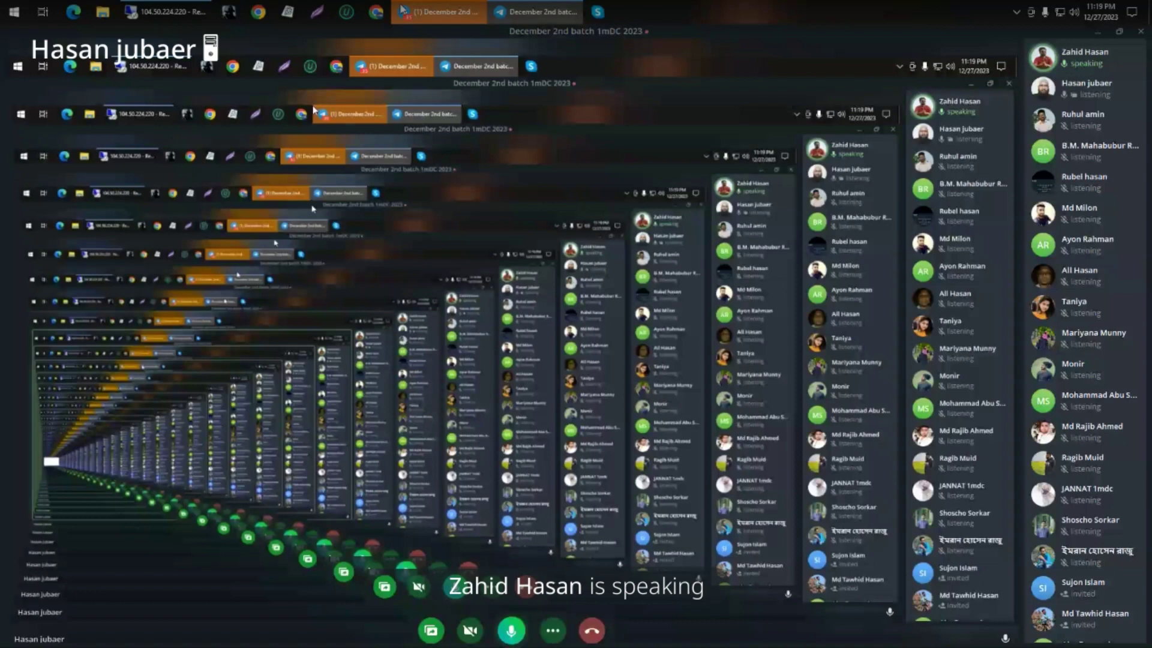
click(456, 9)
click(534, 11)
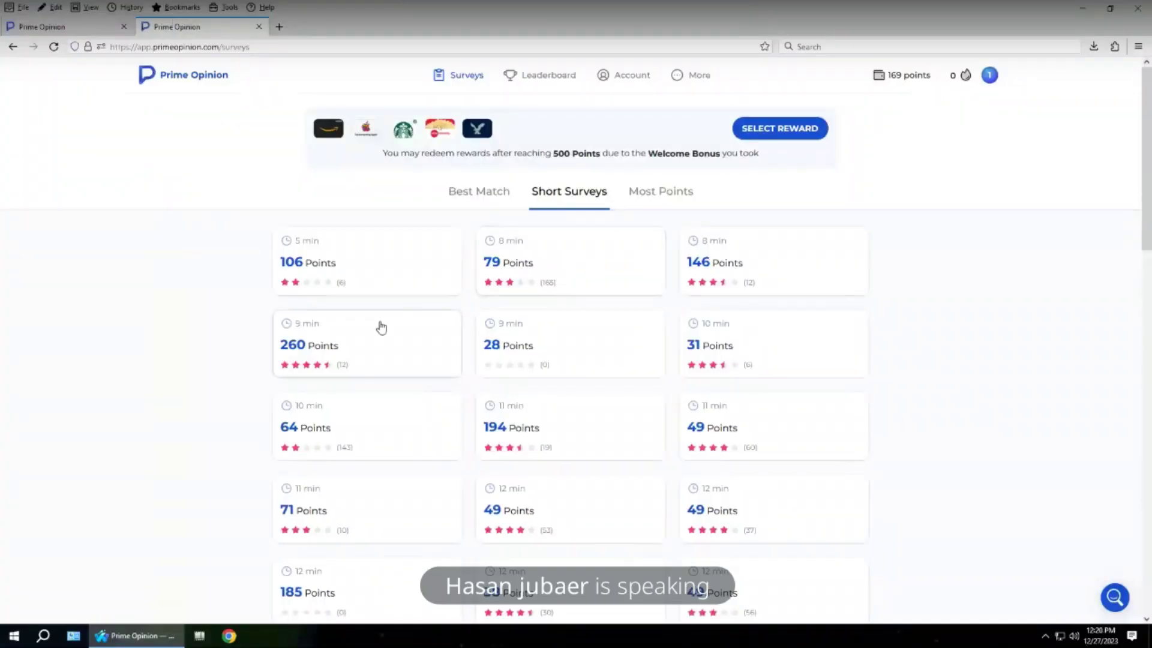
- Reload the surveys page and look through the whole list of short surveys
click(55, 47)
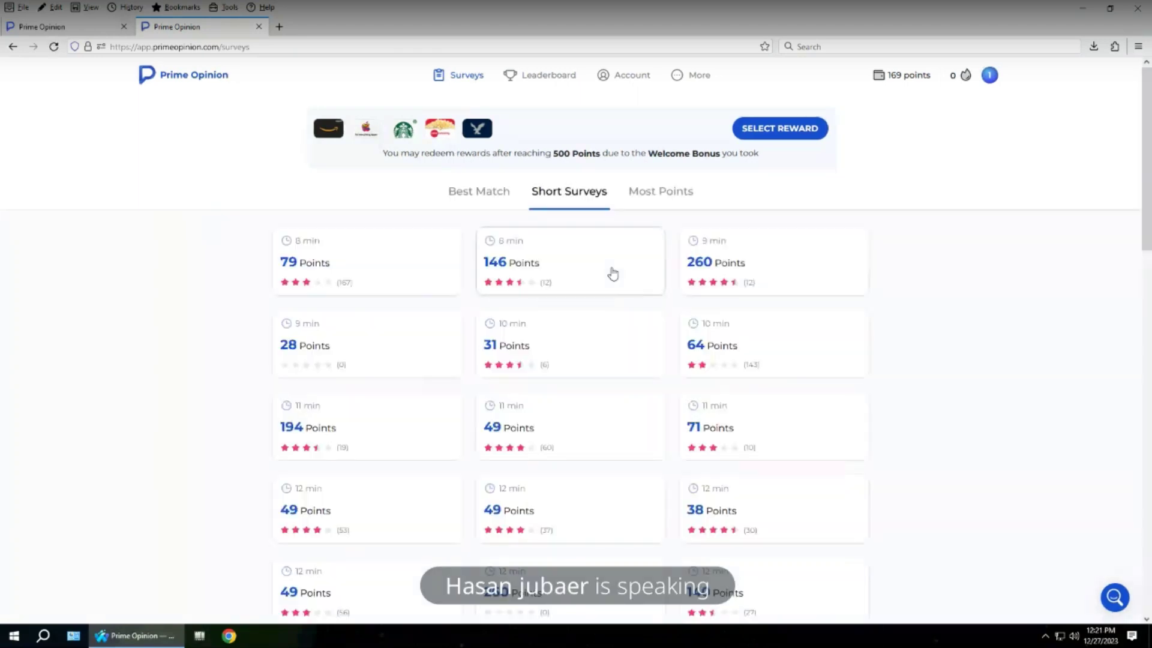
scroll(559, 413, down, 8)
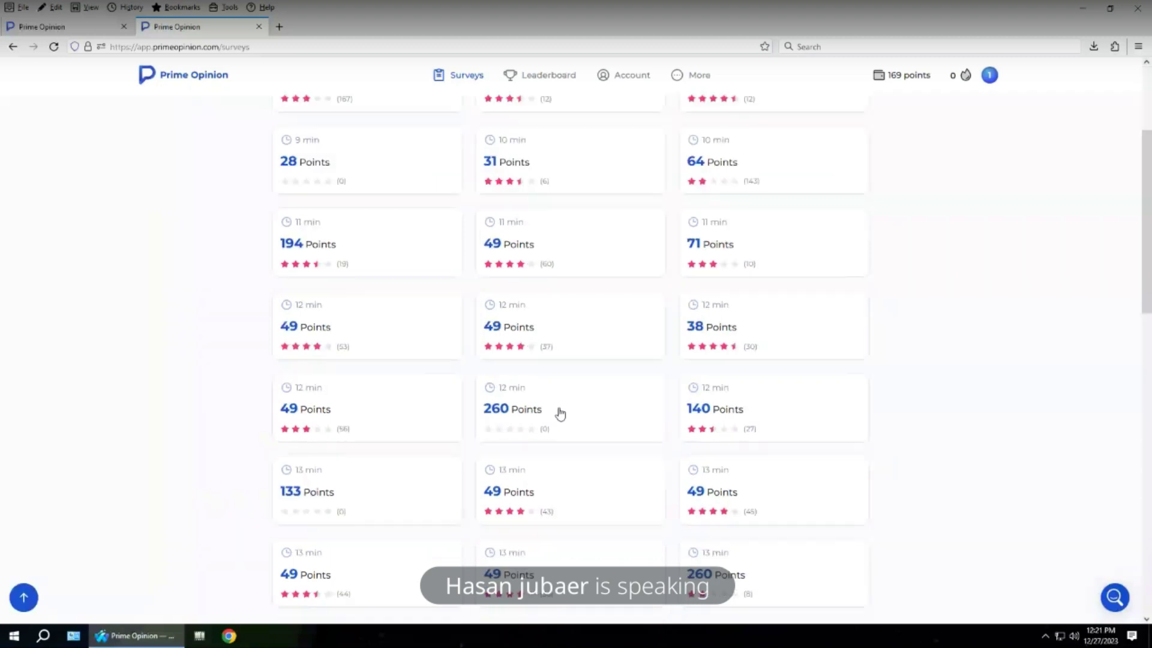
scroll(560, 414, down, 9)
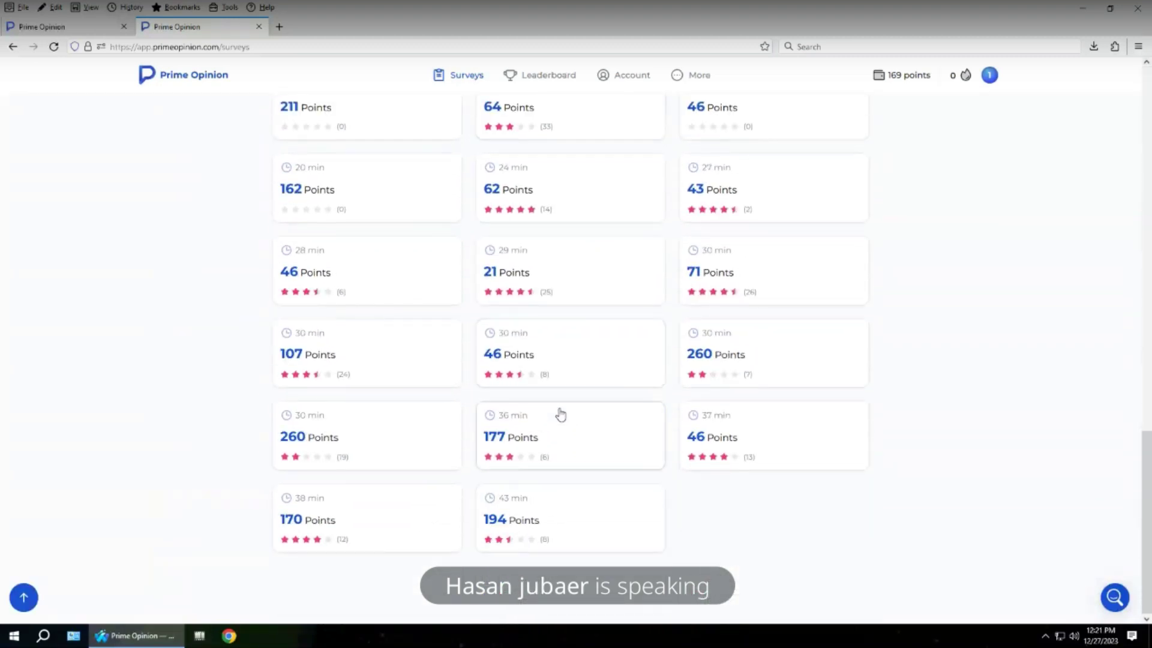
scroll(561, 414, up, 2)
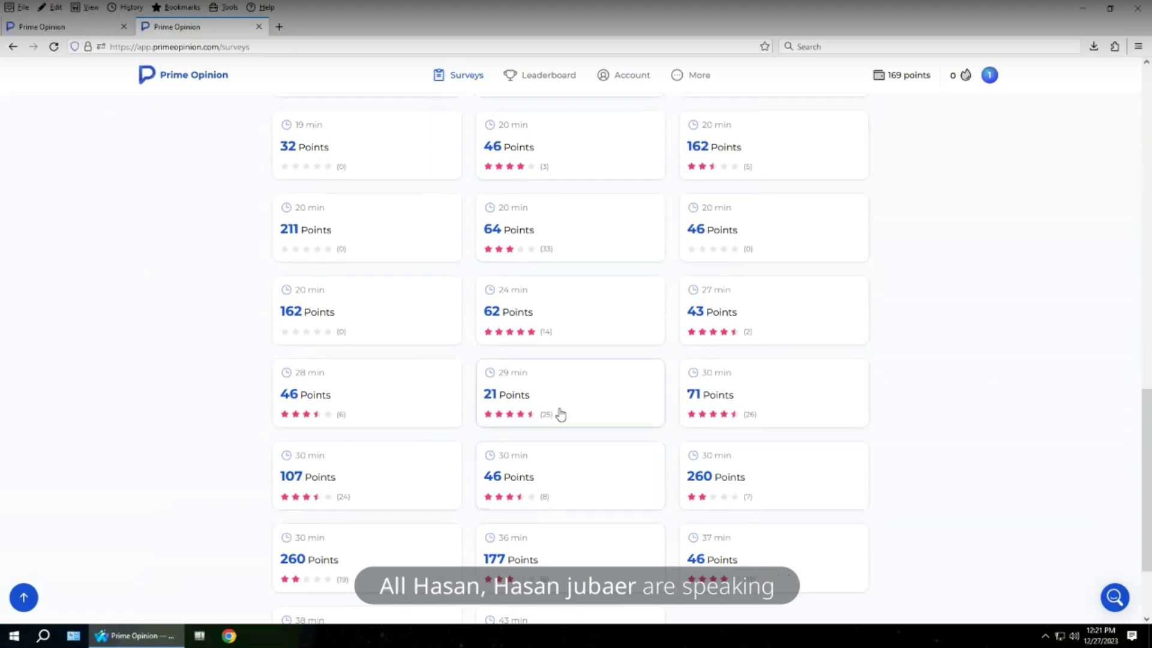
scroll(560, 414, up, 15)
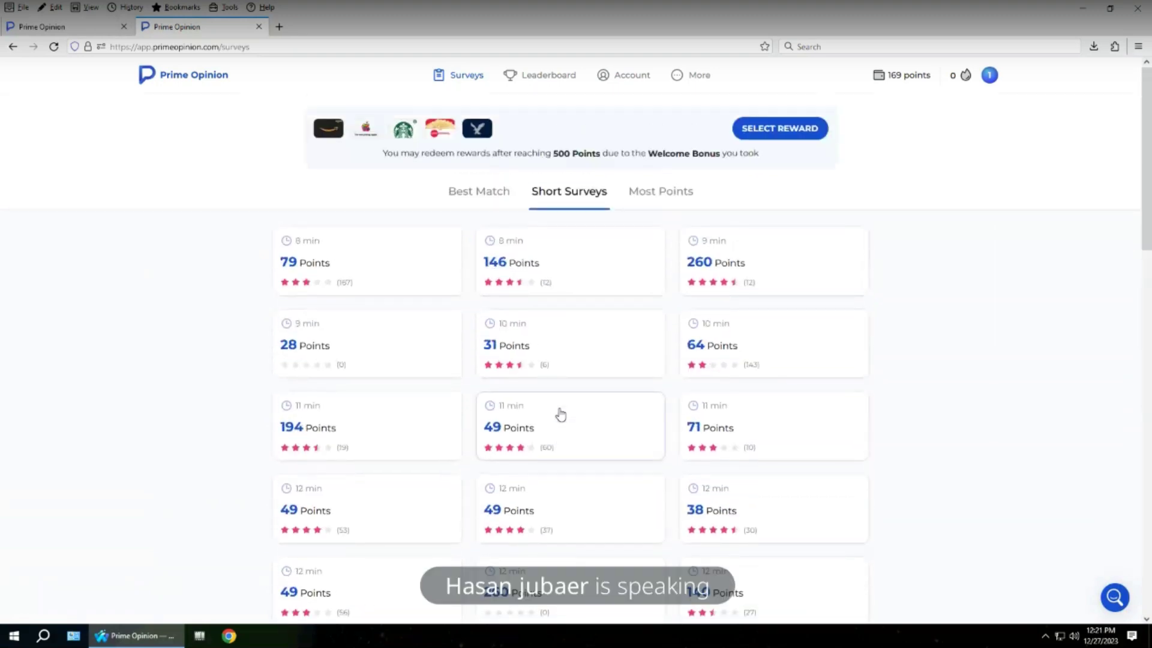
- Enlarge the page to 140% and open the 9-minute survey worth 28 points, dismissing the Skype notification
key(ctrl+plus)
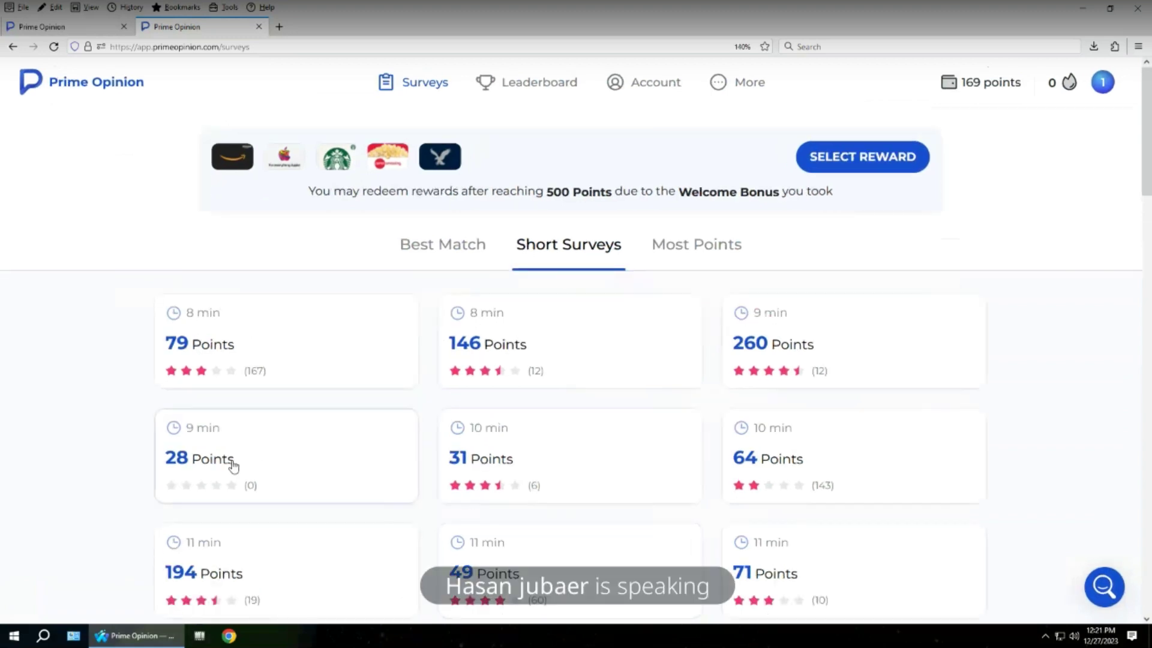
click(324, 457)
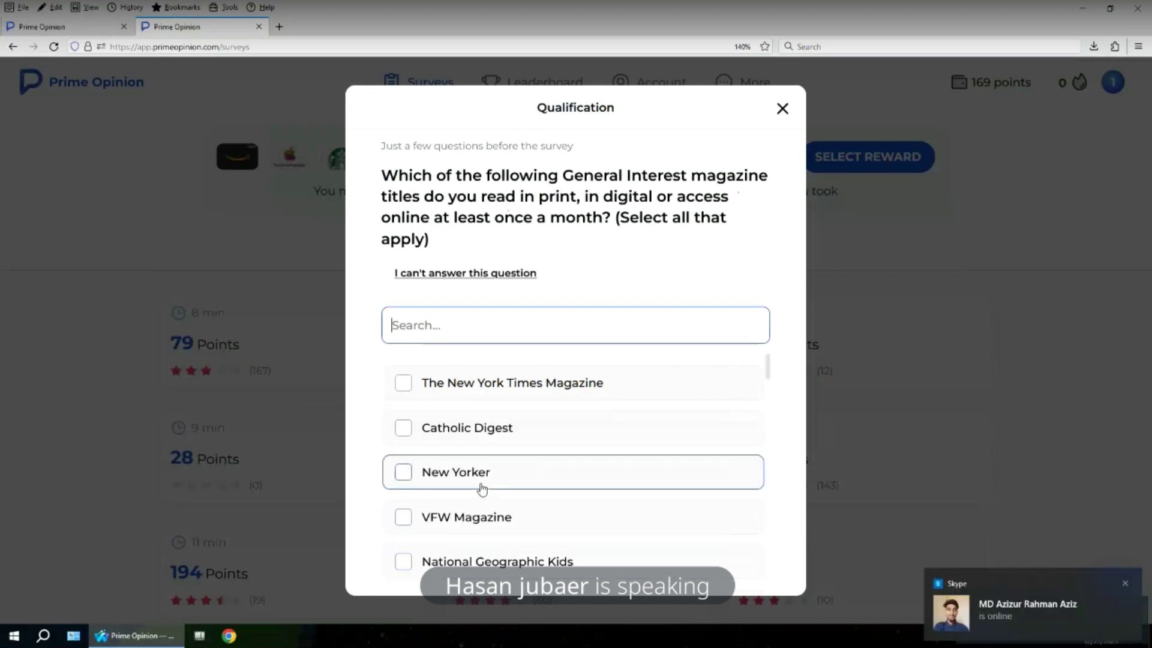
click(1127, 582)
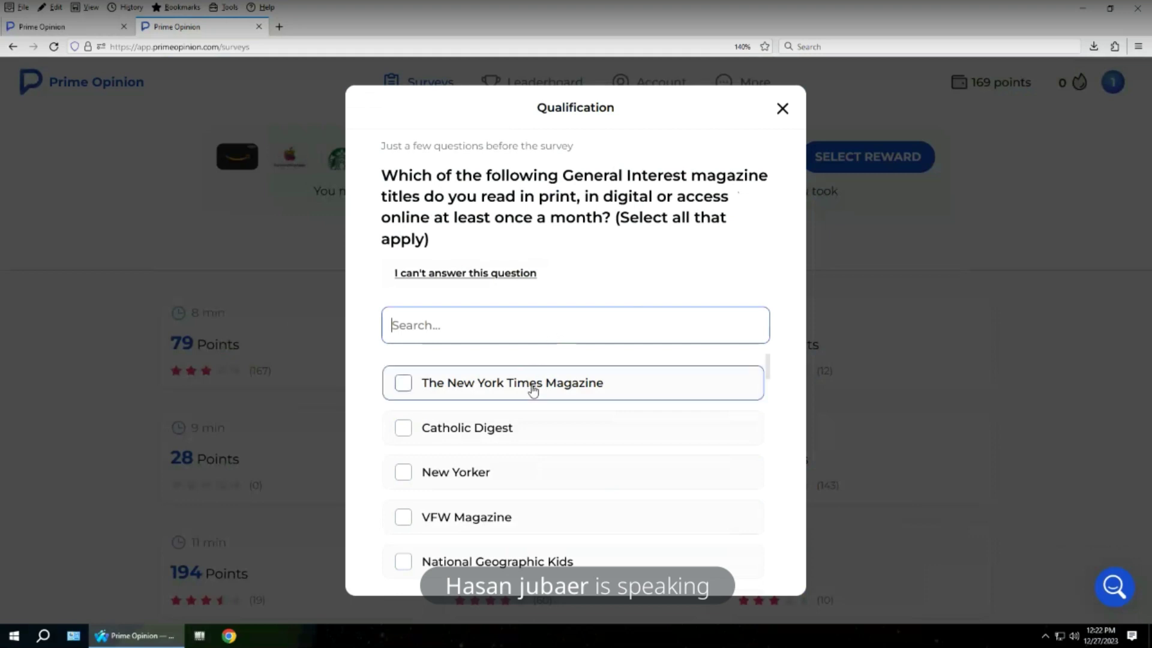
- Look through the General Interest magazine titles and select The New York Times Magazine as one that is read monthly
scroll(533, 415, down, 10)
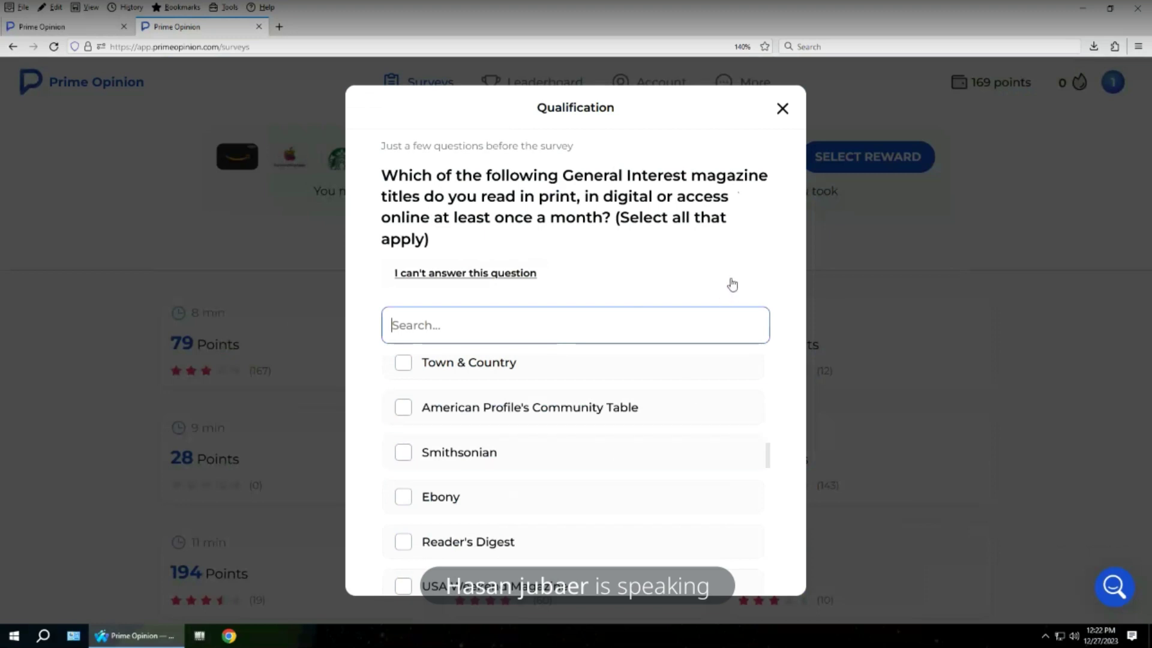
scroll(570, 459, down, 6)
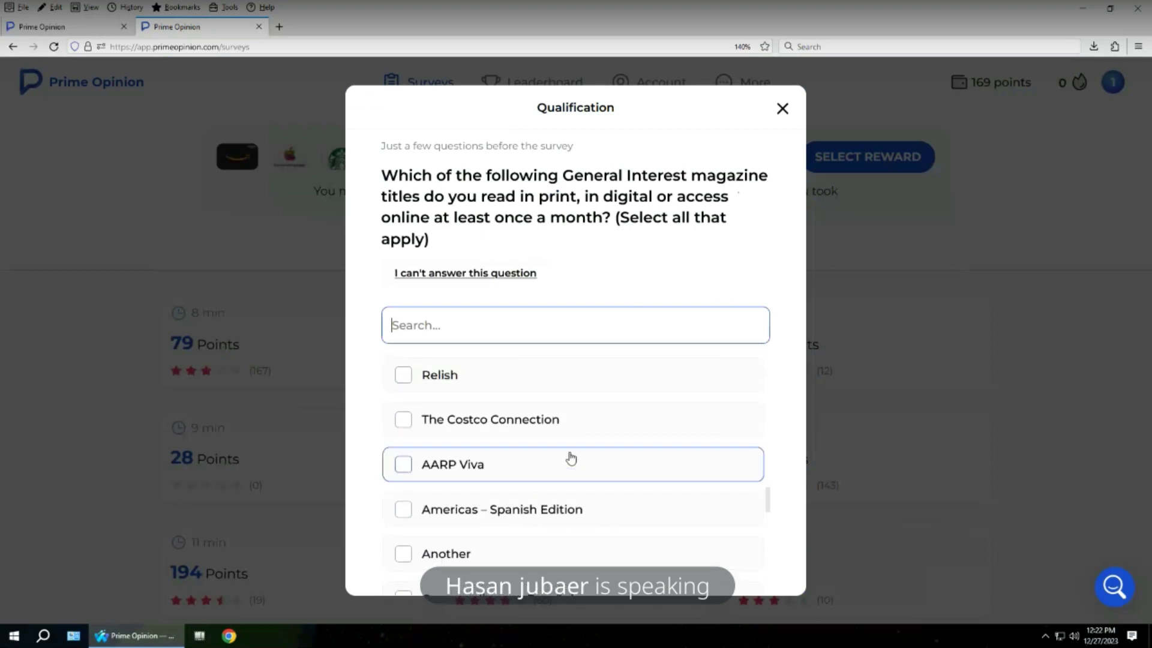
scroll(570, 459, down, 8)
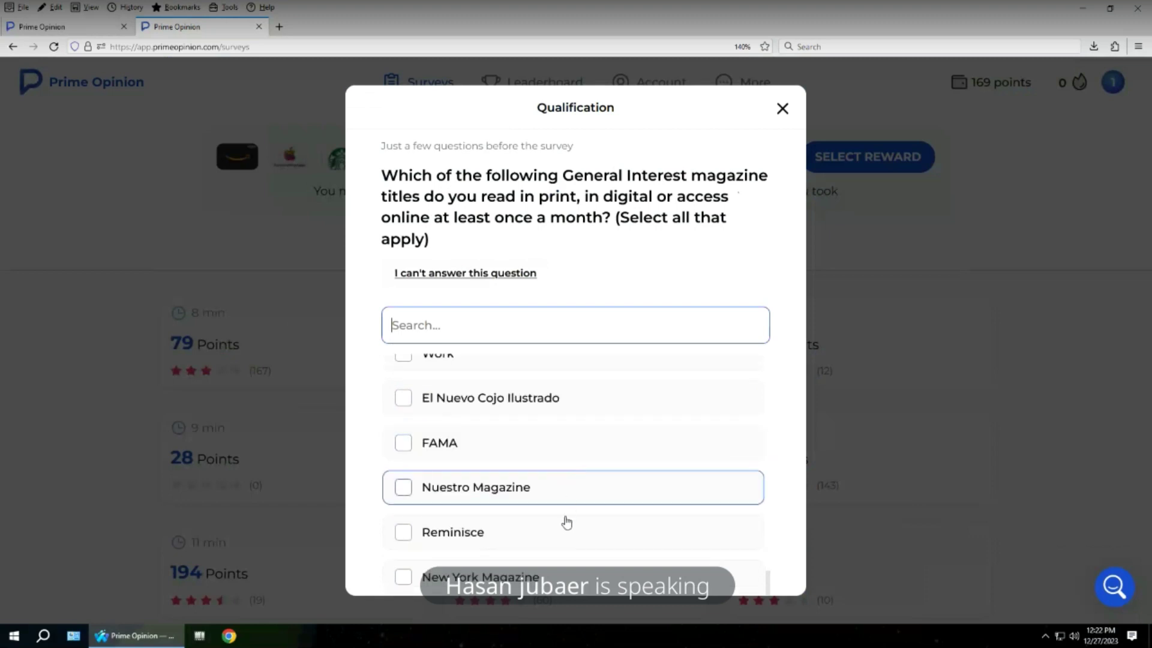
scroll(530, 576, up, 15)
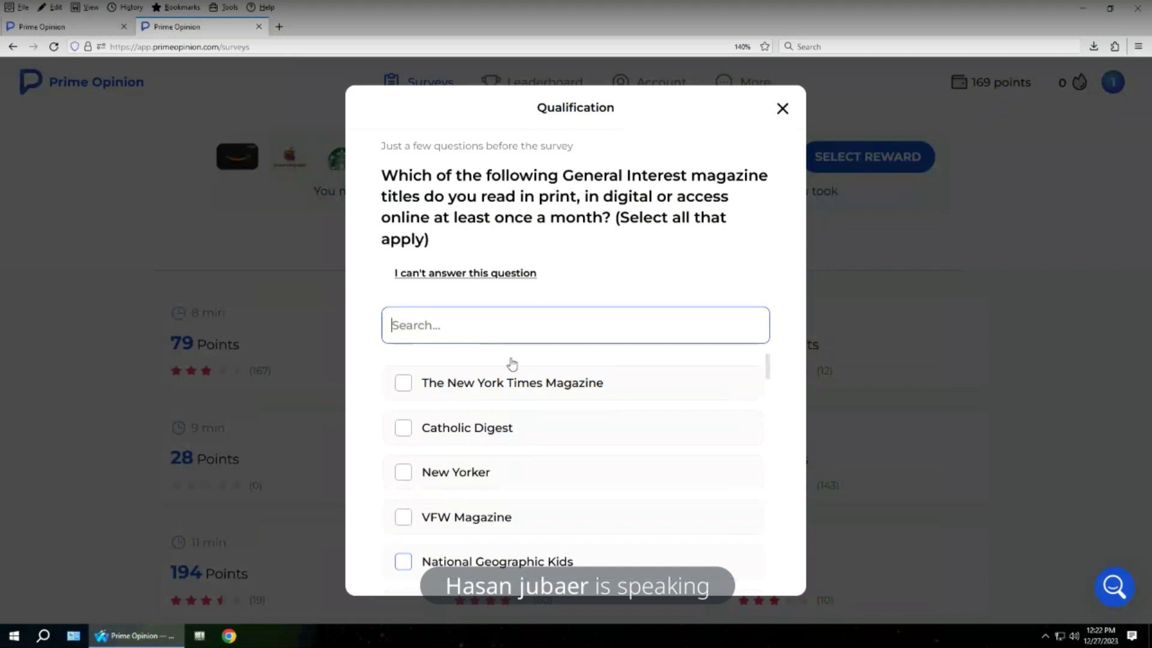
click(513, 386)
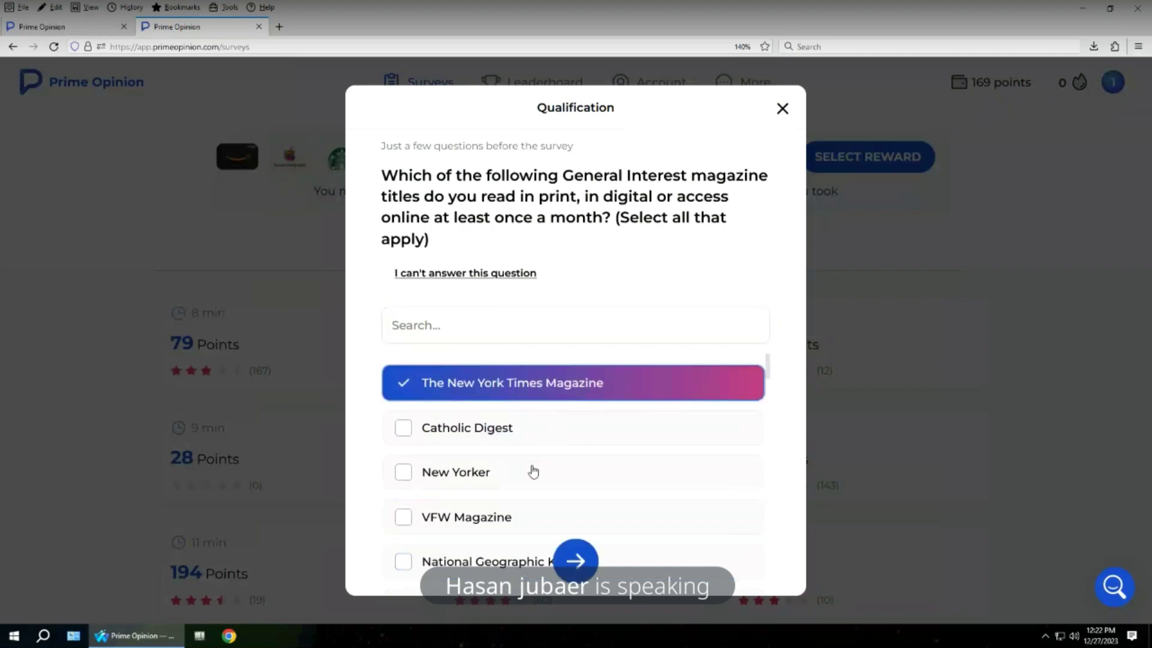
- Examine the magazine titles from Catholic Digest to American Profile's Community Table for further suitable answers
scroll(537, 484, down, 3)
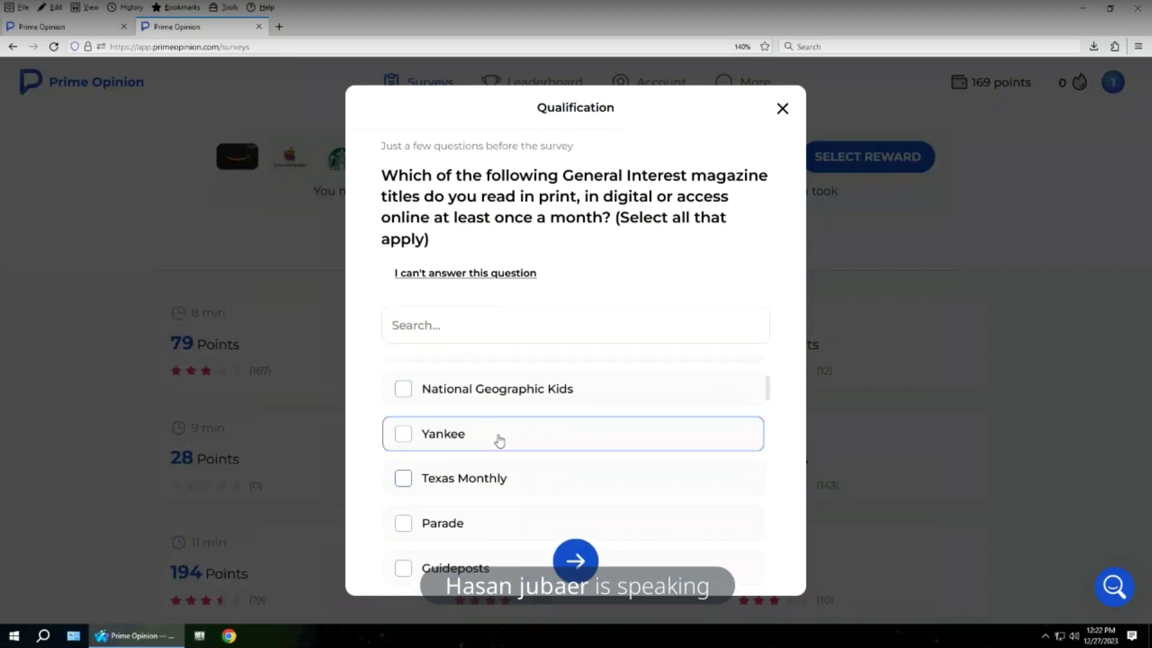
scroll(503, 474, down, 2)
scroll(503, 474, down, 2)
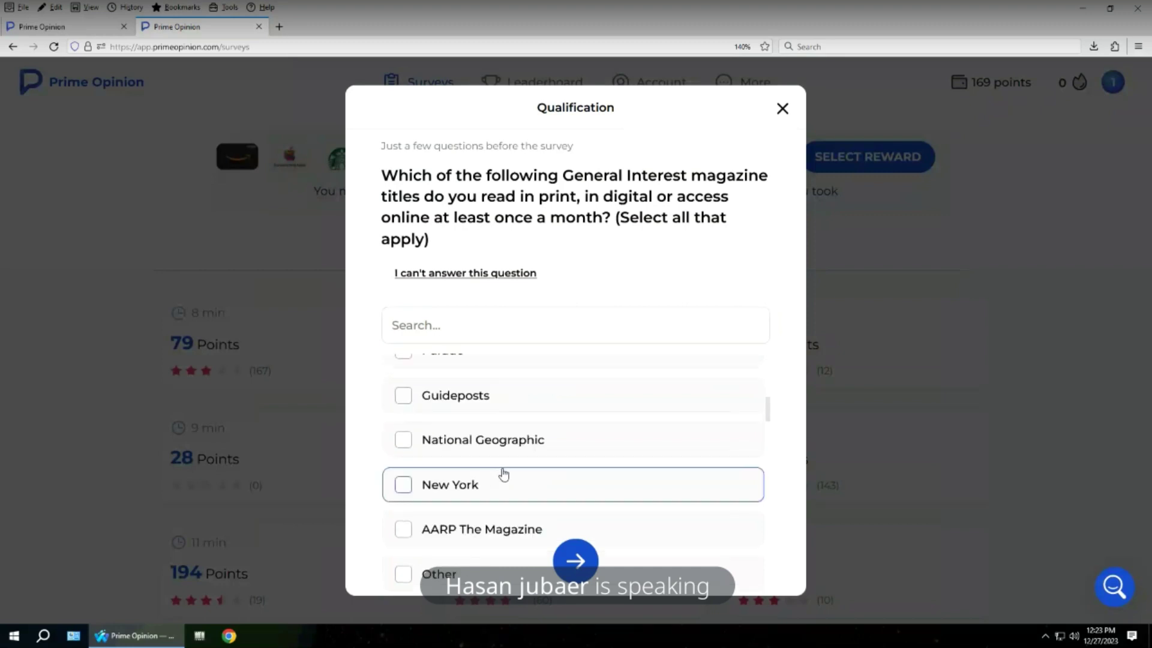
scroll(504, 475, down, 2)
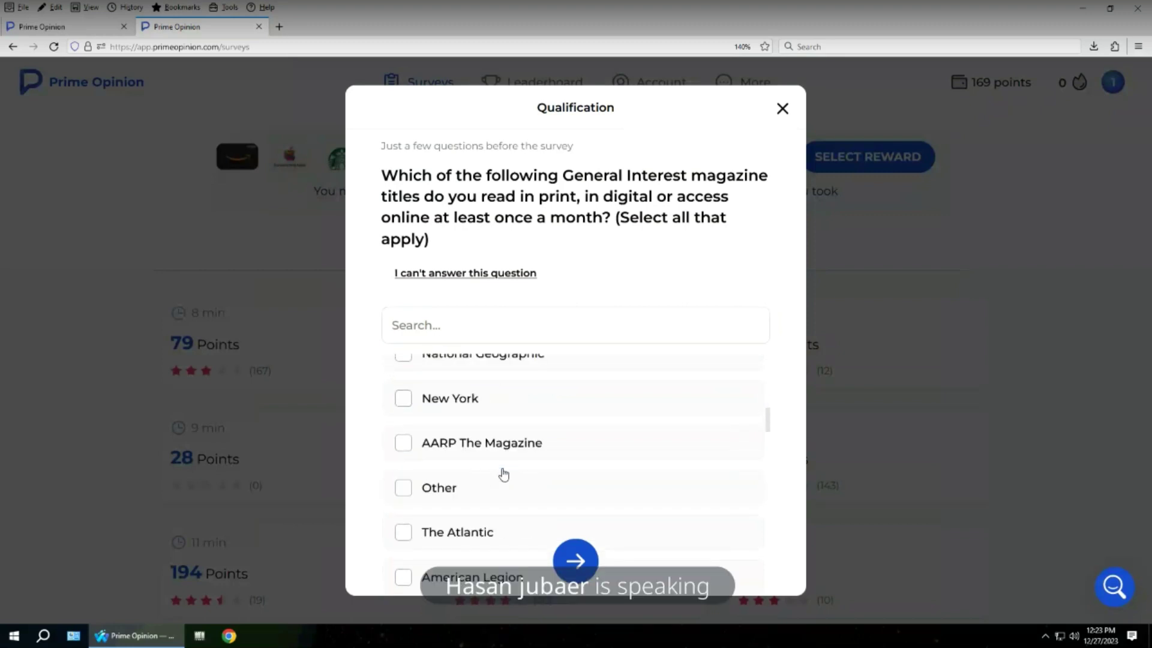
scroll(503, 475, down, 4)
scroll(503, 474, up, 2)
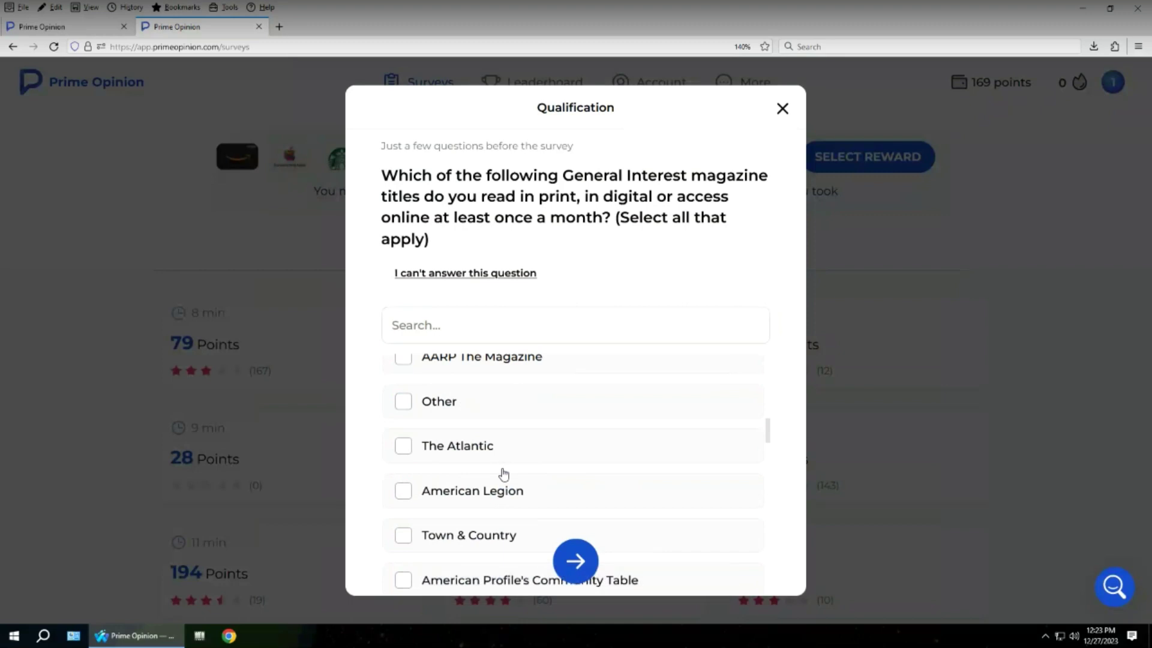
scroll(504, 475, up, 2)
scroll(503, 474, up, 2)
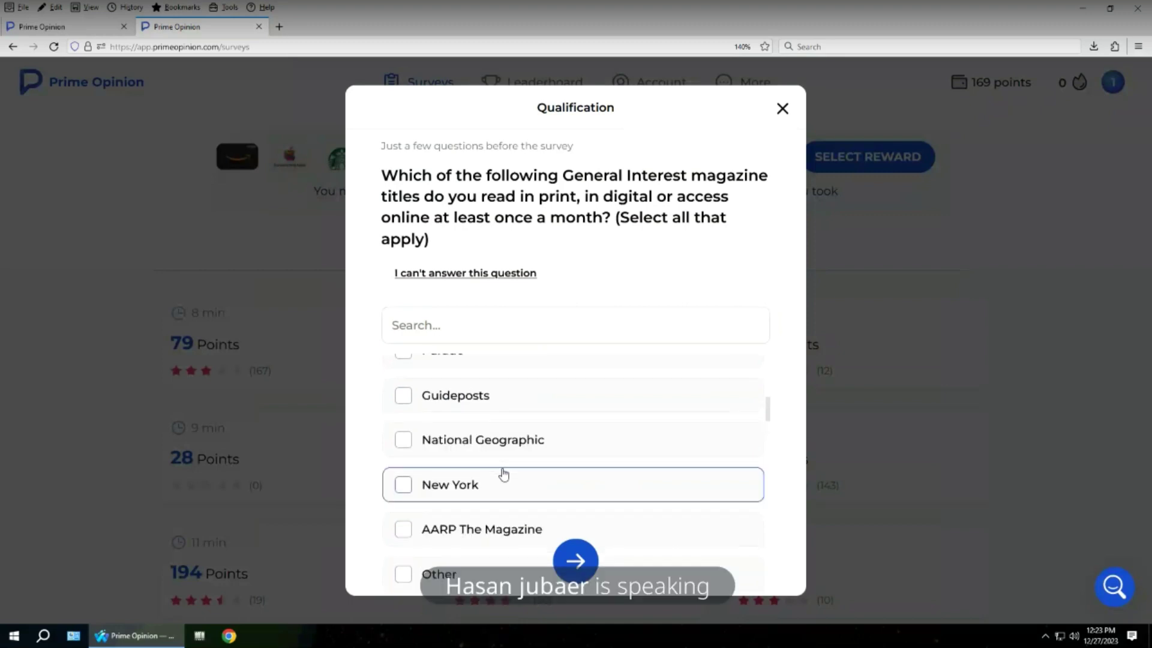
scroll(503, 474, up, 2)
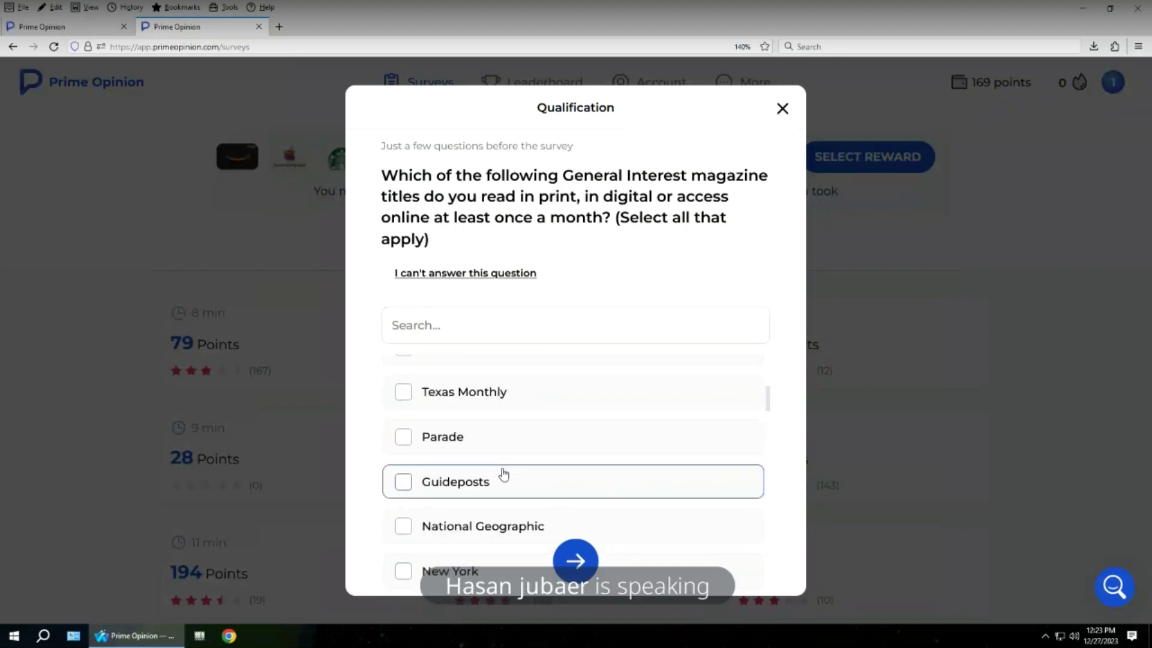
scroll(503, 475, up, 4)
scroll(504, 474, up, 2)
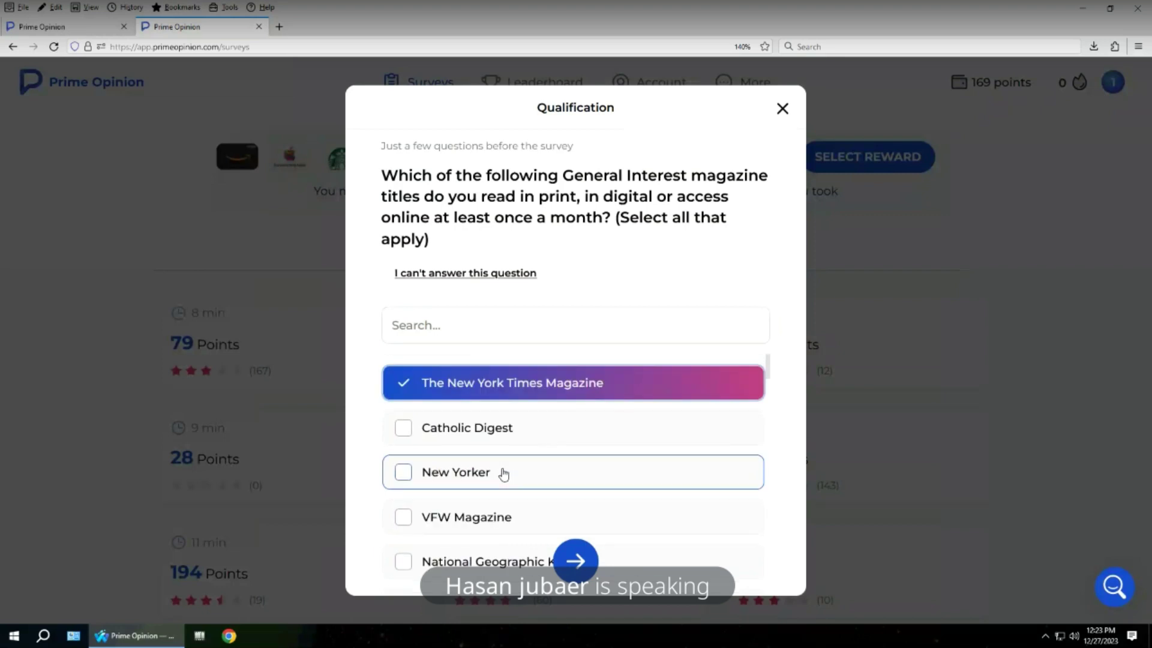
- Add The Atlantic to the selected magazine titles
scroll(503, 475, down, 6)
scroll(503, 475, down, 4)
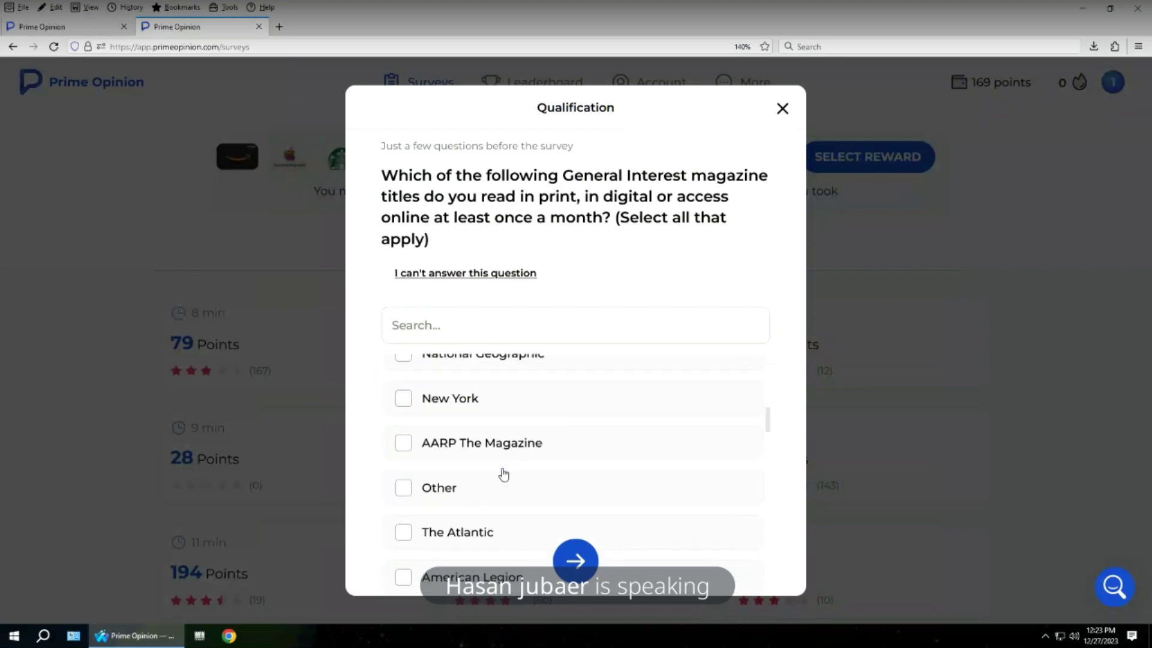
scroll(503, 475, down, 2)
click(519, 457)
- Add USA Weekend Magazine to the selected magazine titles
scroll(520, 457, down, 2)
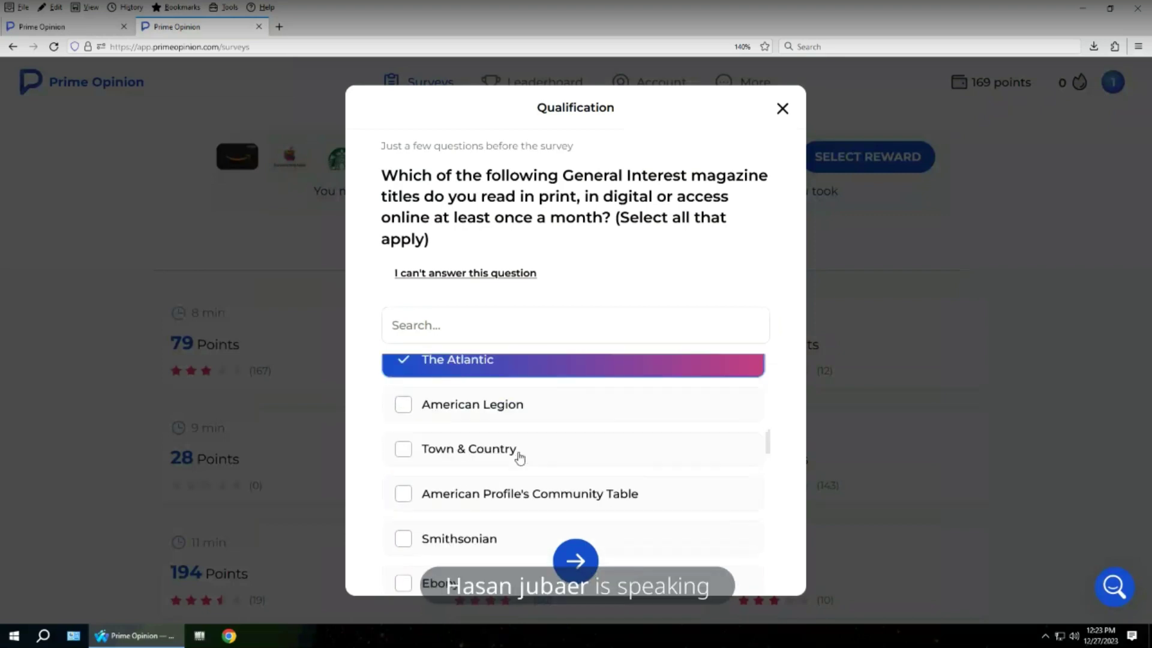
scroll(534, 457, down, 4)
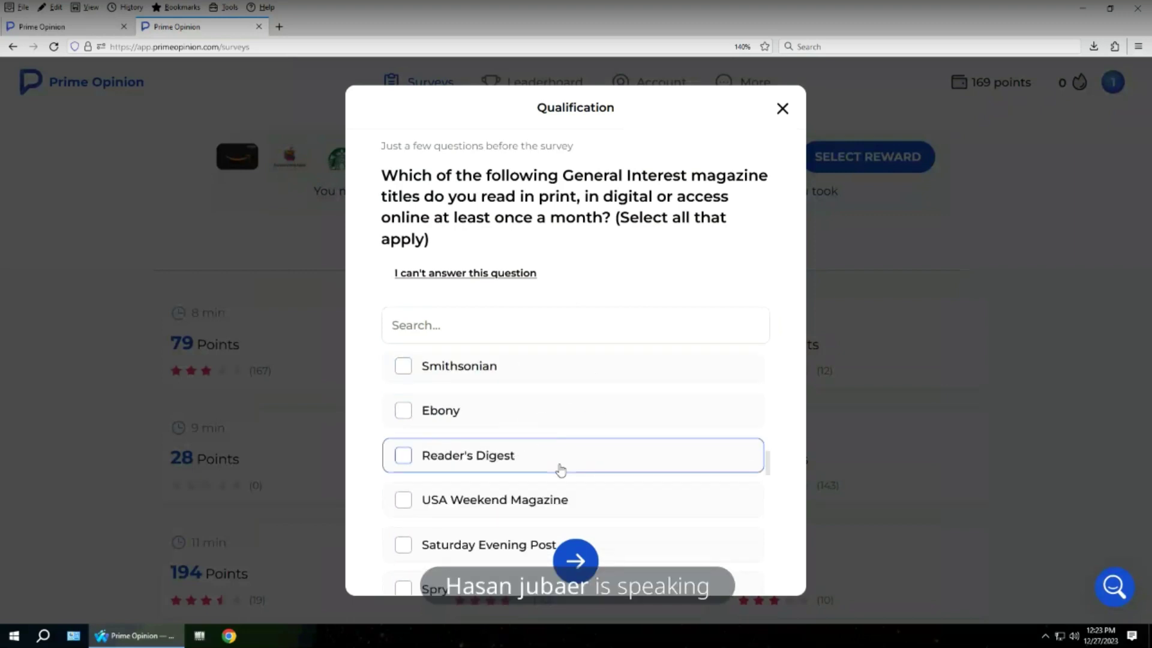
scroll(560, 470, down, 2)
click(532, 413)
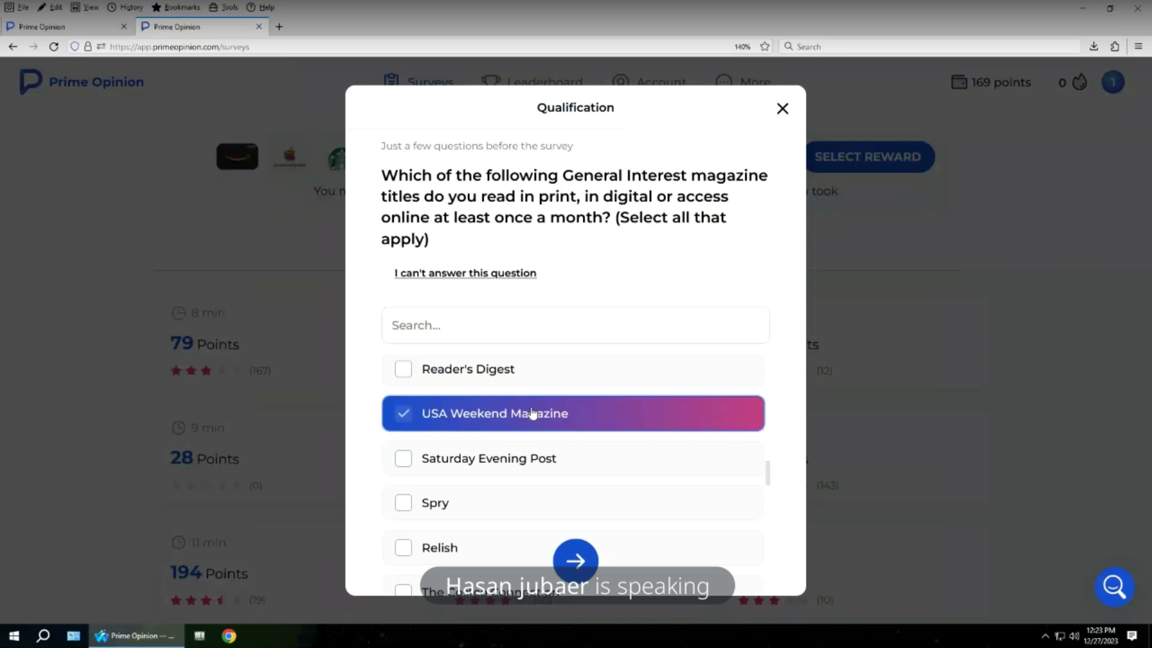
- Check the remaining magazine titles to the end of the list and submit the magazine answer
scroll(520, 480, down, 4)
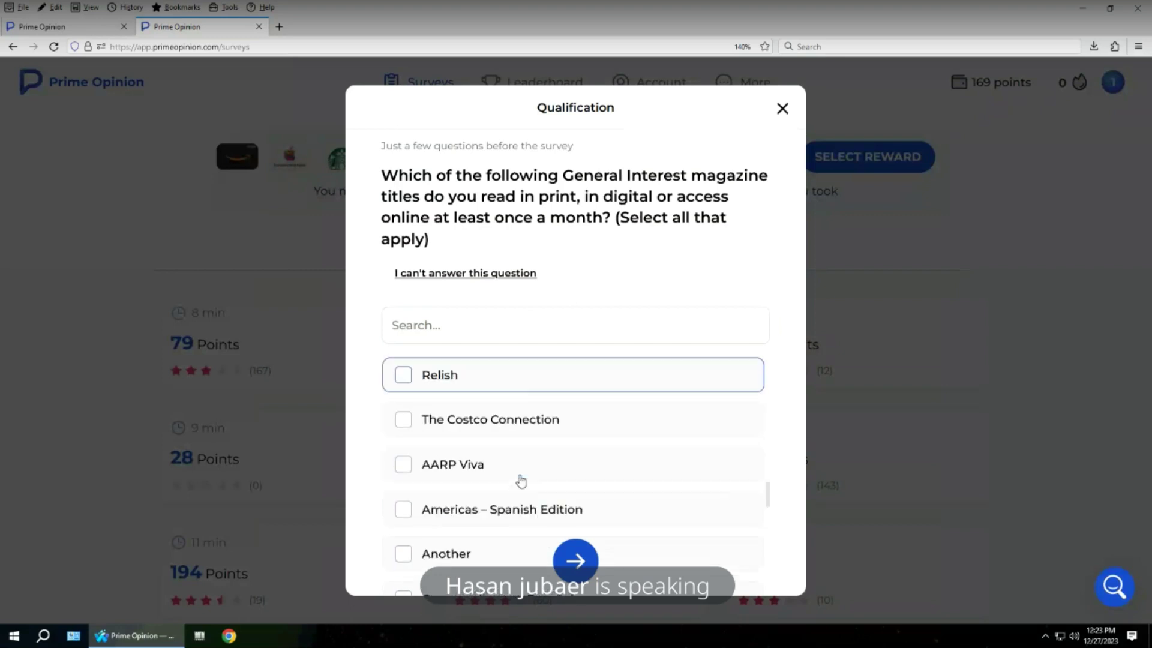
scroll(521, 480, down, 4)
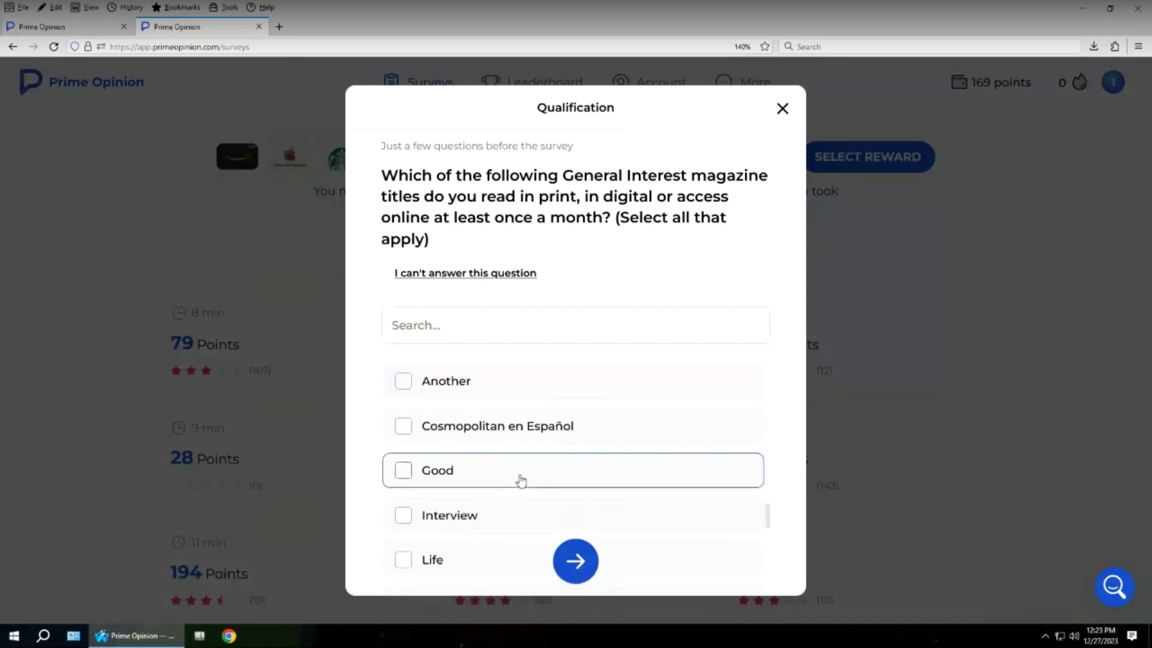
scroll(521, 480, down, 4)
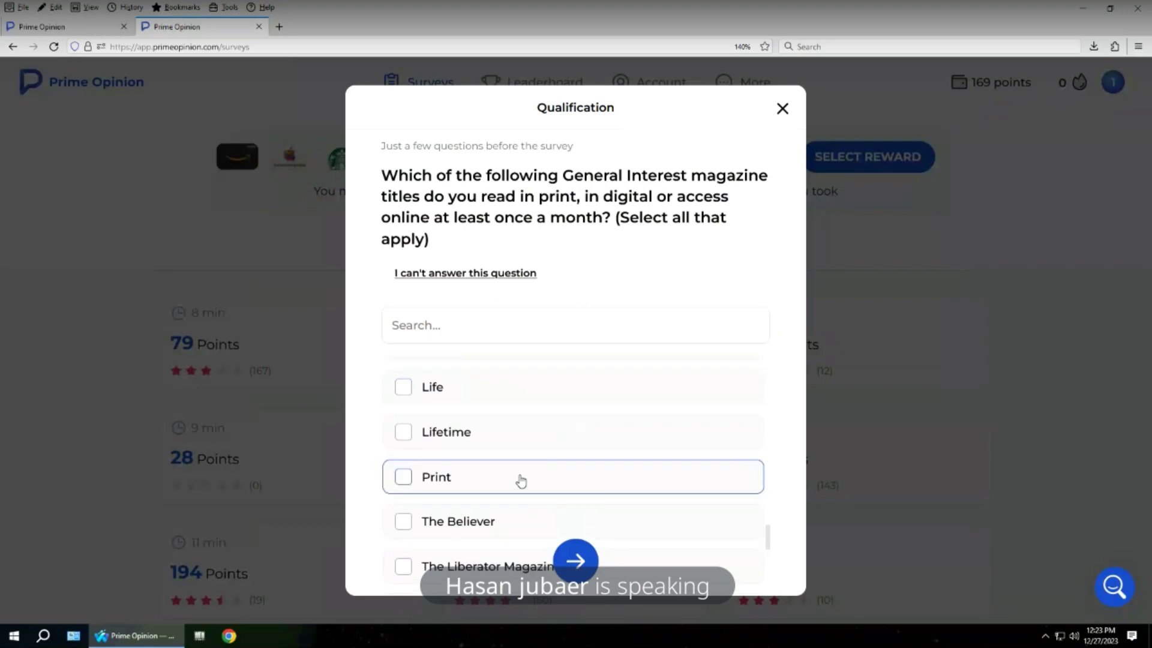
scroll(519, 480, up, 2)
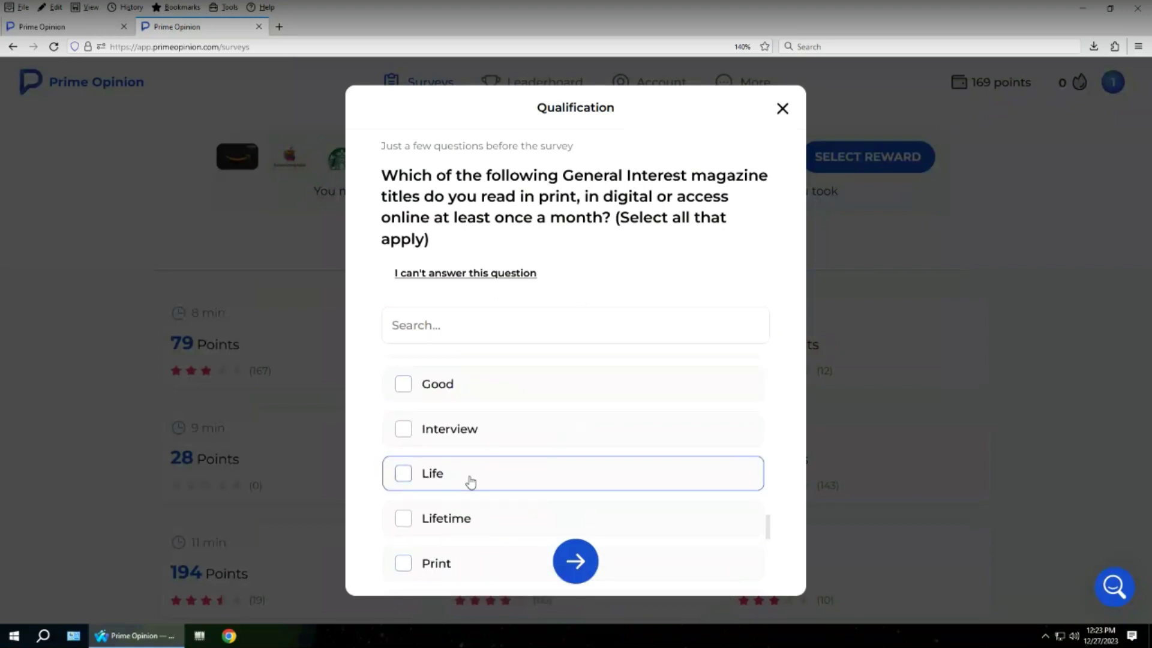
scroll(471, 481, down, 4)
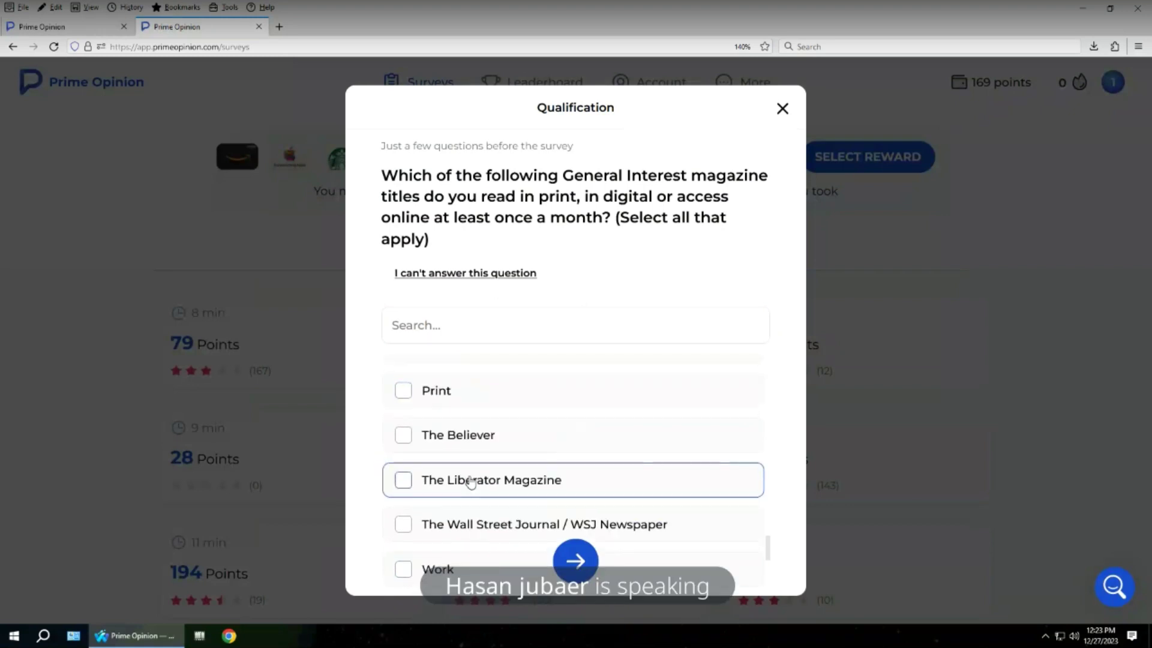
scroll(471, 482, down, 2)
scroll(471, 482, down, 2)
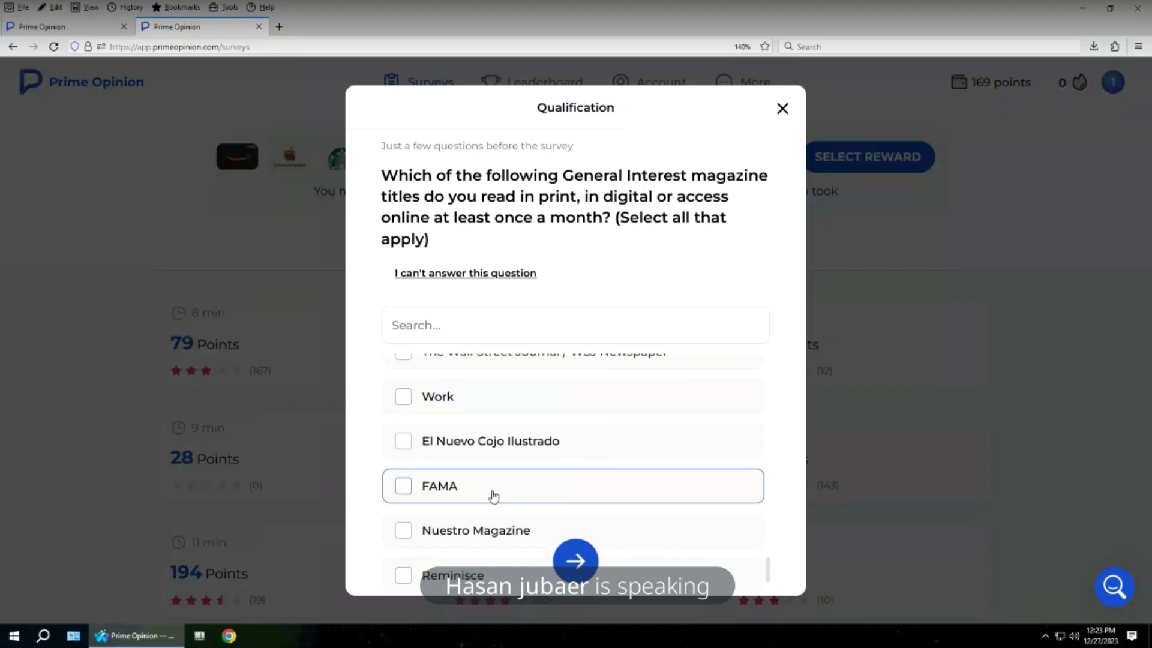
scroll(489, 496, down, 2)
scroll(493, 495, down, 1)
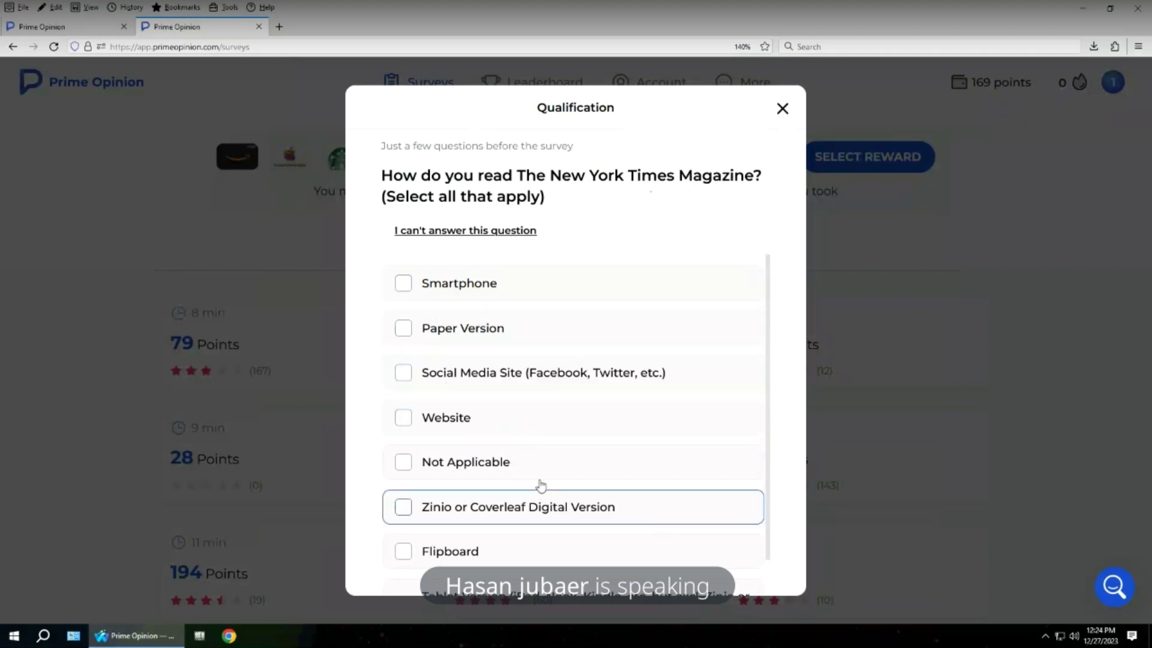
- Review the reading formats for The New York Times Magazine and select Smartphone
scroll(540, 483, down, 1)
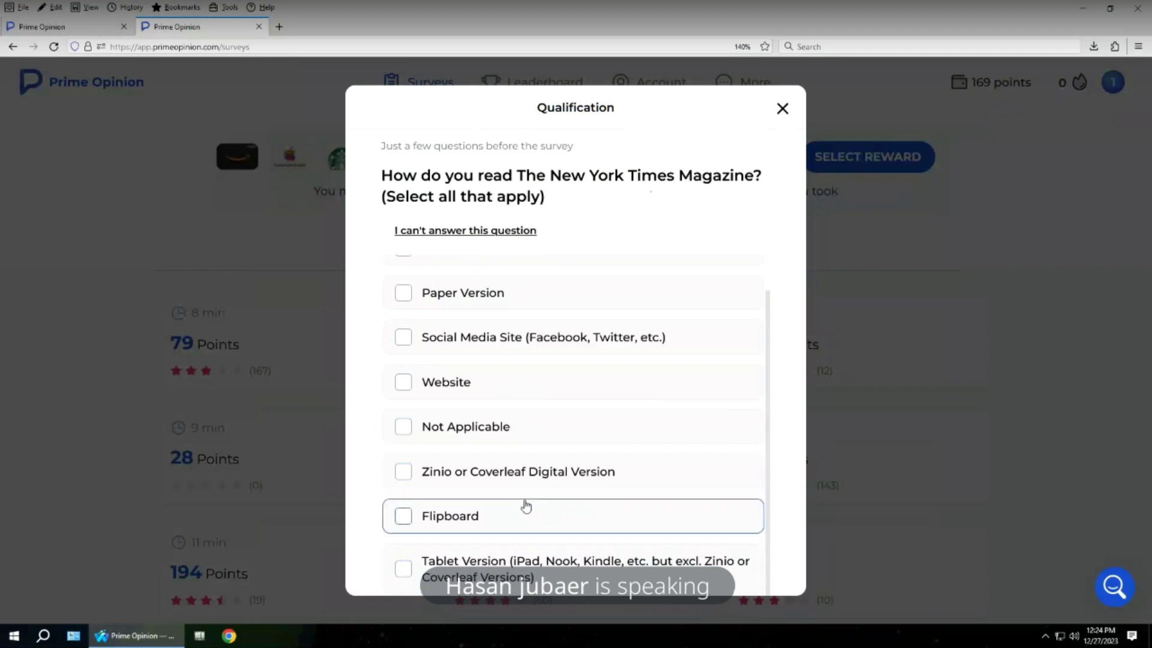
scroll(504, 506, up, 1)
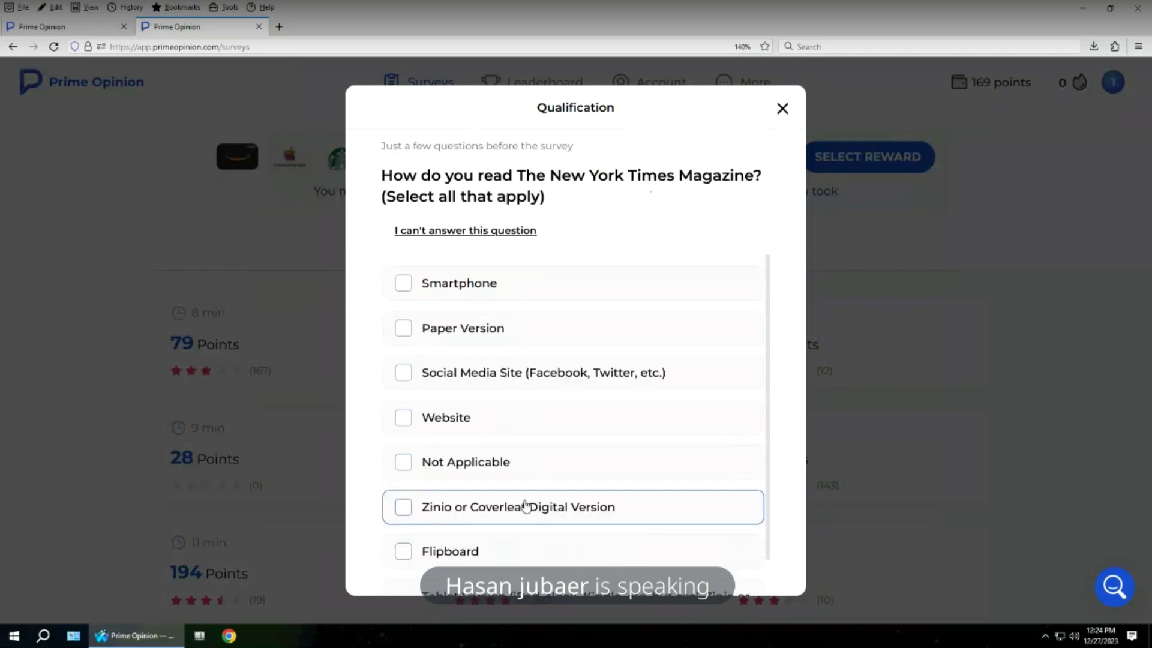
click(437, 291)
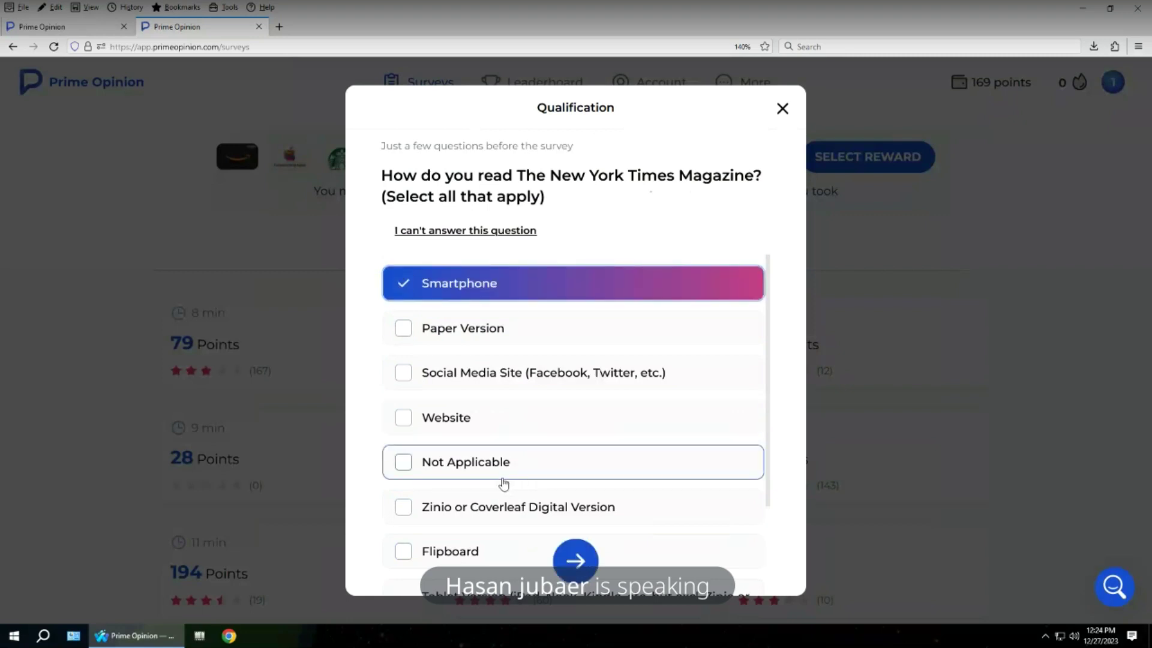
- Add Social Media Site (Facebook, Twitter, etc.) to the New York Times Magazine reading formats, check the remaining options and submit the answer
click(501, 375)
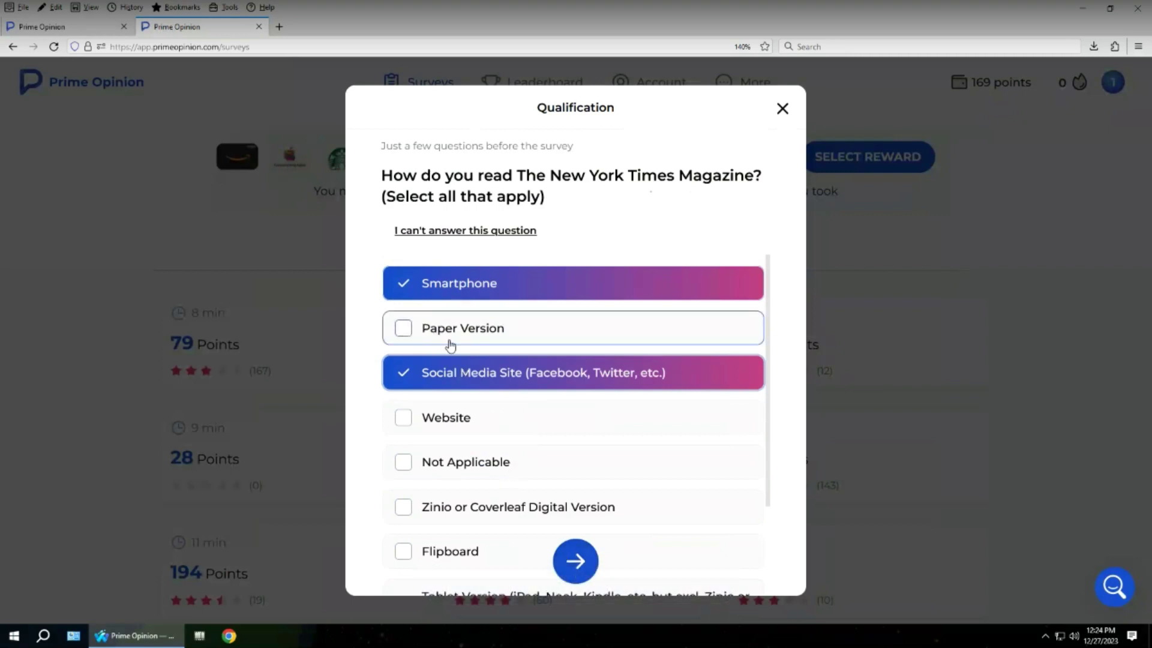
scroll(452, 348, down, 3)
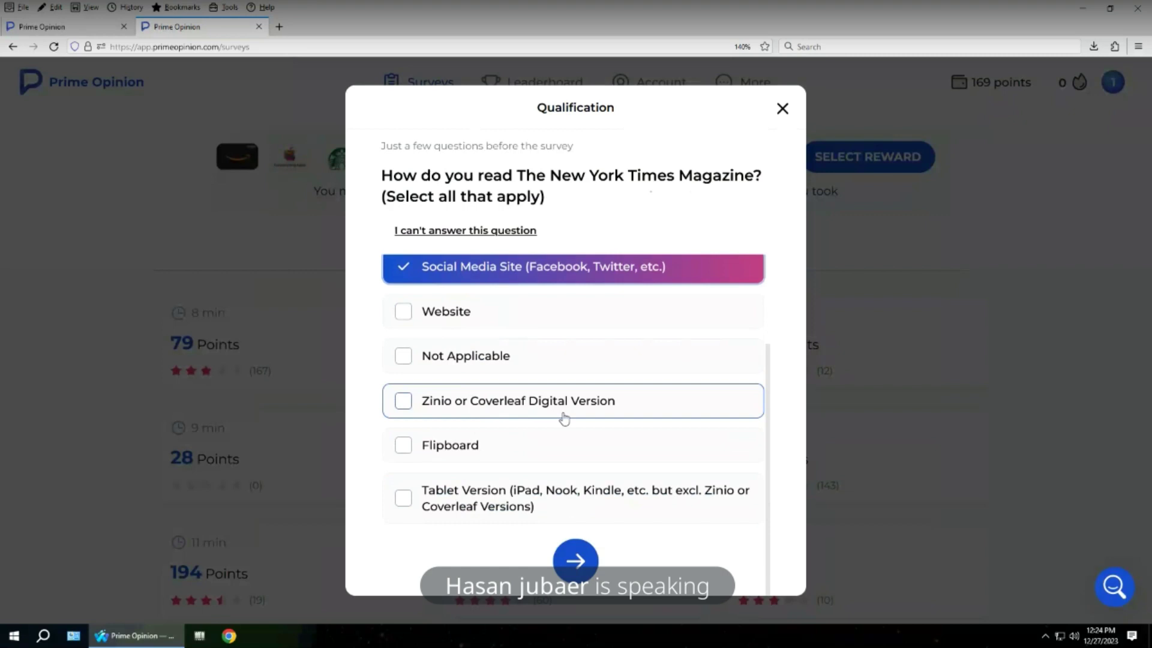
scroll(560, 419, up, 3)
scroll(524, 438, down, 3)
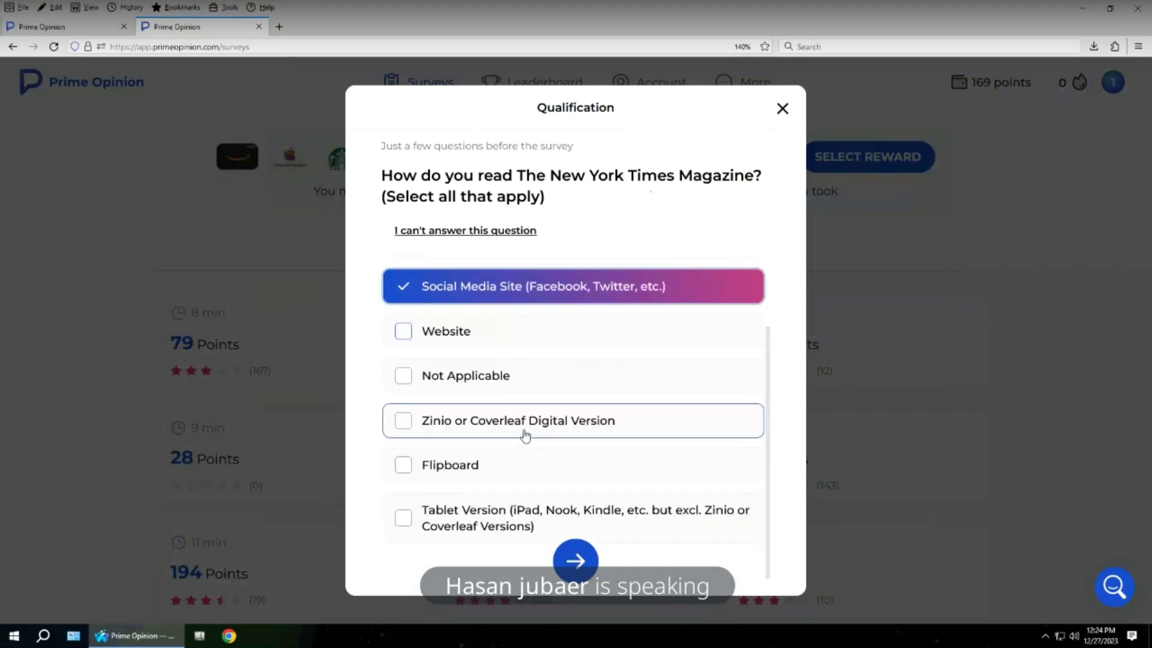
scroll(548, 444, down, 1)
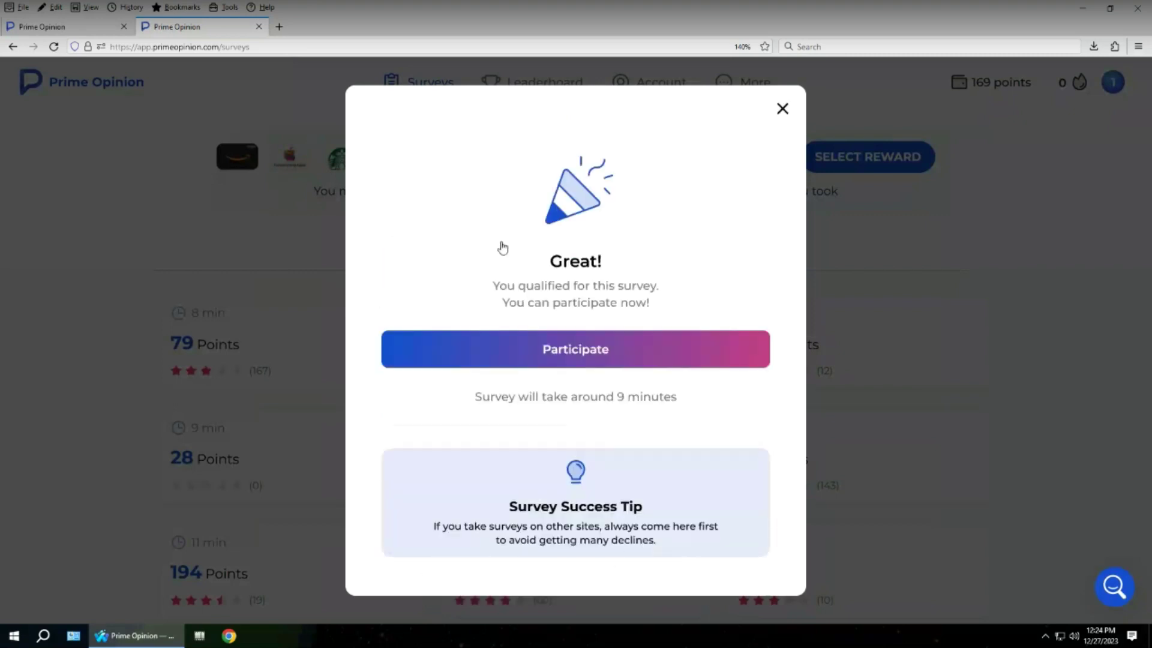
- Participate in the 9-minute Entertainment survey and proceed past its introduction page
click(710, 345)
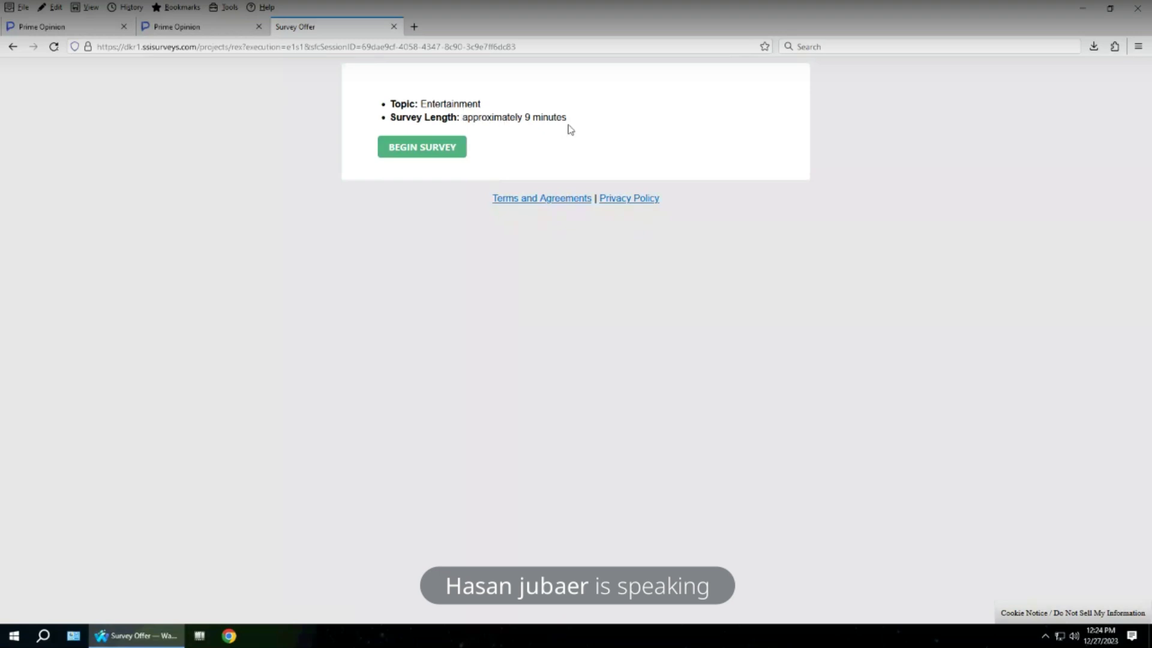
click(424, 152)
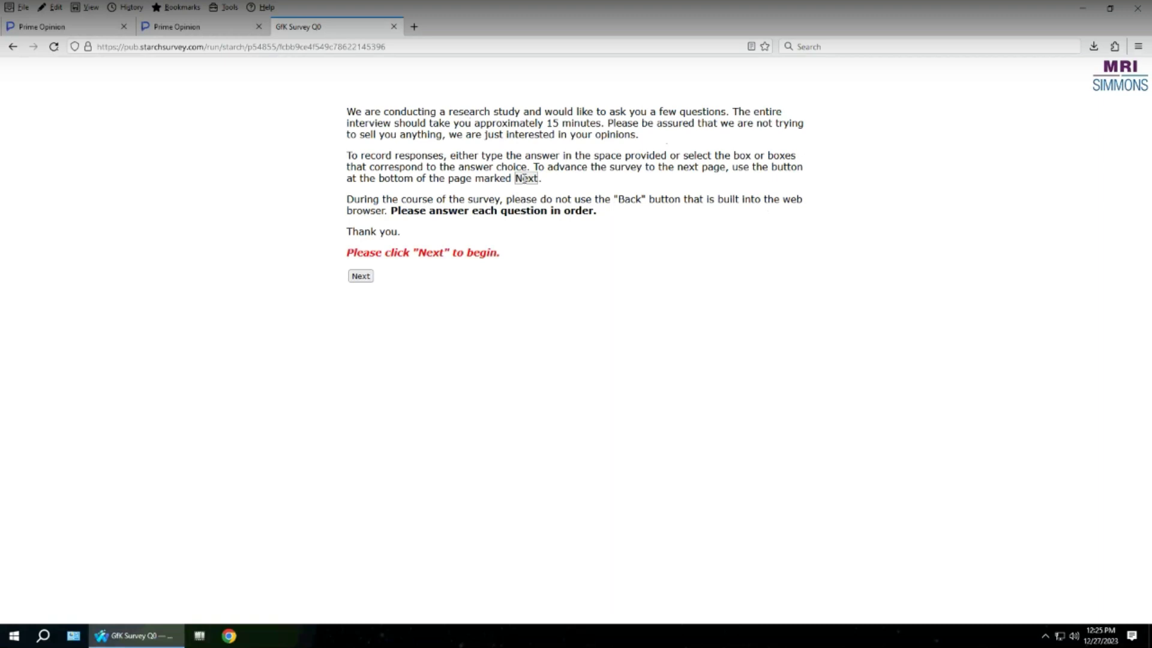
click(360, 276)
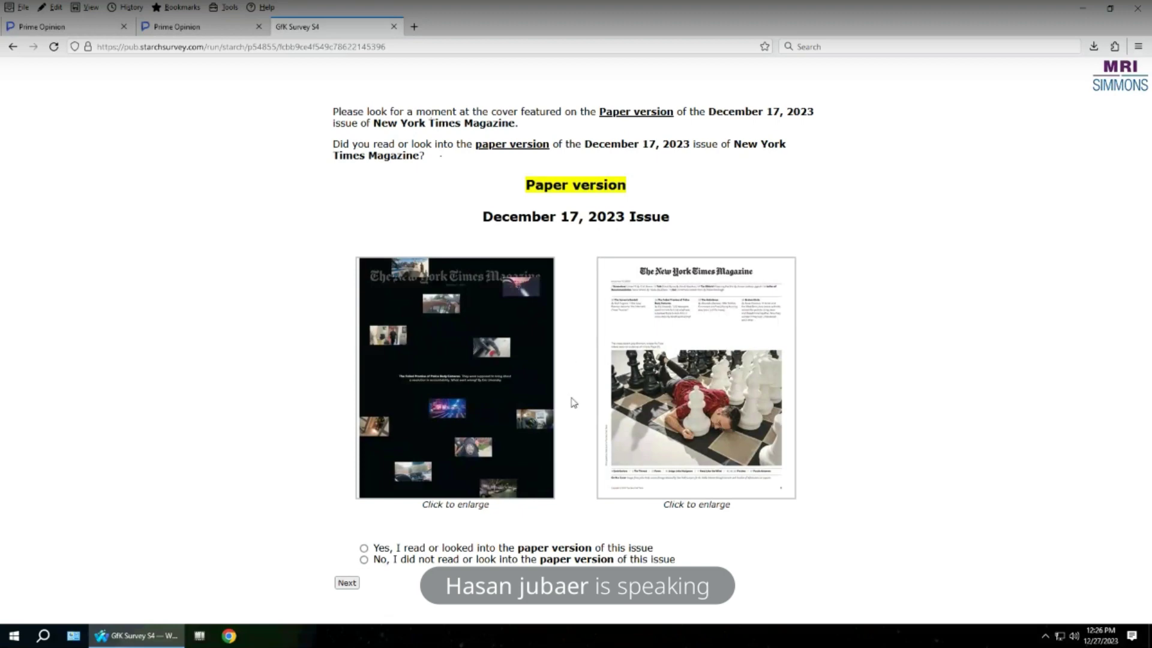
- Answer that the paper version of the December 17, 2023 New York Times Magazine was not read, and close the survey result dialog
click(363, 560)
click(345, 584)
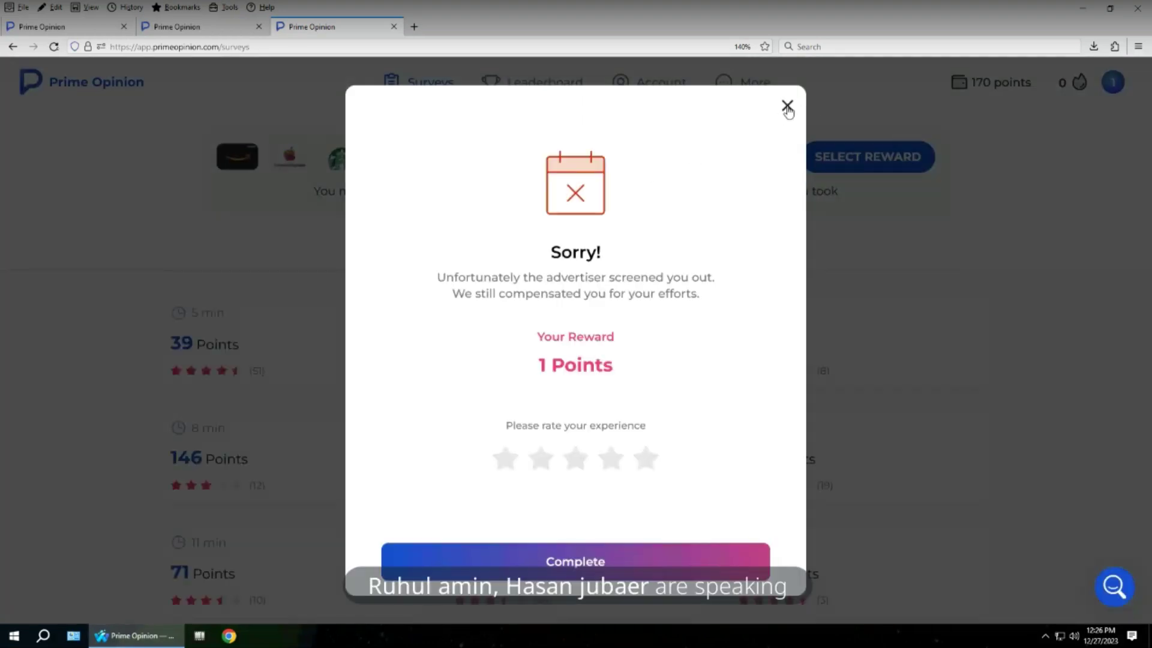
click(787, 108)
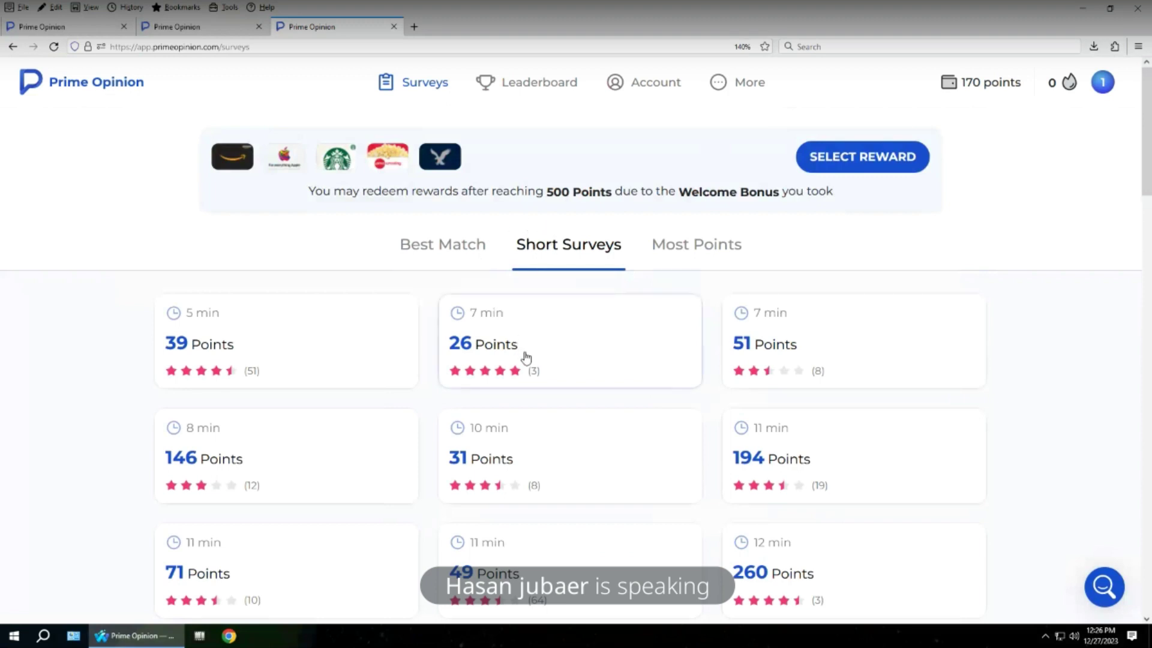
- Choose the 7-minute, 26-point short survey, agree to participate and start its questions
click(526, 357)
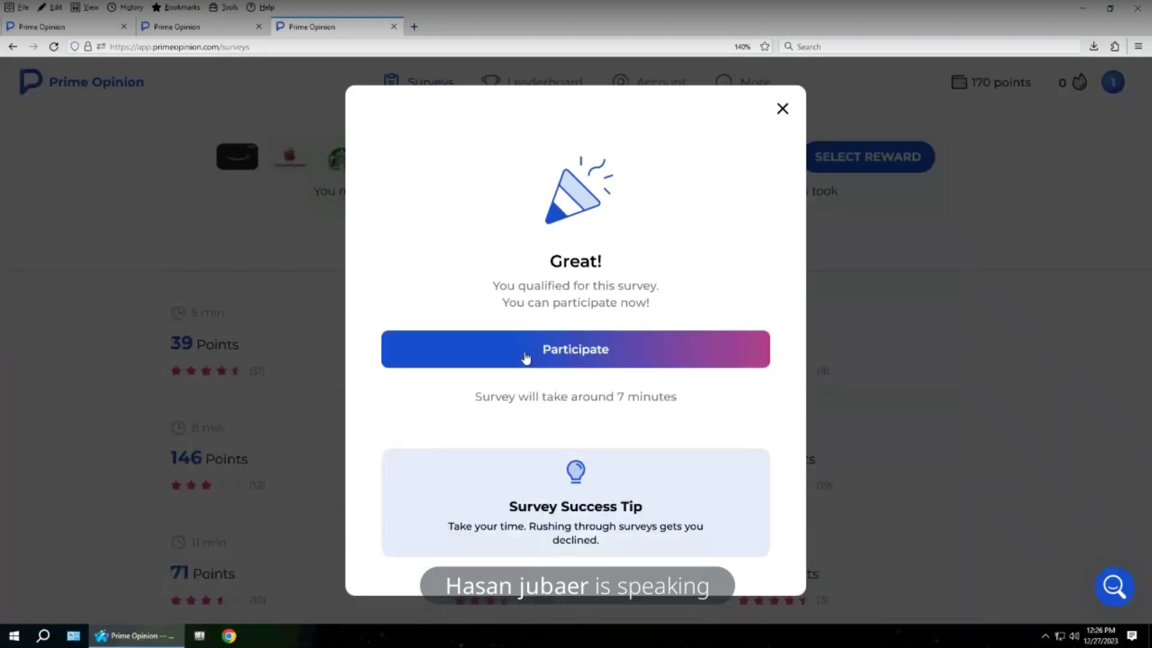
key(Return)
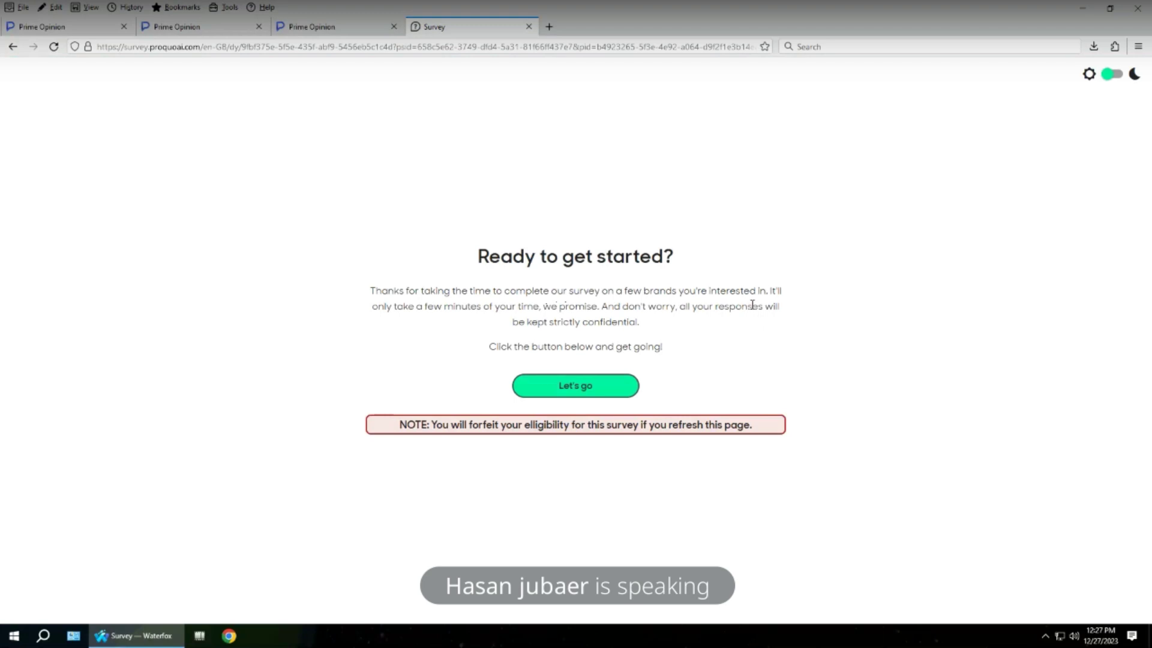
click(587, 389)
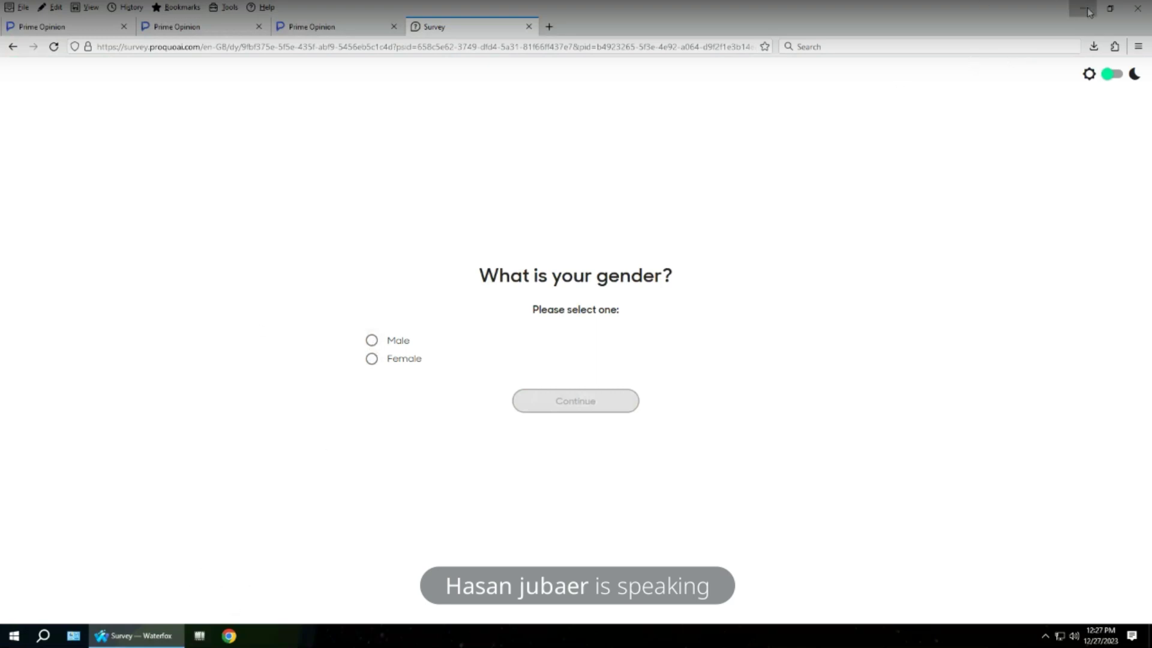
- Answer the gender question with Male and continue
mouse_move(579, 5)
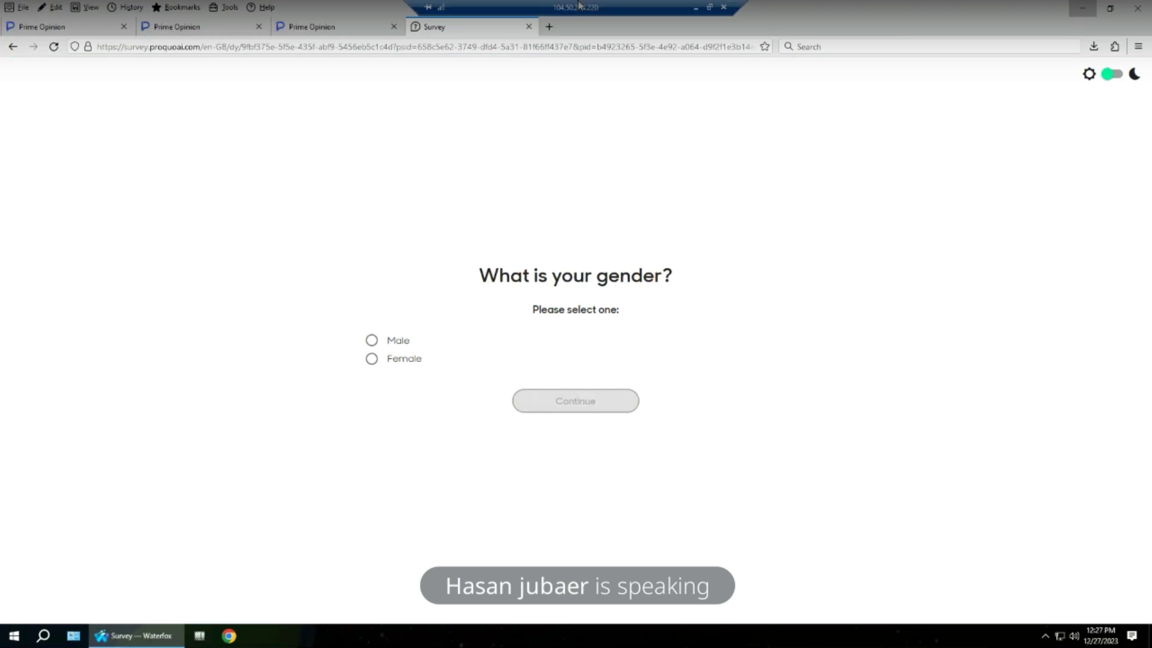
click(697, 9)
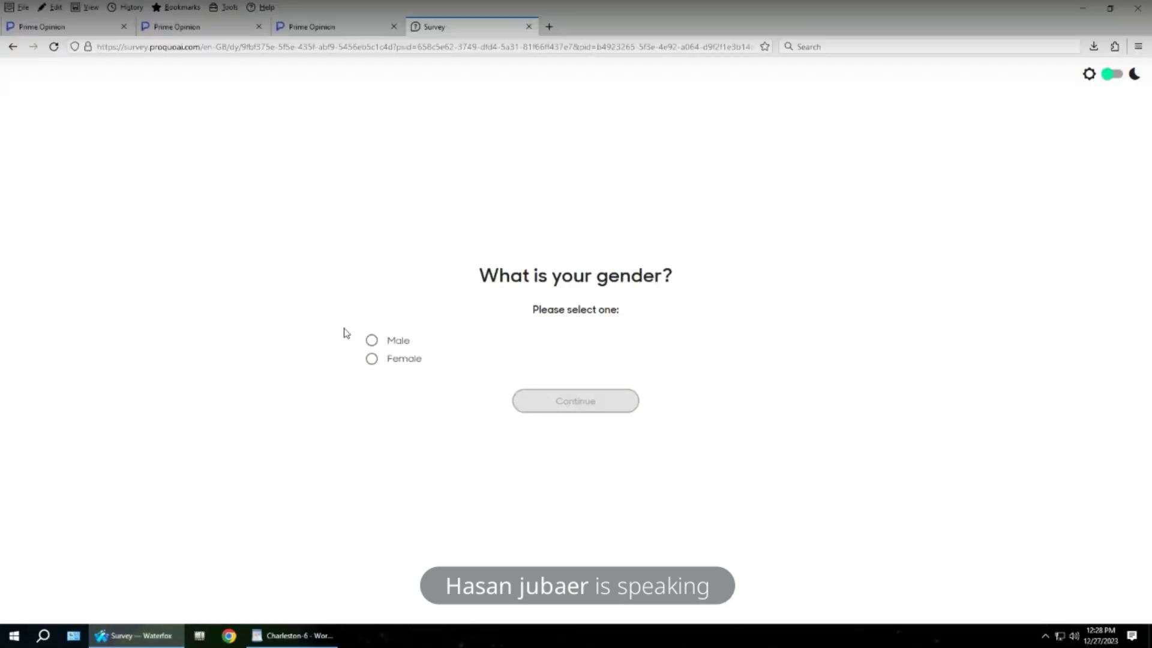
click(371, 340)
click(590, 402)
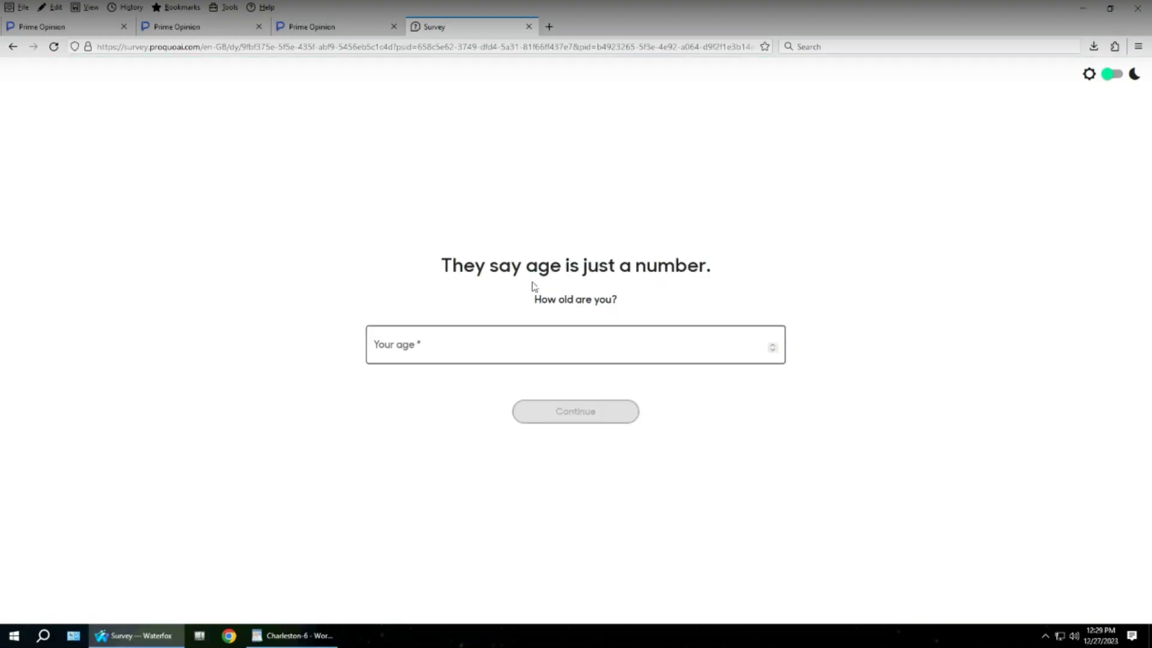
- Enter 39 as the respondent's age and continue to the next question
click(428, 343)
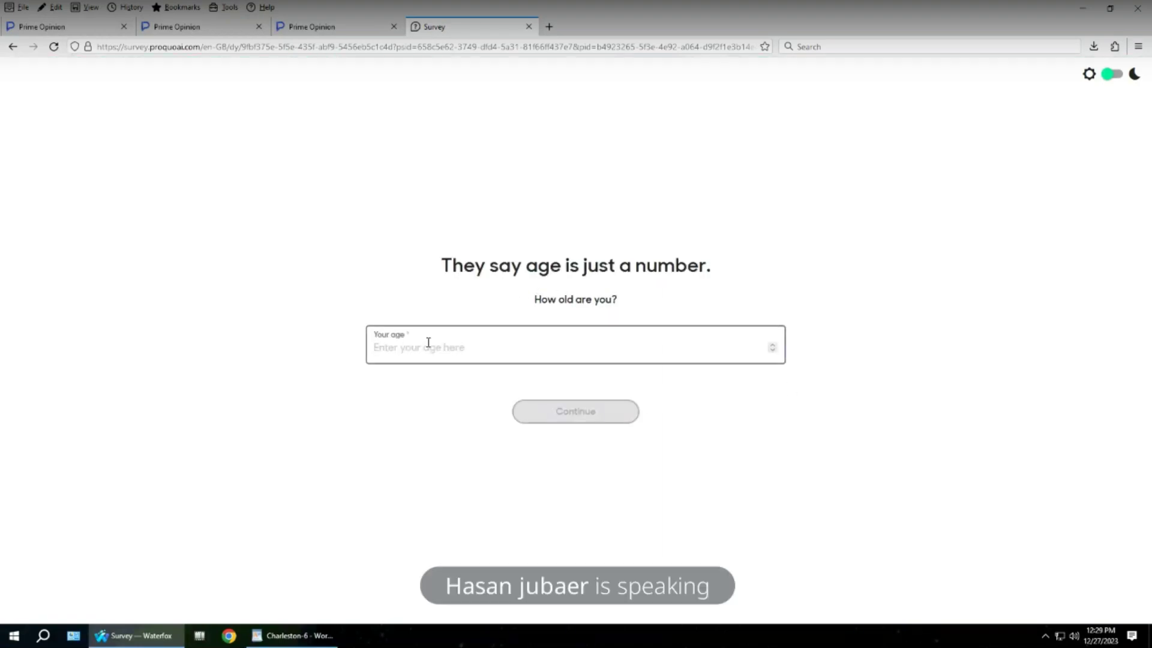
text(39)
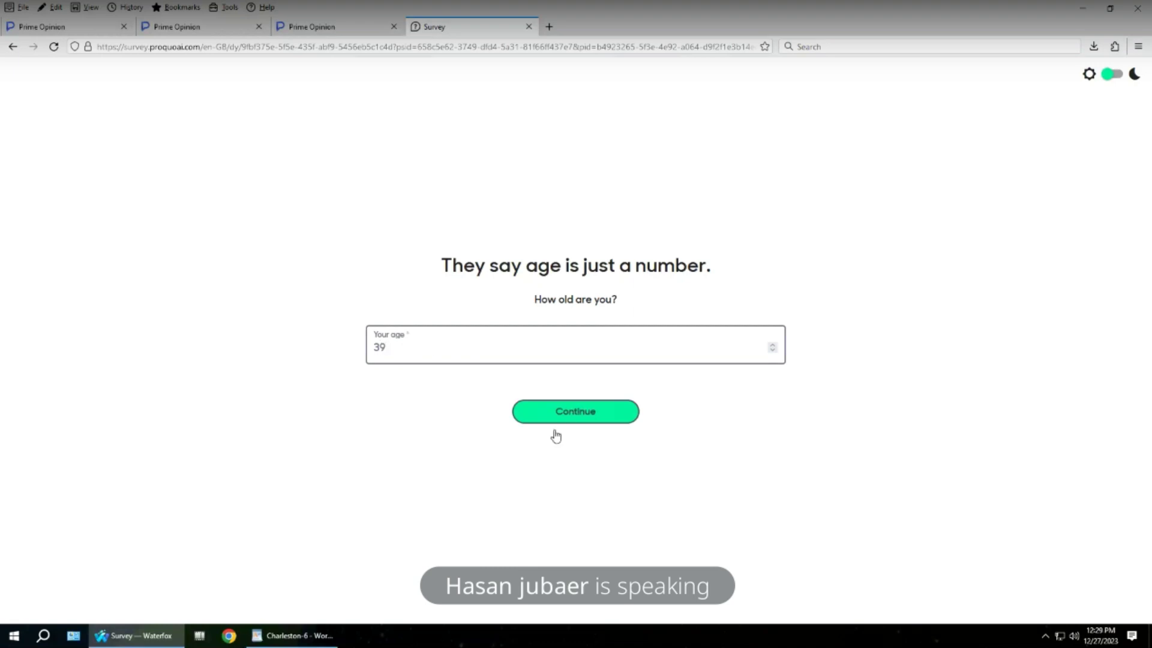
click(576, 418)
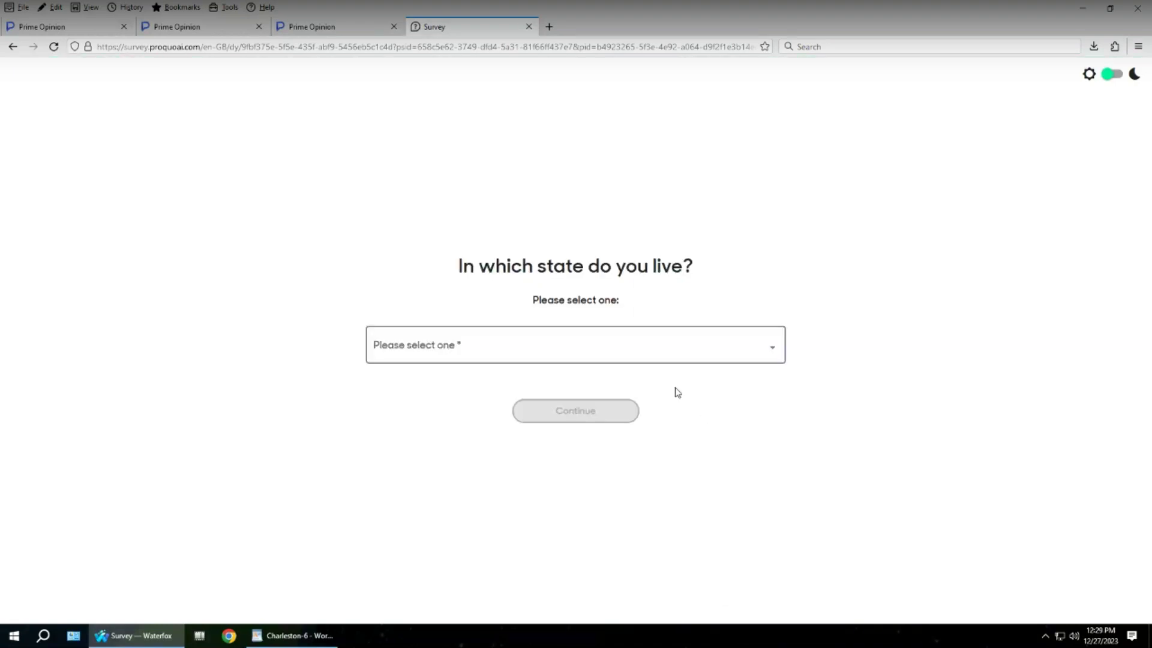
- Check the respondent's state in the Charleston-6 WordPad document, select South Carolina as the survey's state of residence and continue
click(483, 359)
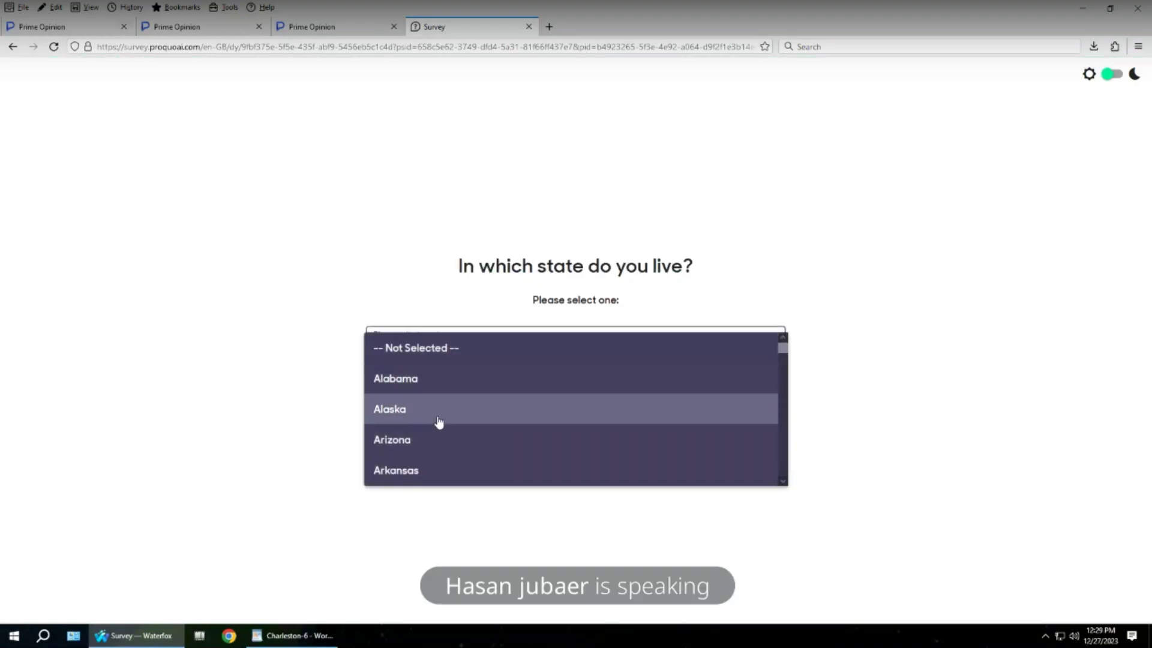
scroll(440, 424, down, 5)
scroll(438, 422, down, 10)
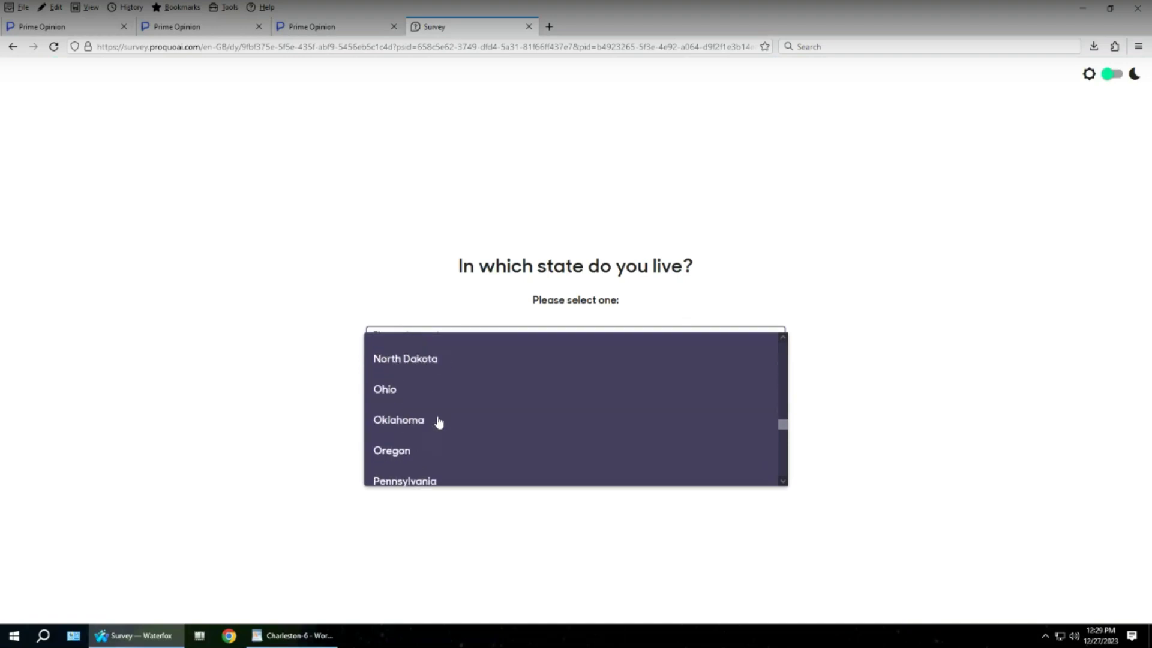
click(297, 637)
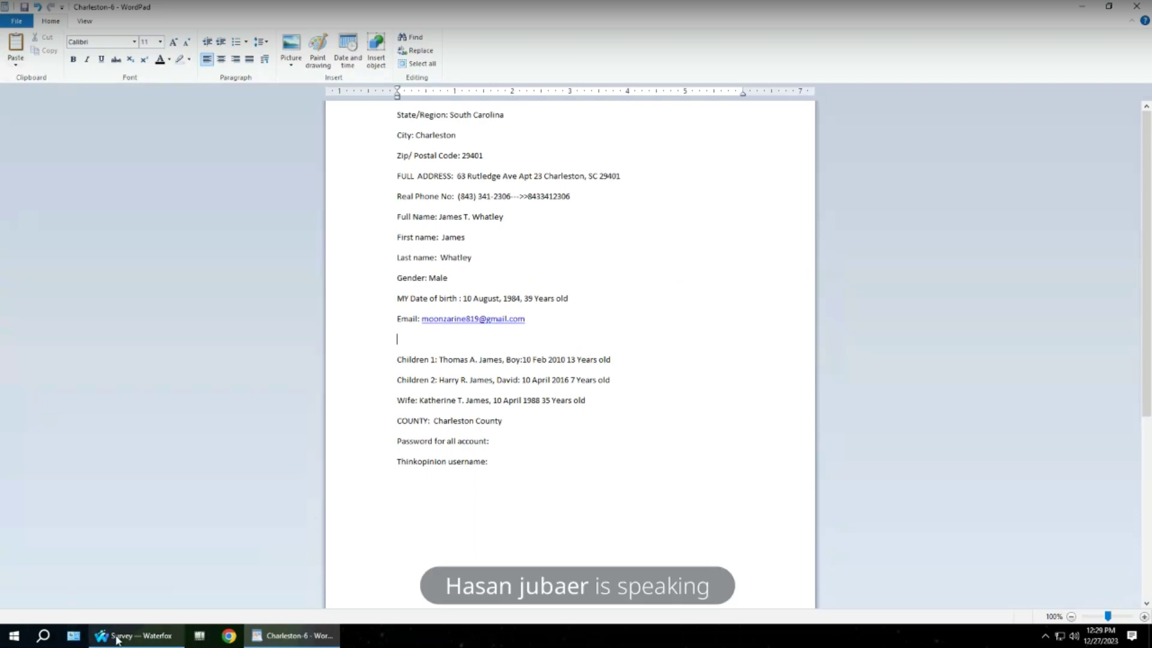
mouse_move(123, 633)
click(162, 600)
scroll(507, 412, down, 5)
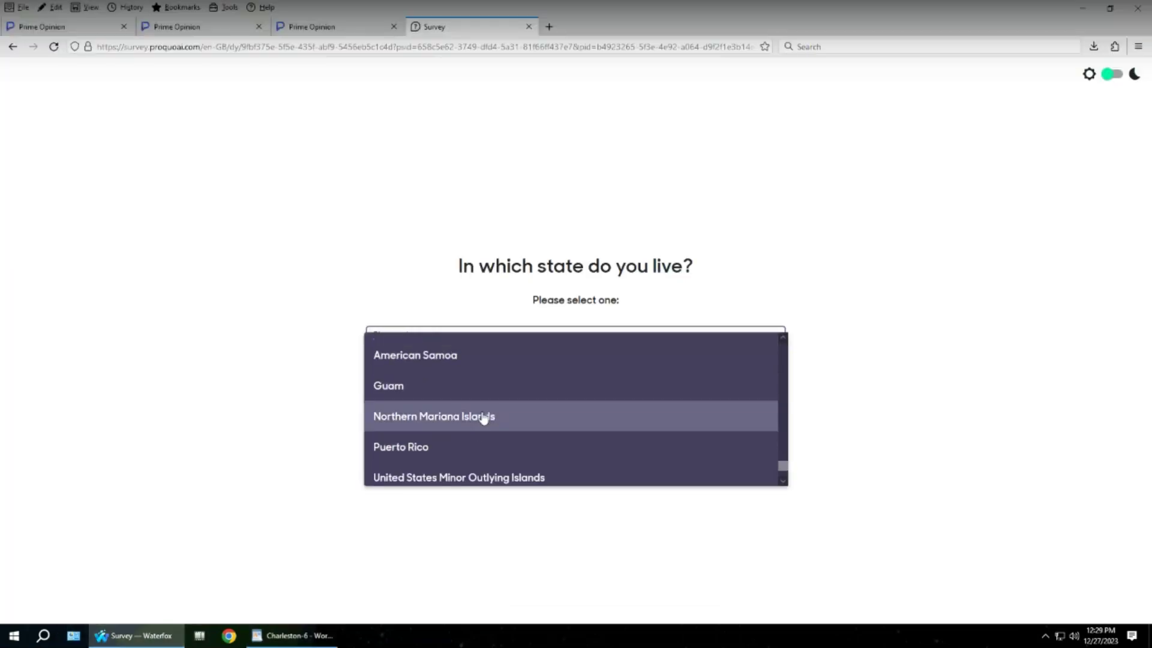
scroll(478, 403, up, 3)
scroll(471, 420, up, 2)
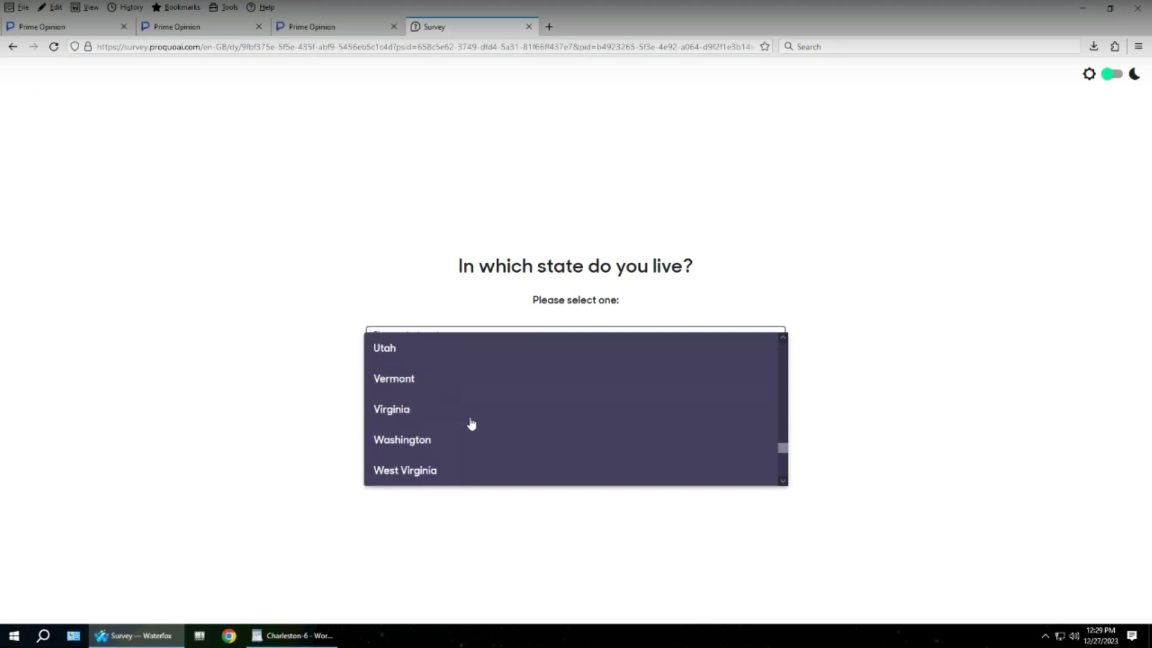
scroll(471, 423, up, 4)
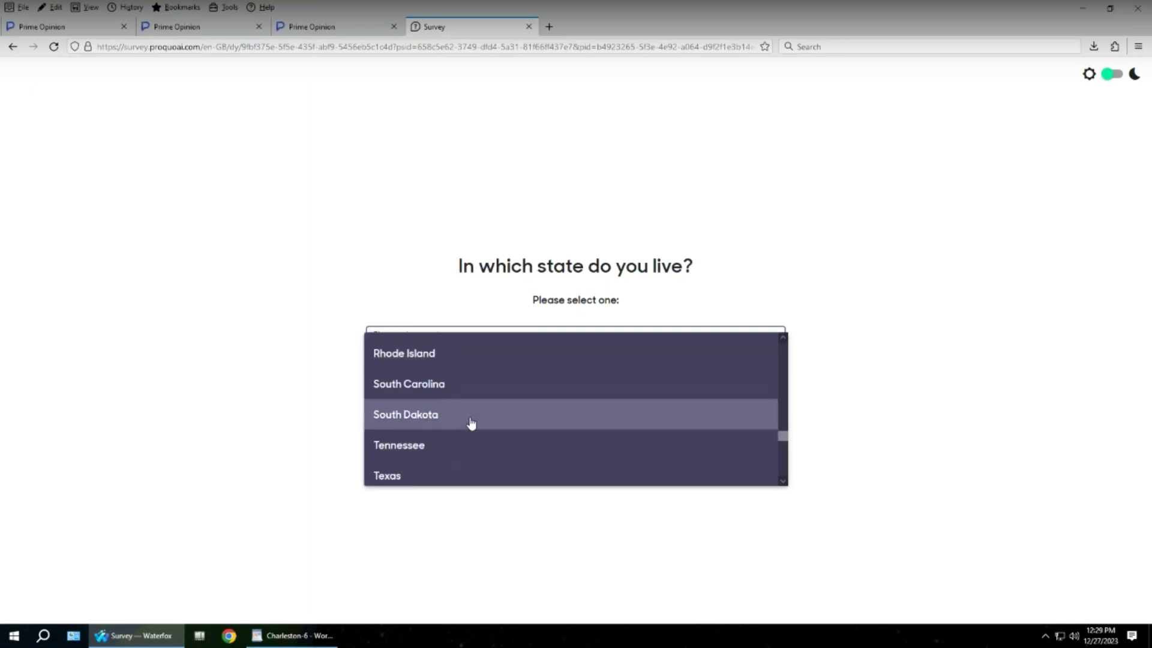
click(404, 385)
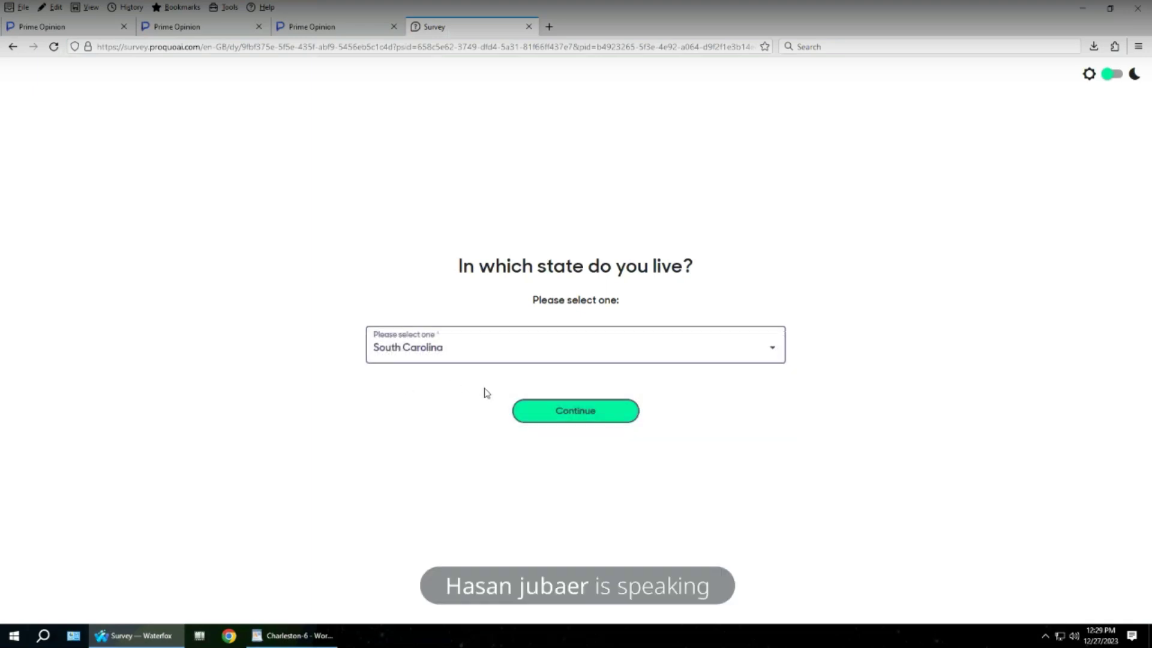
click(594, 416)
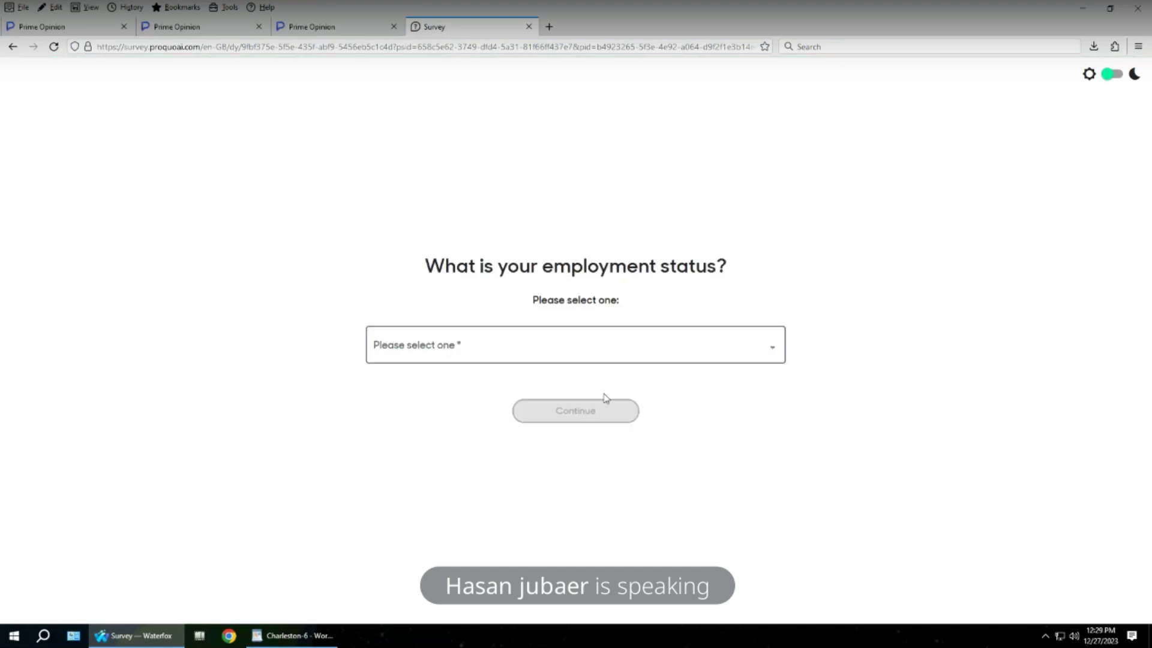
- Set the employment status to Employed full-time and continue
click(565, 353)
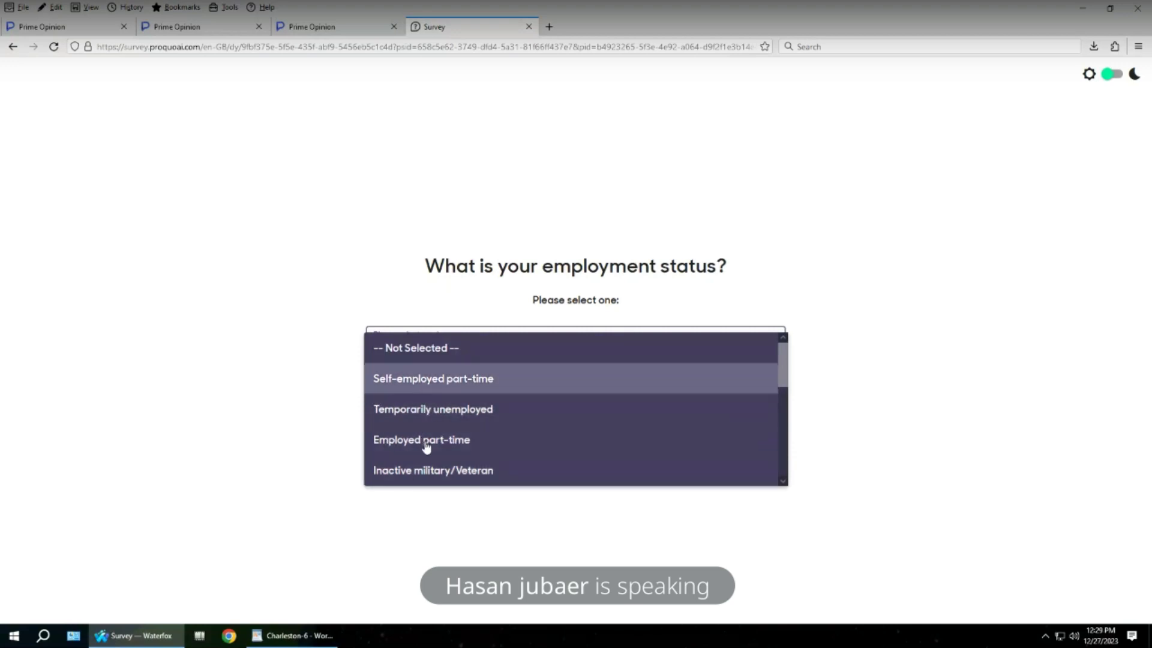
scroll(453, 442, down, 3)
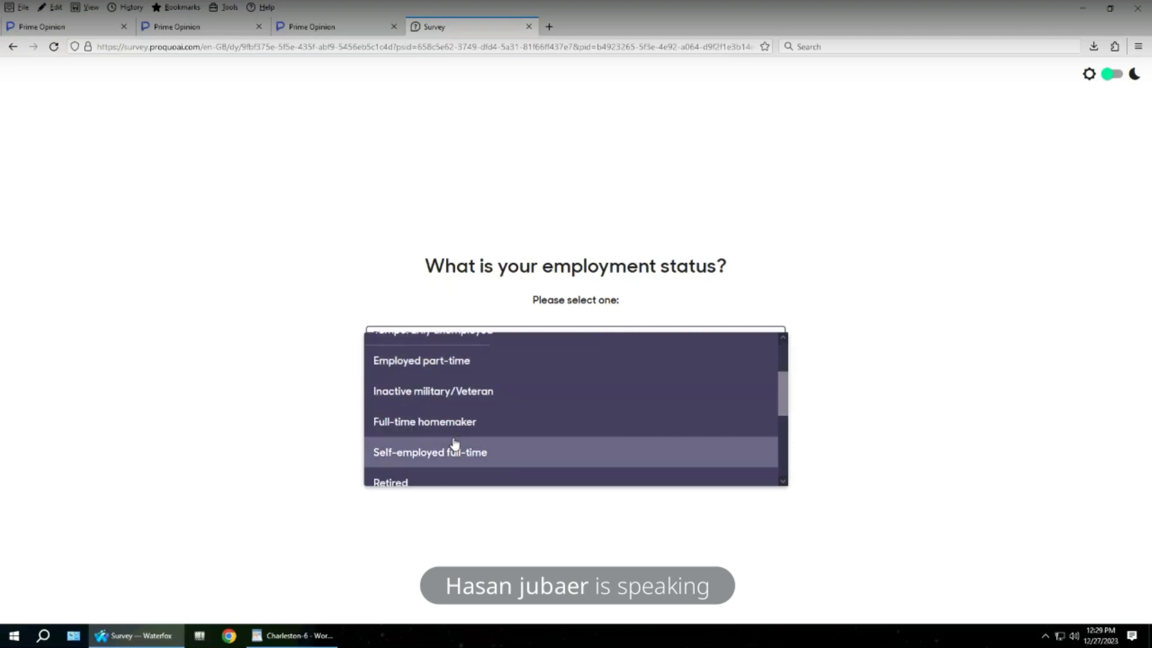
scroll(456, 442, down, 3)
scroll(468, 442, down, 2)
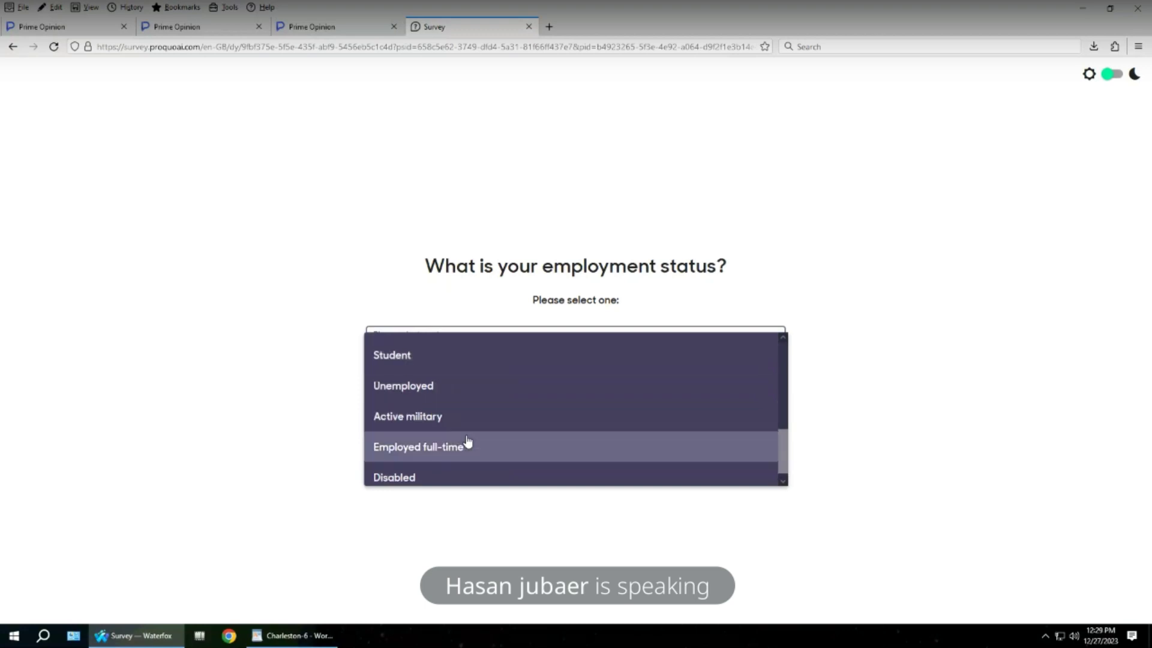
click(465, 448)
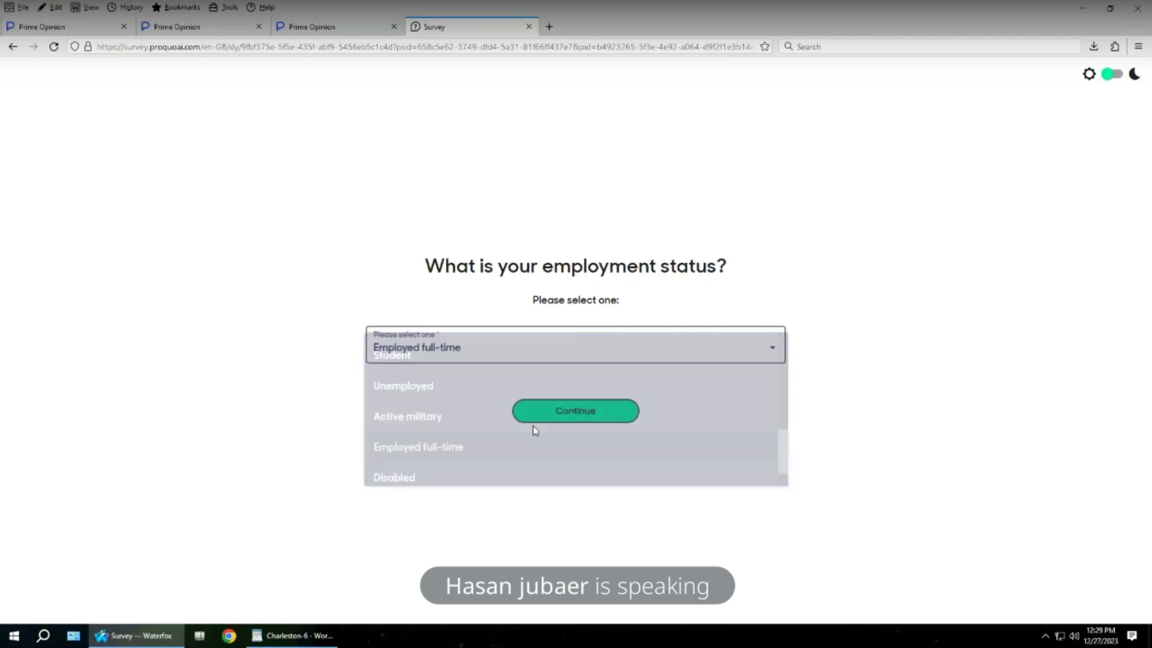
click(560, 422)
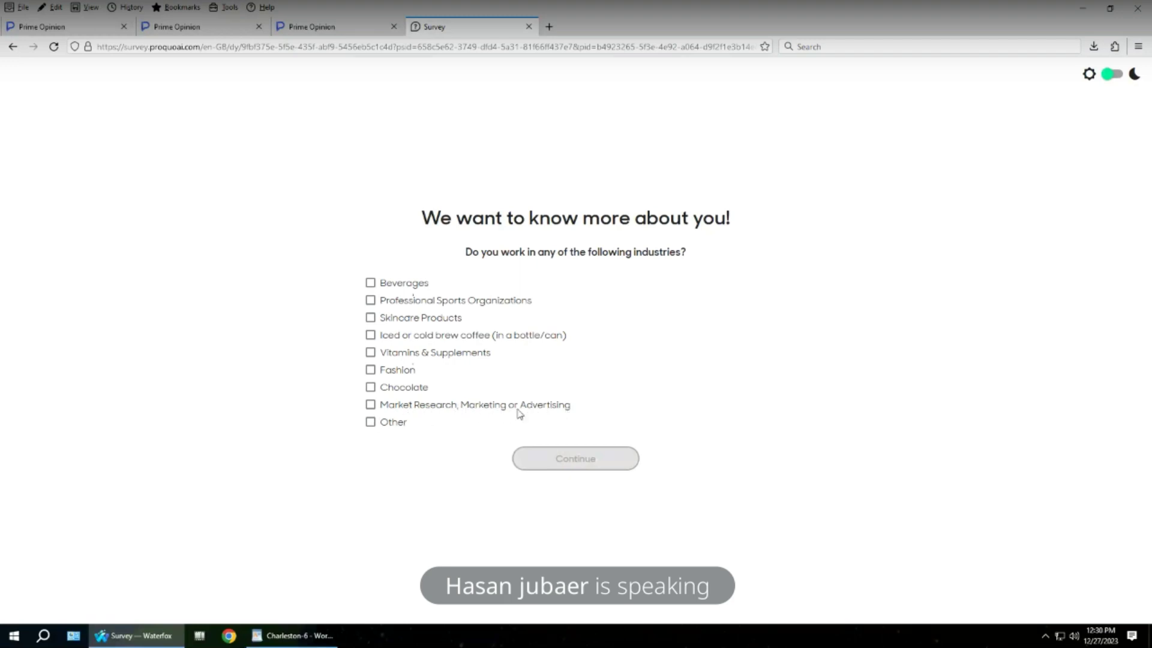
- Select Other as the industry worked in and continue
click(386, 427)
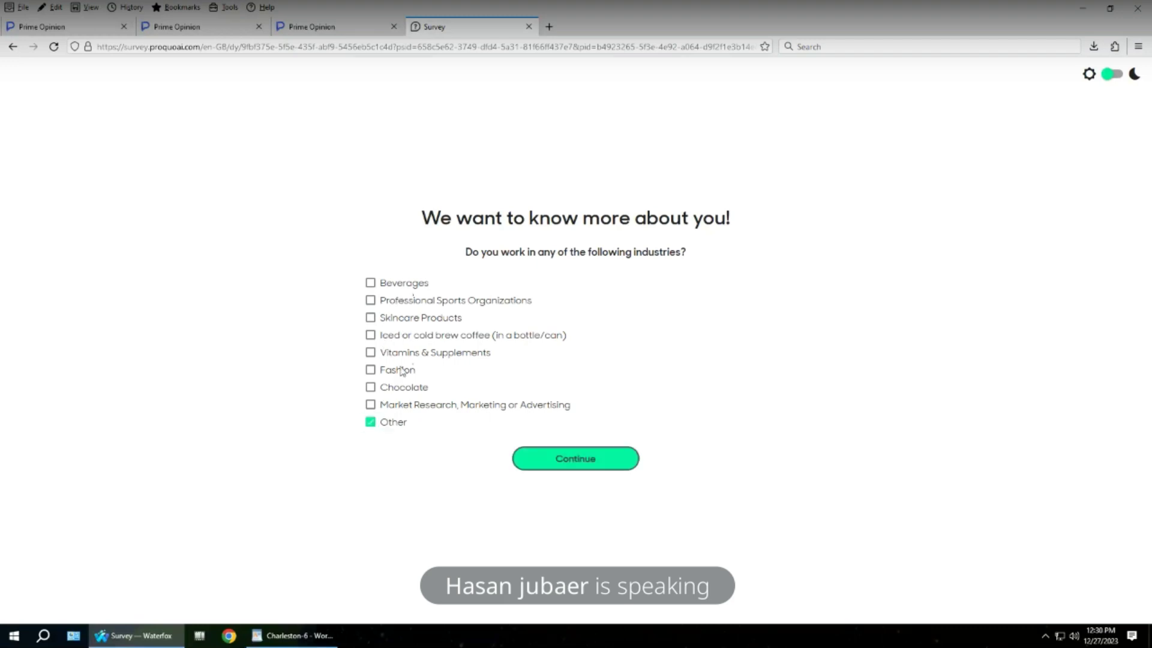
click(604, 462)
click(592, 466)
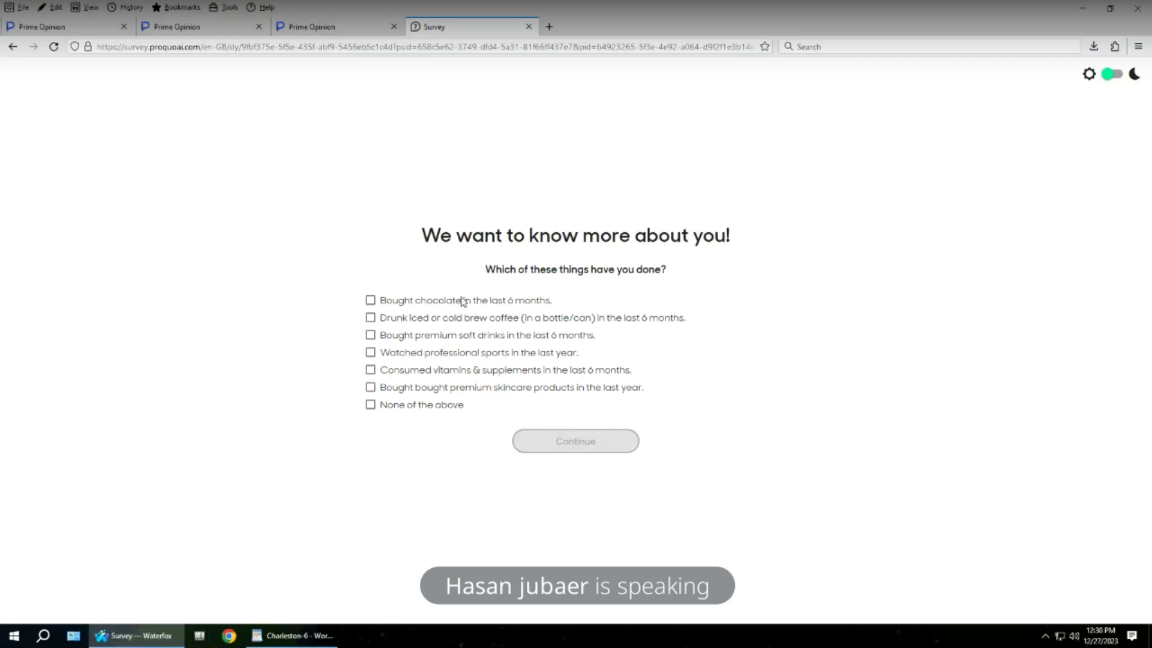
- Select the chocolate, iced or cold brew coffee, premium soft drinks, professional sports, vitamins & supplements and premium skincare activities, and continue
click(481, 309)
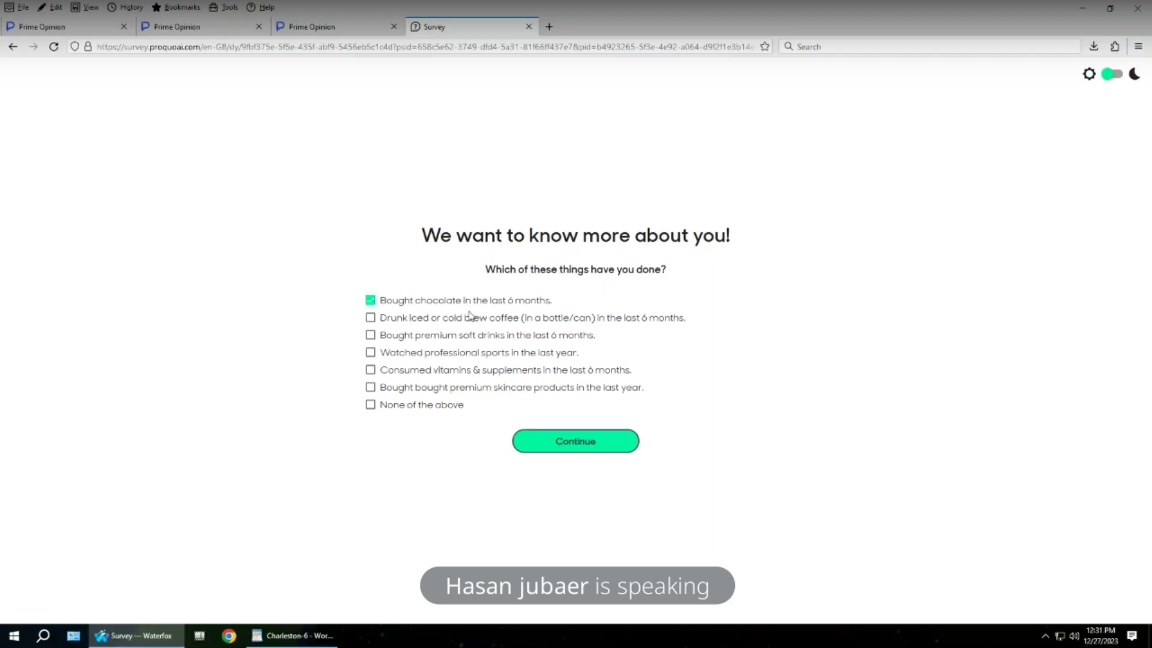
click(419, 323)
click(402, 340)
click(497, 357)
click(467, 369)
click(543, 393)
click(586, 442)
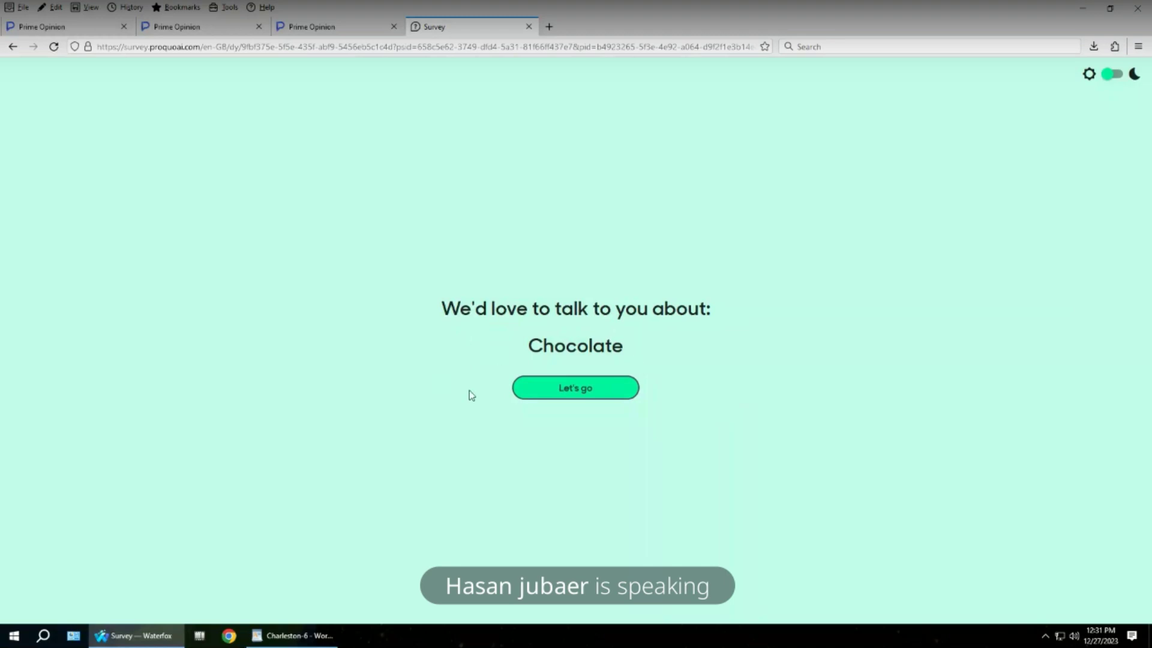
- Start the chocolate survey and search the web for "famous chocolate brands" in a new tab
click(586, 393)
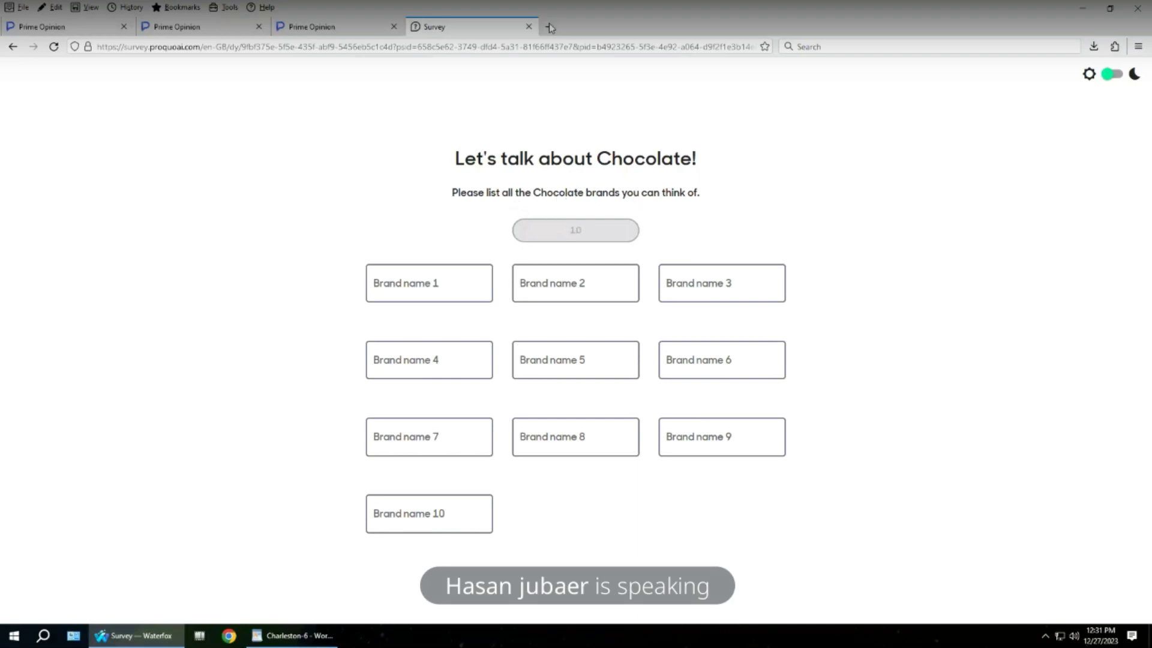
key(ctrl+t)
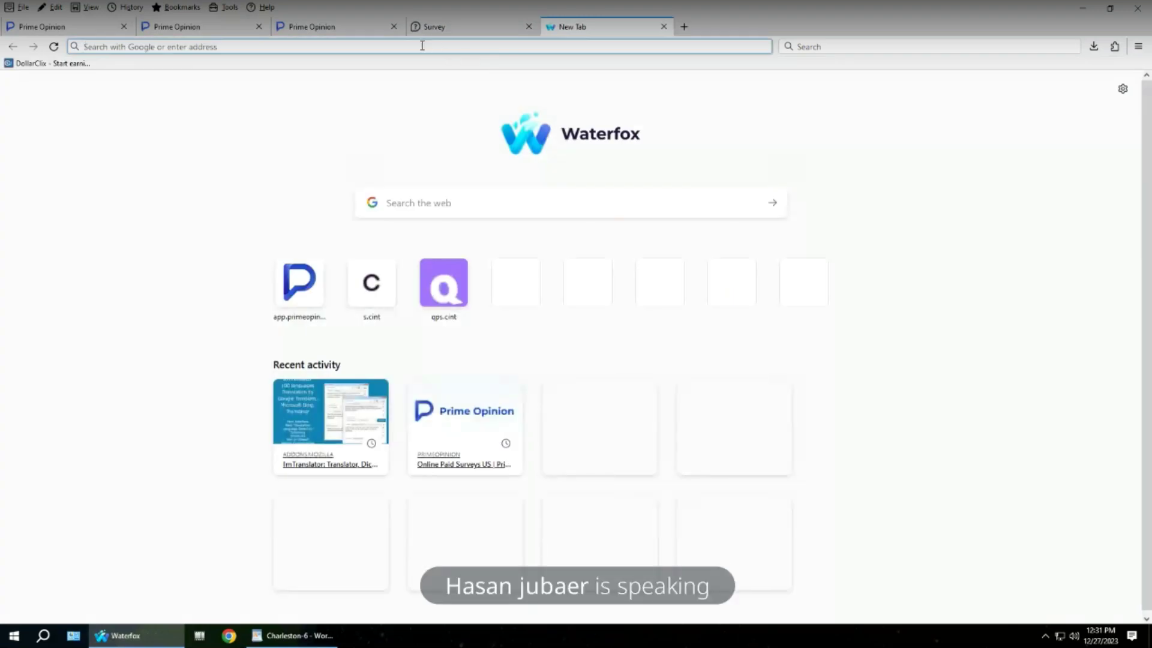
text(f)
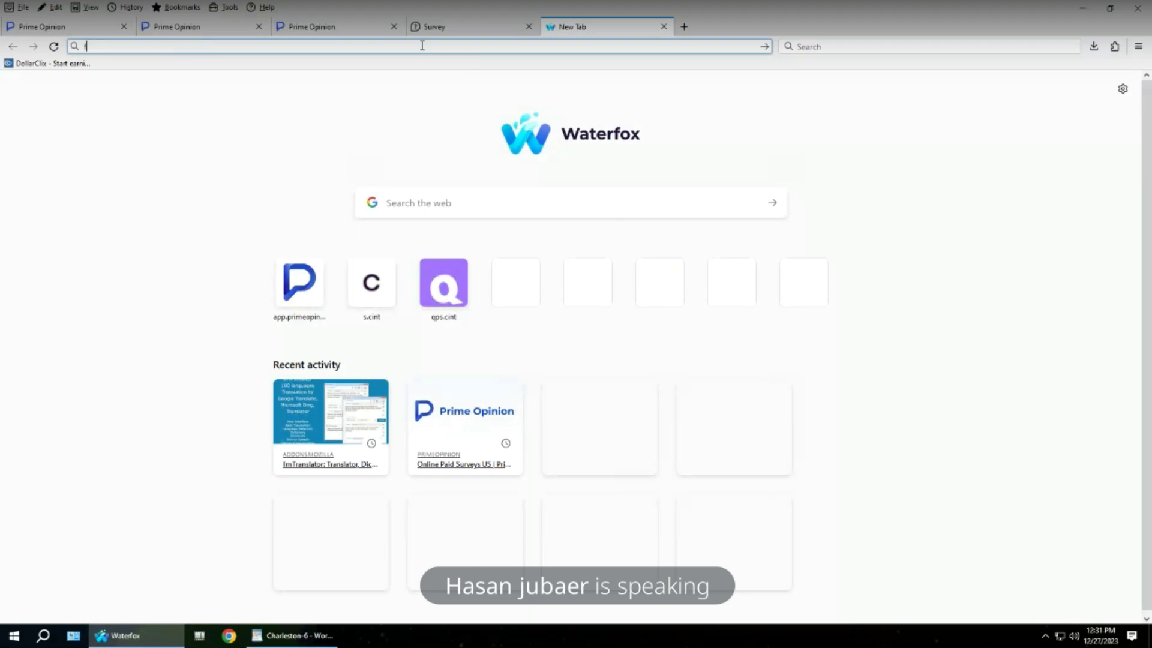
text(amous ch)
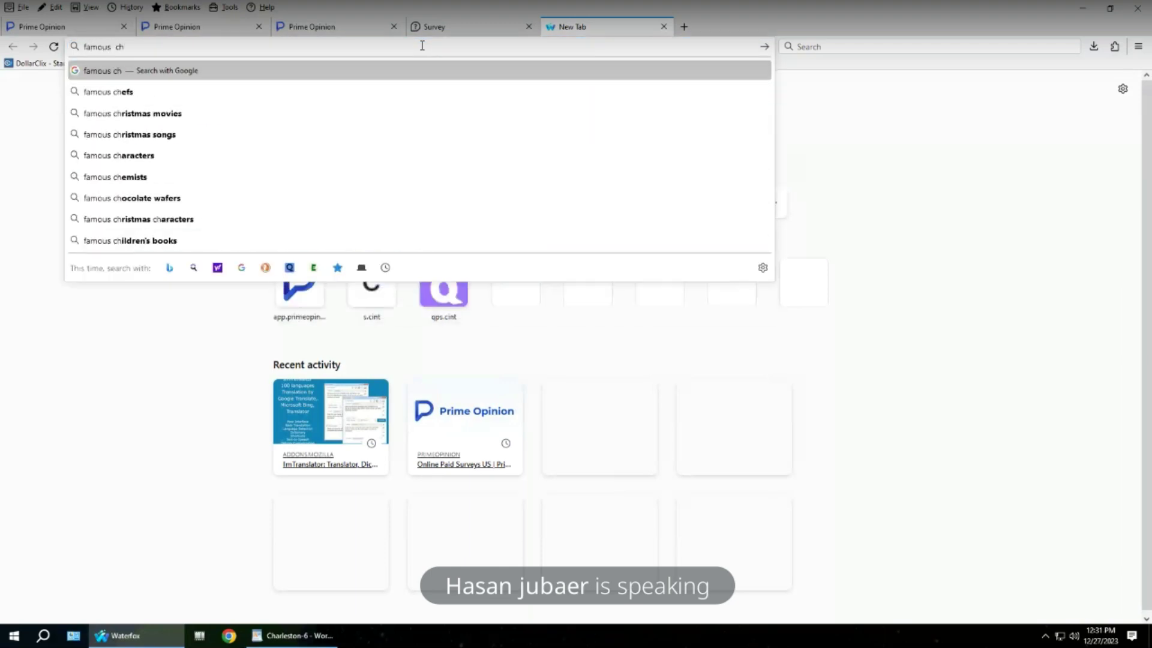
text(ocolate br)
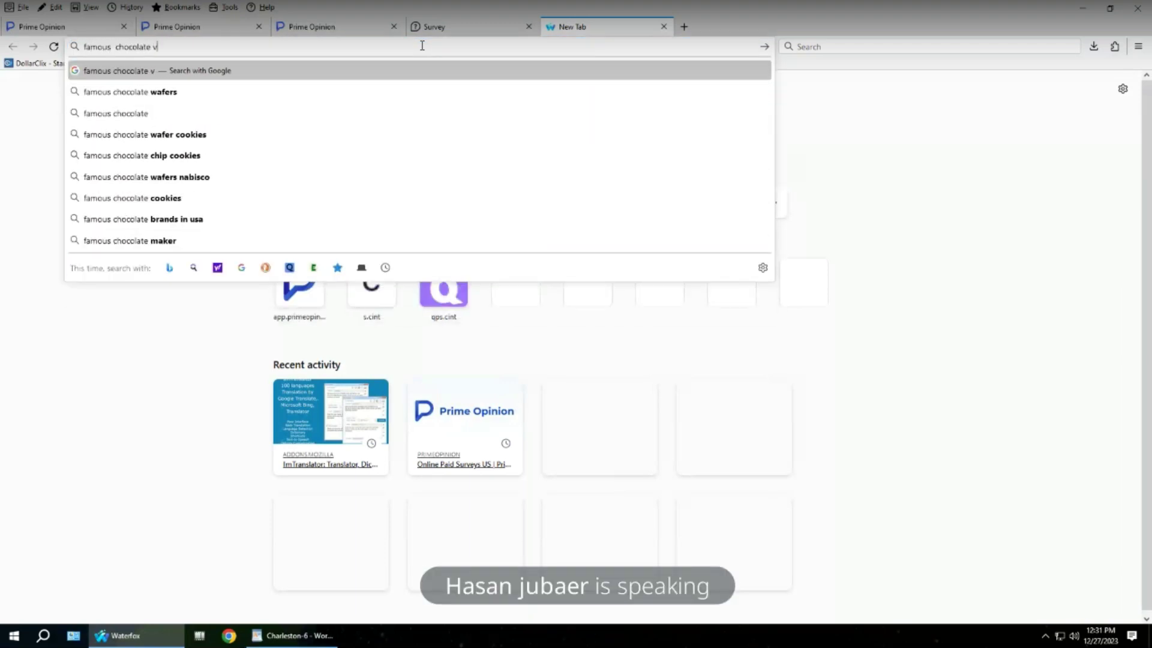
text(ands)
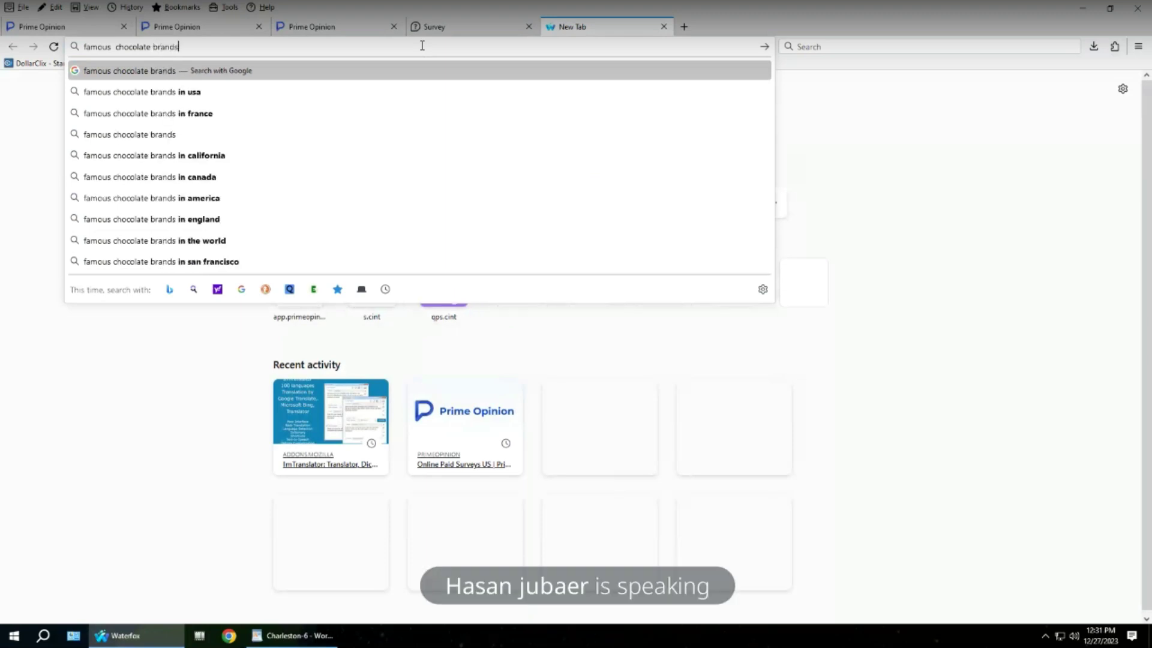
key(Return)
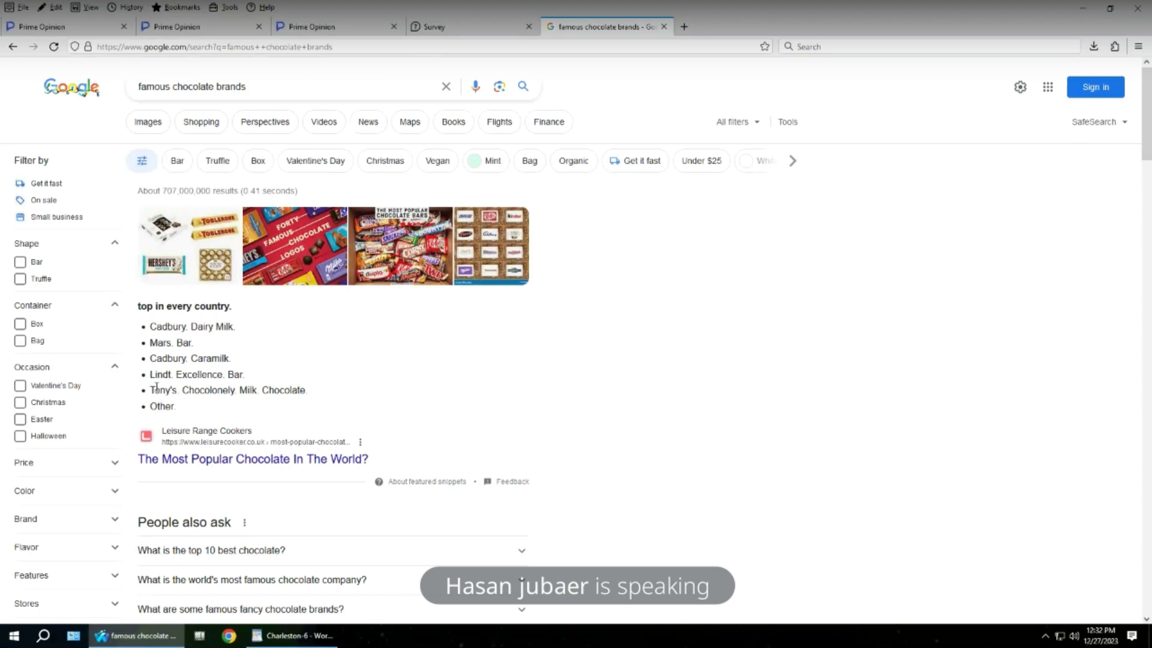
- Examine the search results for well-known chocolate brands, including the answer on the top 10 best chocolates
scroll(255, 414, down, 2)
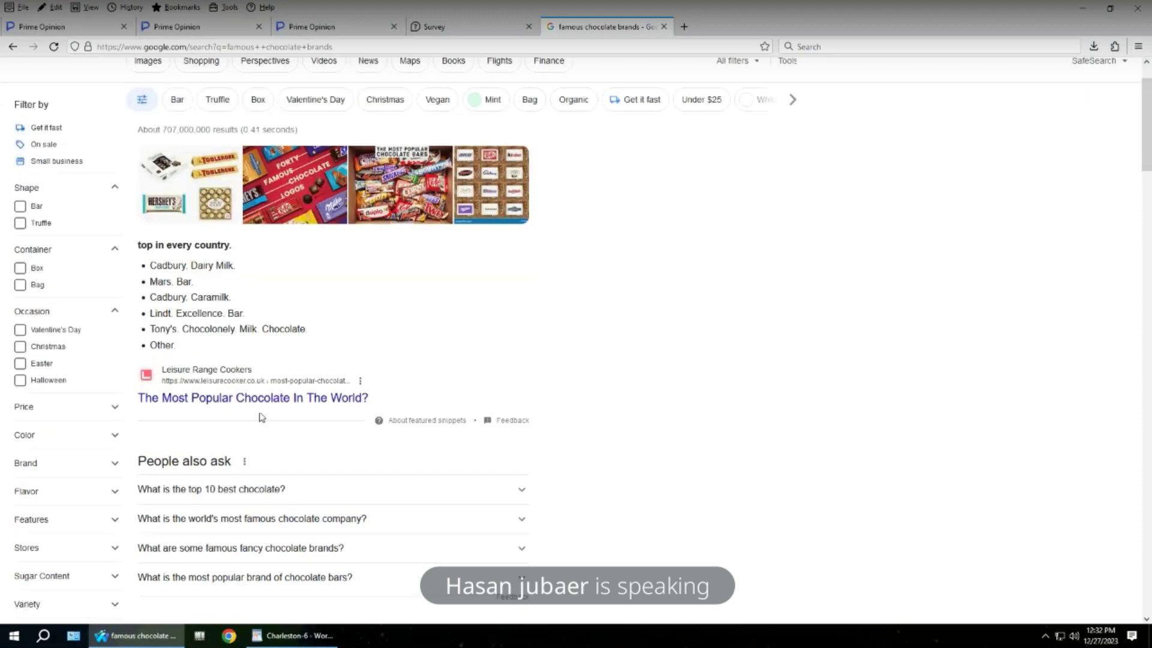
click(331, 436)
scroll(330, 433, down, 2)
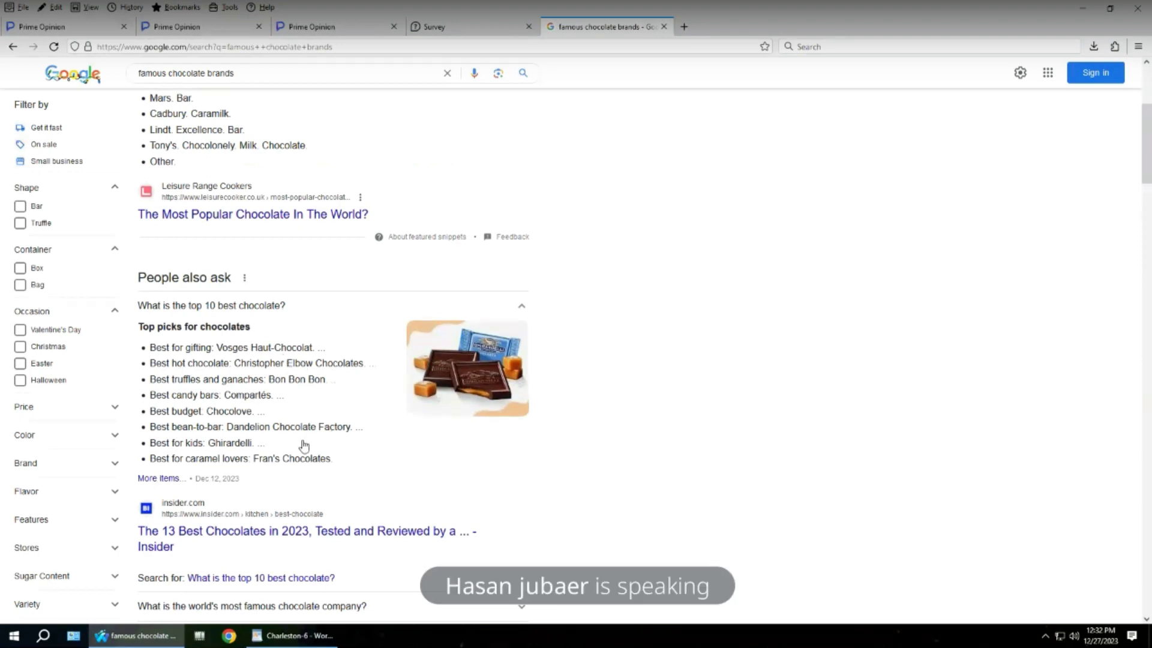
scroll(300, 442, down, 3)
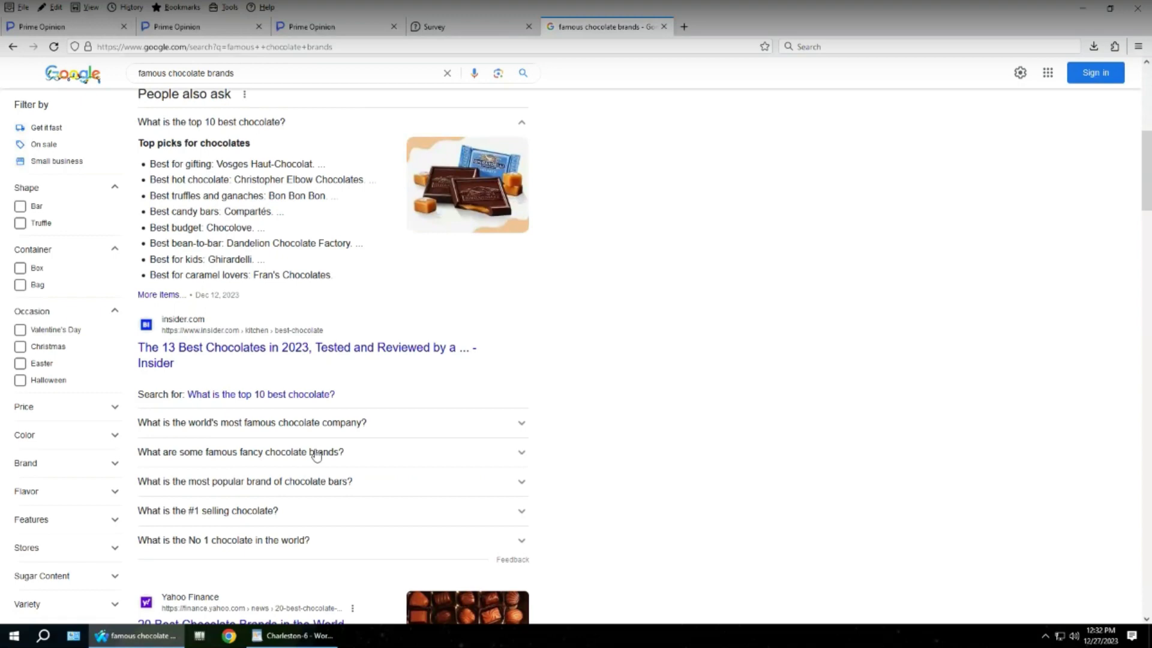
scroll(317, 456, down, 4)
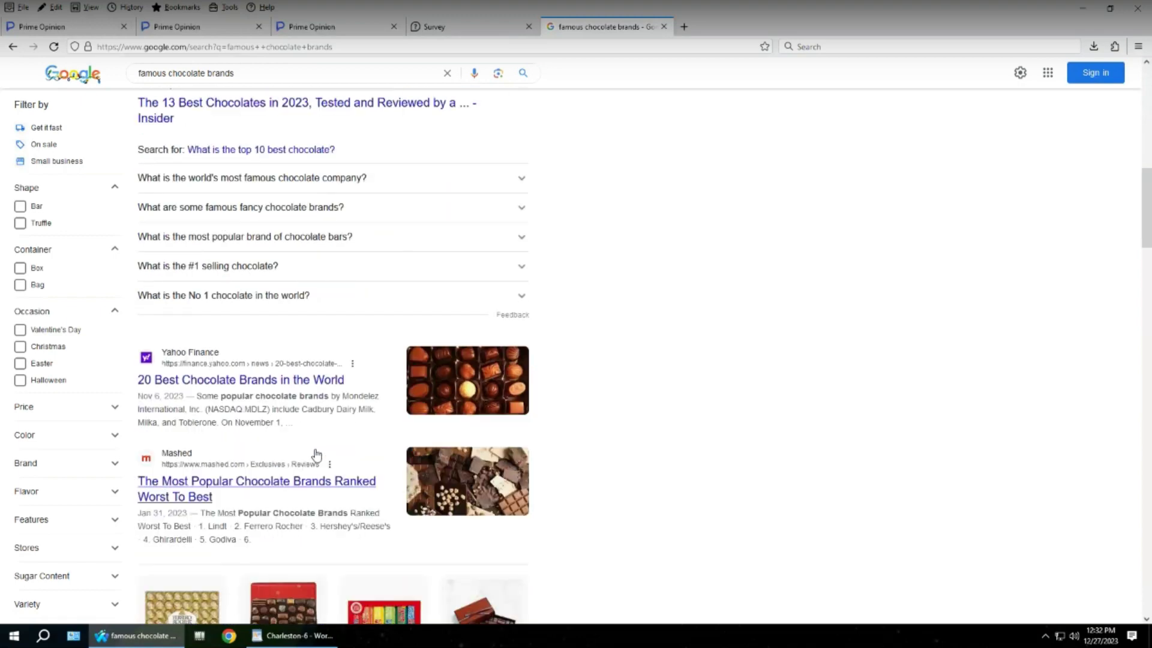
scroll(316, 456, down, 3)
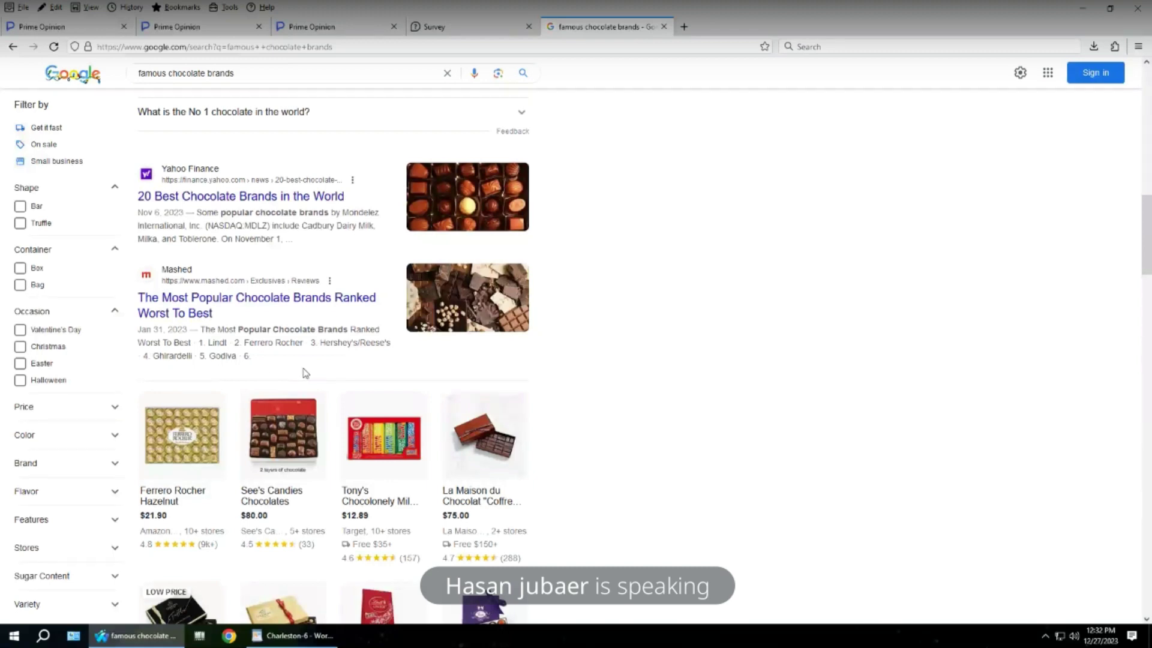
scroll(304, 372, up, 7)
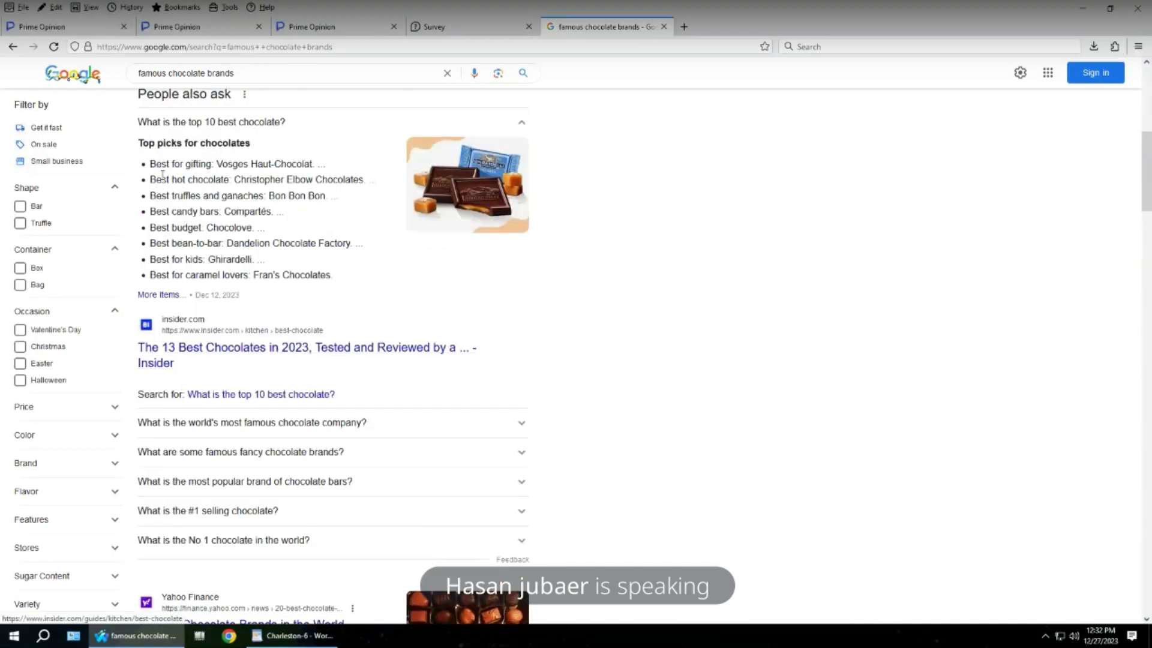
scroll(227, 226, up, 5)
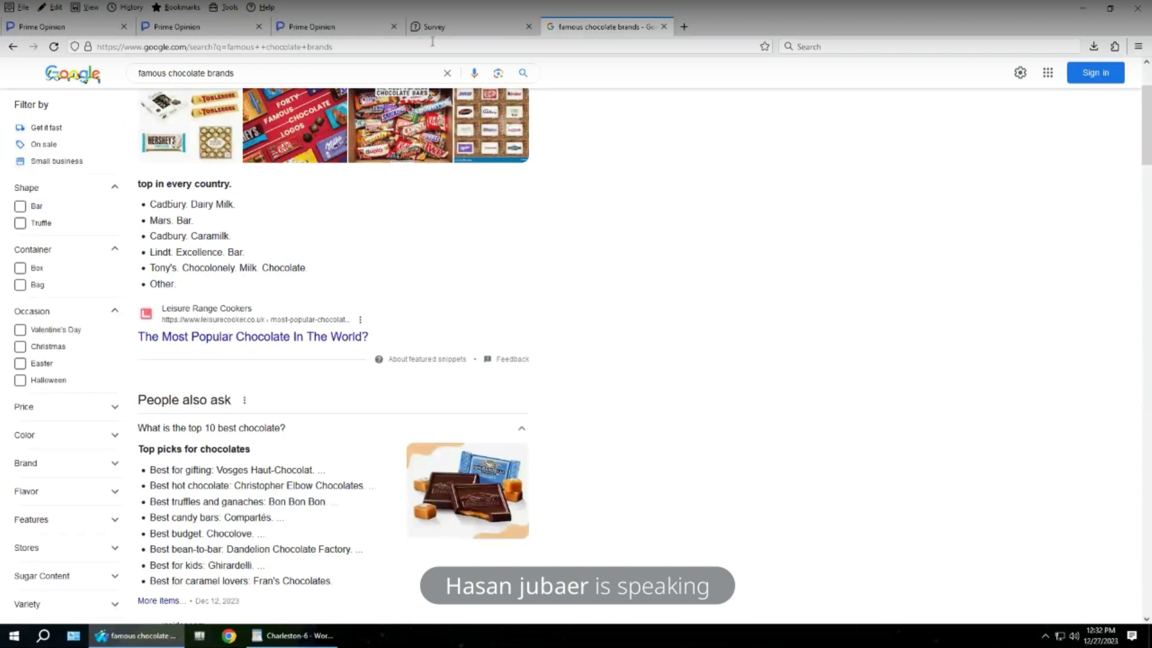
- Return to the survey and enter cadbury as the first chocolate brand
click(480, 30)
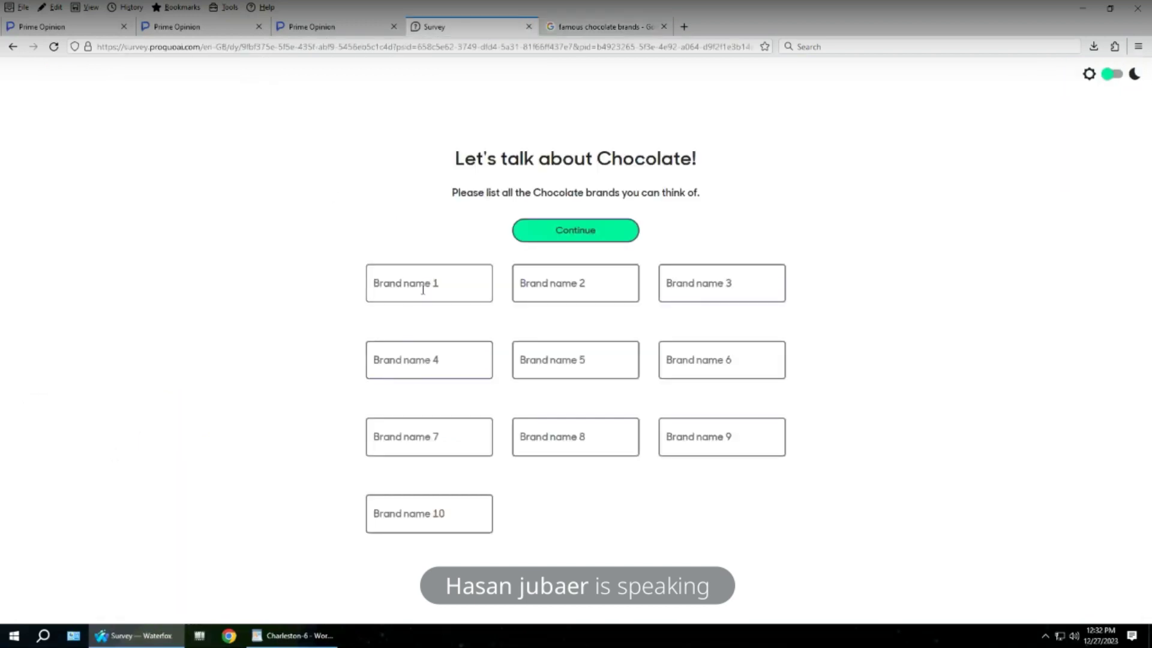
click(423, 287)
text(cadbury)
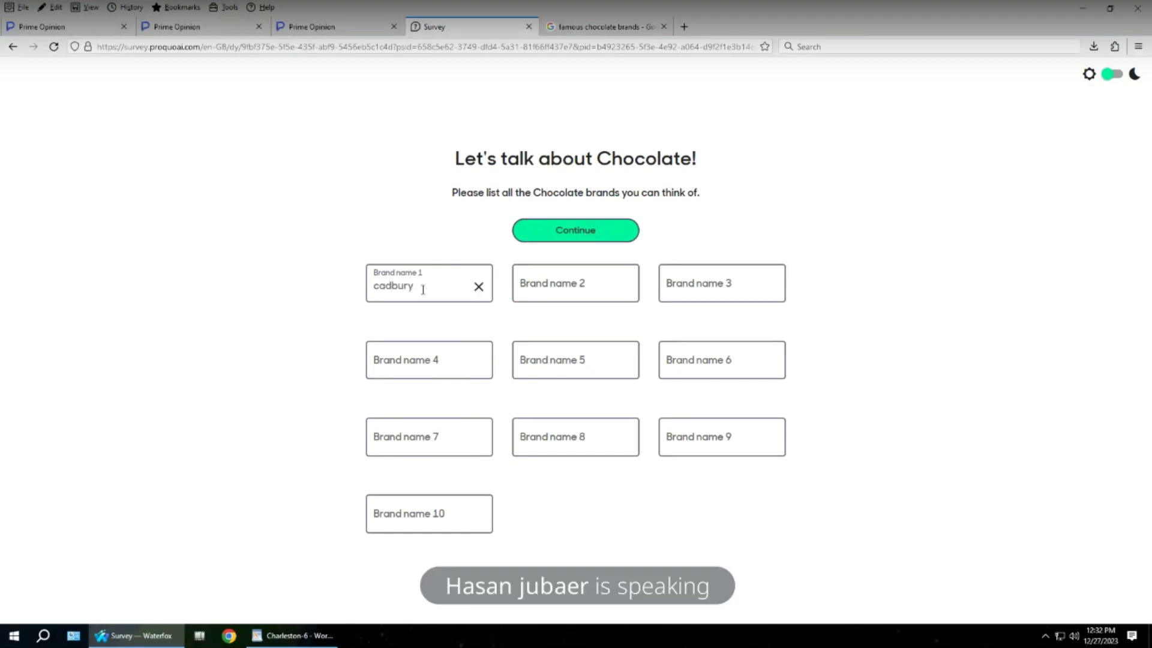
- Look through the search results for another brand and enter hersheys as the second chocolate brand
click(533, 282)
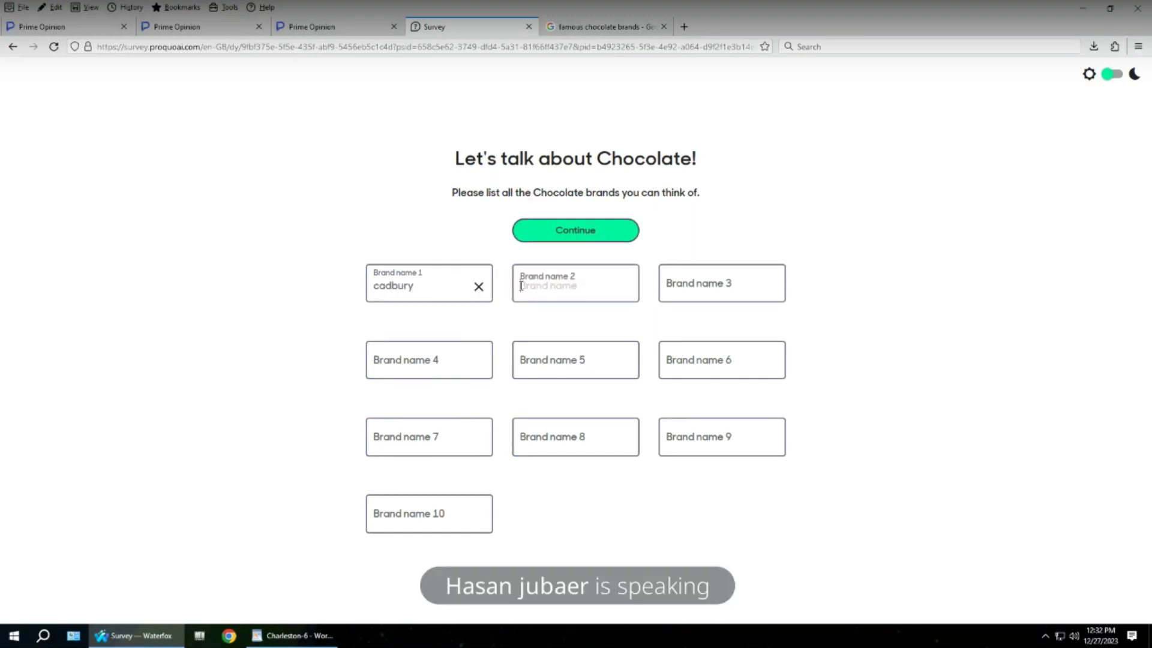
click(600, 28)
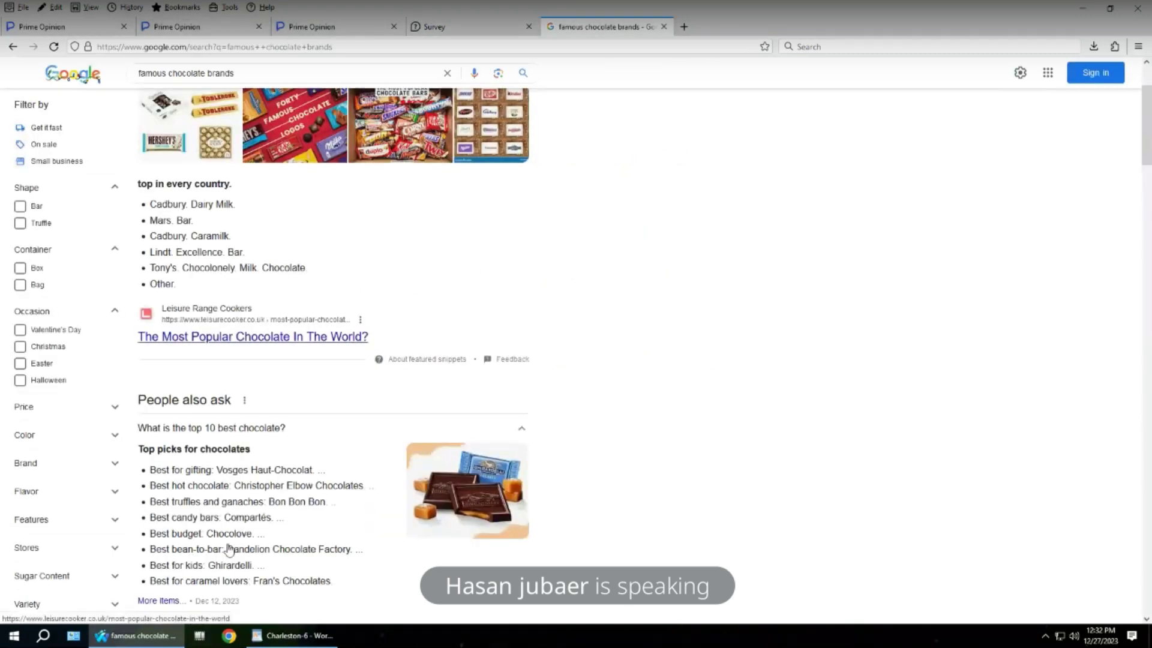
scroll(260, 495, down, 4)
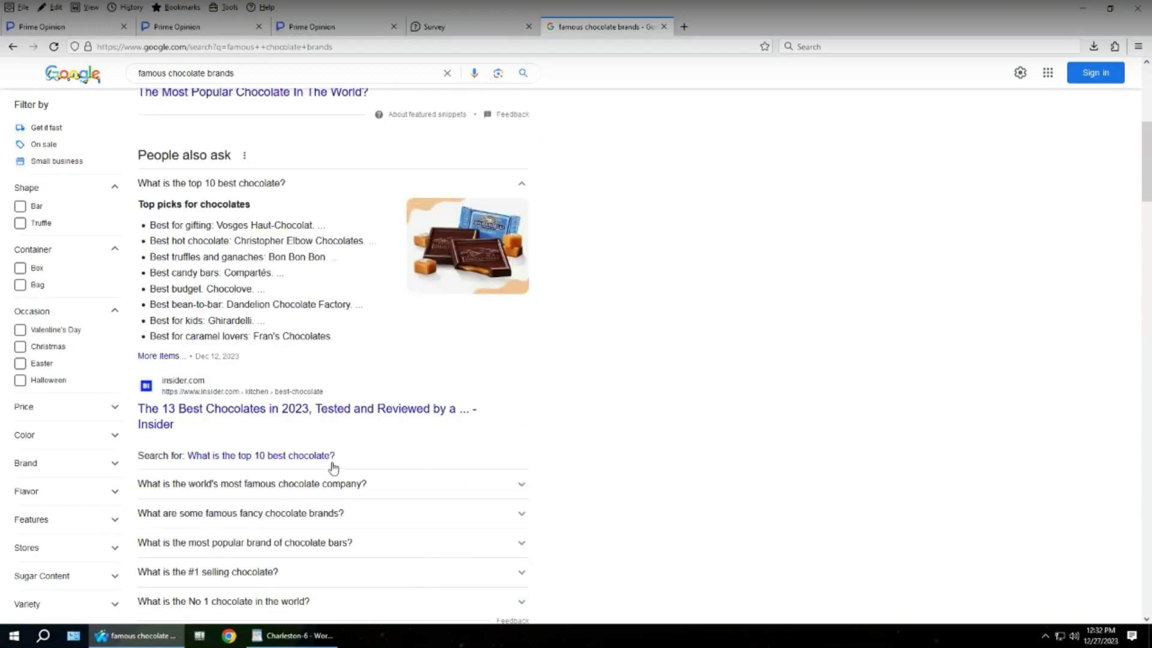
scroll(291, 469, down, 2)
scroll(291, 469, down, 2)
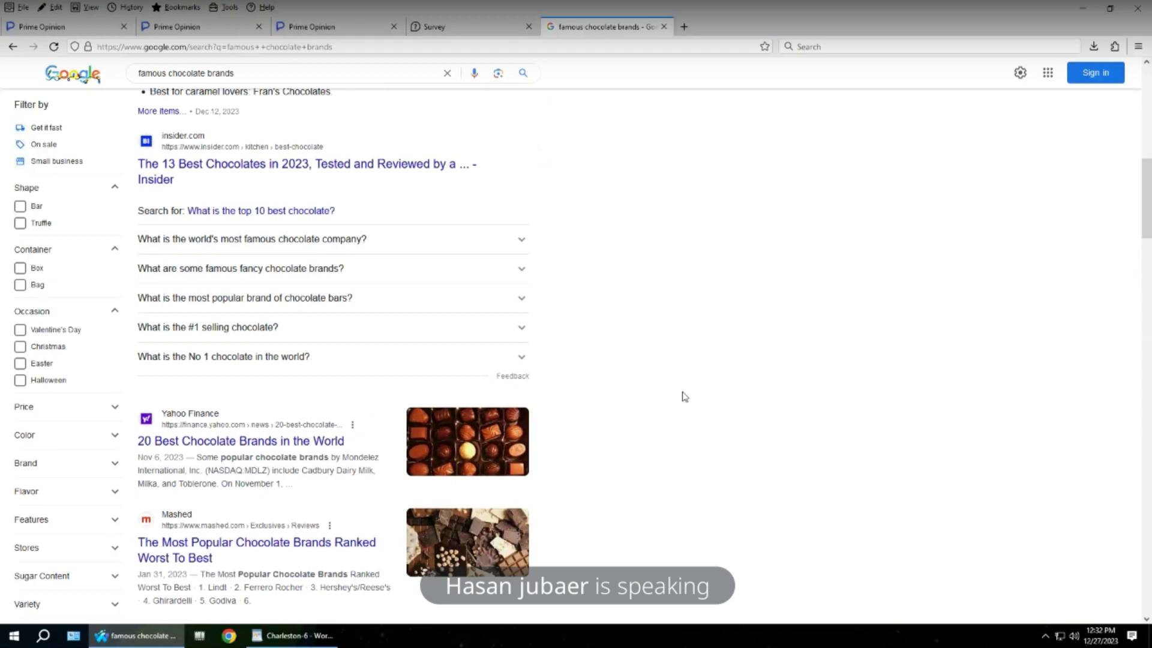
click(478, 28)
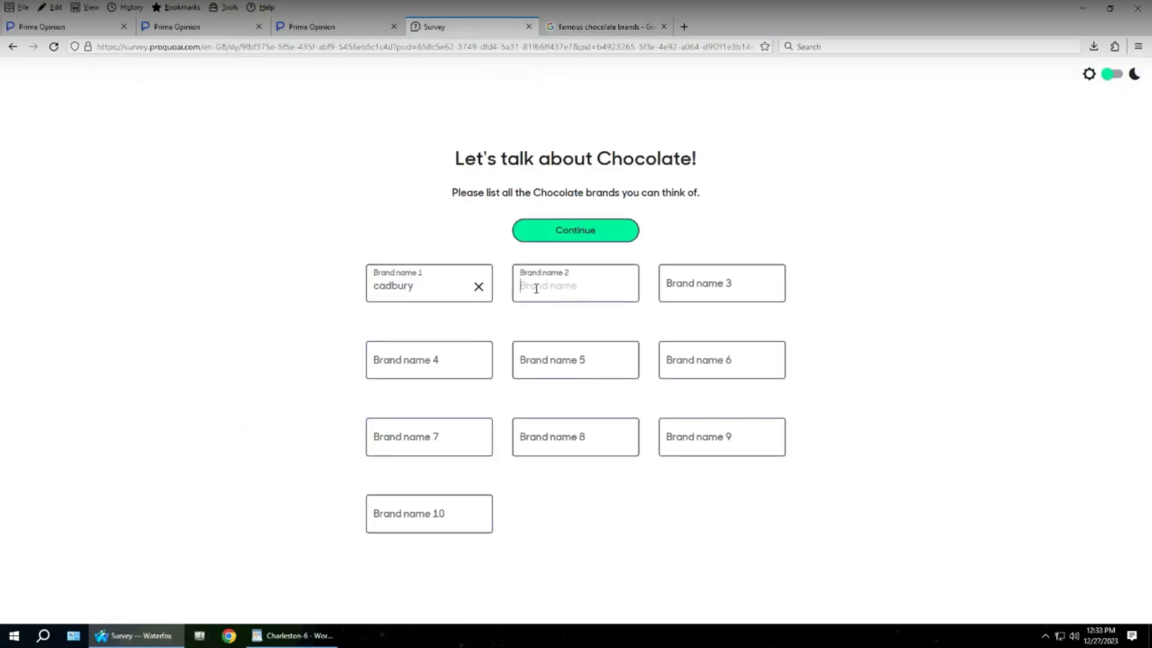
text(hersheys)
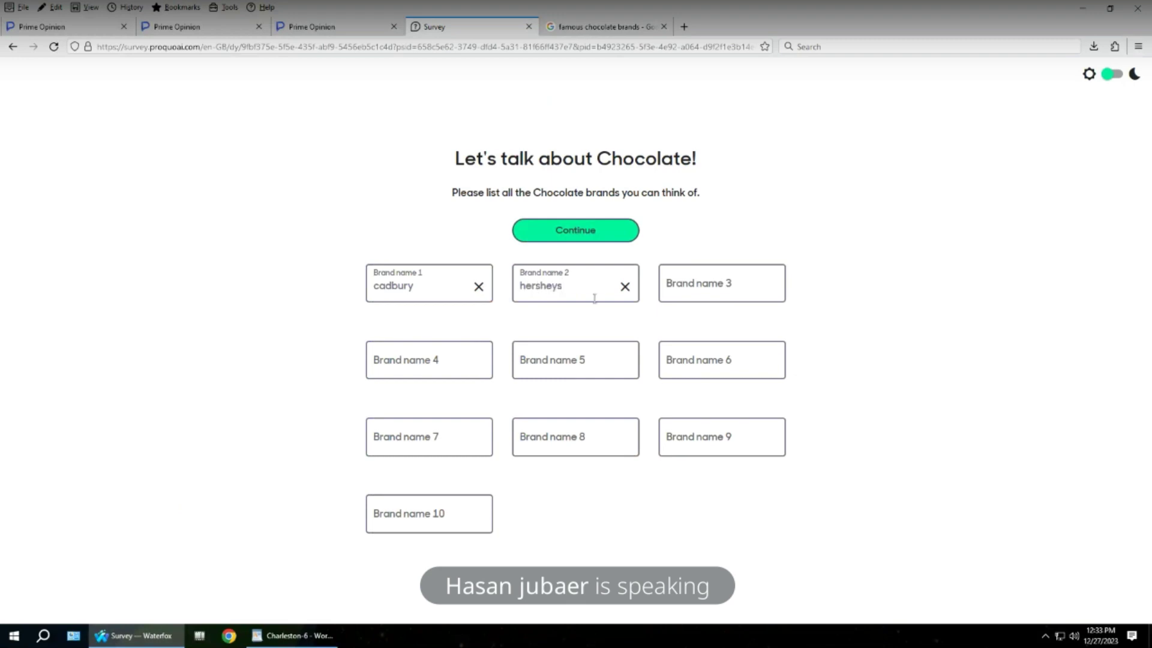
- Check the search results for a further brand, enter lindt as the third chocolate brand and continue
click(697, 293)
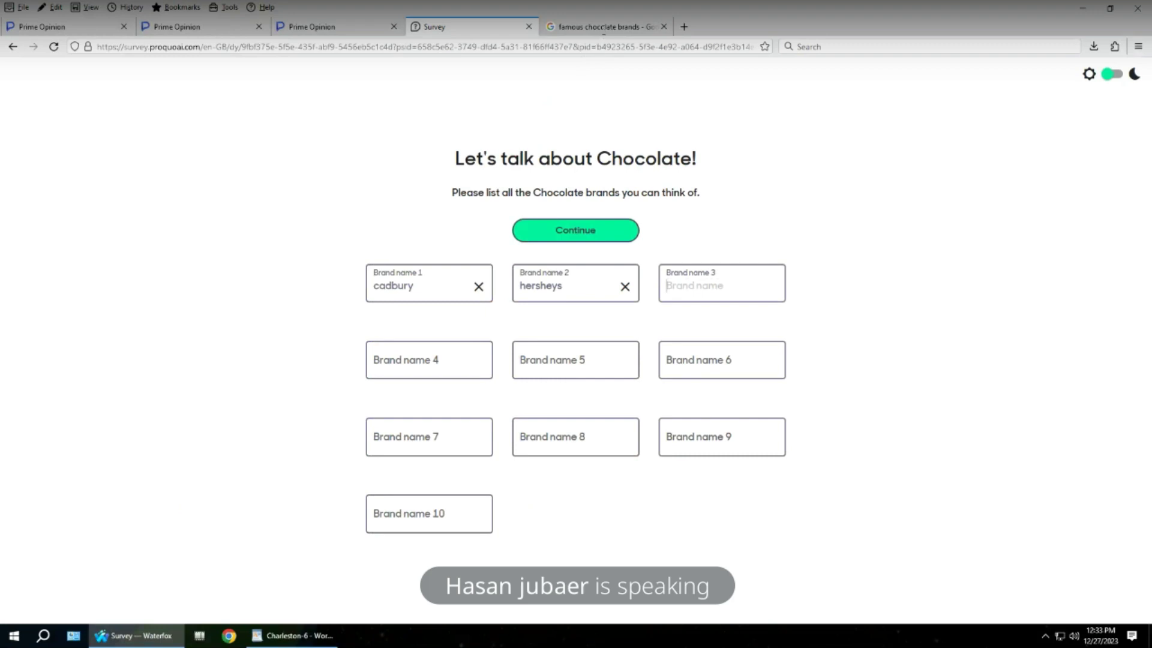
click(600, 27)
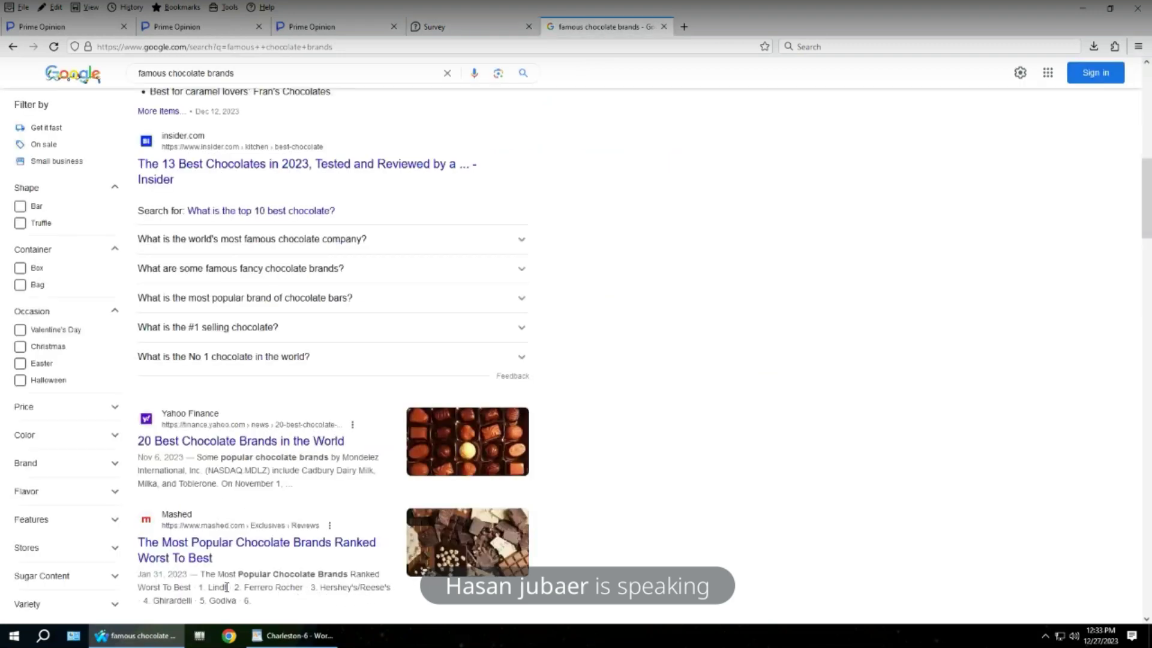
click(476, 30)
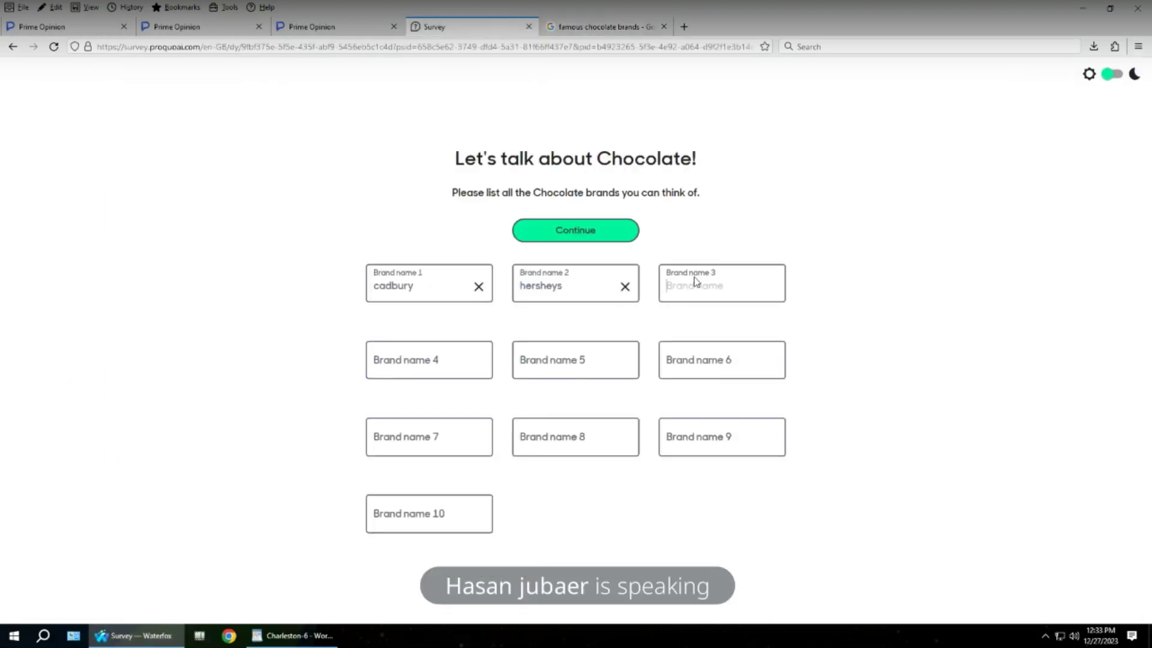
text(lindt)
click(596, 236)
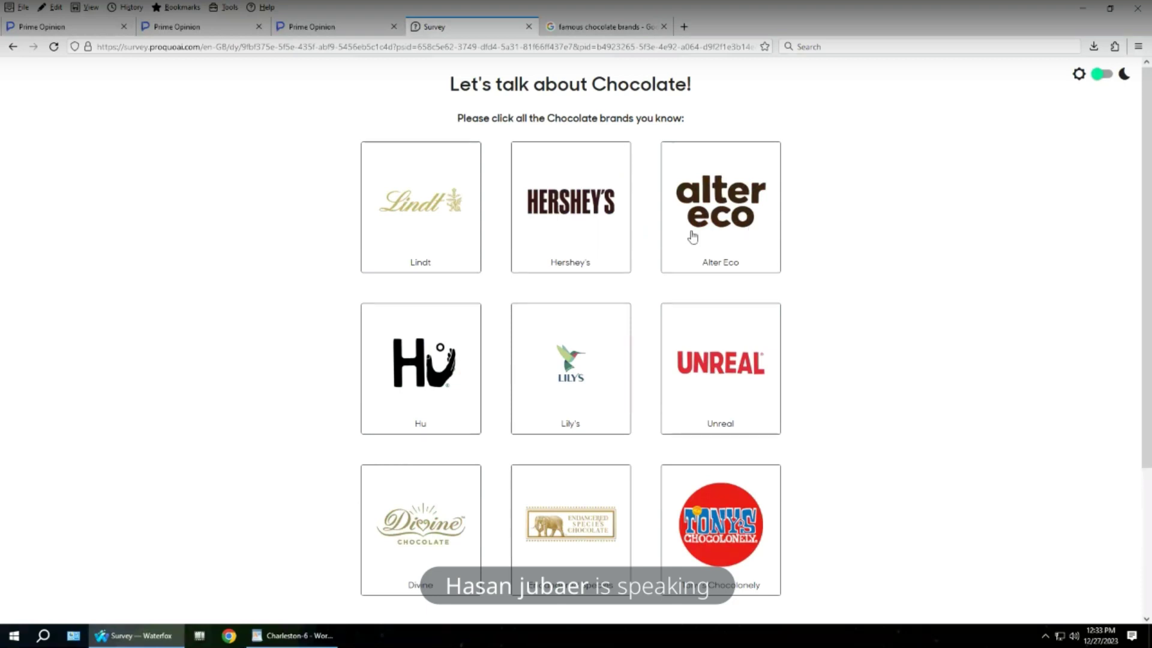
- Select Lindt and Hershey's as known chocolate brands in the survey
click(394, 258)
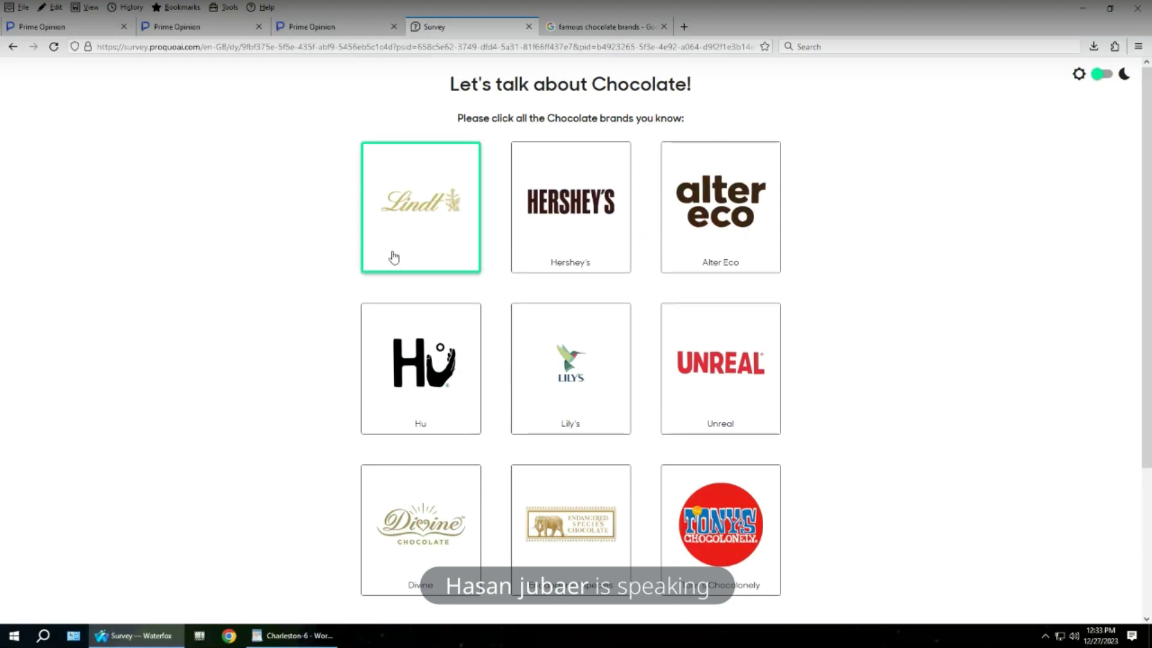
click(551, 251)
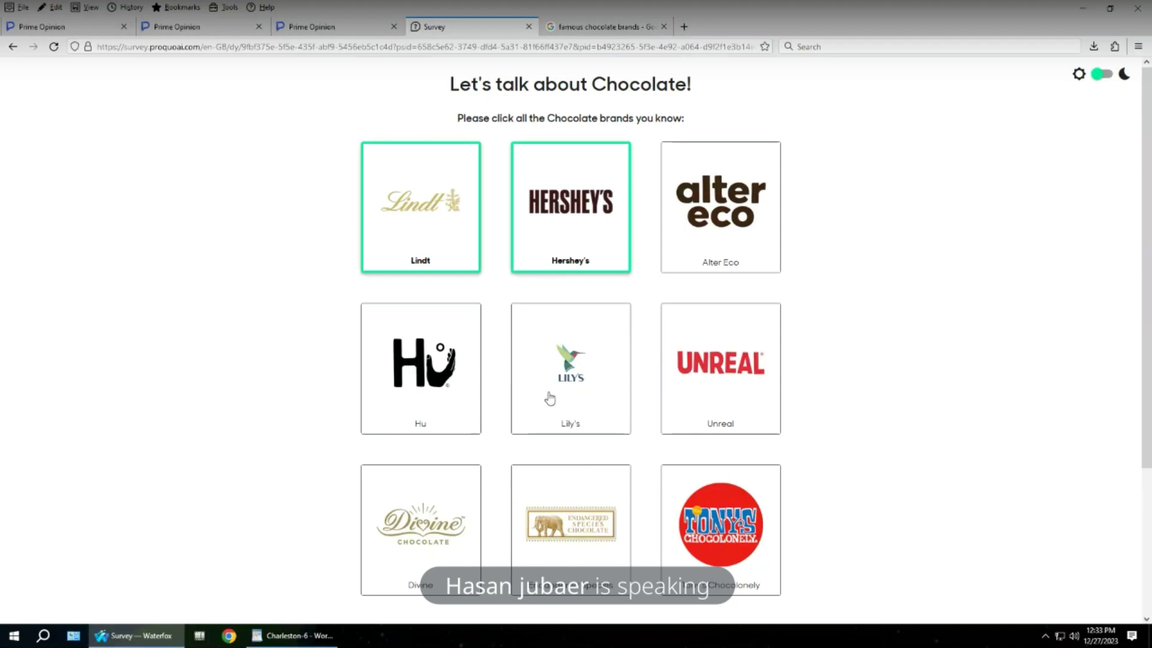
scroll(550, 398, down, 2)
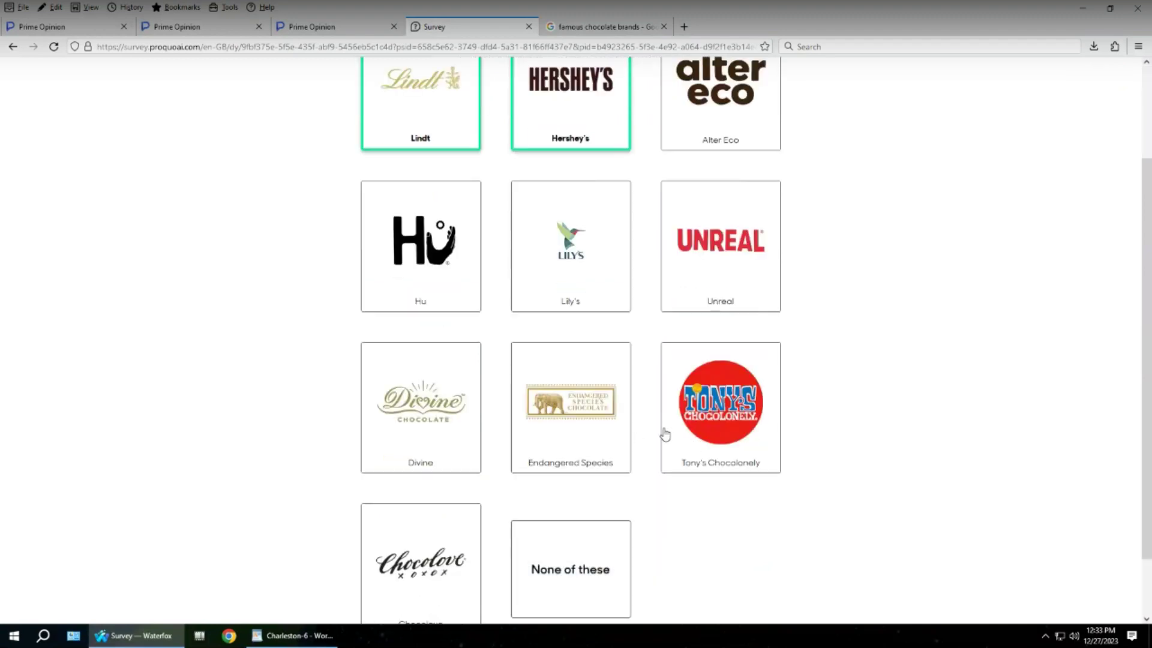
scroll(665, 432, down, 1)
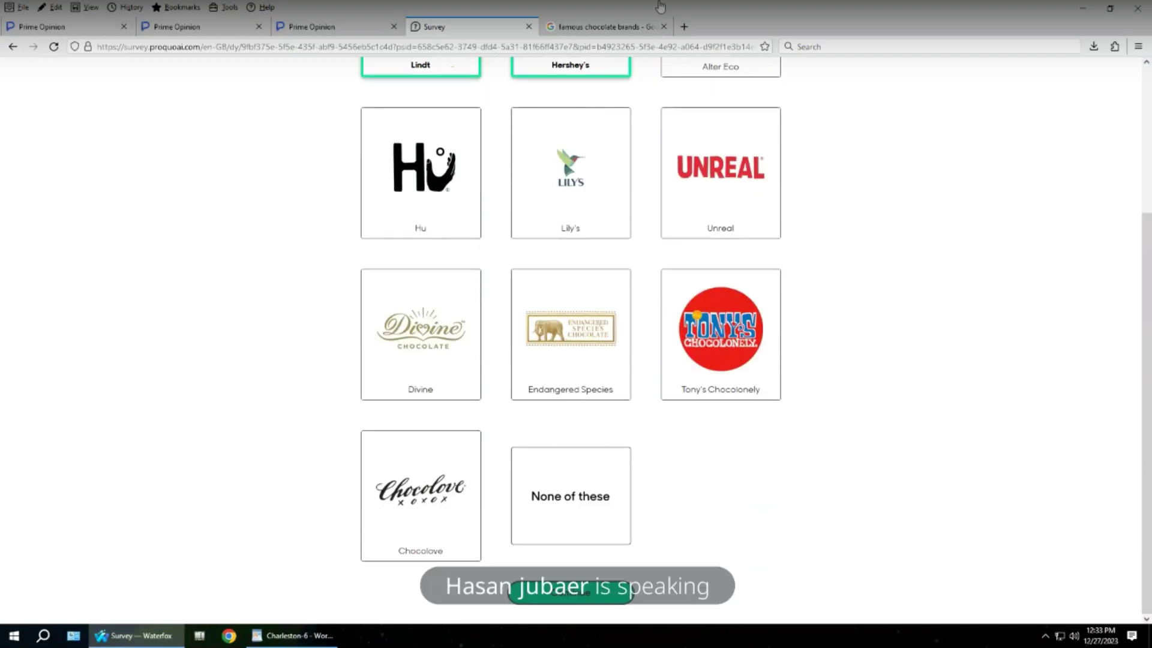
- Look through the famous chocolate brands search results for more brands that also appear in the survey
mouse_move(726, 4)
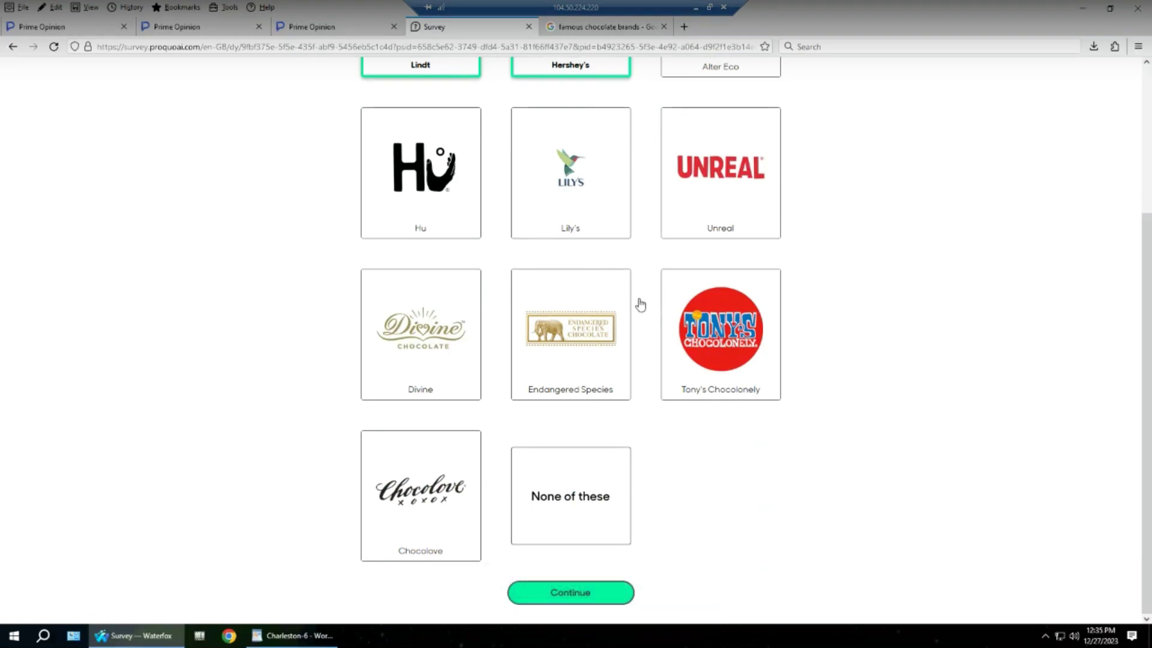
click(608, 24)
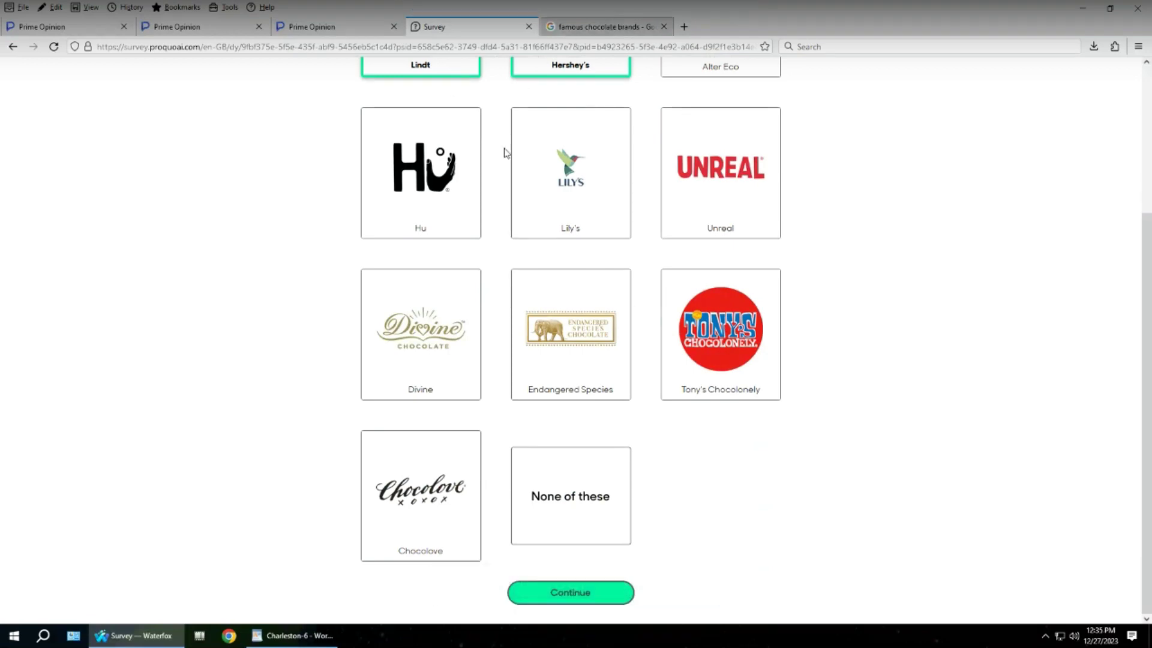
scroll(288, 281, up, 2)
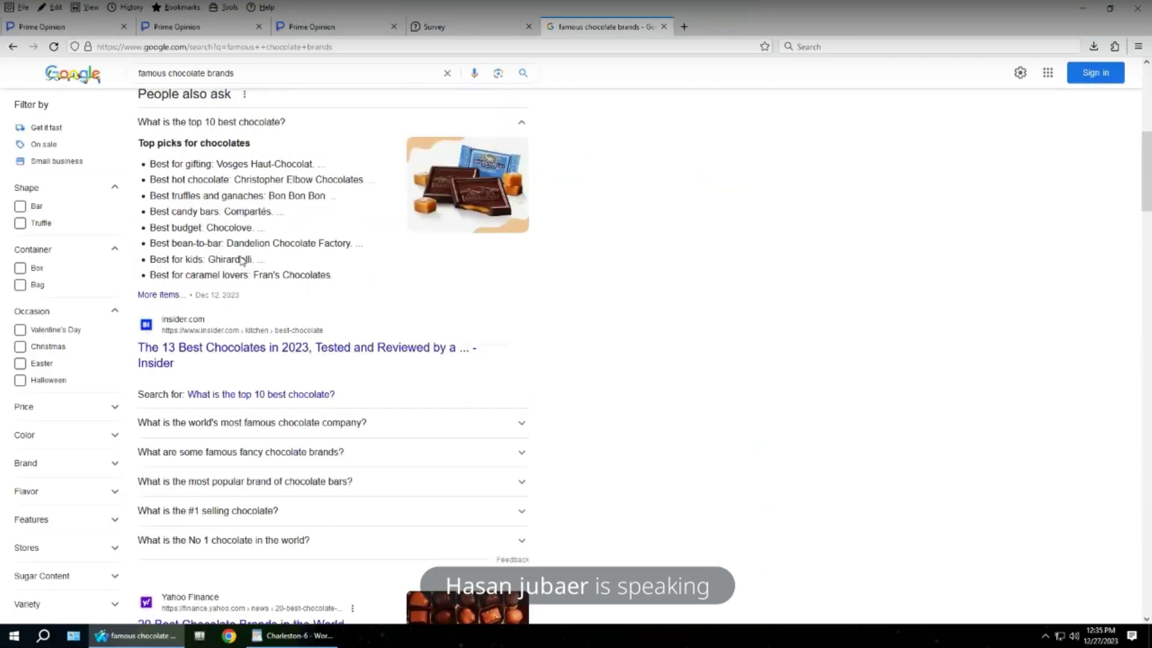
scroll(233, 320, up, 2)
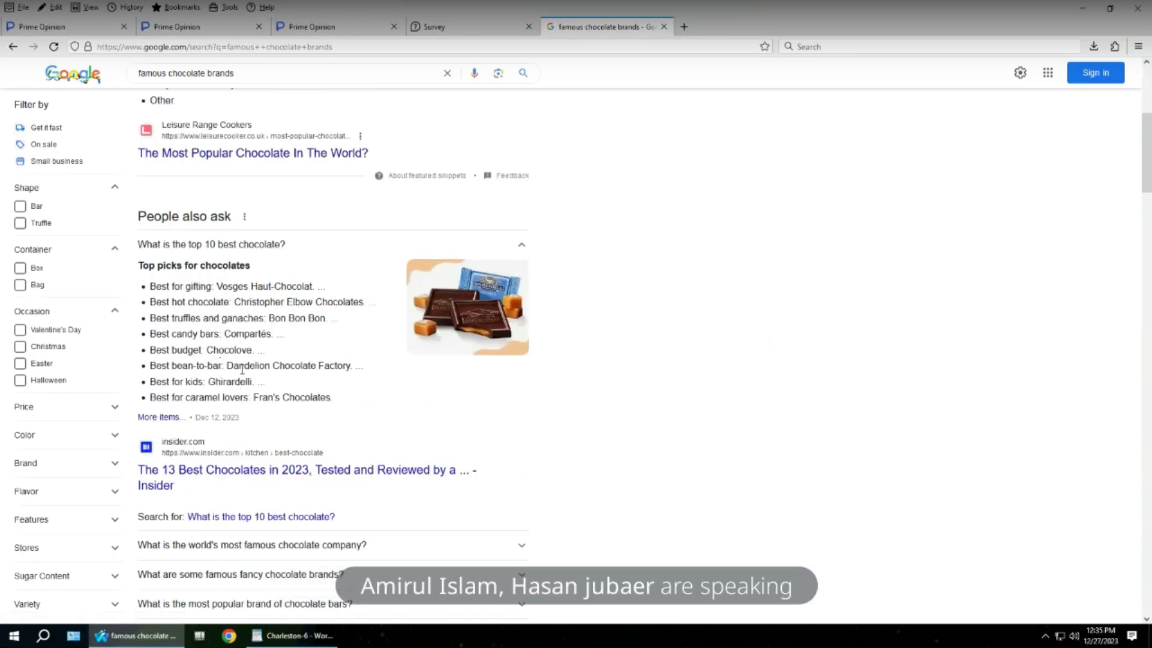
scroll(271, 407, up, 2)
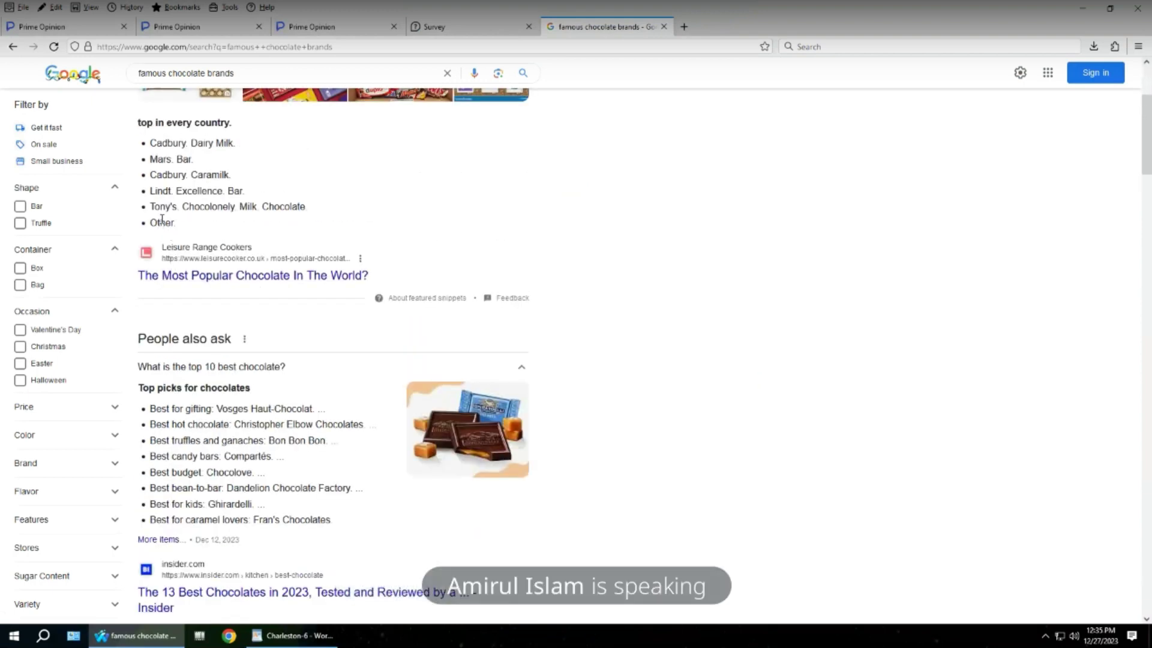
mouse_move(675, 2)
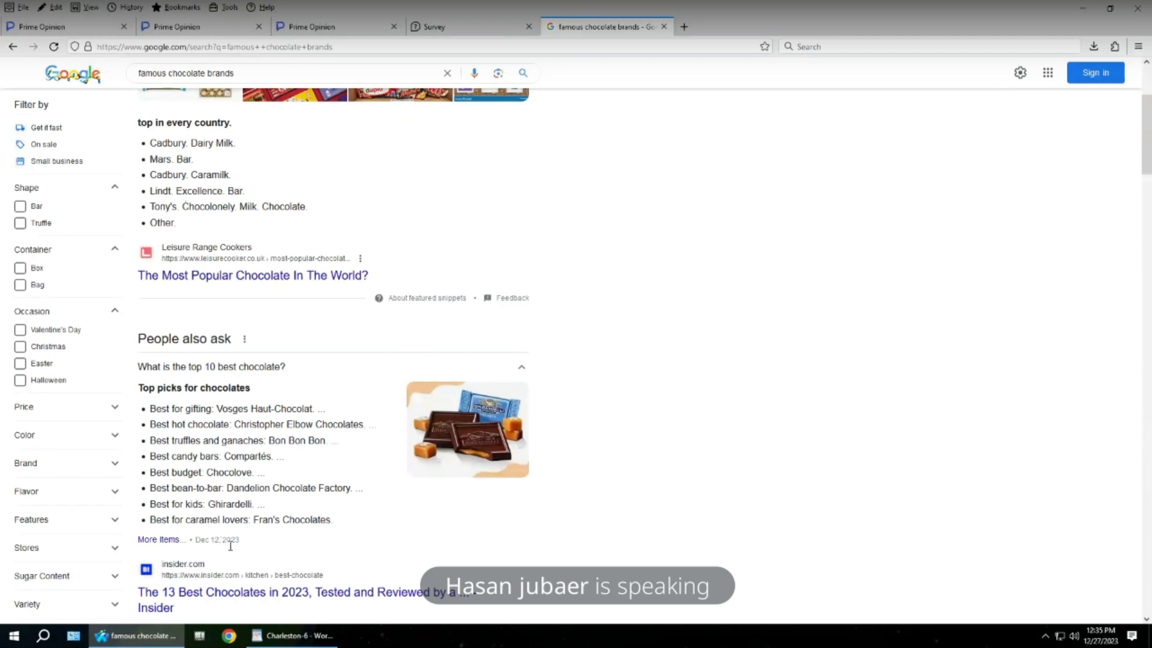
scroll(282, 510, down, 2)
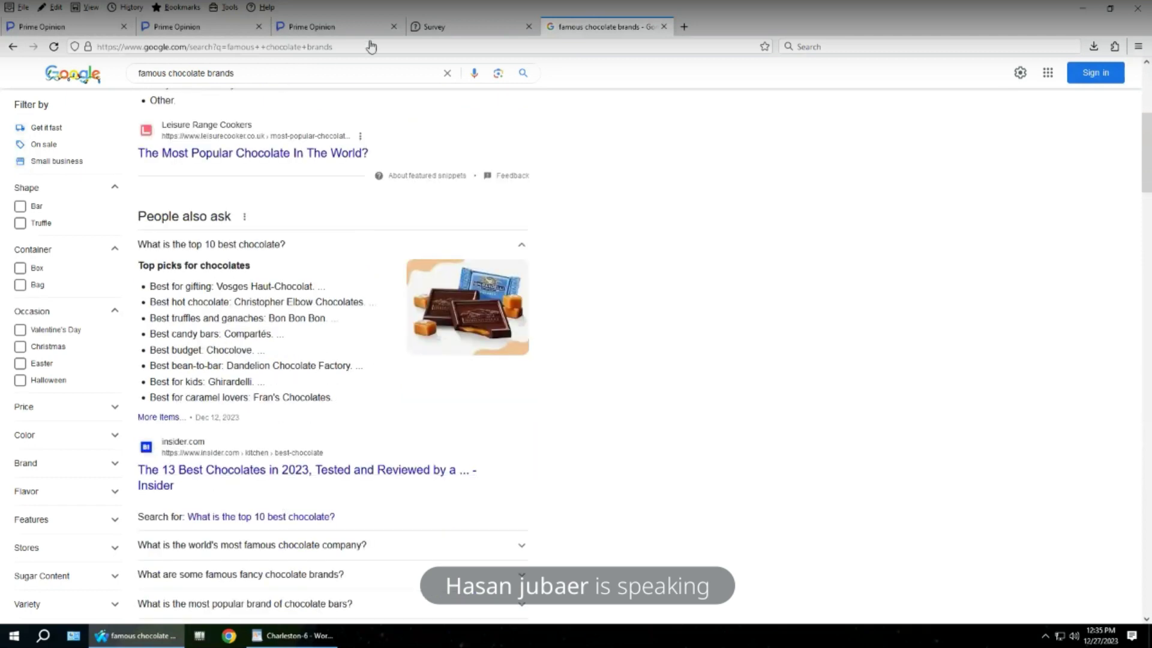
- Return to the survey, add Chocolove and Tony's Chocolonely to the known chocolate brands and continue
click(437, 27)
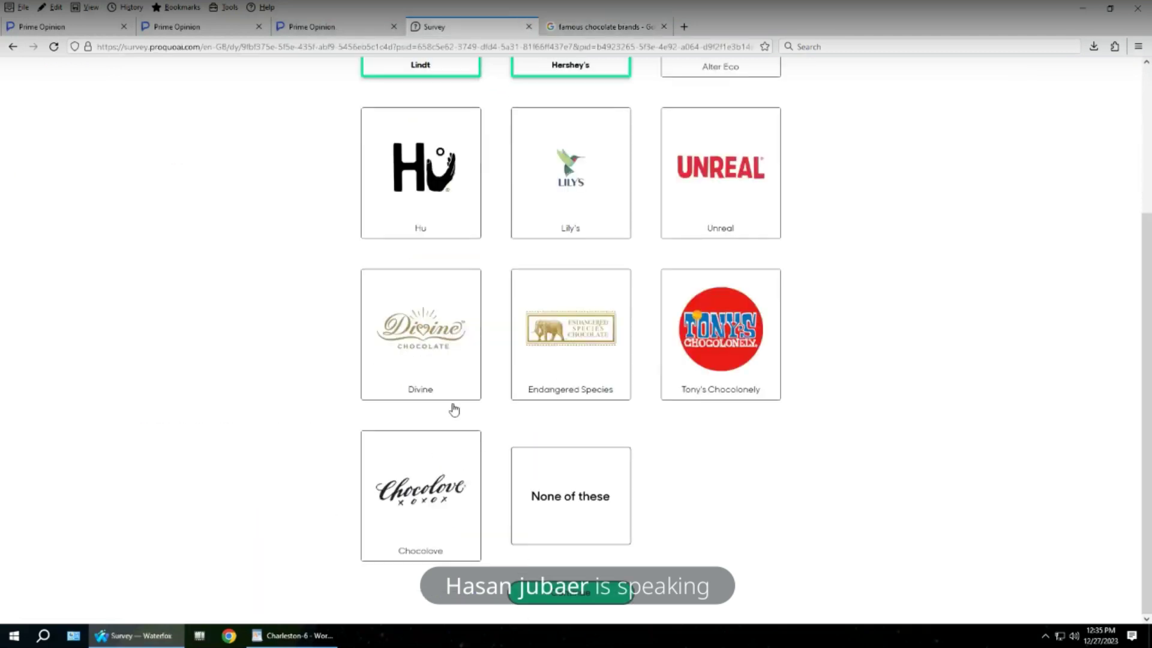
click(406, 531)
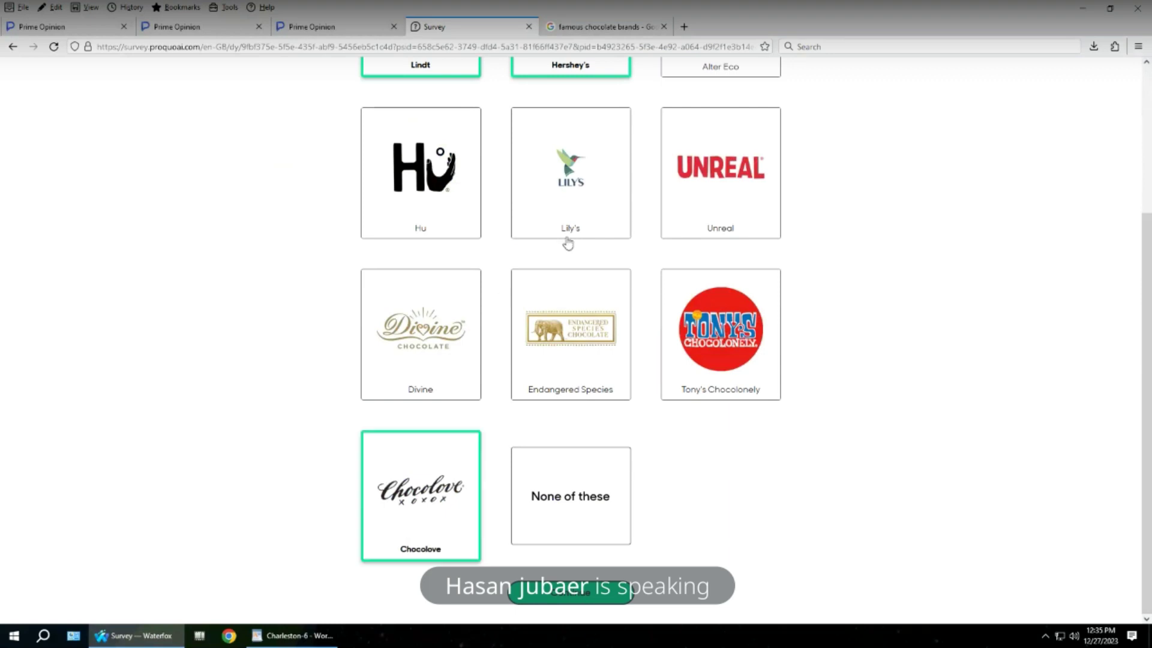
click(715, 360)
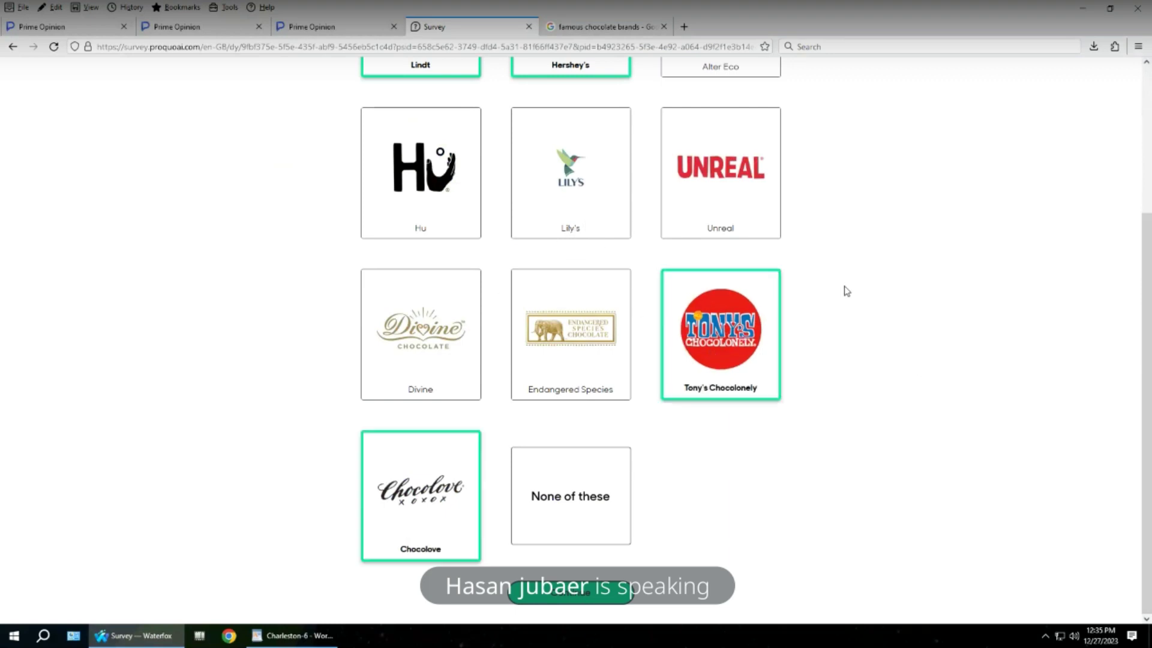
scroll(848, 291, up, 3)
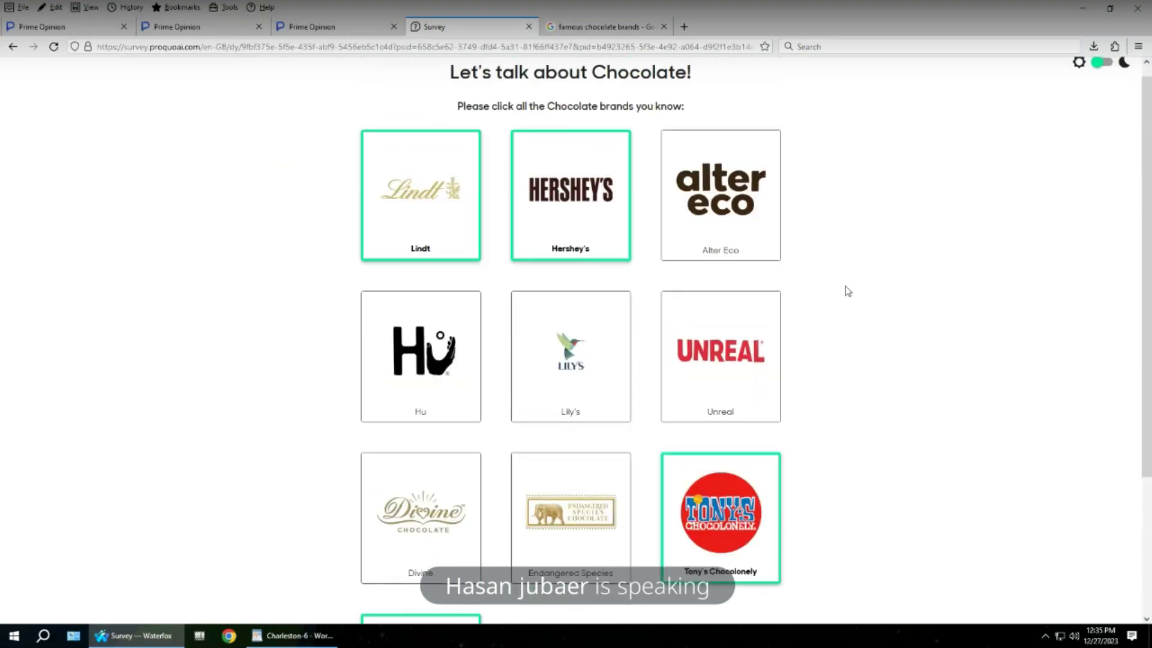
scroll(848, 291, down, 3)
click(621, 593)
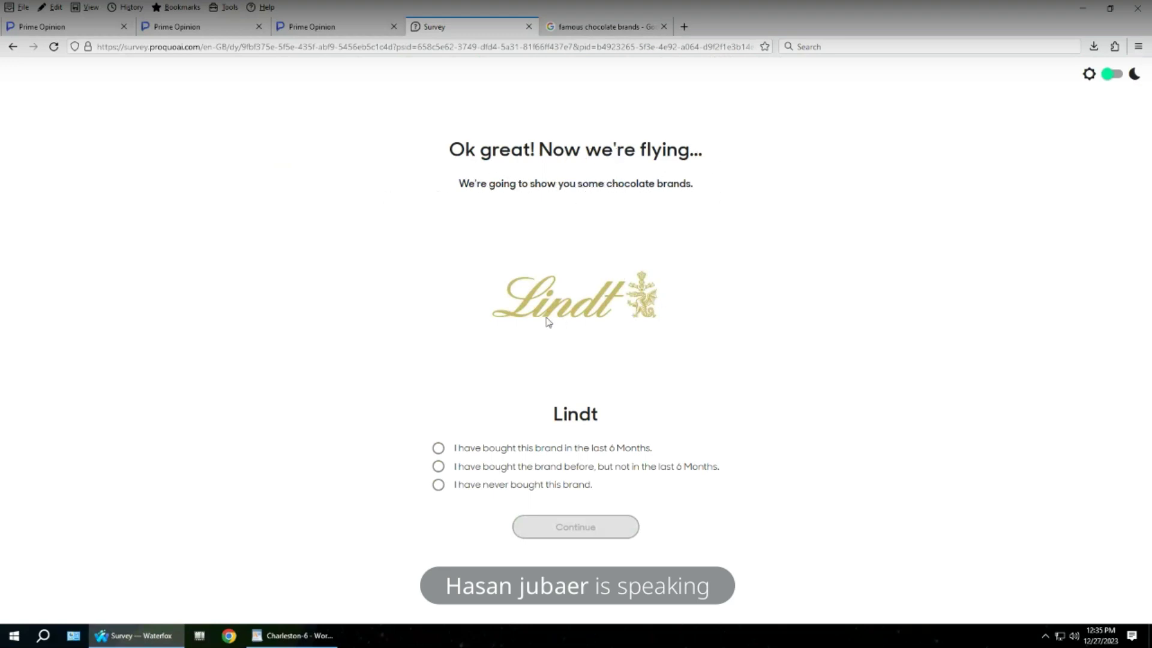
- Answer that Lindt, Hershey's, Tony's Chocolonely and Chocolove were each bought in the last 6 months
click(503, 454)
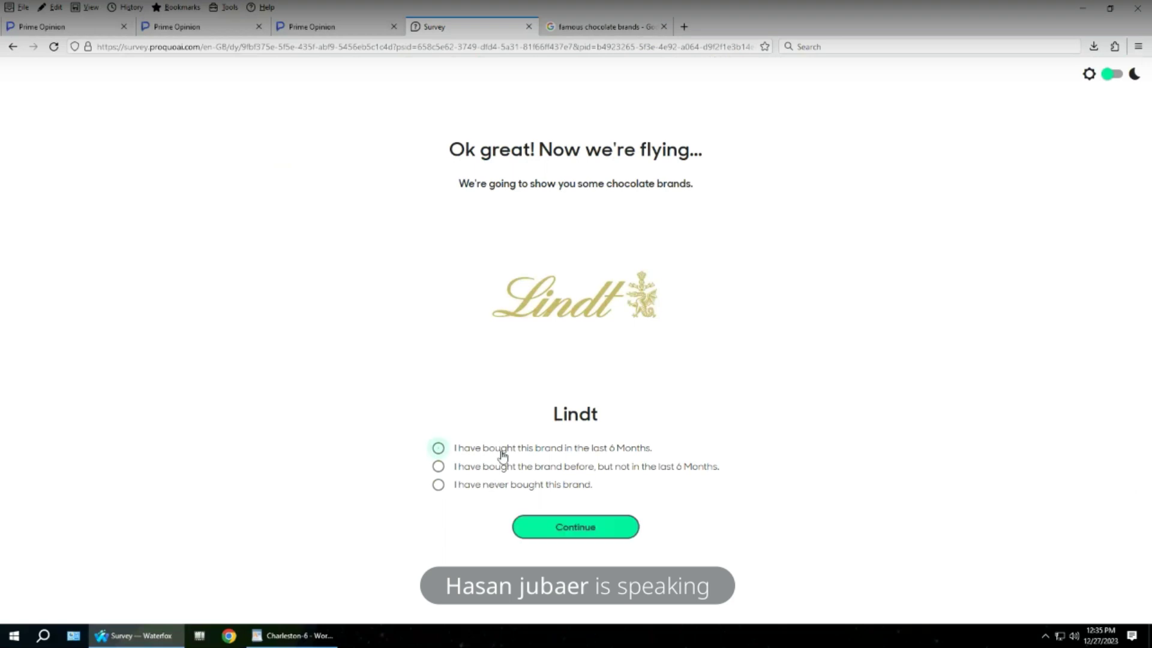
click(600, 526)
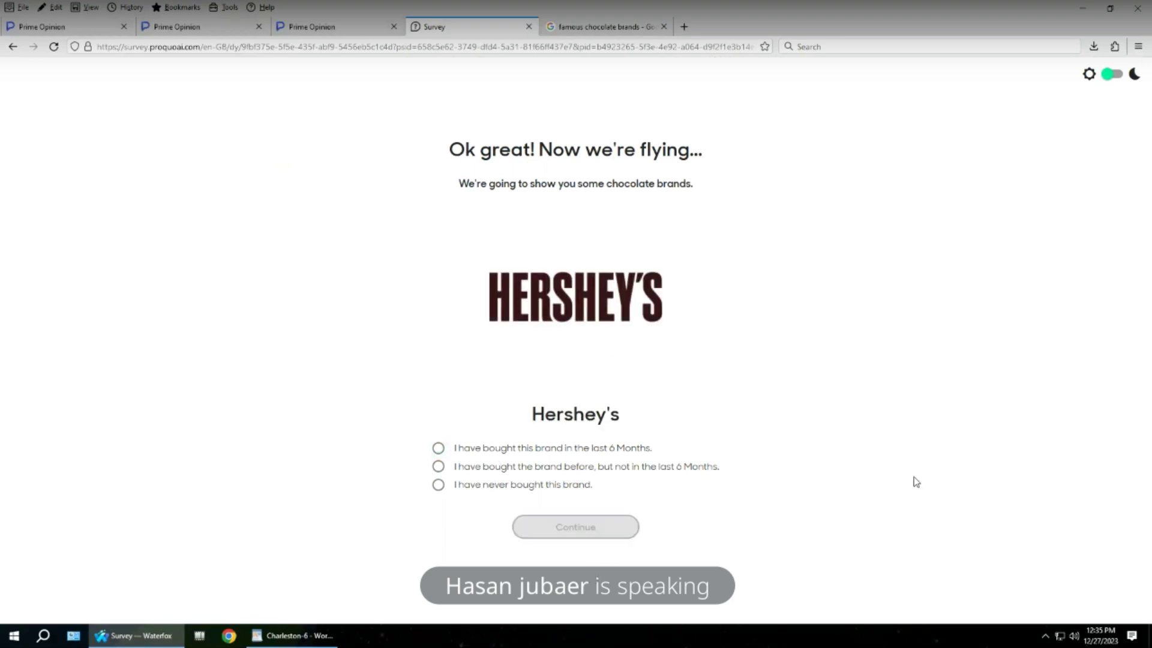
click(502, 454)
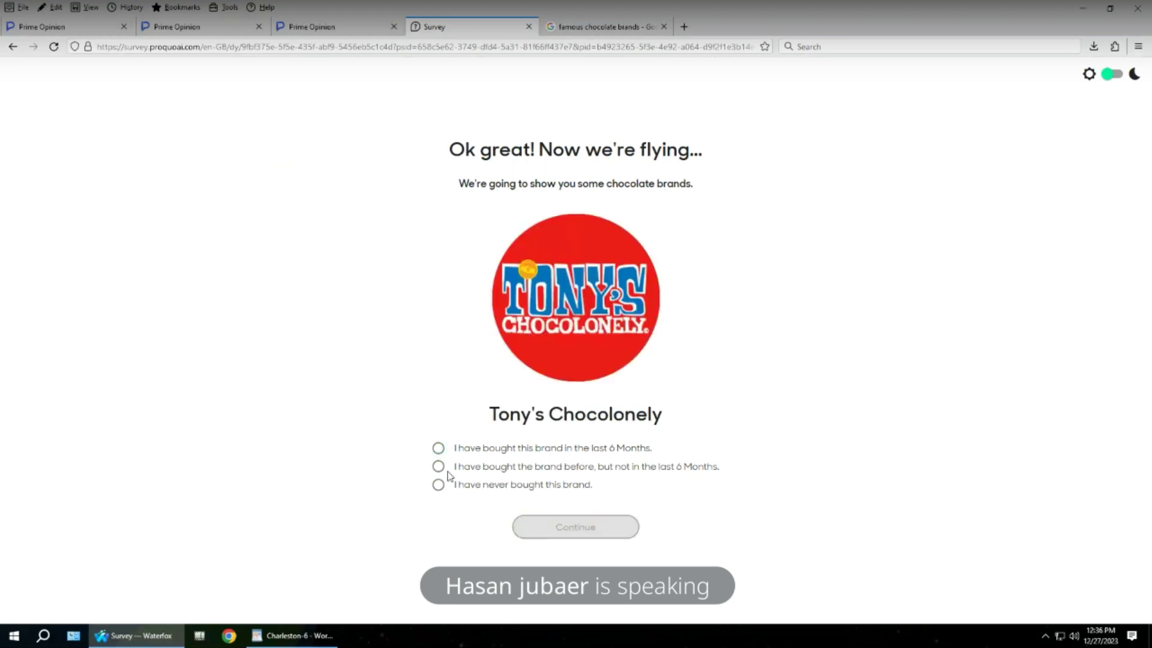
click(692, 454)
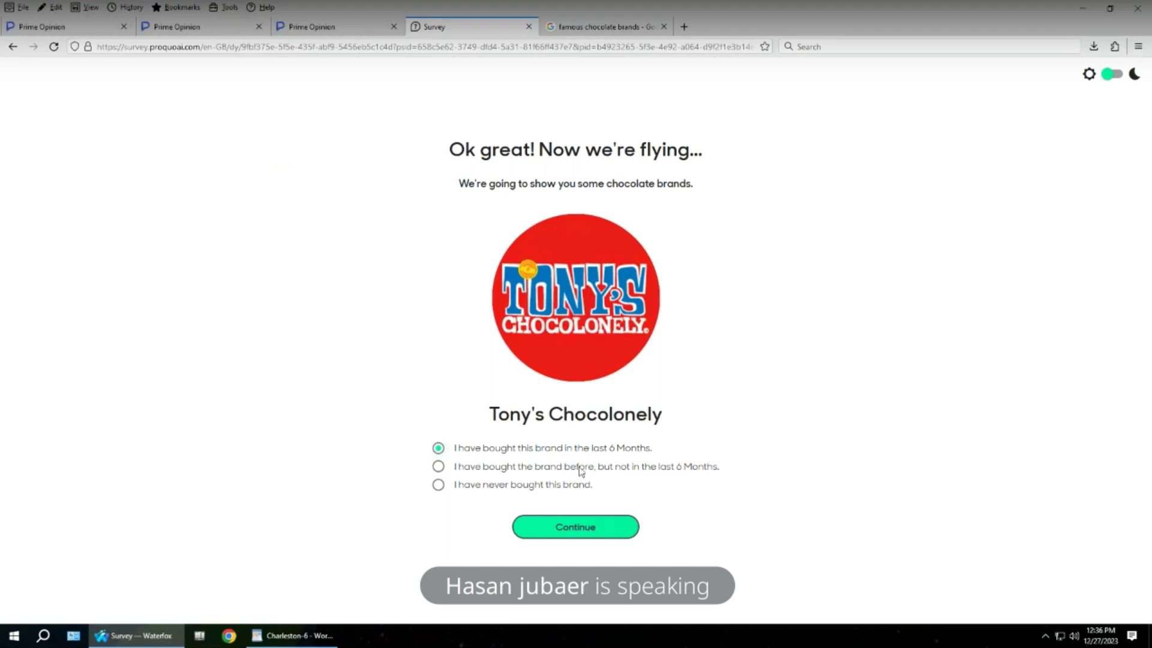
click(591, 540)
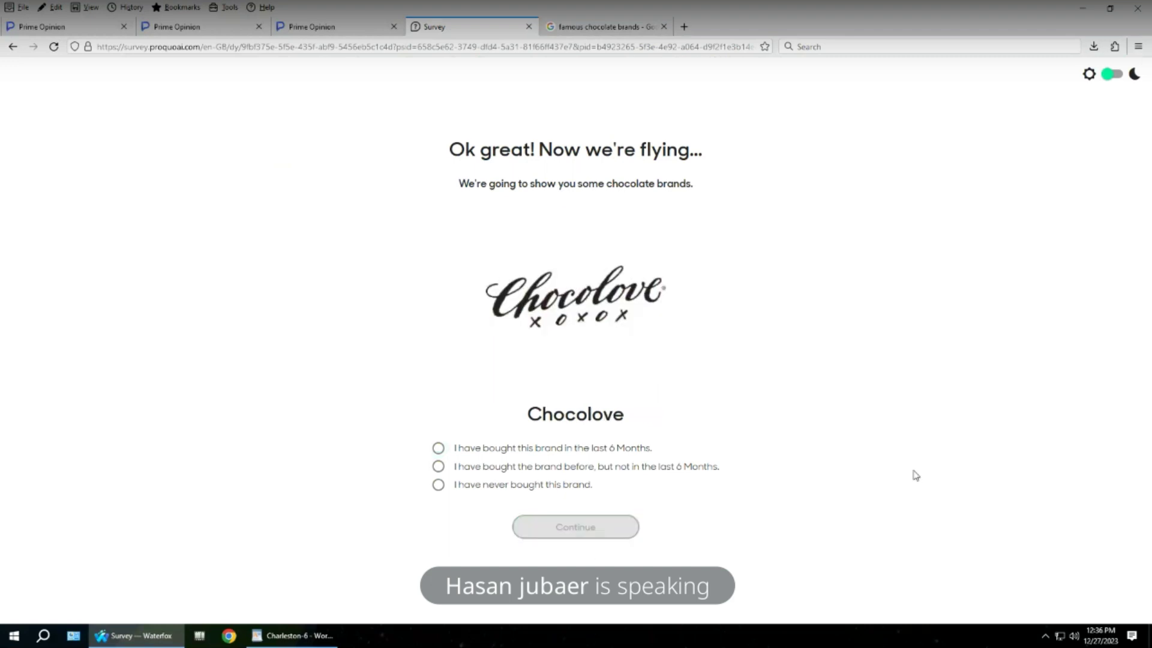
click(594, 448)
click(621, 528)
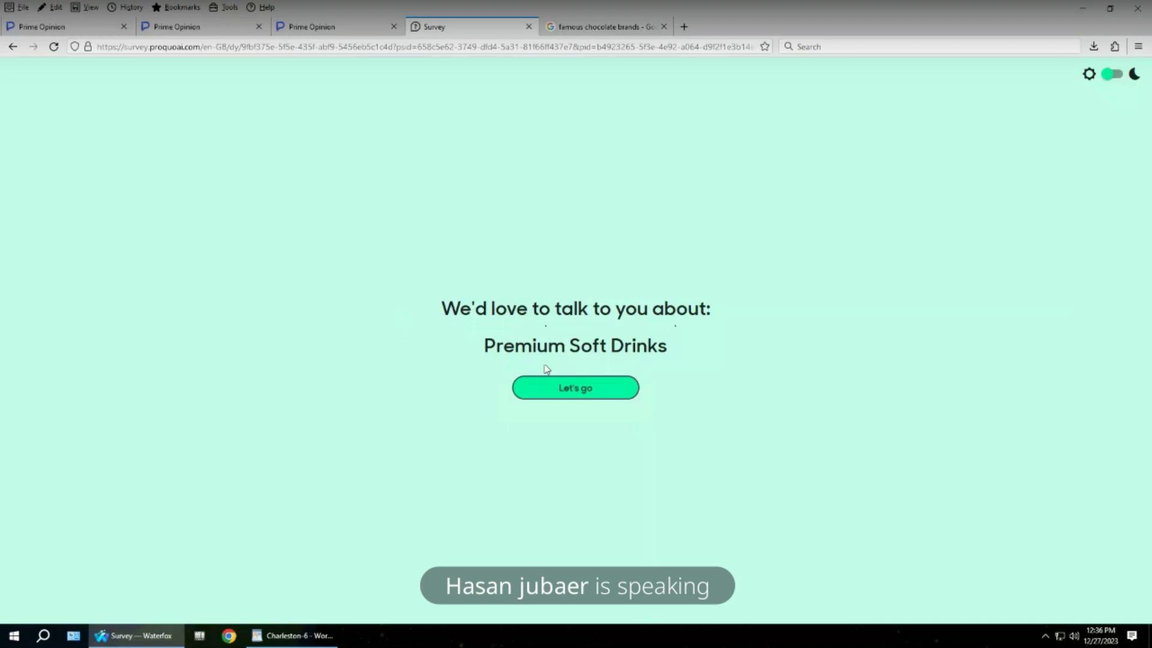
- Start the Premium Soft Drinks section and search Google for the "Premium Soft Drinks!" phrase from its heading
click(612, 393)
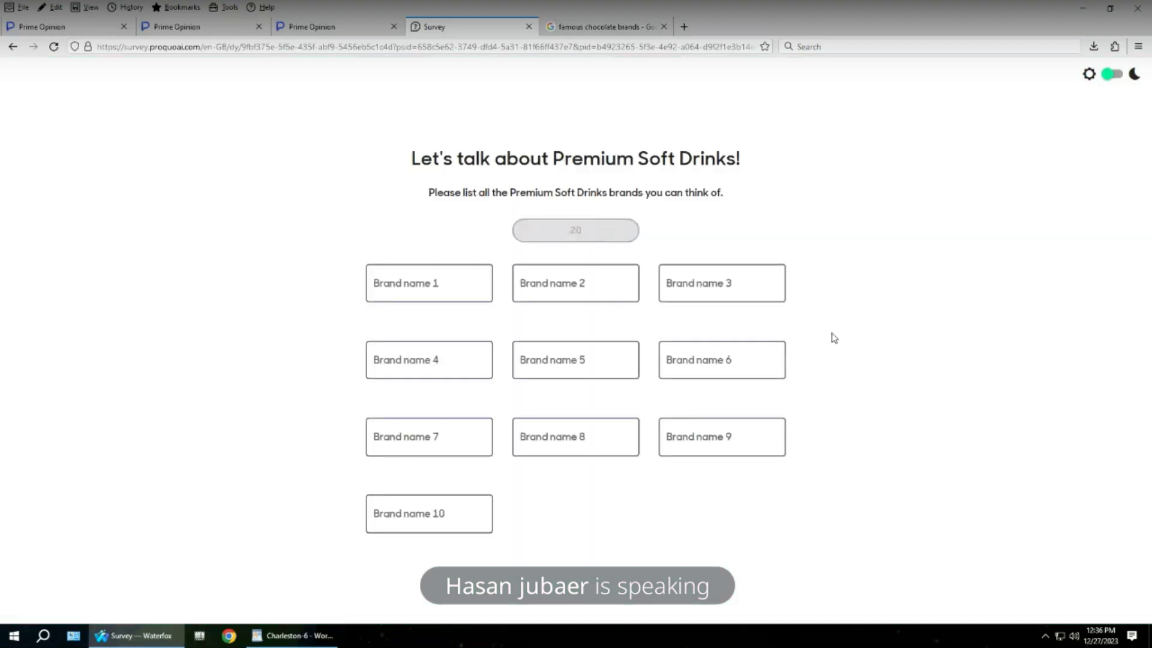
drag(552, 159, 747, 163)
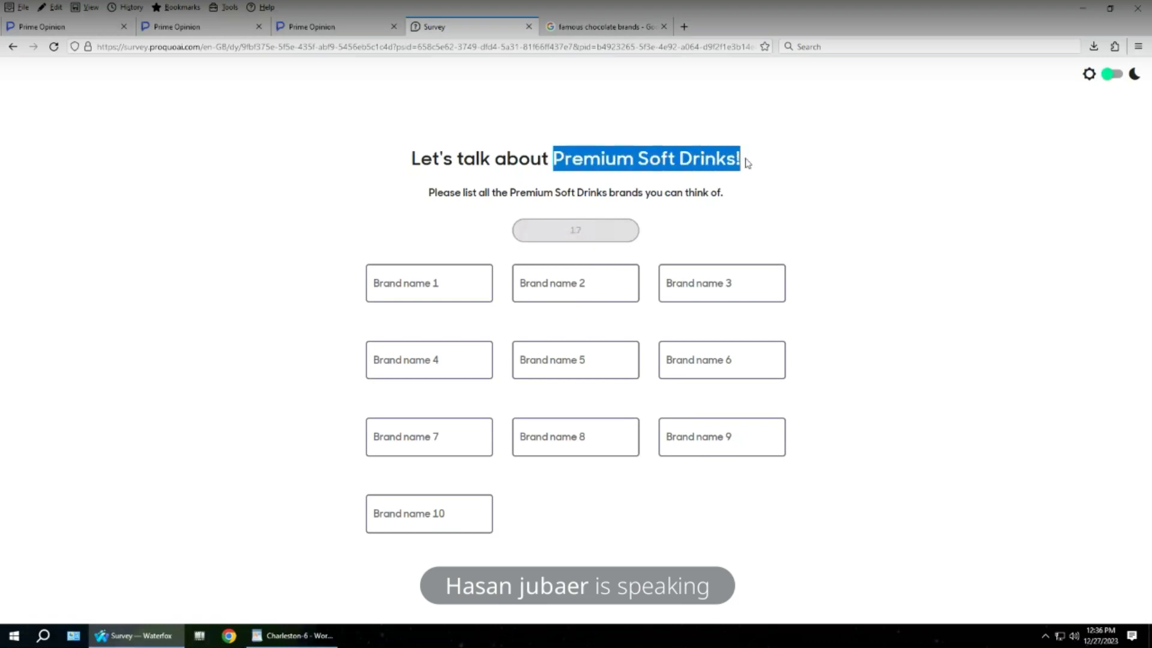
right_click(705, 157)
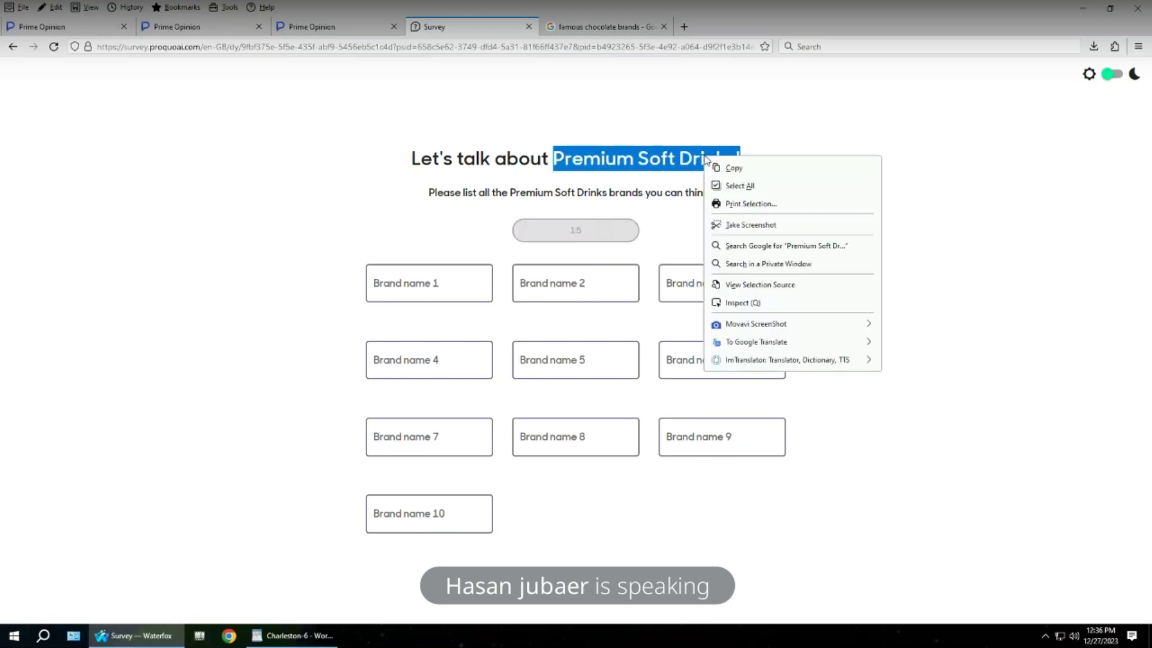
click(765, 247)
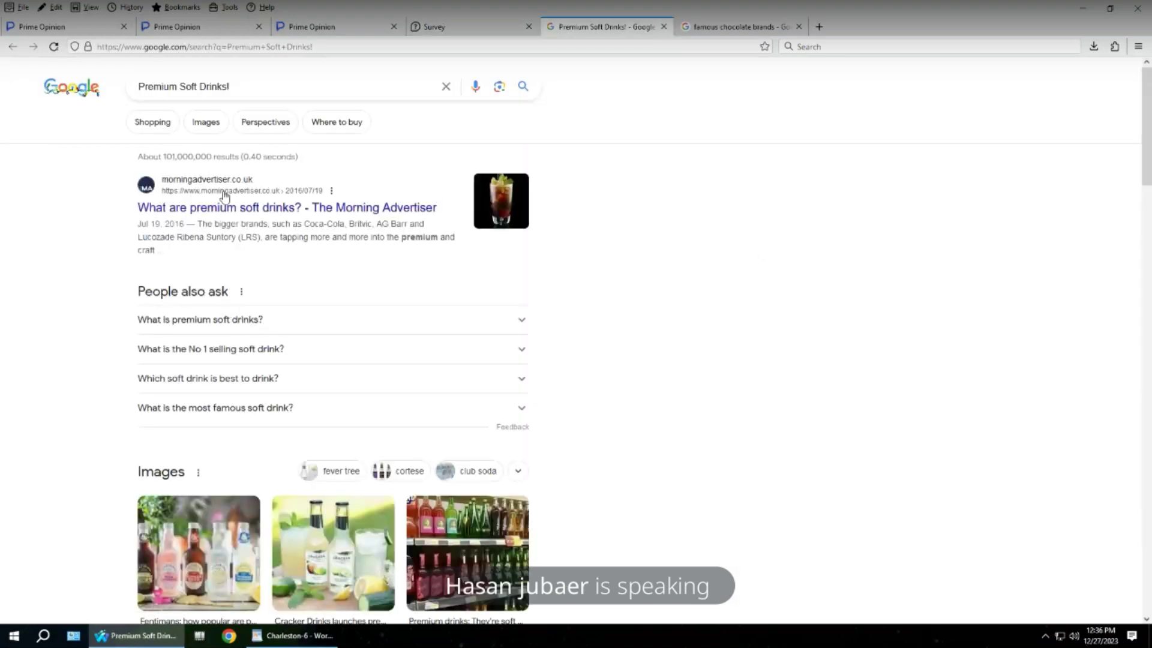
- Refine the web search to "Premium Soft Drinks brands"
click(249, 91)
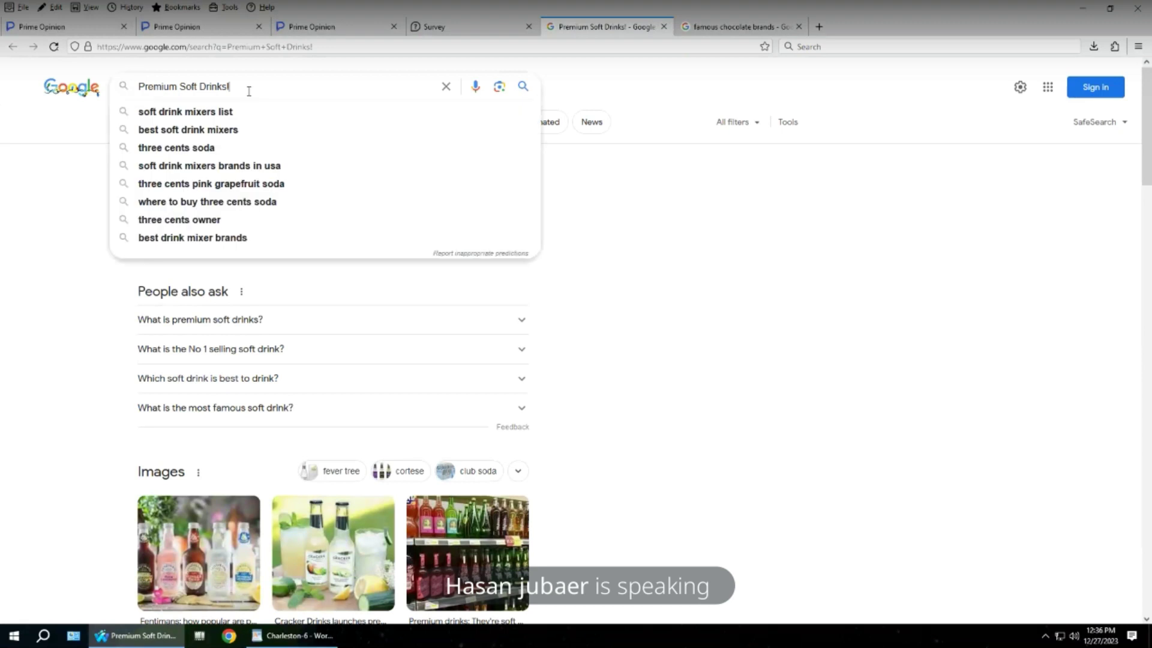
key(BackSpace)
text(brands)
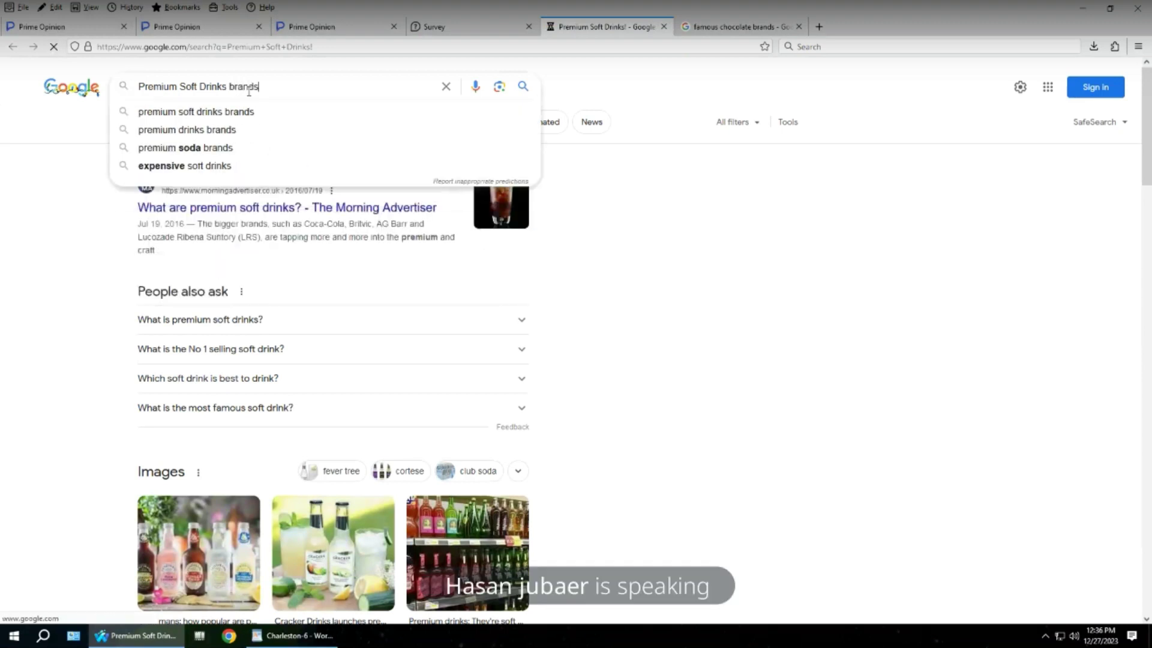
key(Return)
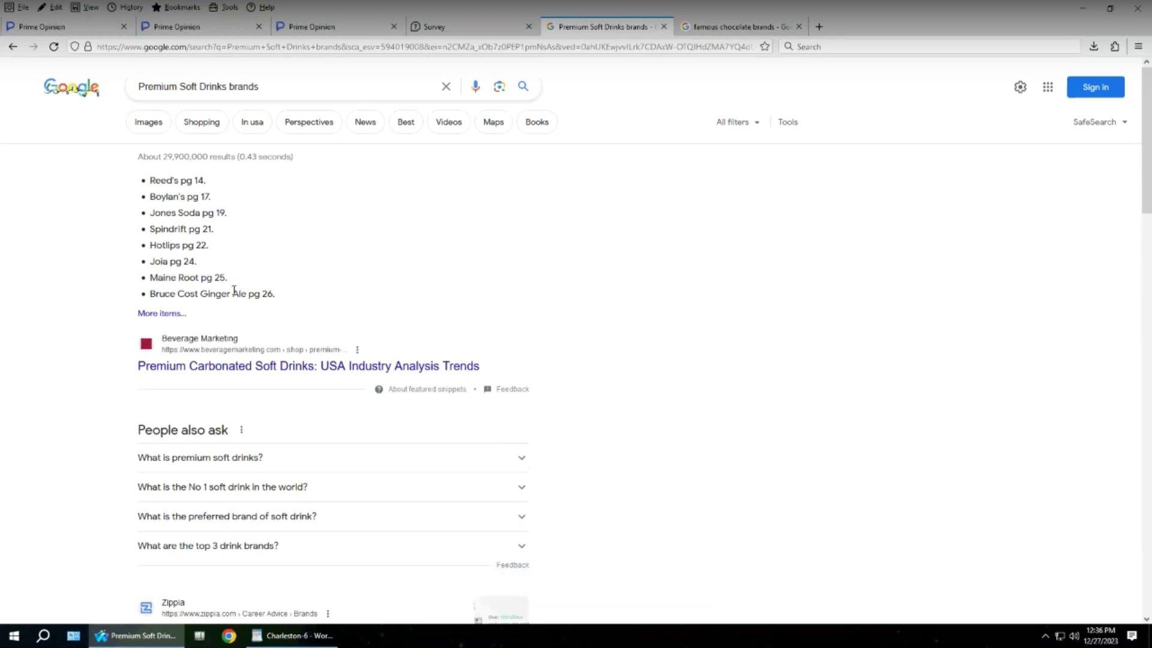
- Return to the survey and enter spindrips as the first and hotlips as the second soft drink brand
click(469, 29)
click(415, 283)
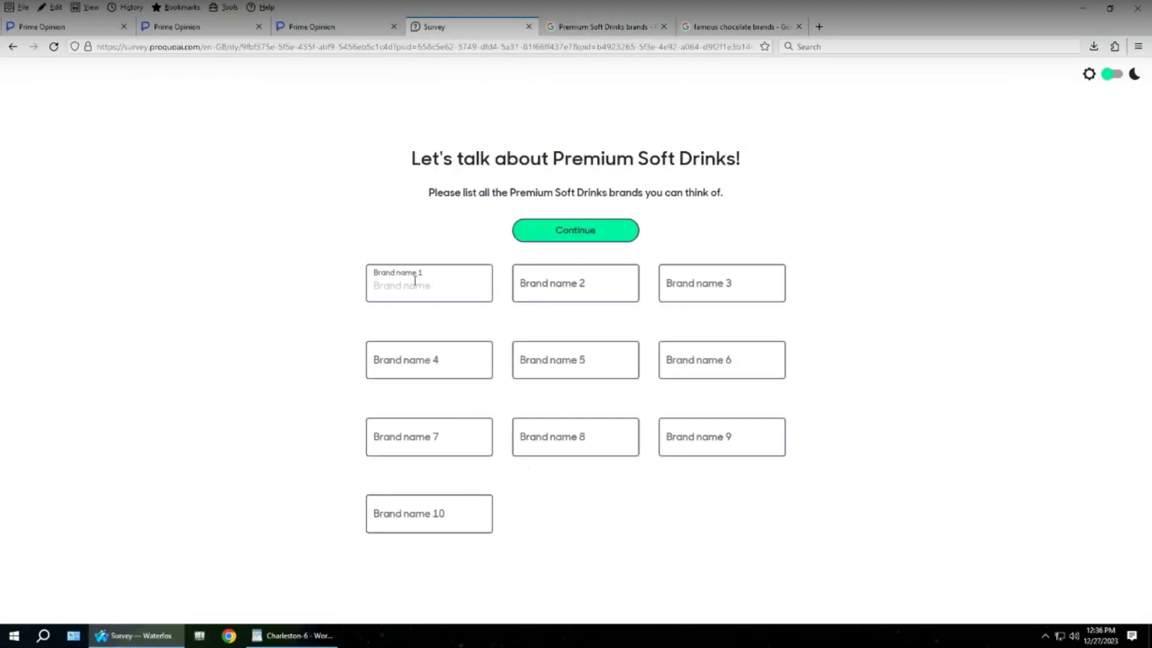
text(spindrips)
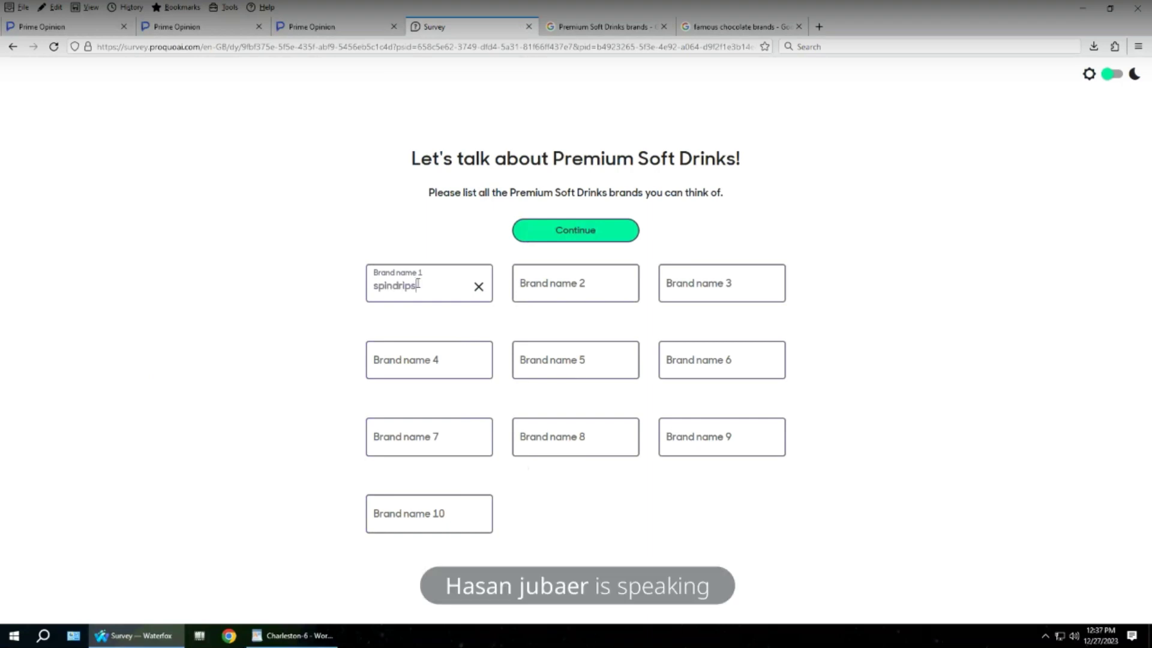
click(562, 285)
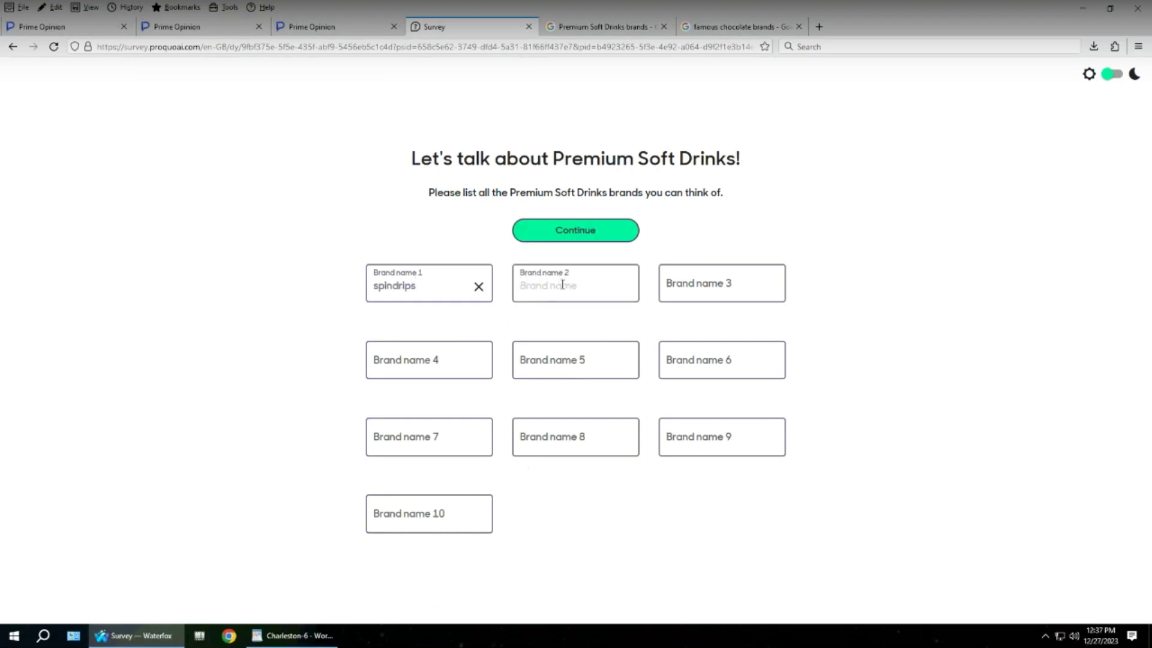
text(hot)
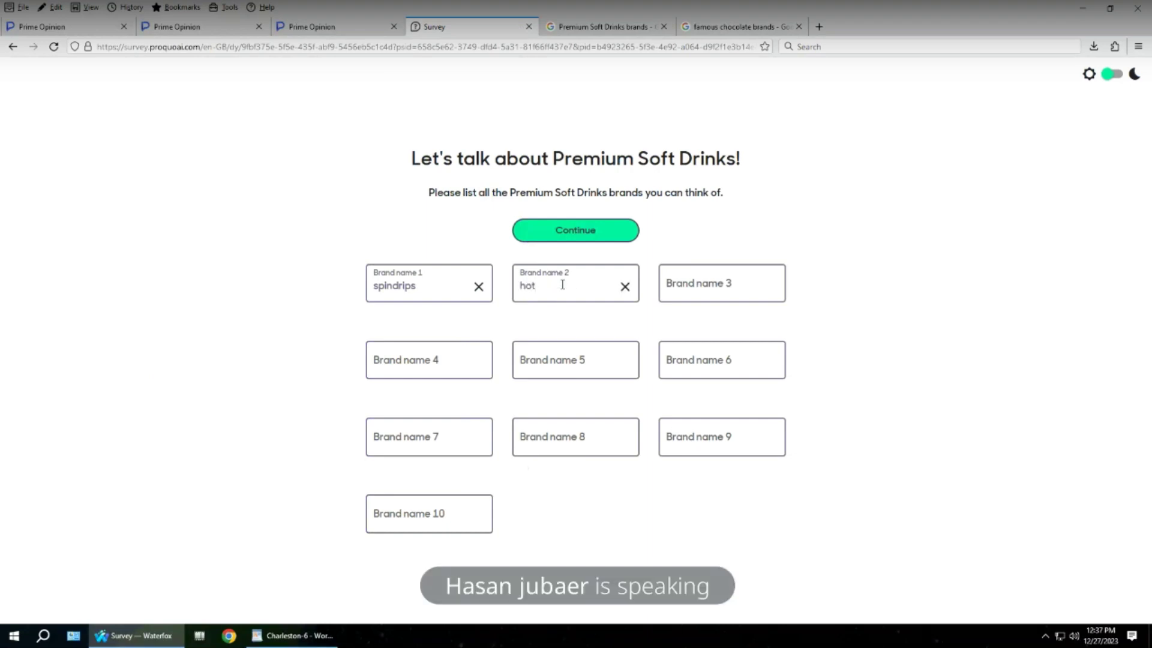
text(lips)
- Check the premium soft drink search results for a third brand name, including the related question on the world's No 1 soft drink
click(671, 281)
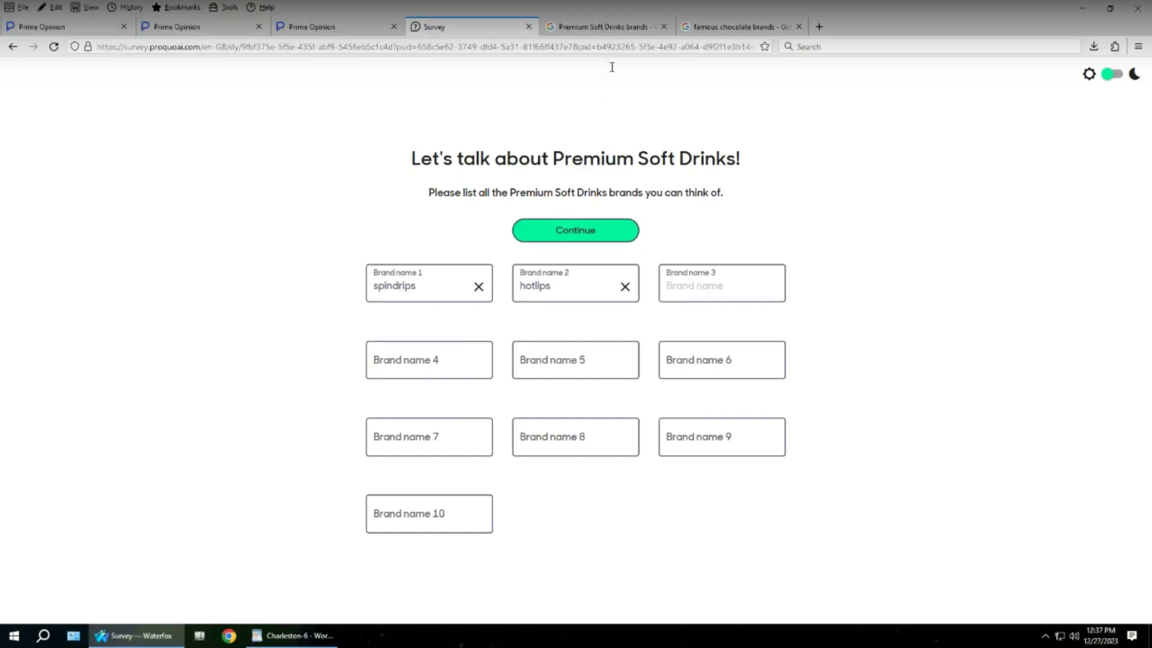
click(621, 26)
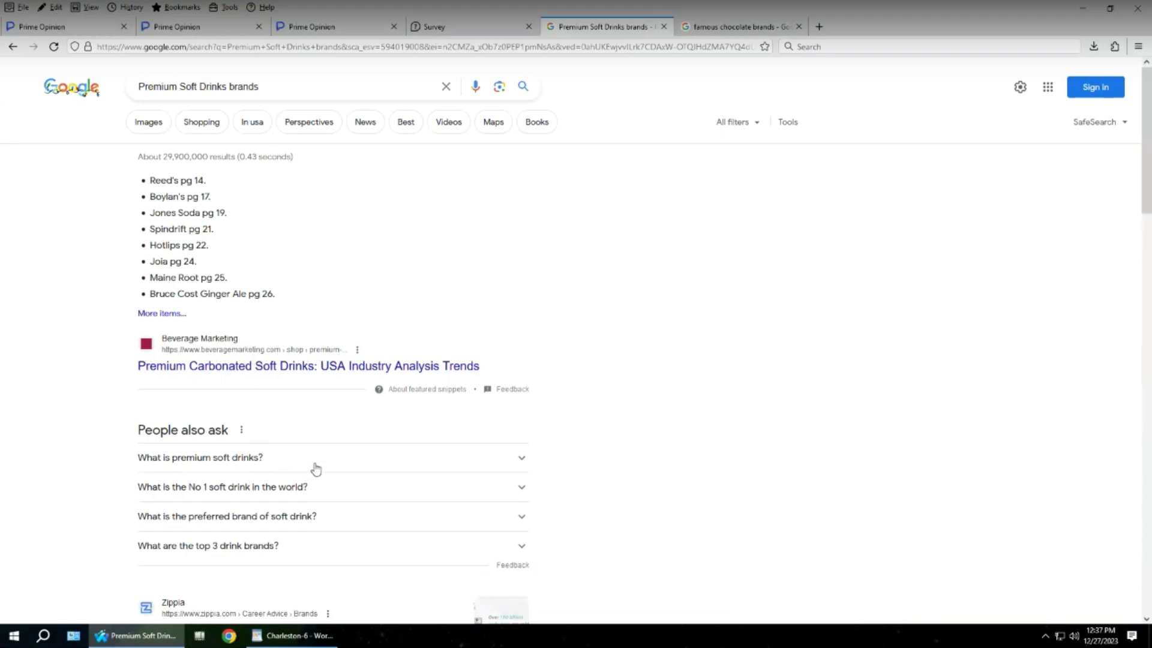
click(295, 487)
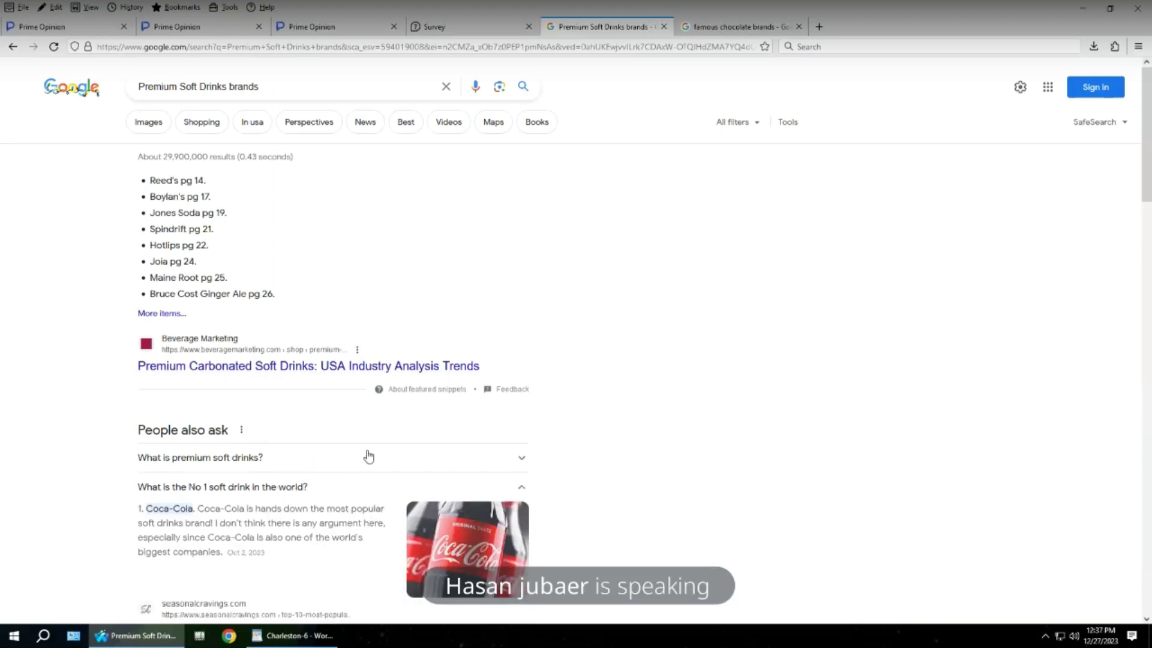
scroll(369, 458, down, 2)
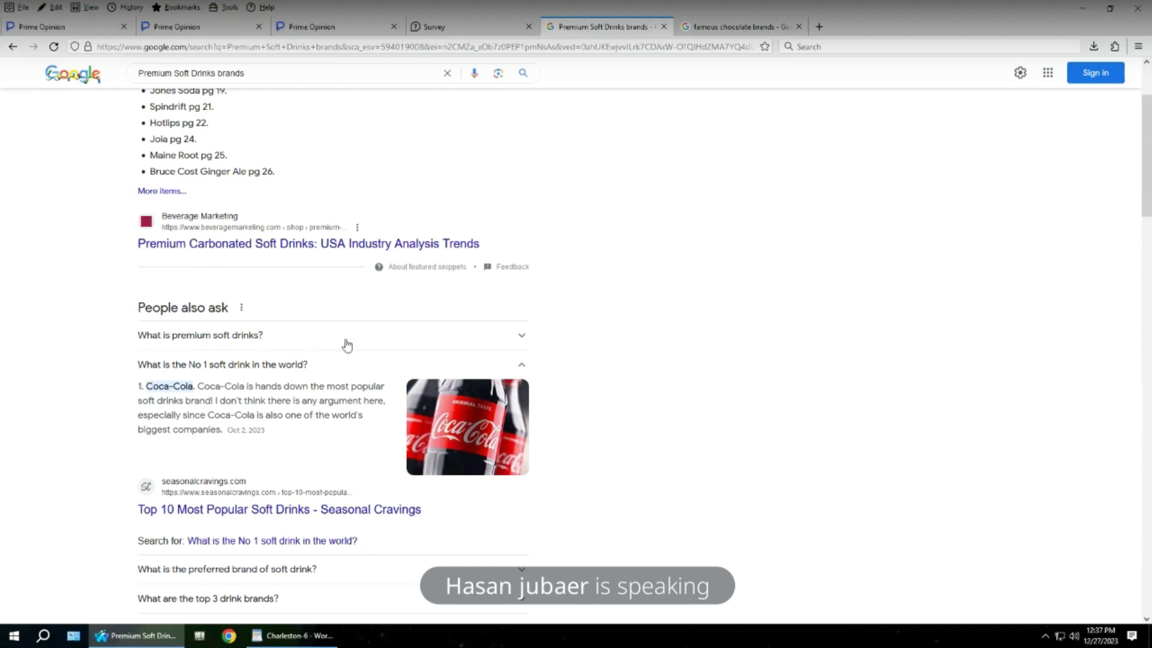
click(351, 364)
scroll(281, 454, down, 1)
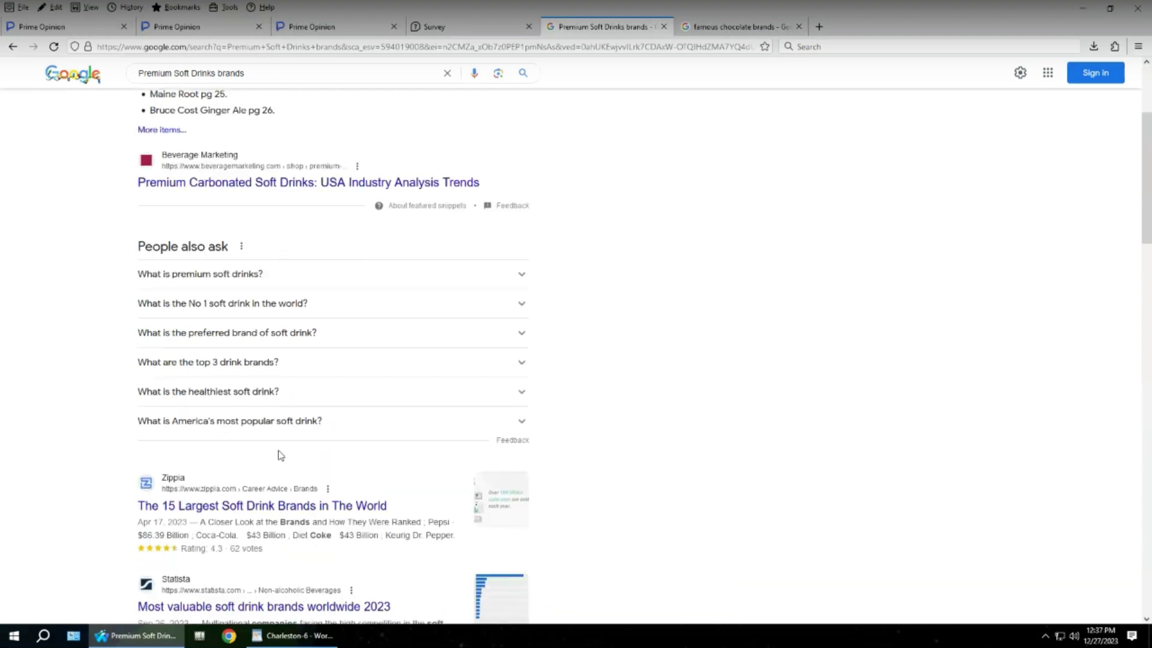
click(318, 426)
click(317, 431)
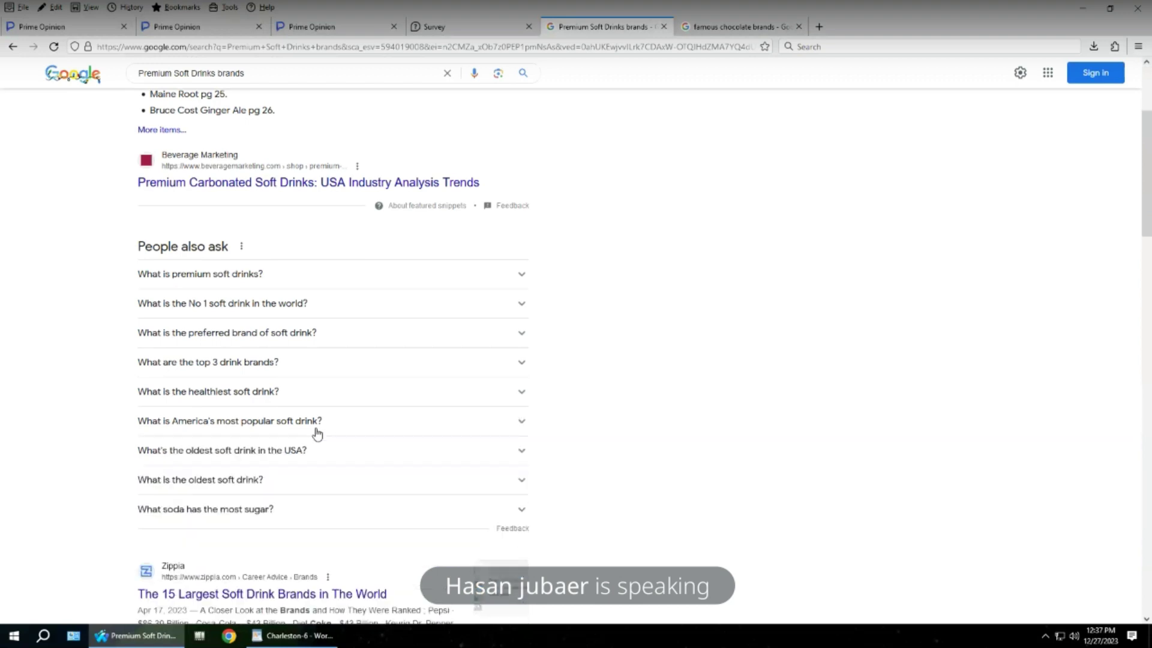
scroll(318, 432, up, 3)
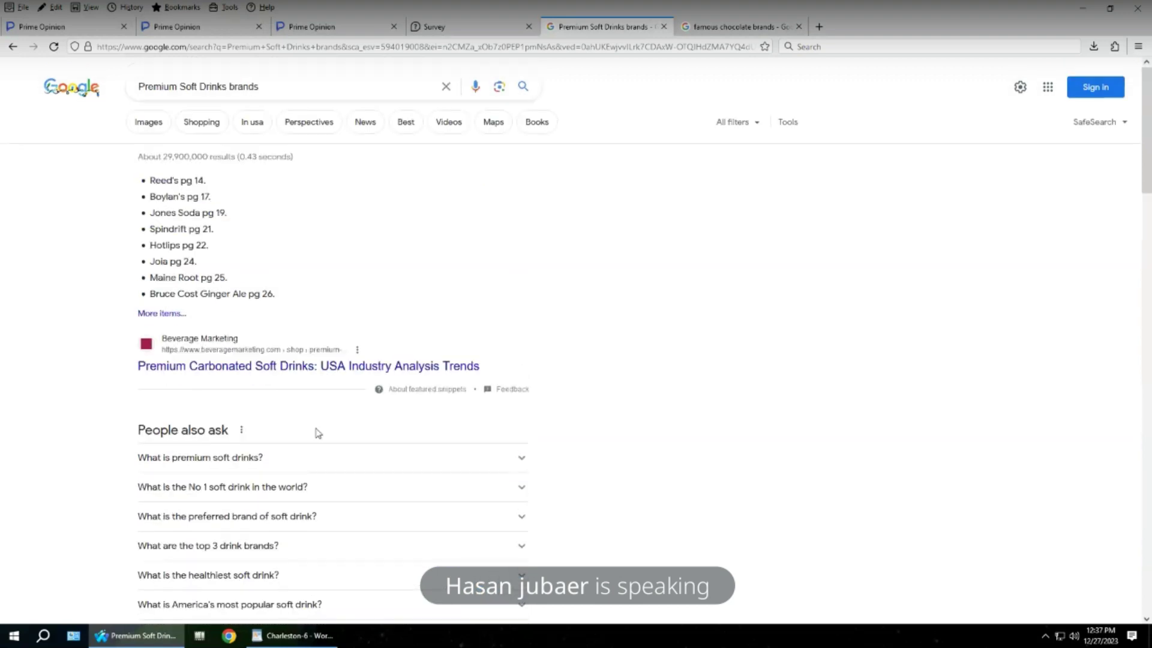
- Return to the survey, enter reeds as the third soft drink brand and submit the brand list
click(463, 24)
click(683, 287)
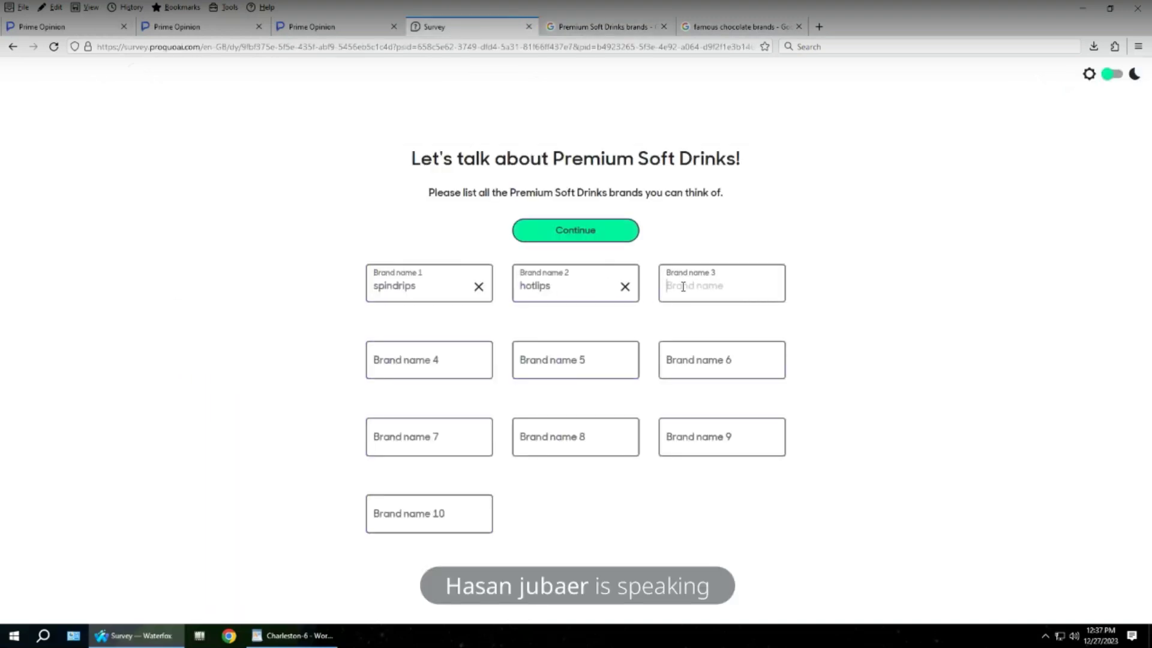
text(reeds)
click(576, 232)
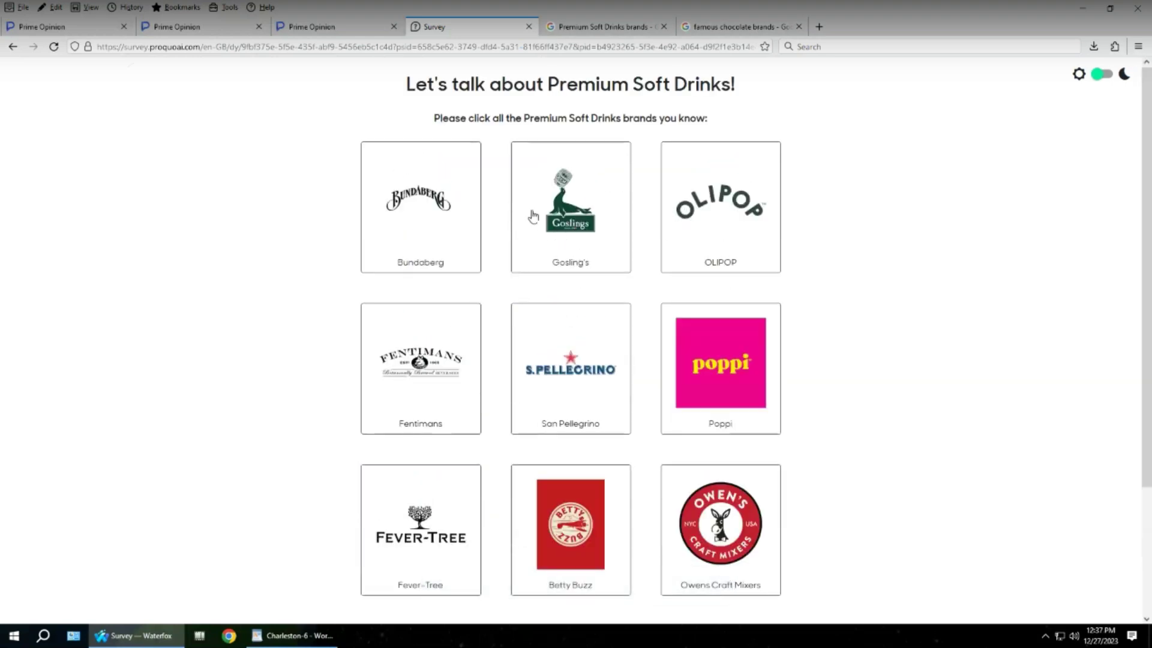
- Mark OLIPOP as a known premium soft drink brand and look its name up on Google before returning to the survey
click(607, 32)
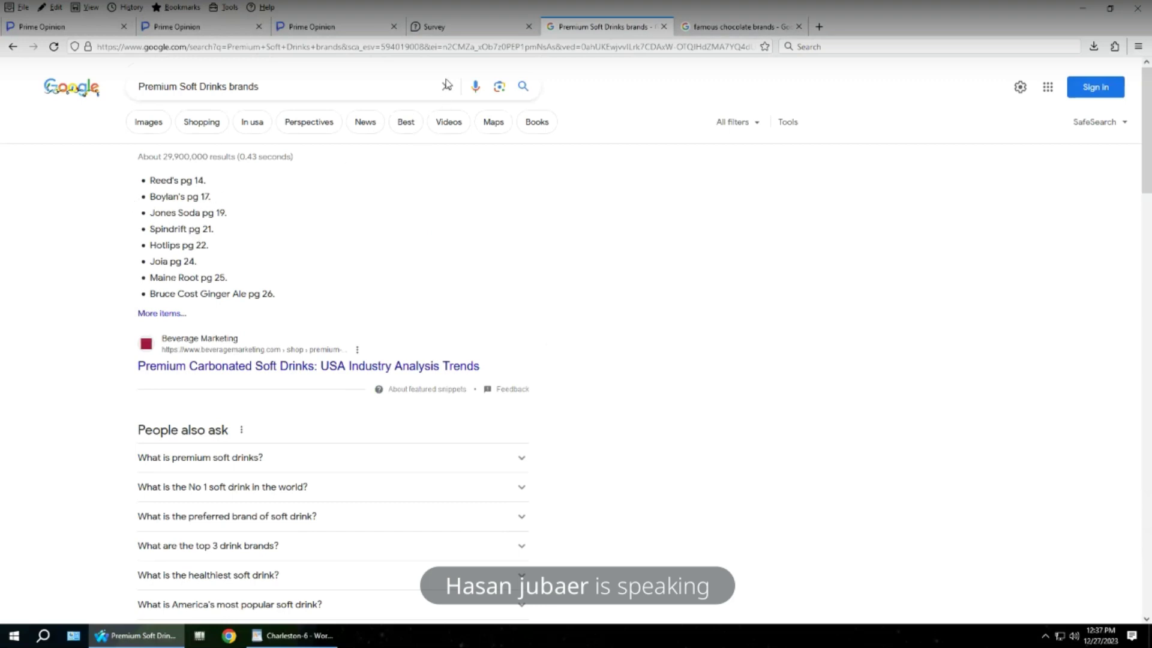
click(480, 26)
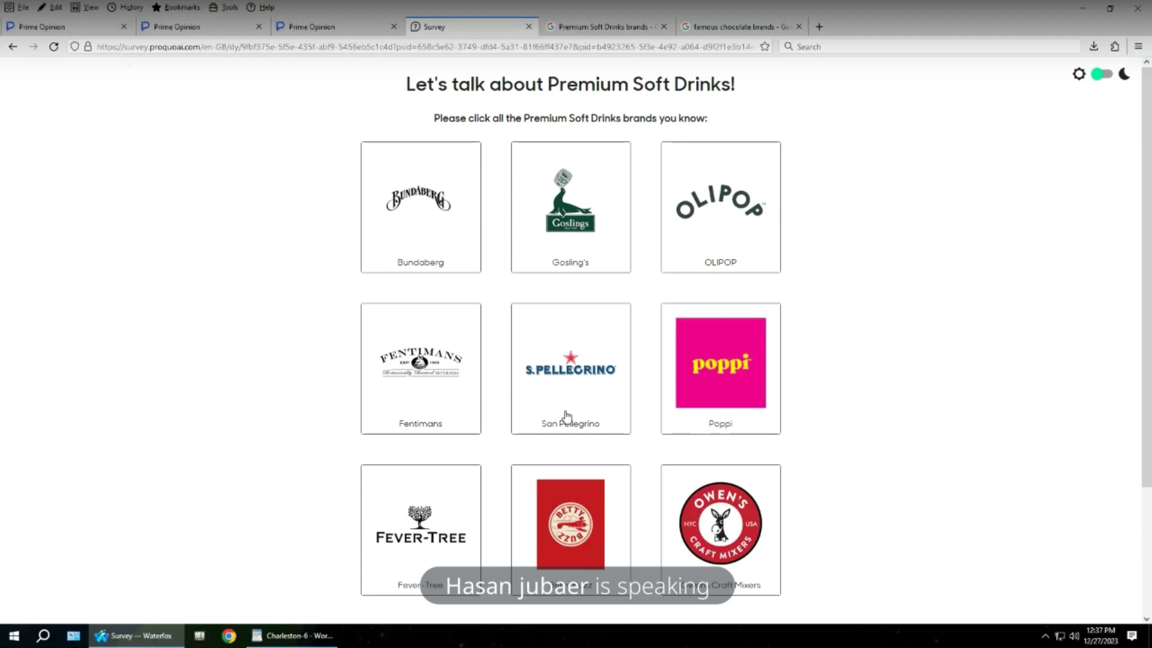
scroll(723, 410, down, 2)
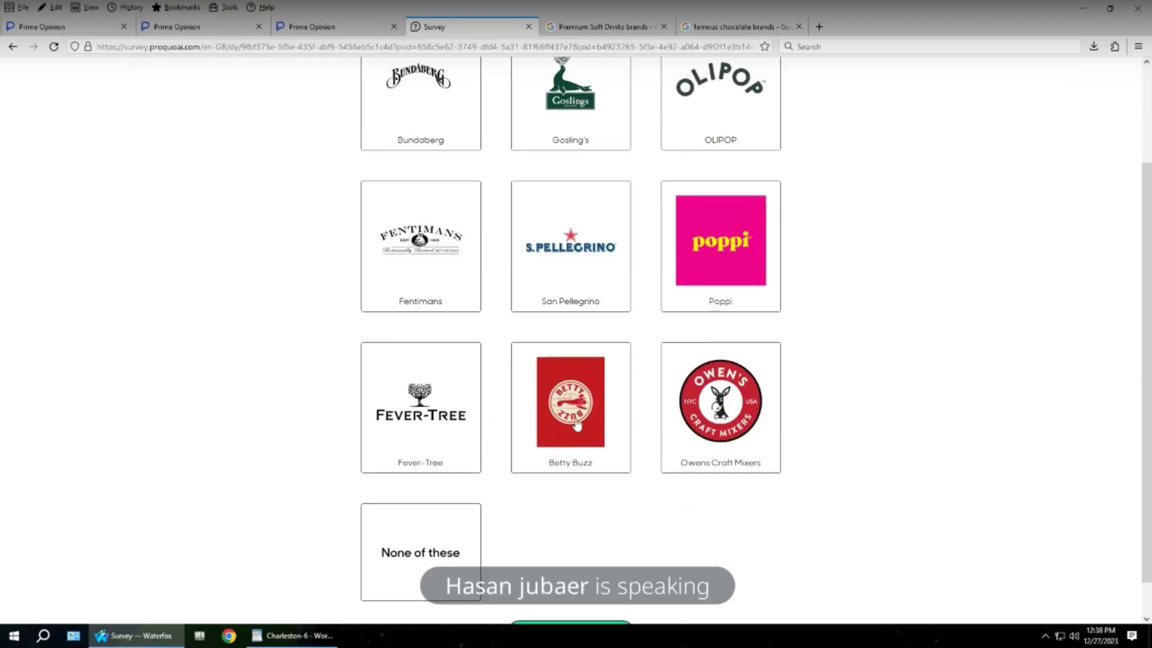
scroll(733, 473, up, 2)
mouse_move(707, 269)
mouse_down()
mouse_move(738, 267)
mouse_move(724, 268)
mouse_up()
right_click(724, 268)
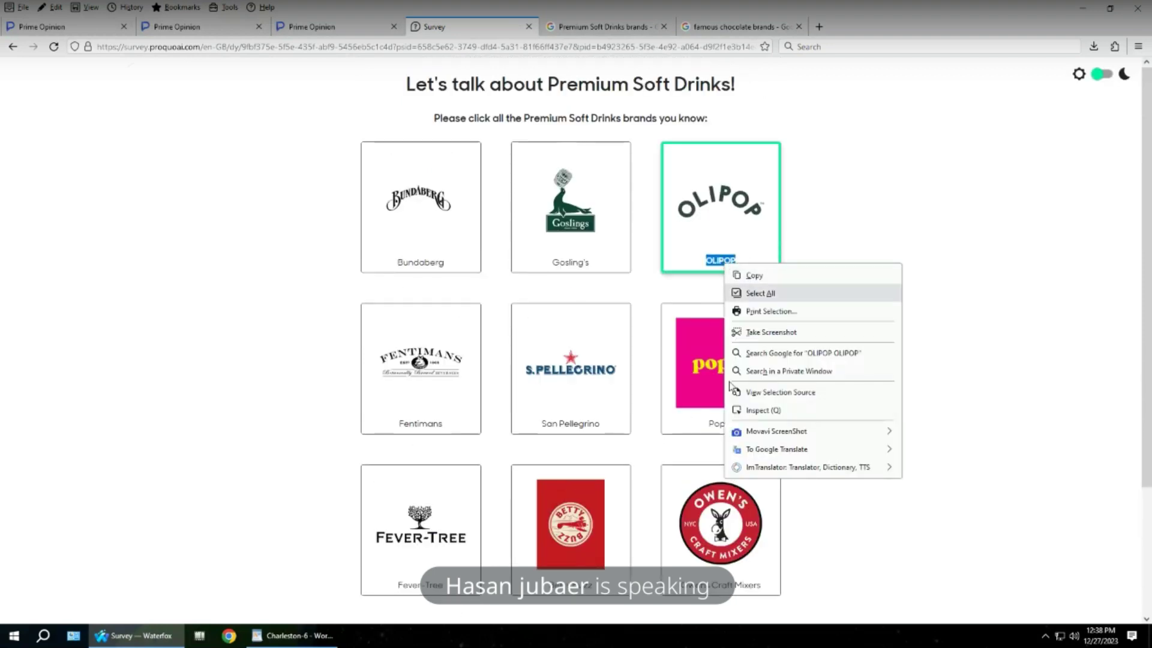
click(794, 359)
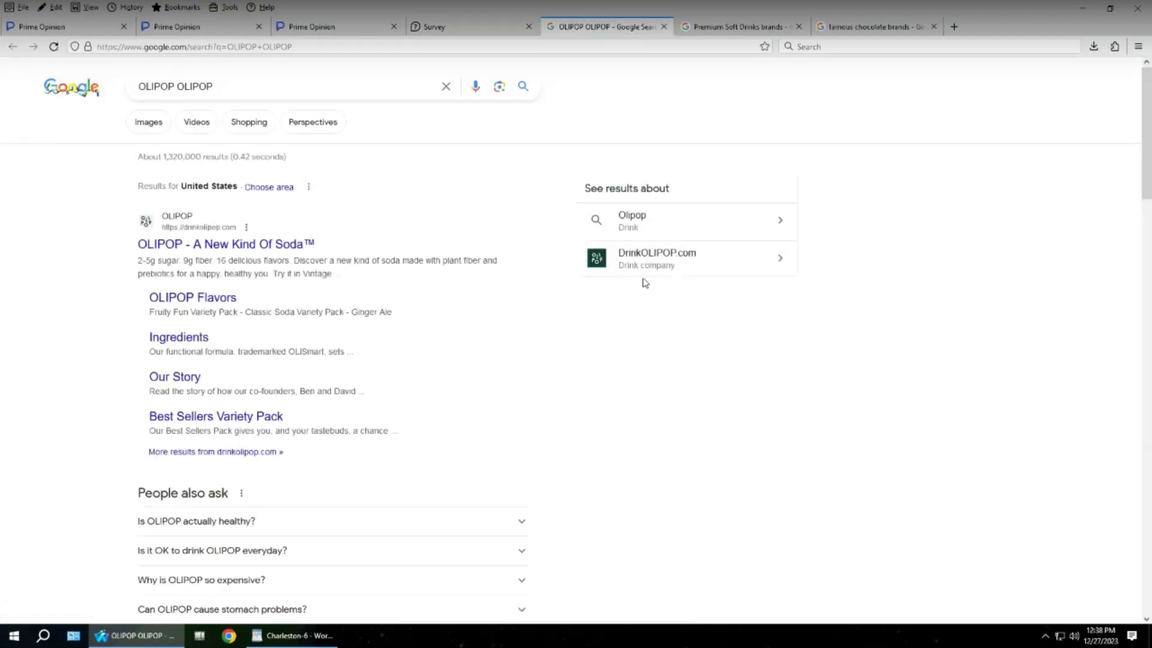
click(462, 26)
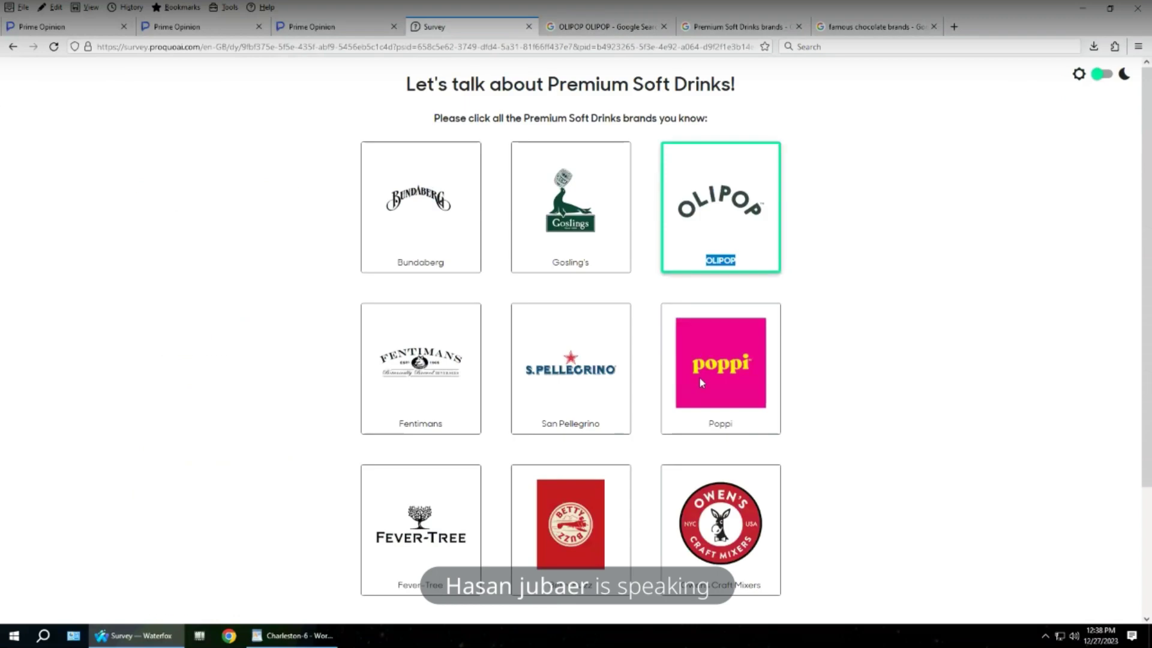
- Look up the Poppi label on Google, then return to the survey and mark Poppi as a known brand
drag(710, 424, 738, 424)
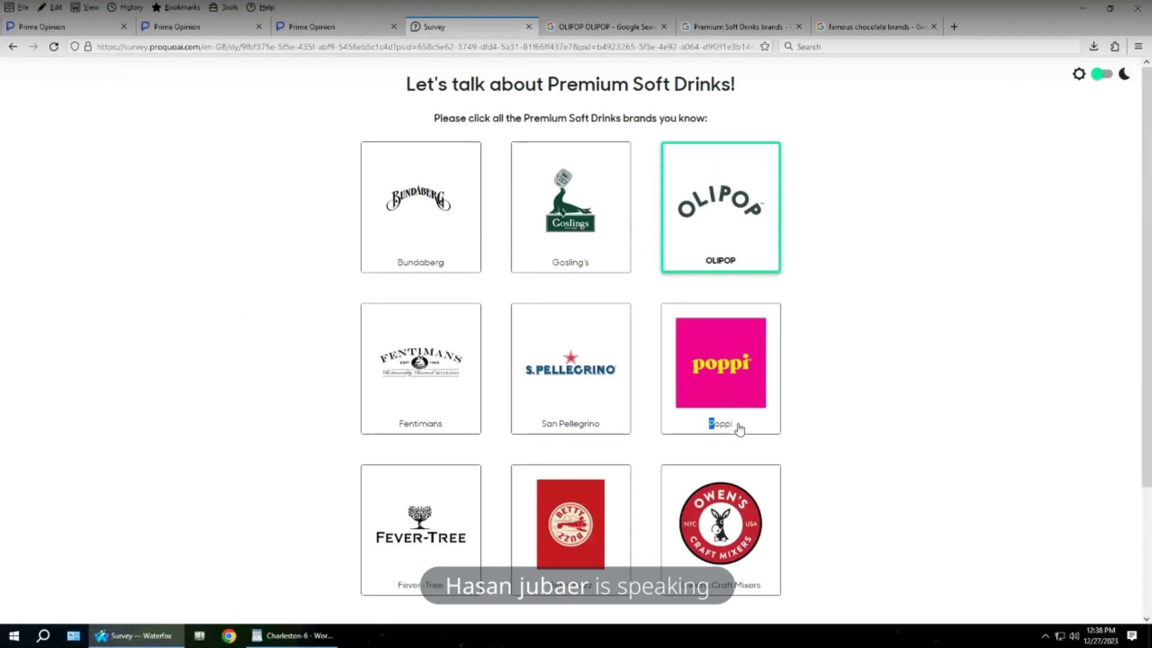
click(712, 426)
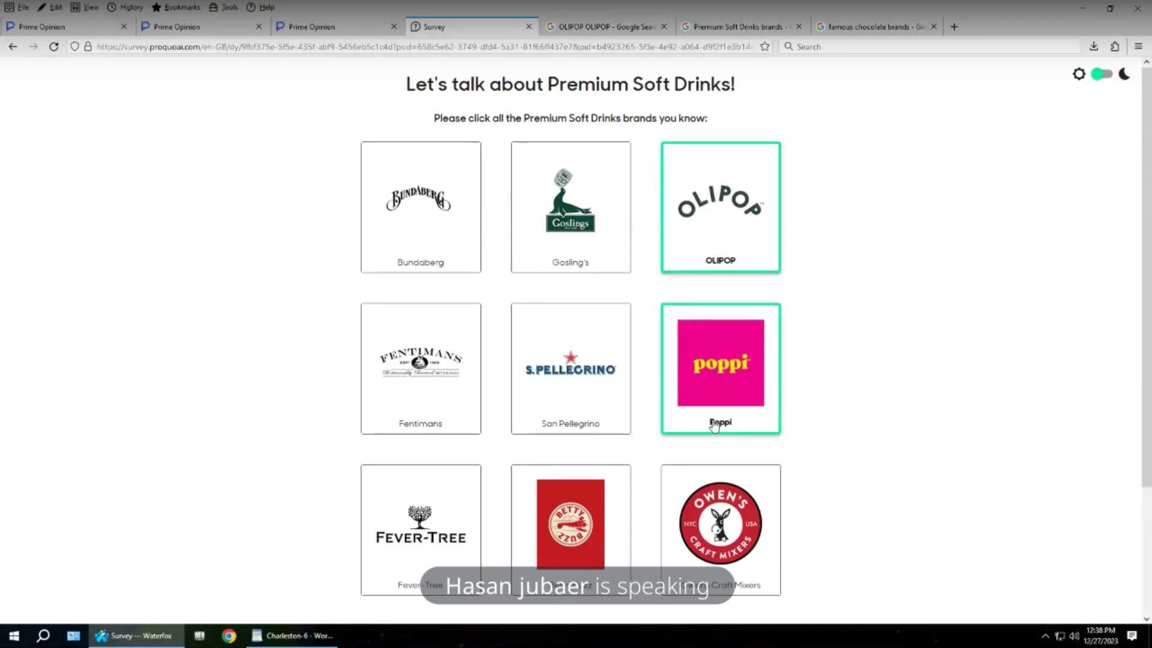
click(713, 426)
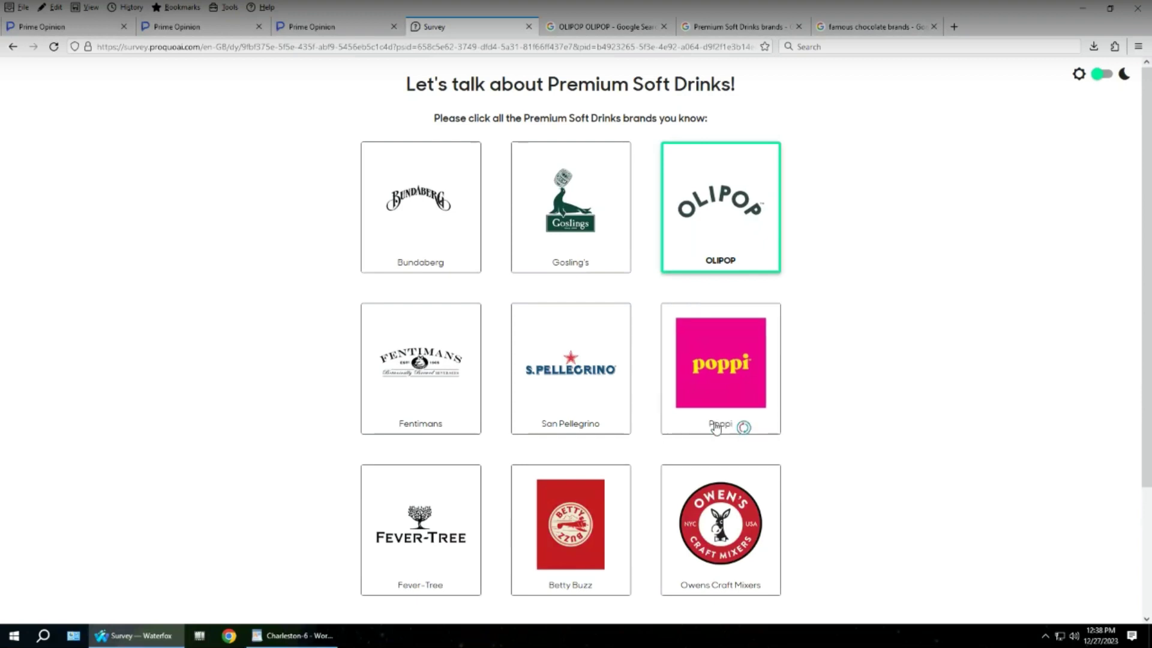
drag(711, 428, 733, 429)
drag(731, 430, 713, 427)
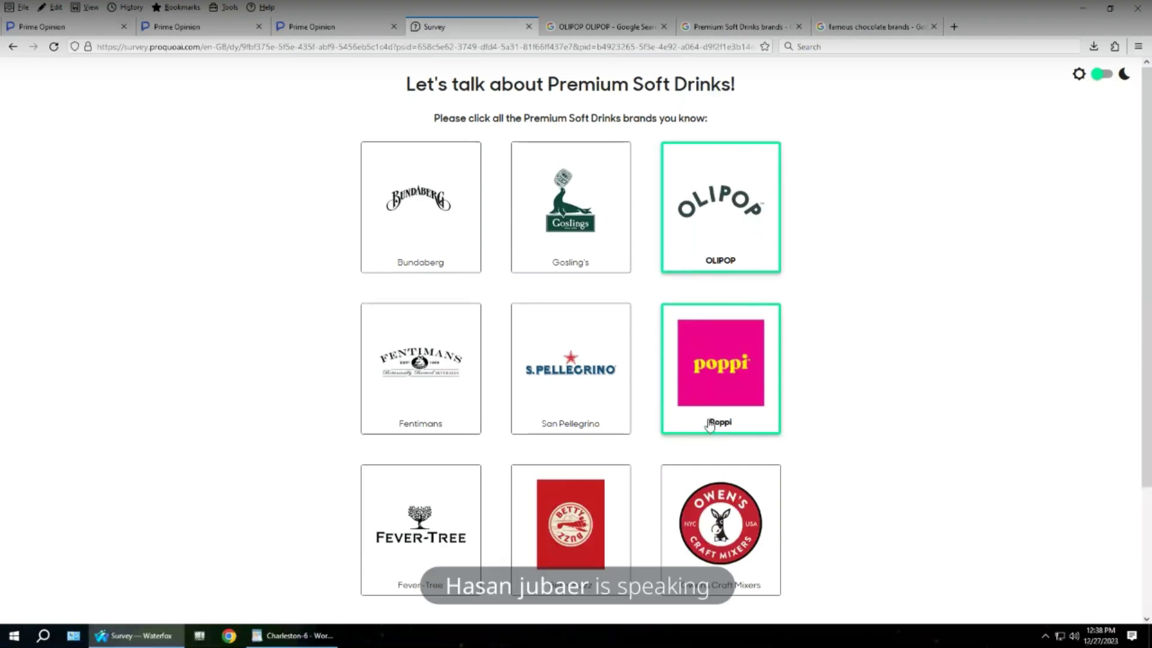
drag(733, 427, 724, 426)
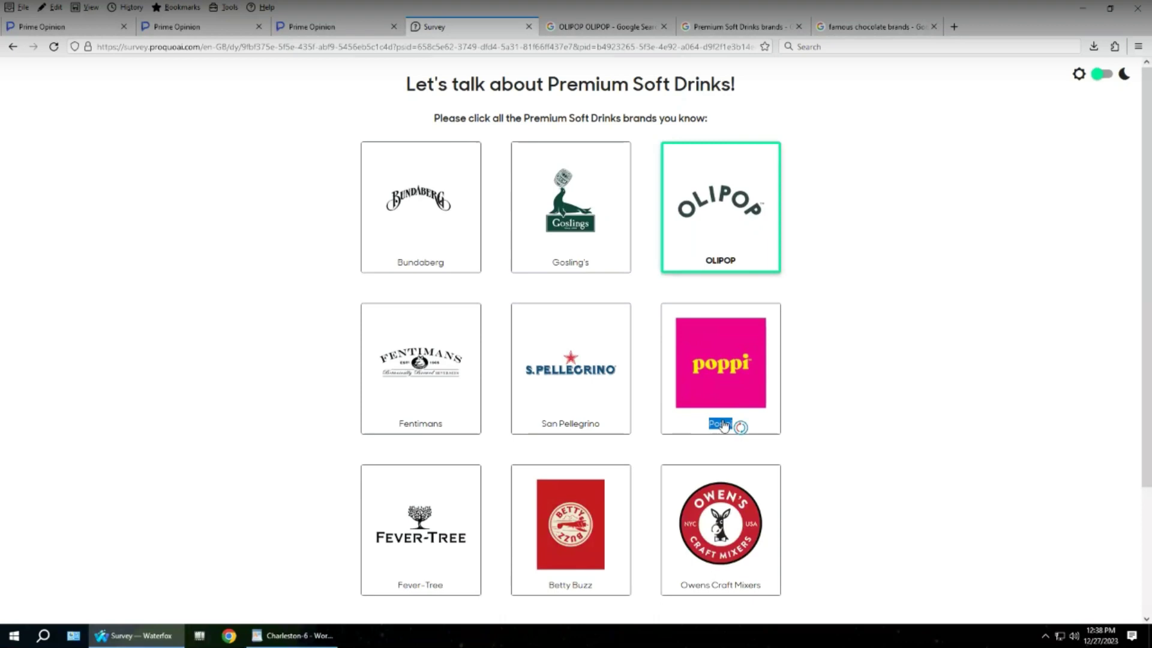
right_click(724, 425)
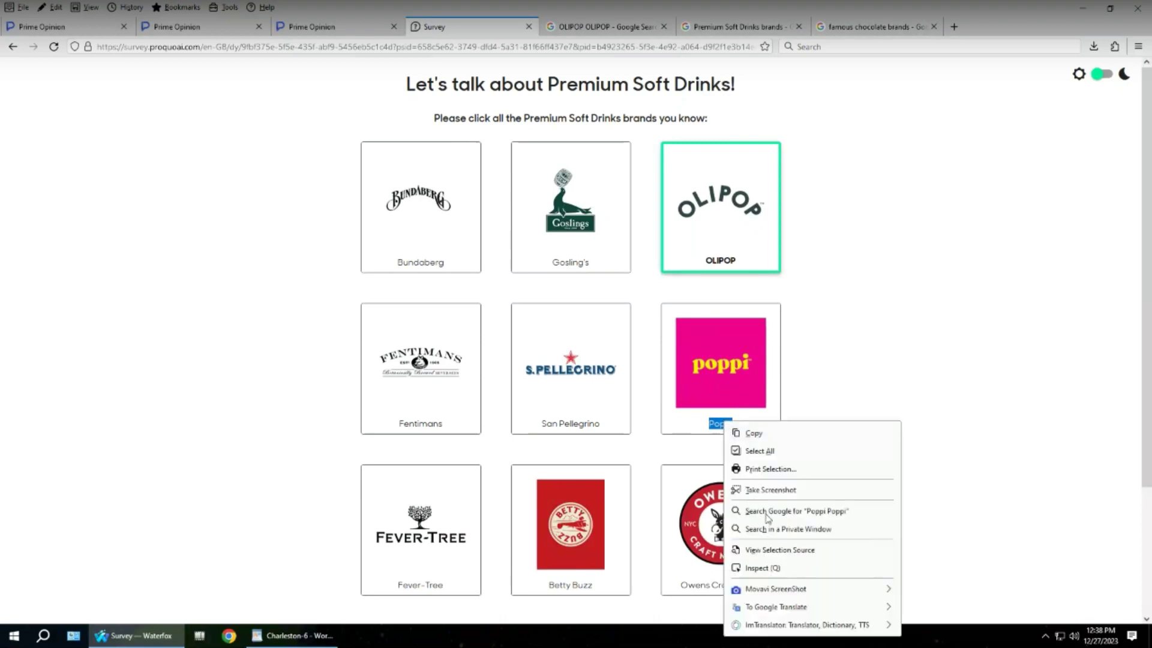
click(784, 511)
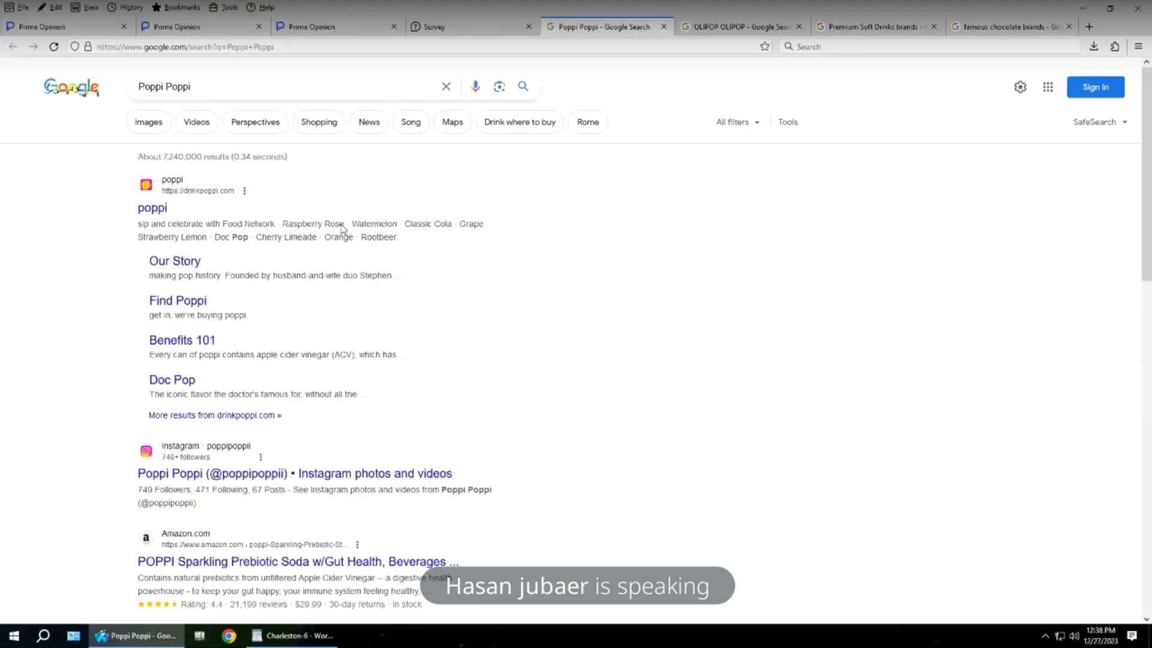
click(437, 23)
click(697, 375)
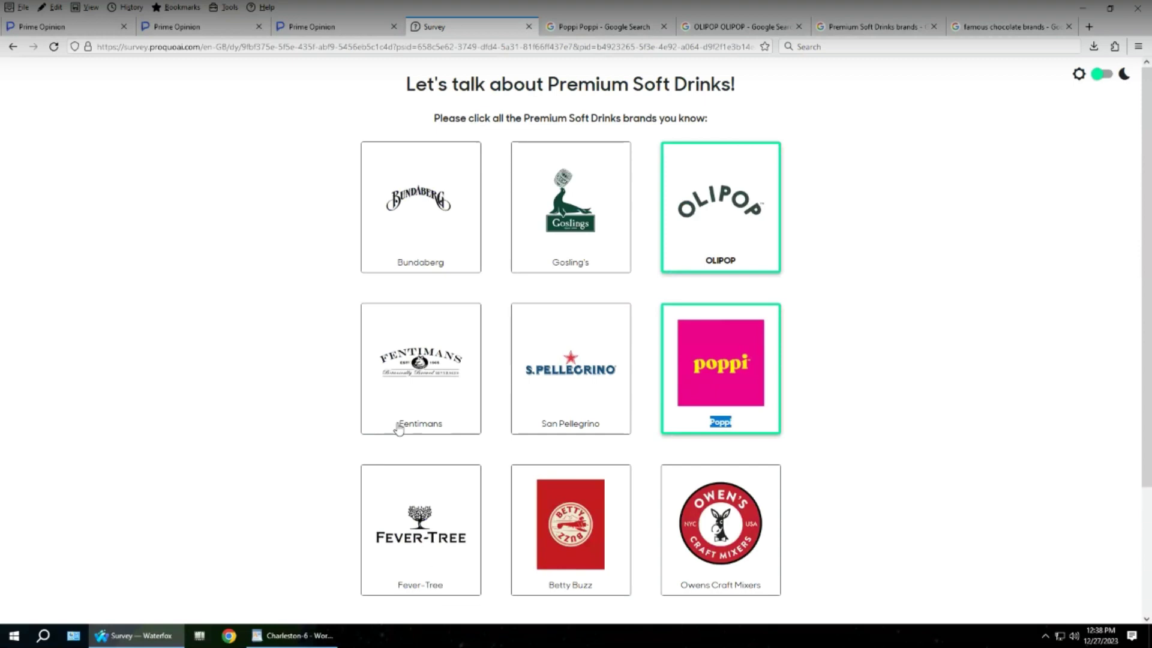
- Mark Fentimans as a known brand and look its name up on Google before returning to the survey
click(429, 427)
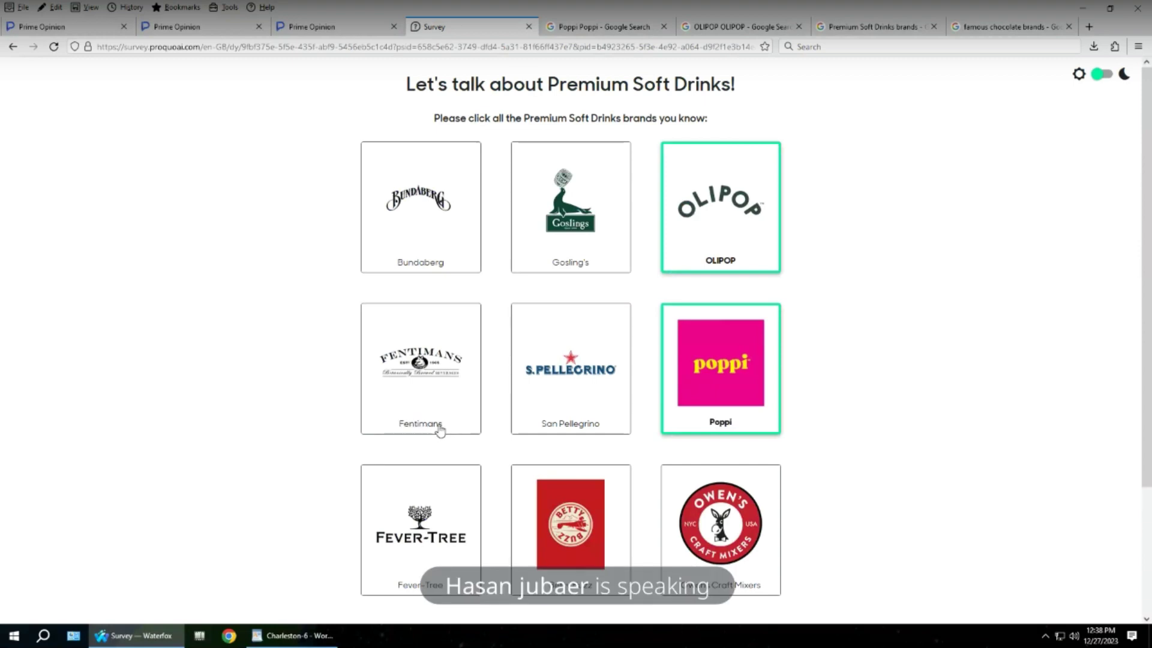
double_click(441, 428)
click(439, 429)
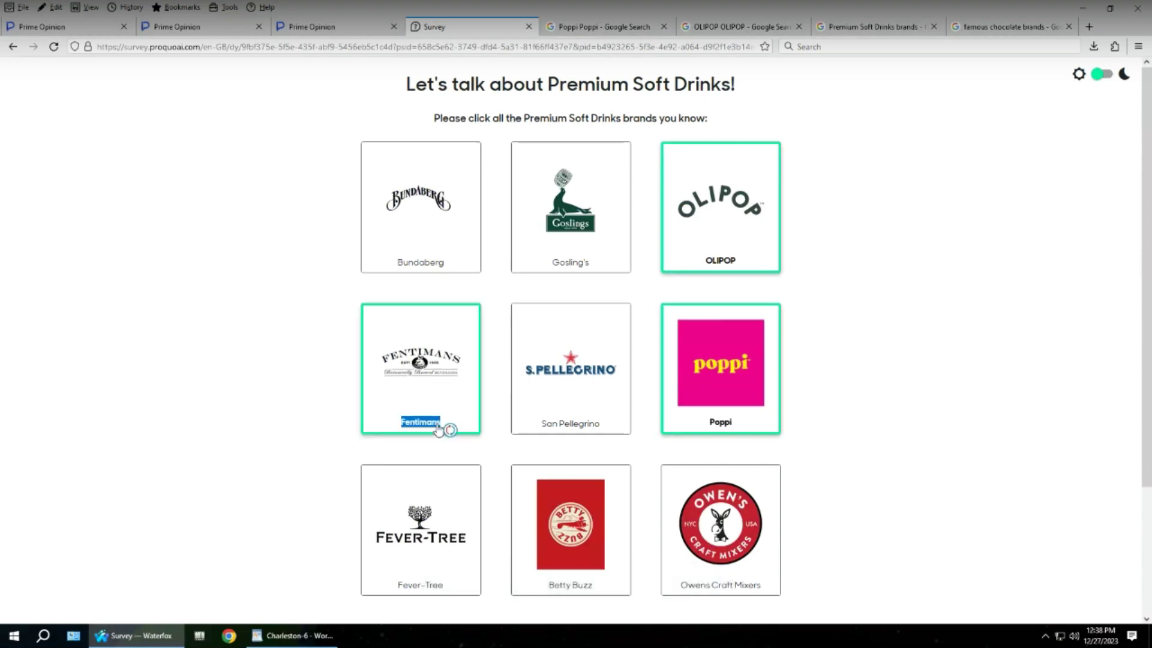
right_click(439, 429)
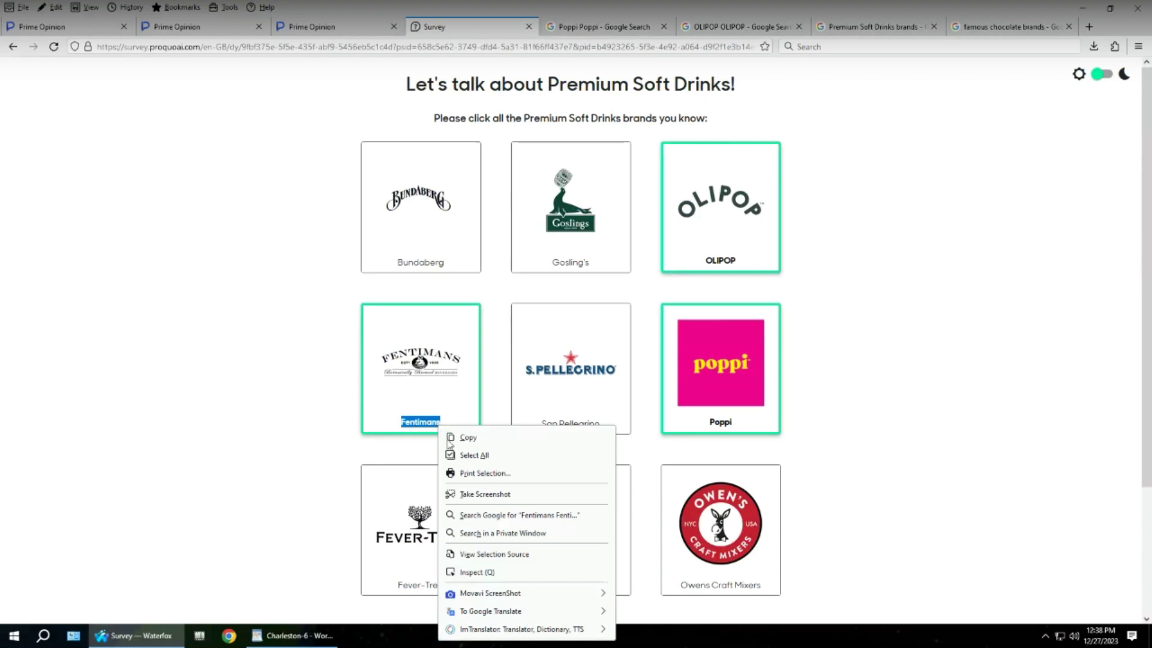
click(494, 516)
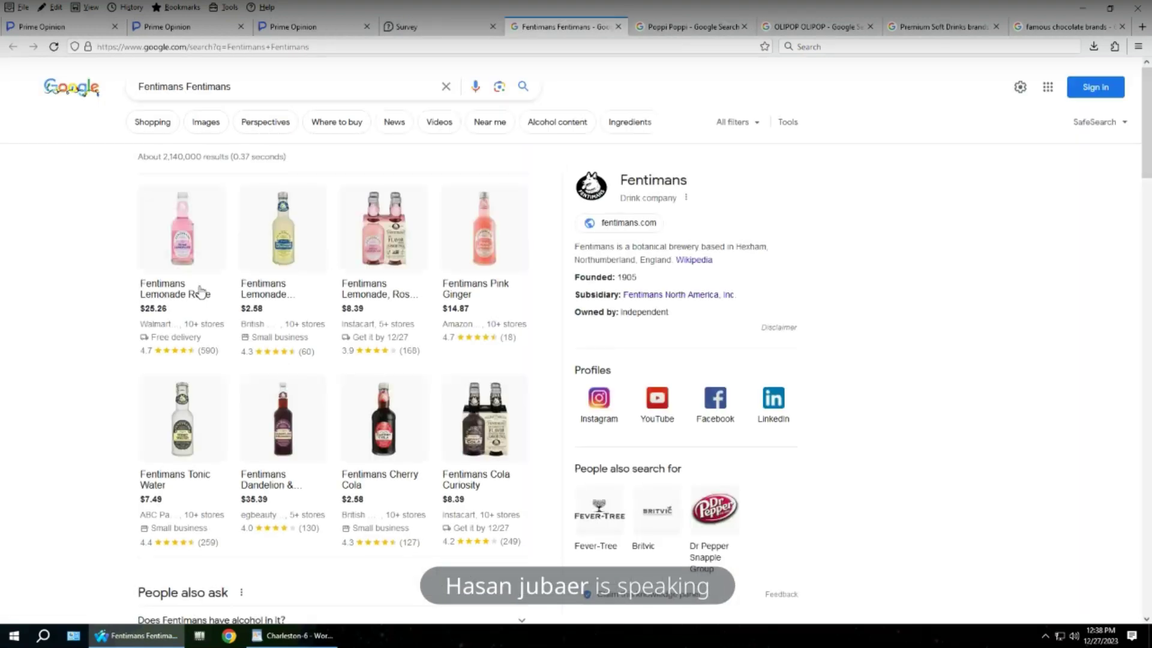
click(420, 27)
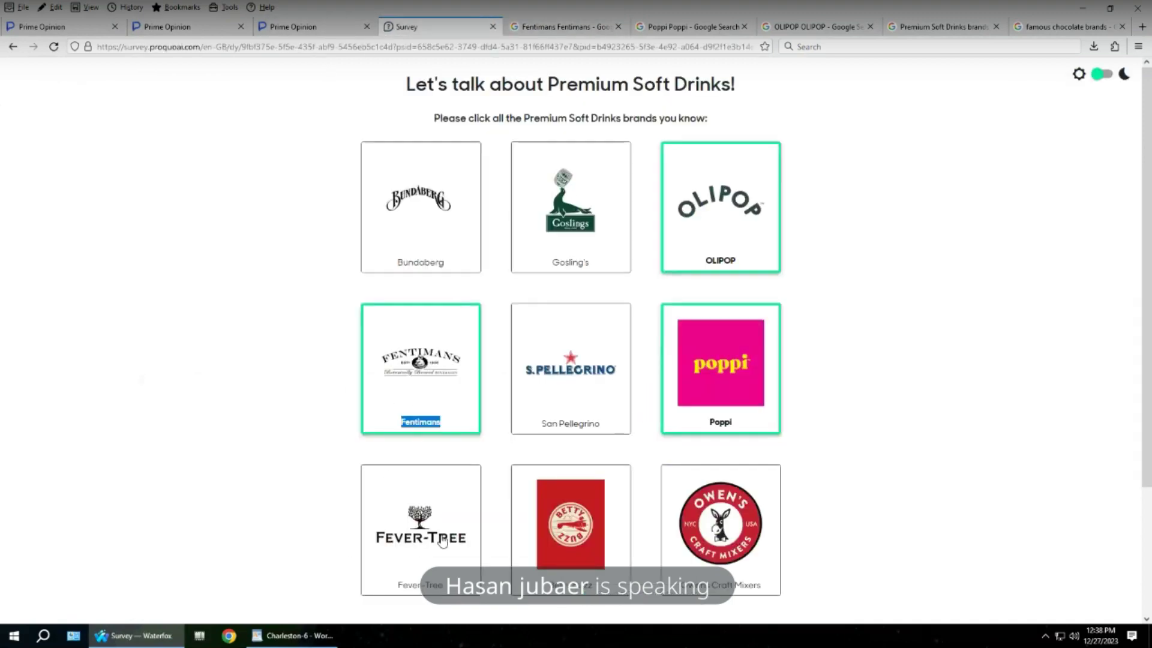
- Mark Fever-Tree as a known brand and search Google for its name
scroll(403, 529, down, 3)
drag(401, 429, 440, 430)
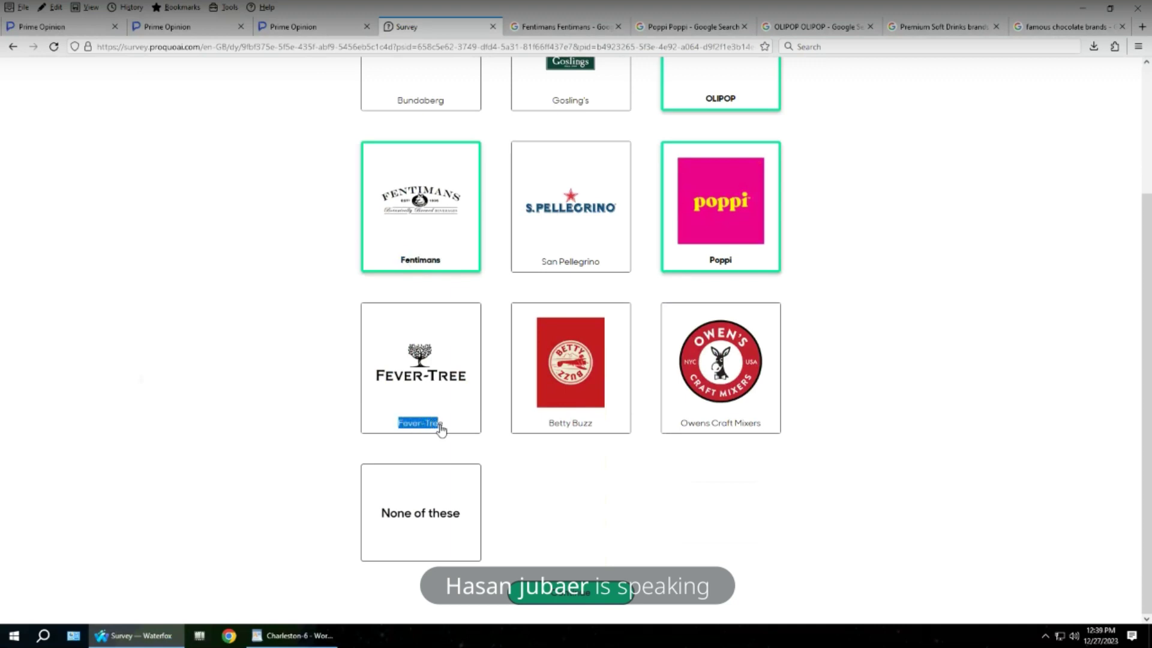
drag(443, 431, 442, 430)
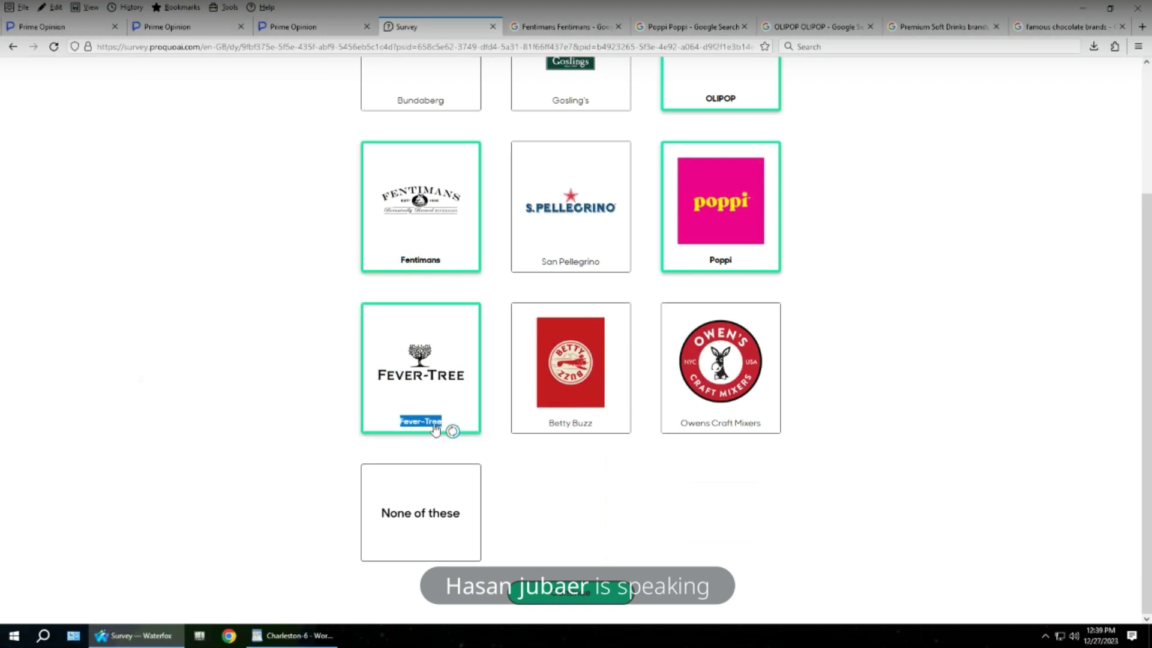
right_click(436, 427)
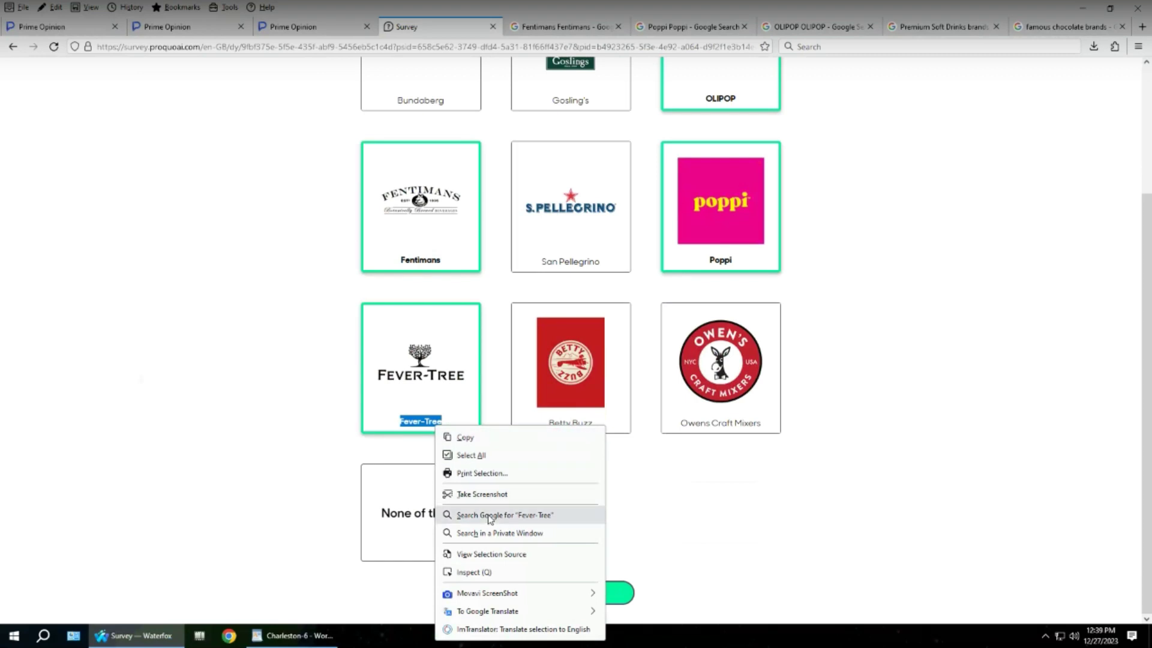
click(488, 516)
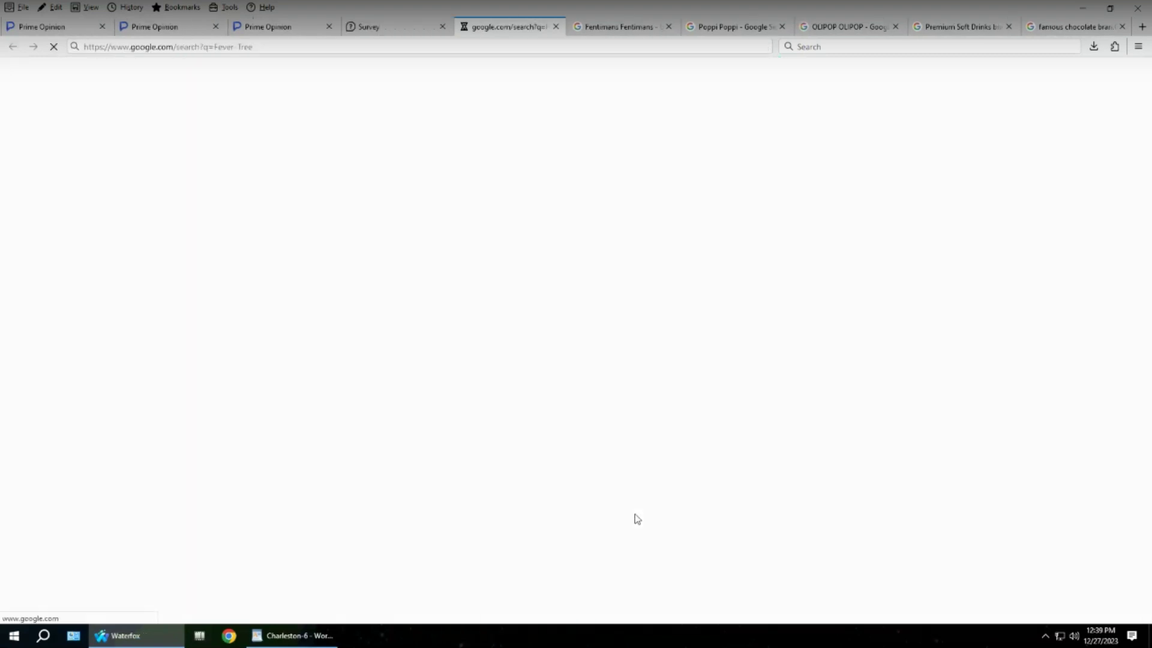
- Submit the known-brand selection in the survey, then mark OLIPOP and the following brand as purchased in the last 6 months
click(393, 26)
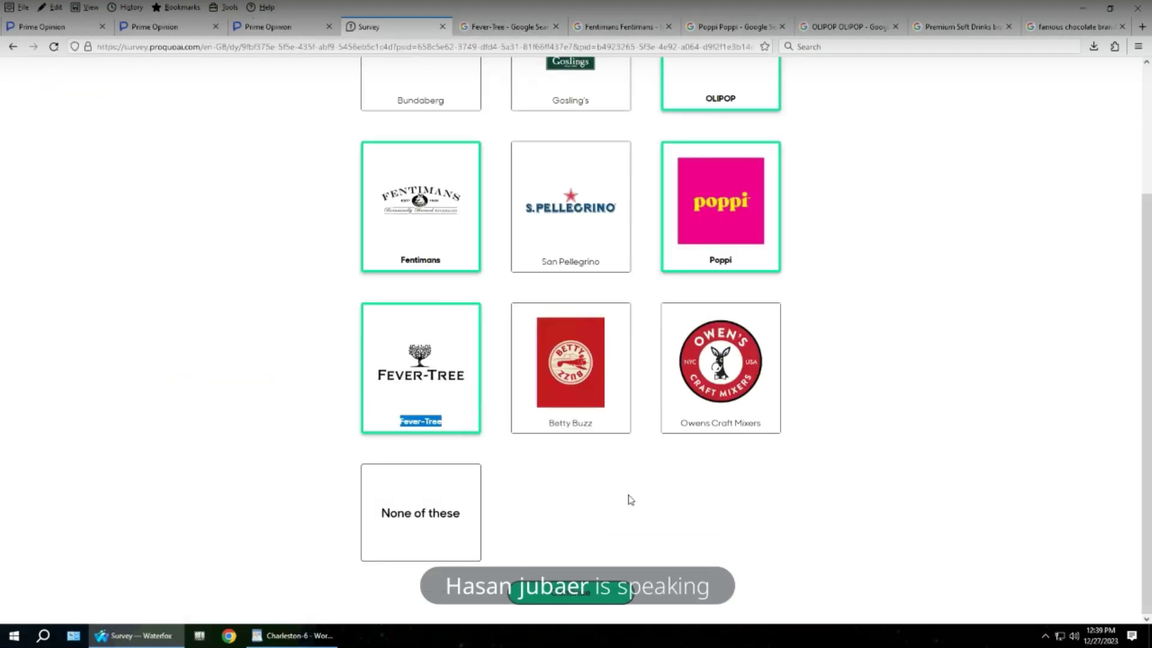
click(591, 598)
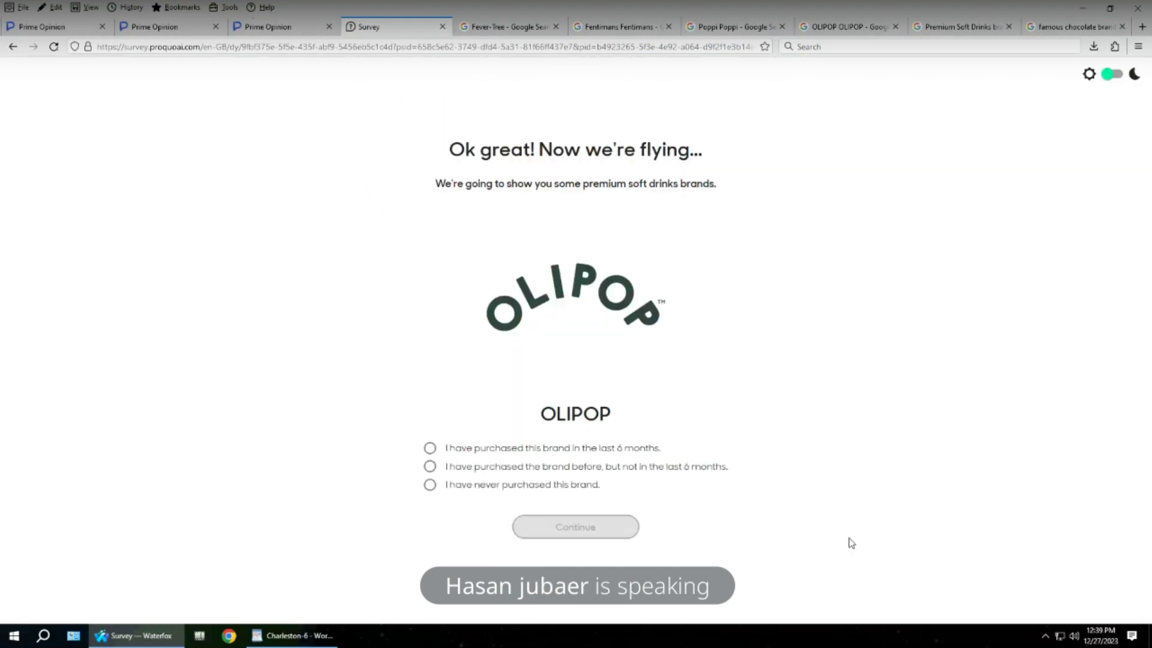
click(494, 455)
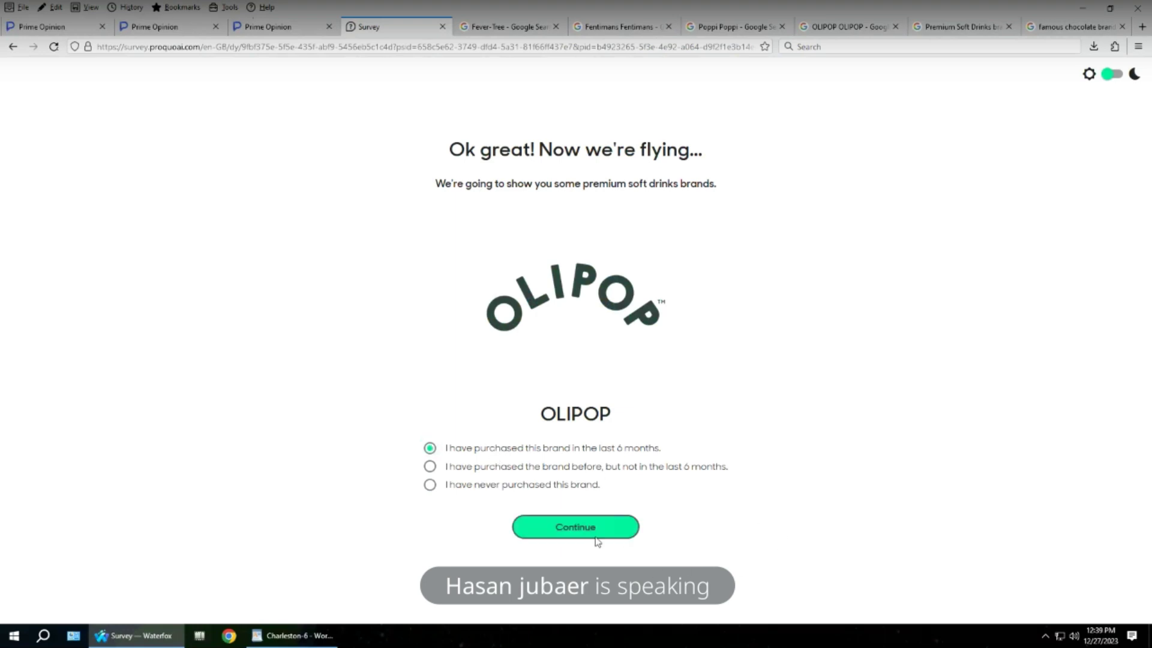
click(594, 527)
click(509, 454)
click(560, 531)
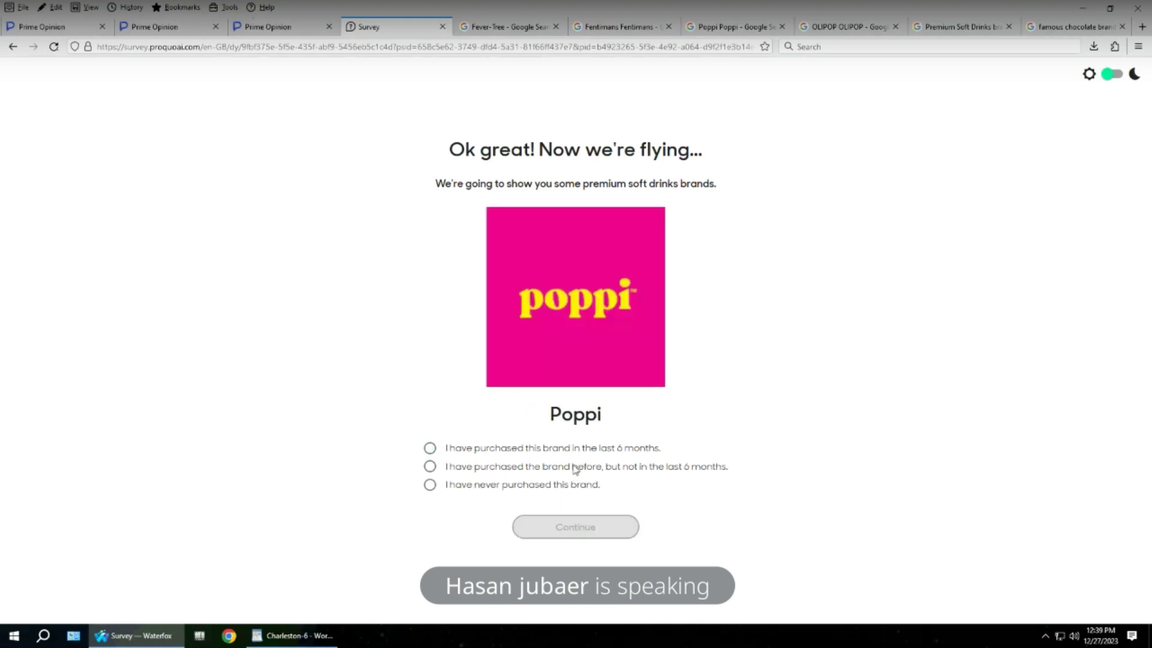
- Mark Poppi as purchased before but not in the last 6 months, and Fever-Tree as purchased in the last 6 months
click(549, 473)
click(573, 529)
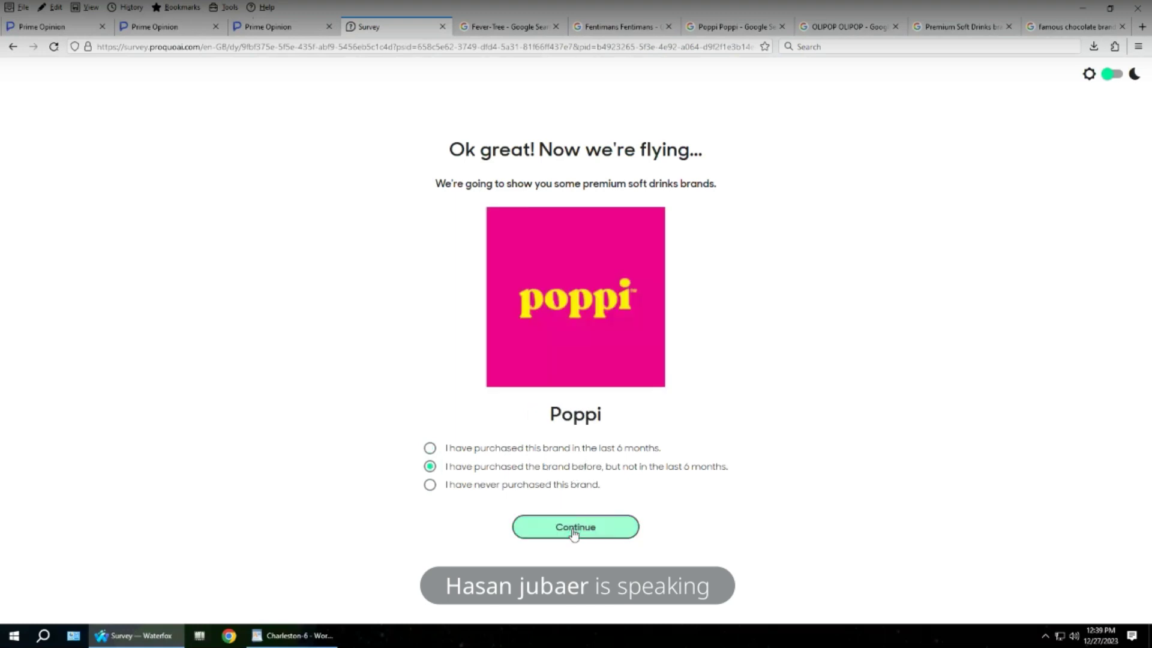
click(554, 450)
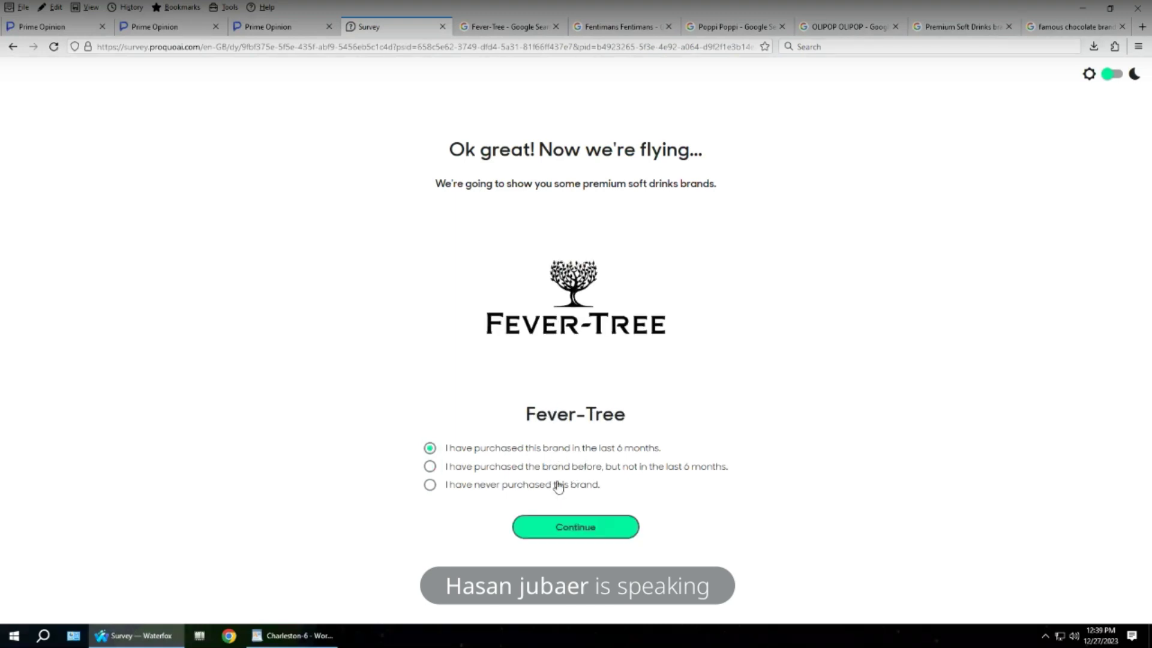
click(584, 536)
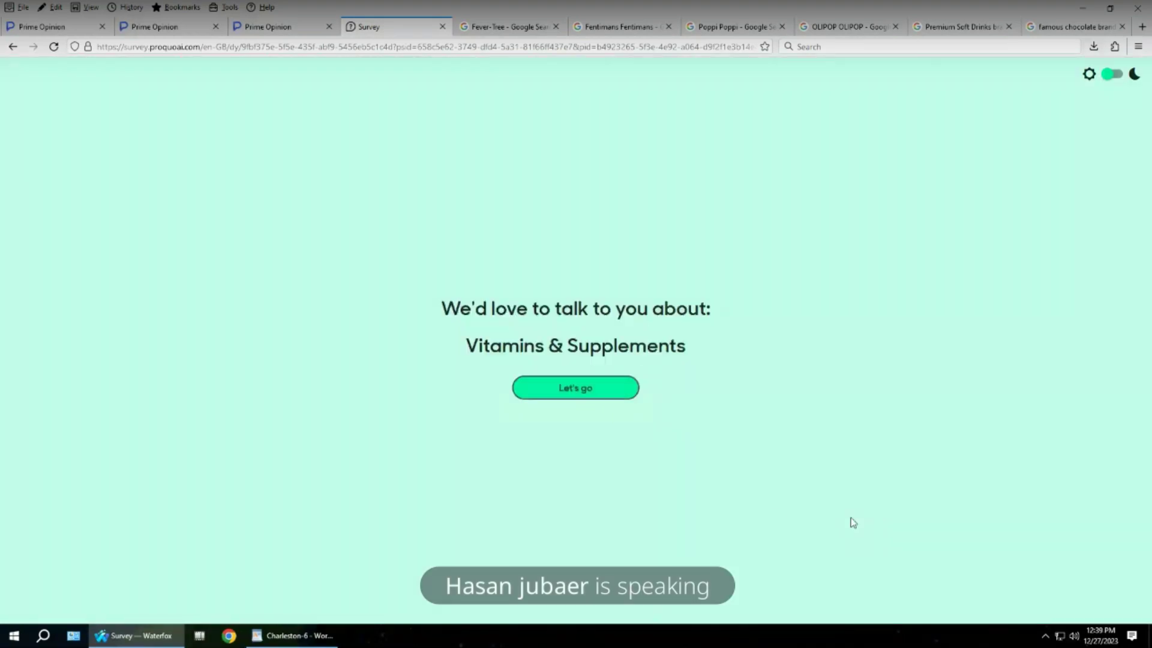
- Start the Vitamins & Supplements section and search Google for its question phrase "Vitamins & Supplements brands"
click(618, 384)
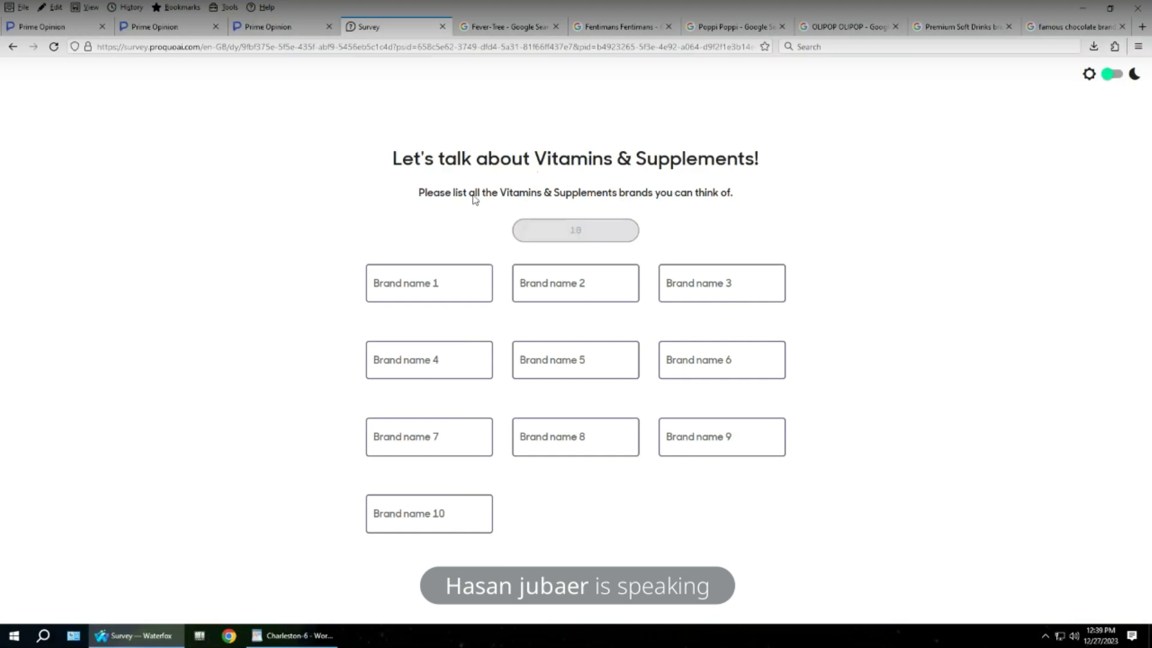
drag(500, 193, 657, 196)
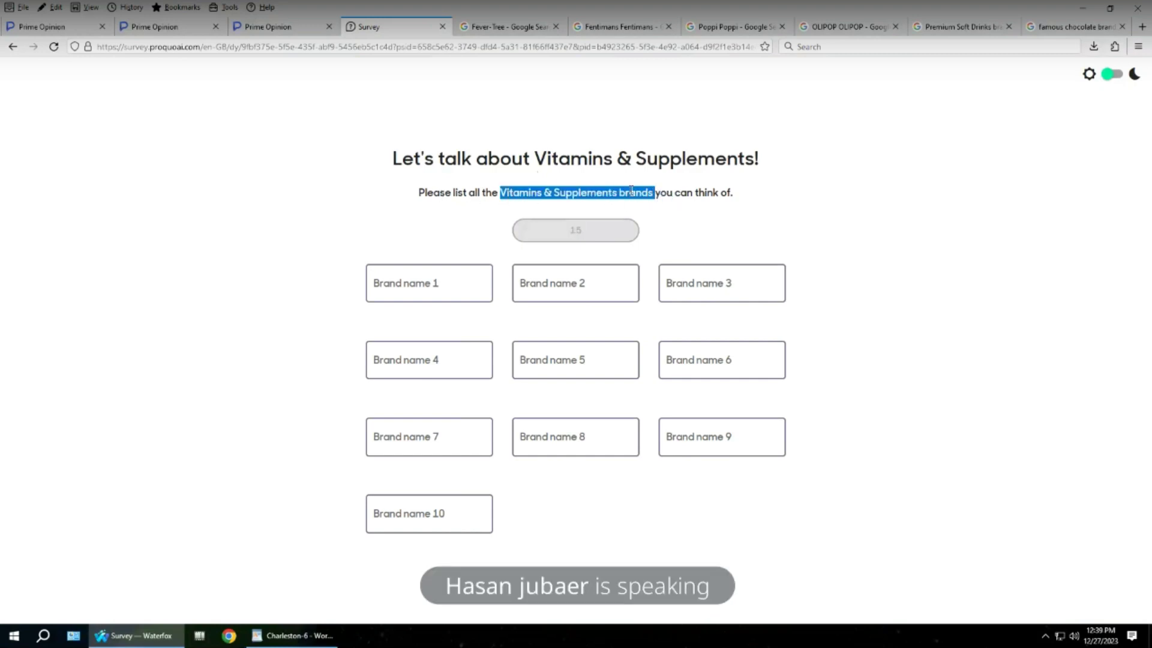
right_click(632, 193)
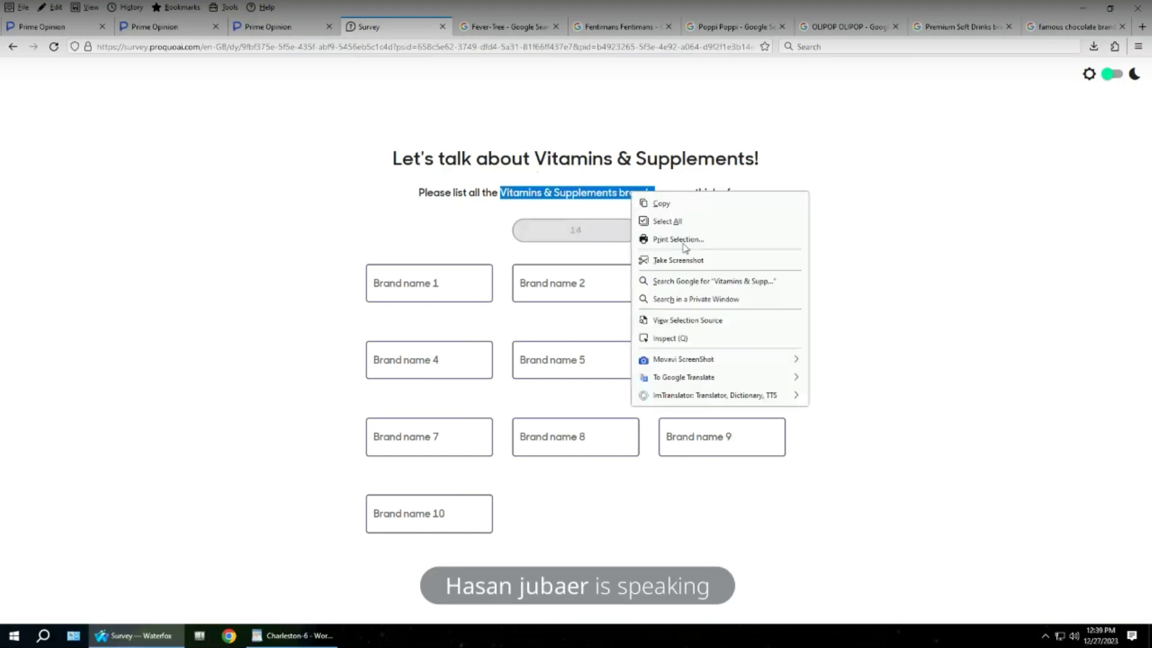
click(723, 286)
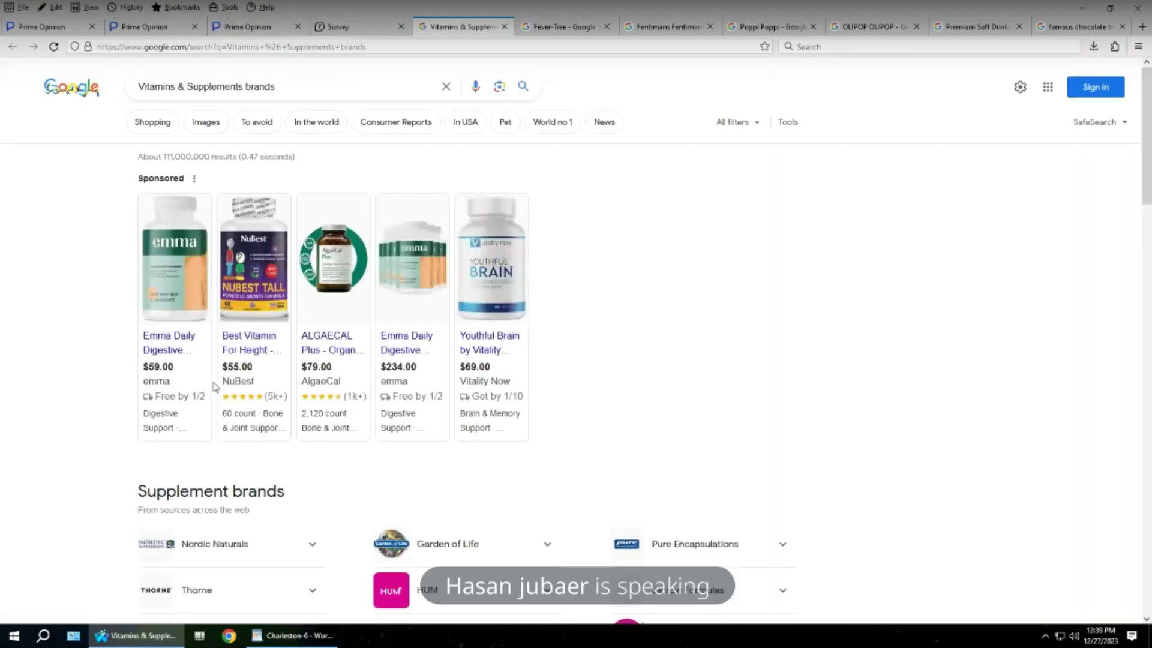
- Expand the full list of supplement brands in the search results and look through the names
mouse_move(316, 343)
scroll(593, 361, down, 5)
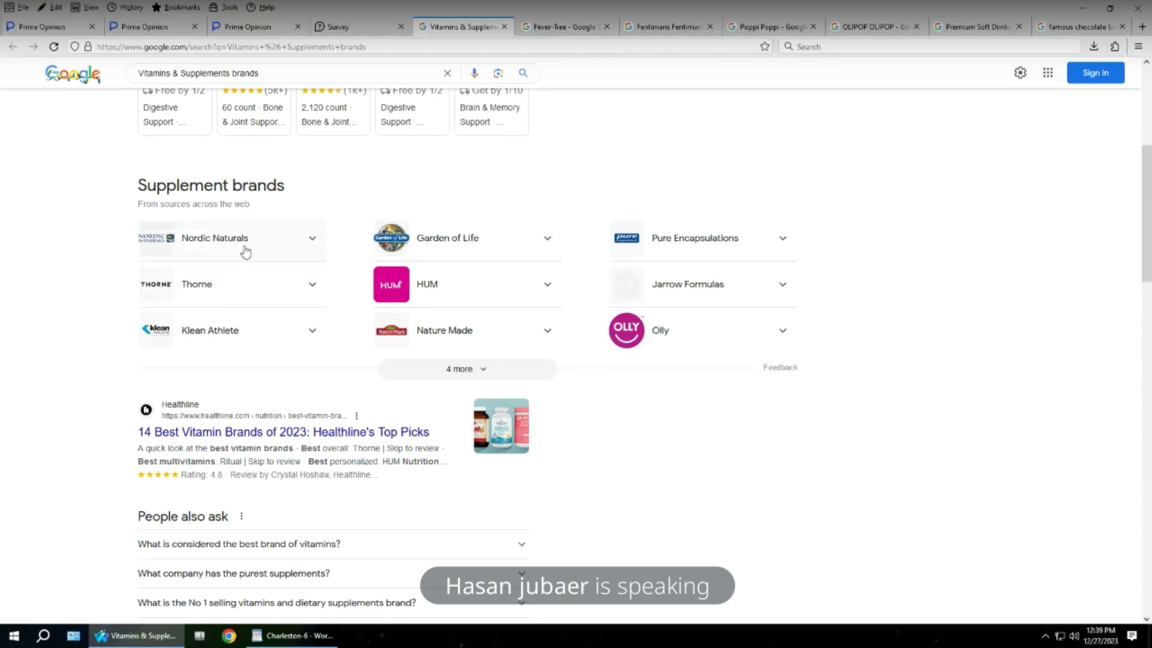
click(483, 371)
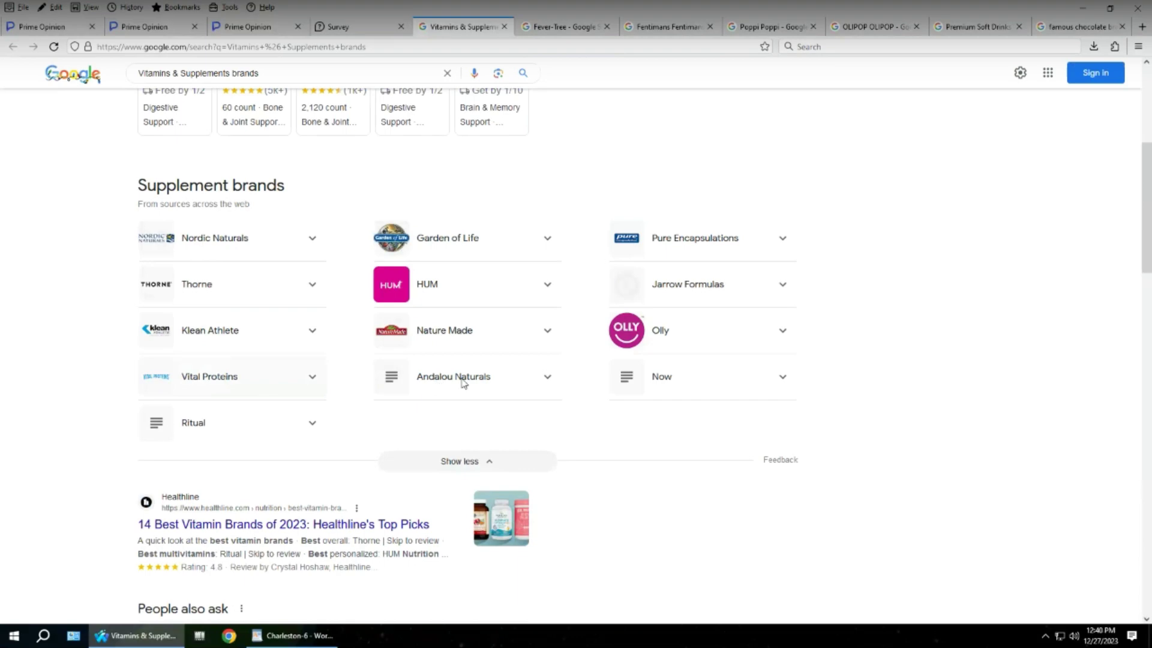
scroll(437, 334, up, 5)
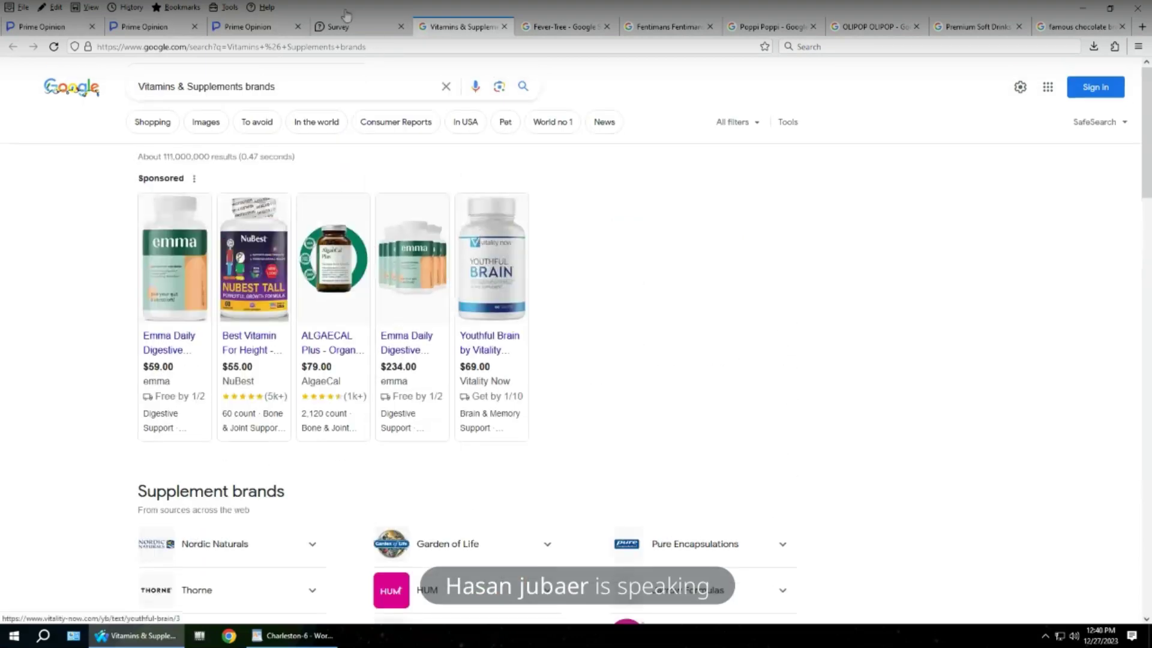
- Back in the survey, enter nature made, emma and garden of life as the first three brand names and submit them
click(359, 24)
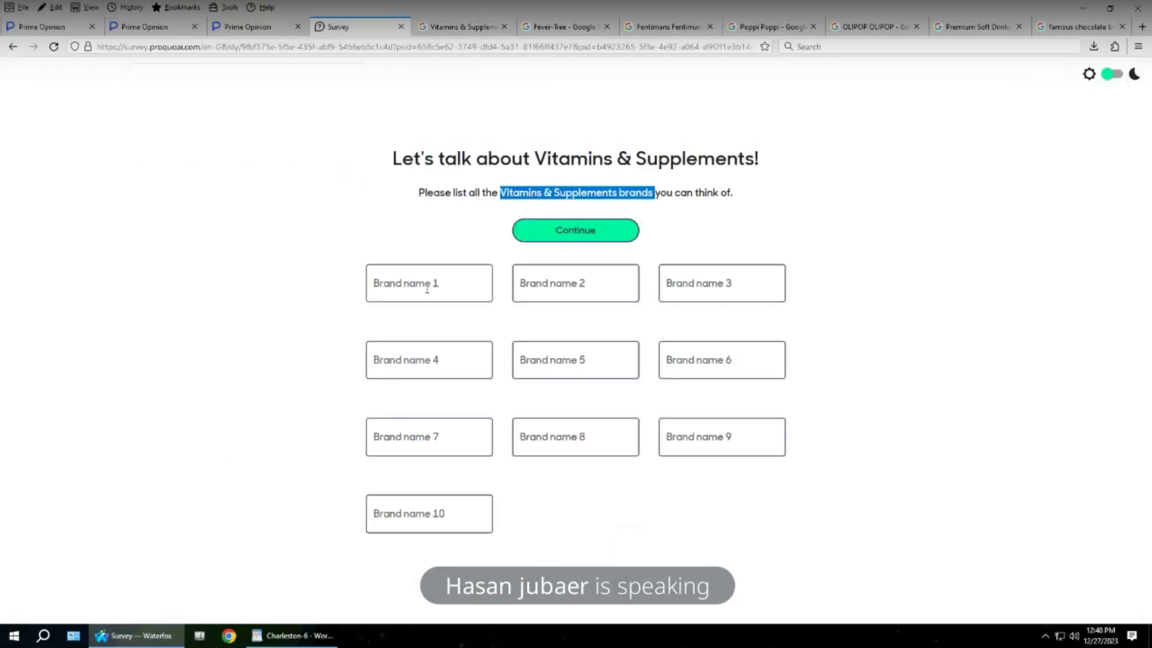
click(428, 289)
text(nature made)
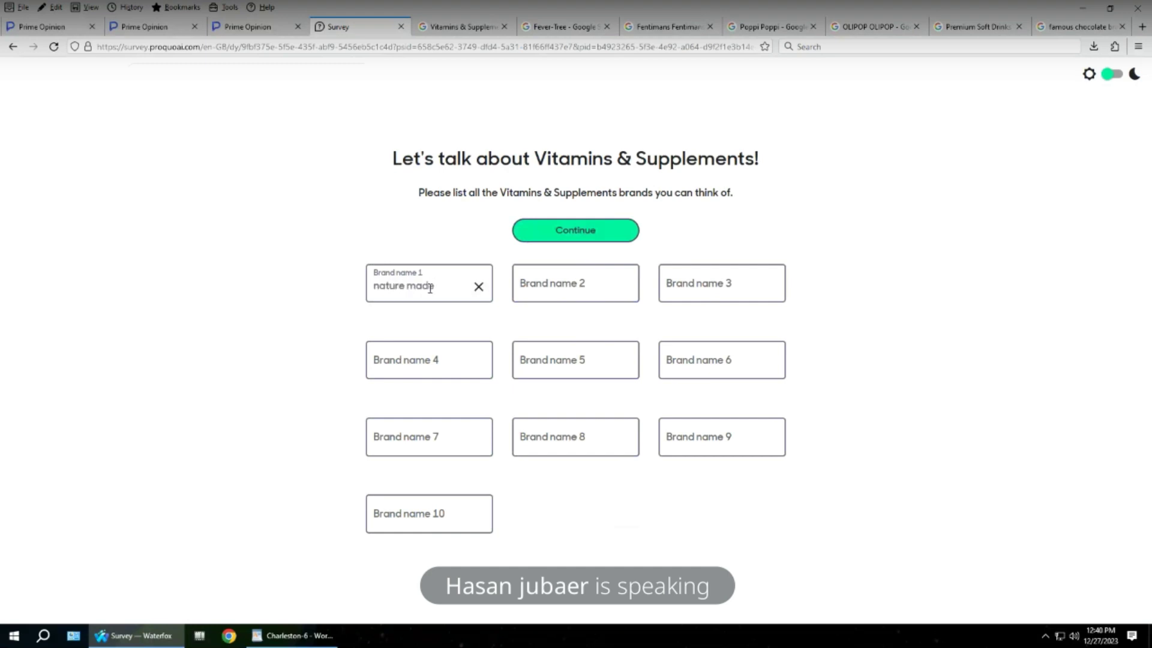
click(548, 284)
text(emma)
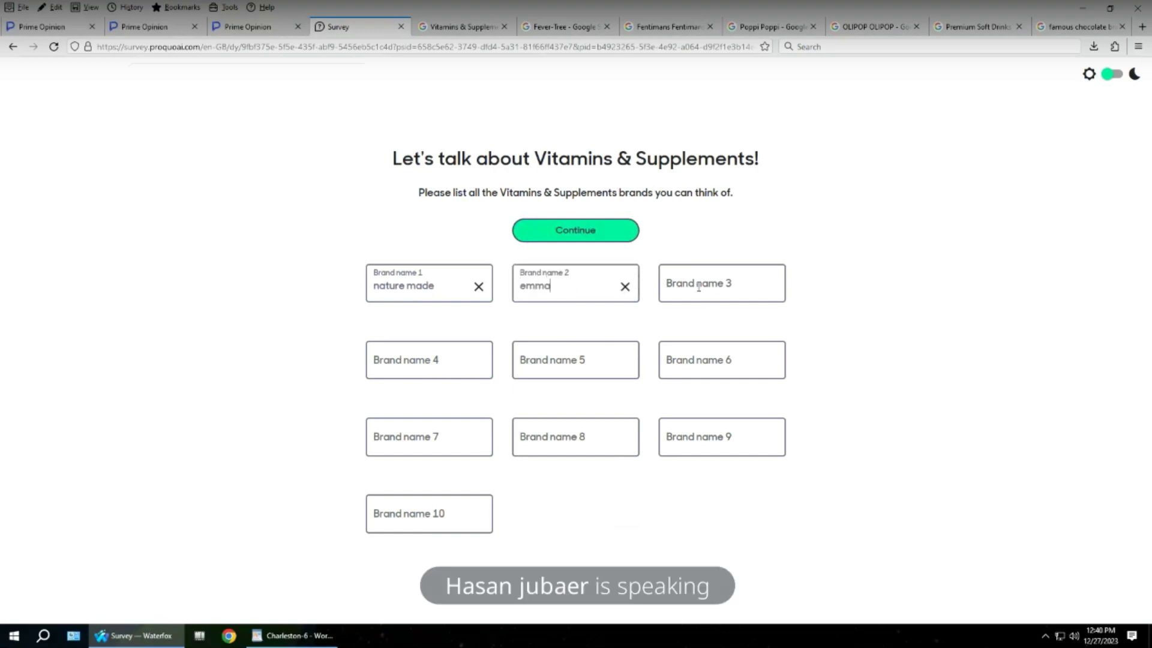
click(699, 287)
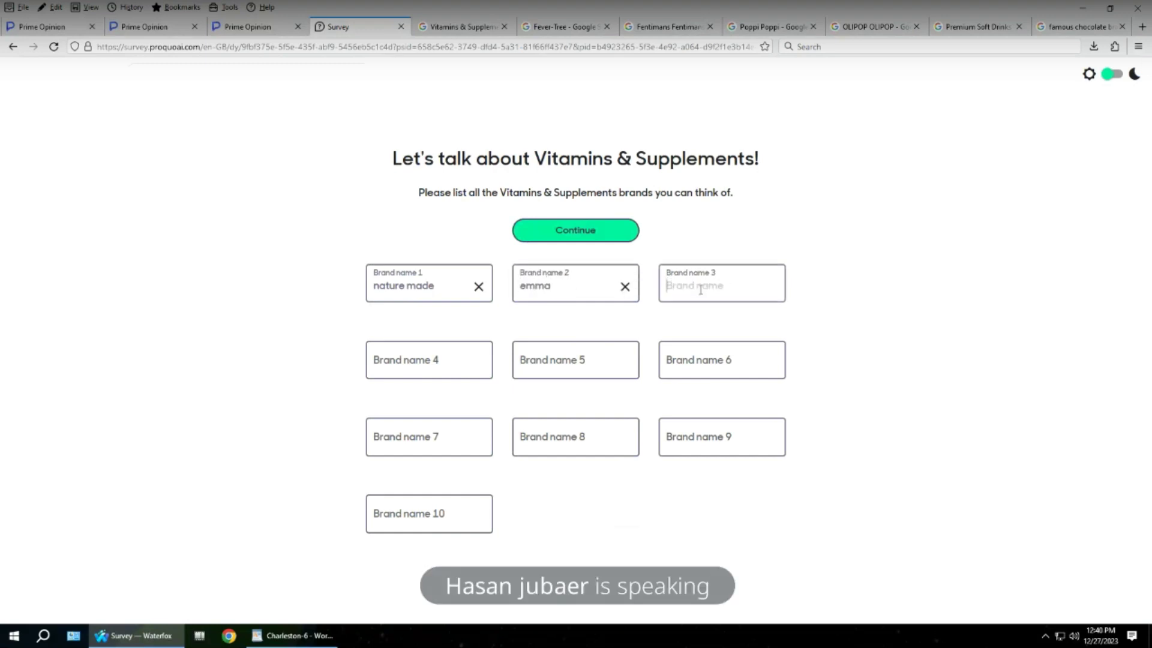
text(garden of life)
click(545, 228)
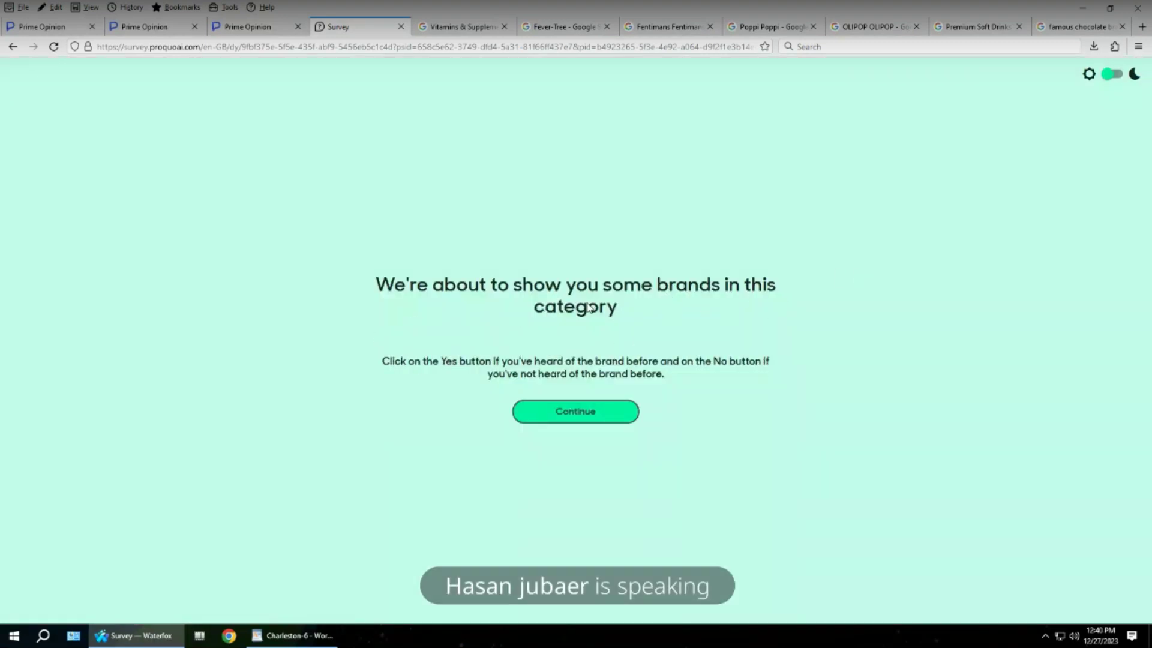
- Complete the practice cards by marking Tesla as heard of and the unknown logo as not heard of, then start the brand questions
click(606, 424)
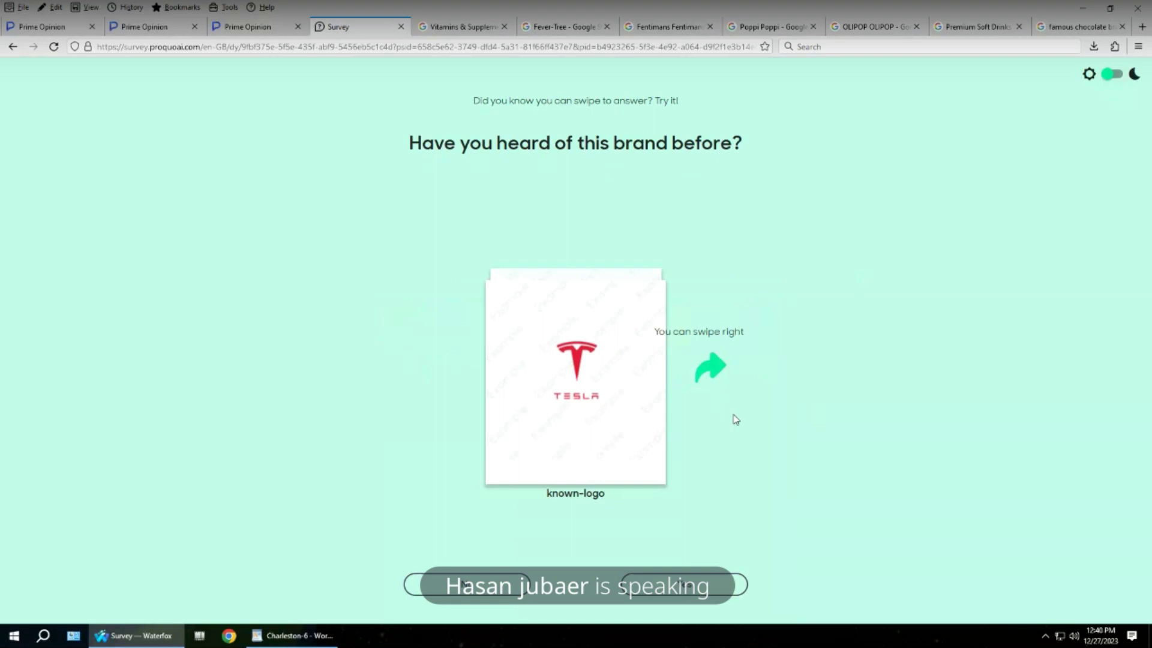
click(672, 583)
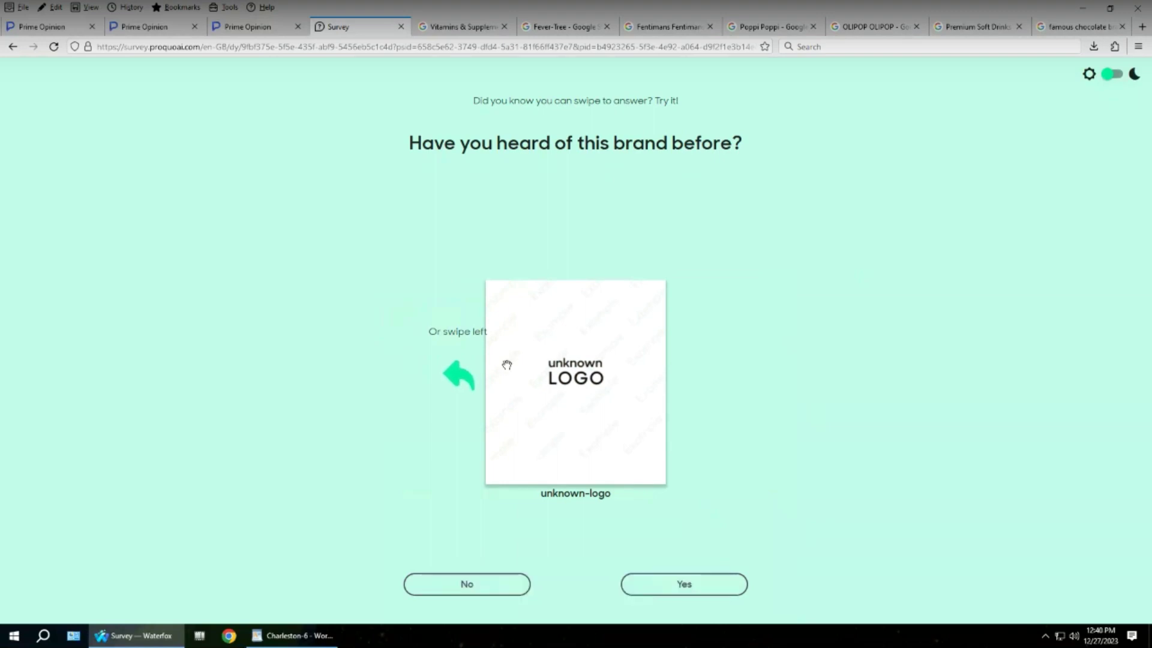
drag(608, 371, 278, 406)
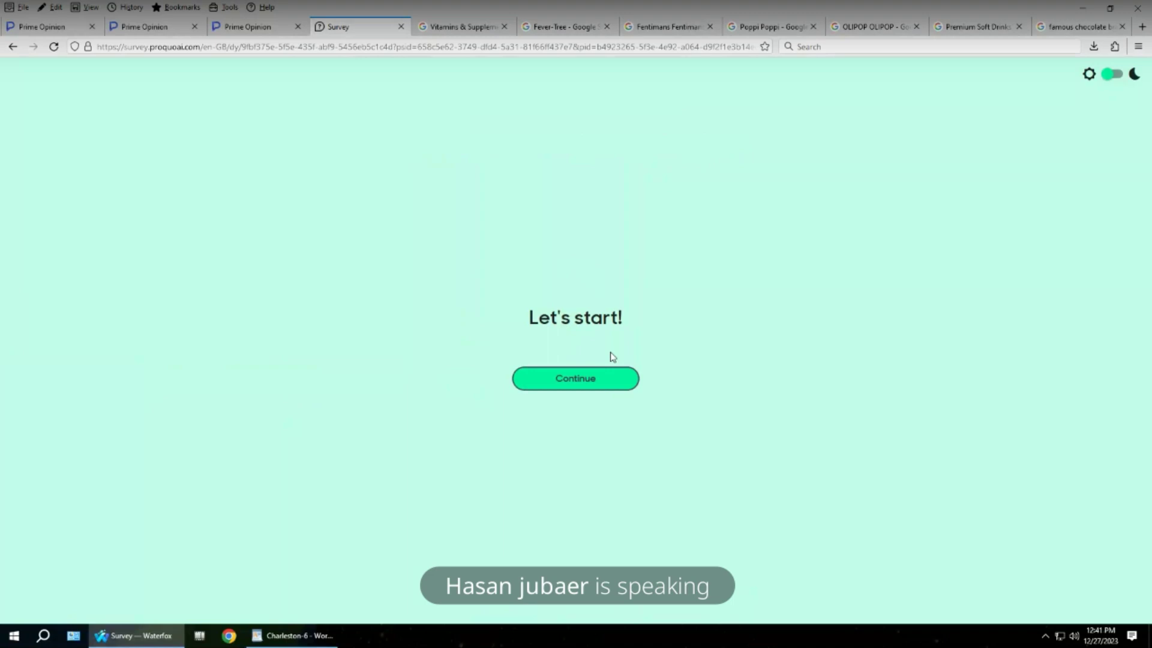
click(588, 378)
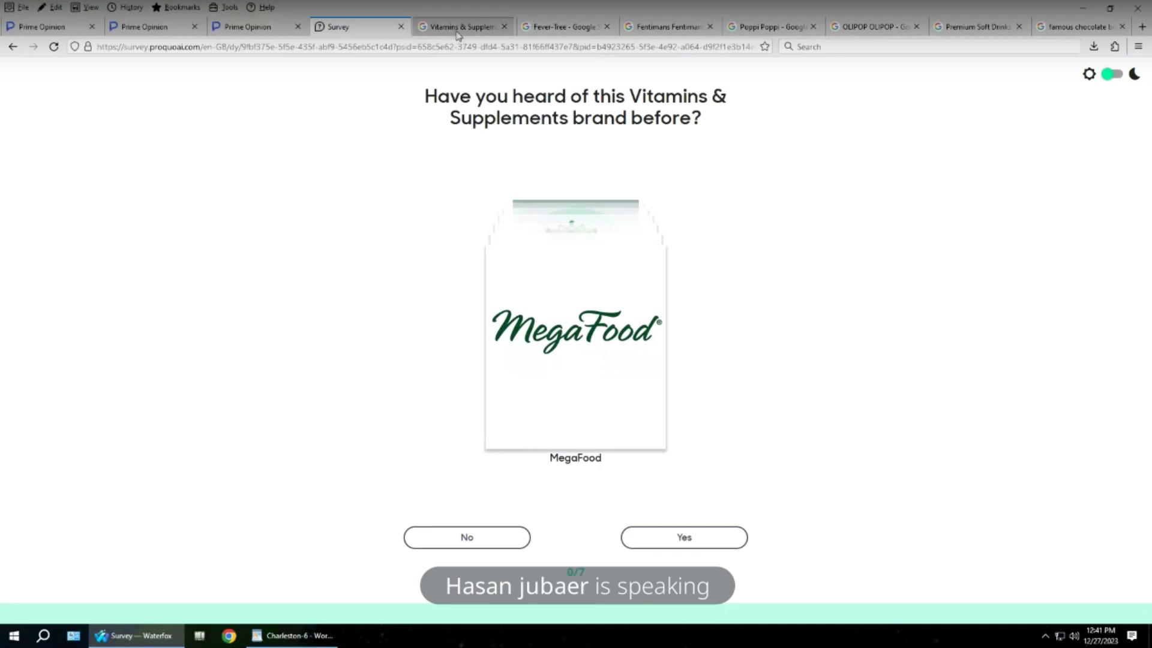
- Answer that MegaFood and Terraseed are brands not heard of before
drag(368, 377, 46, 455)
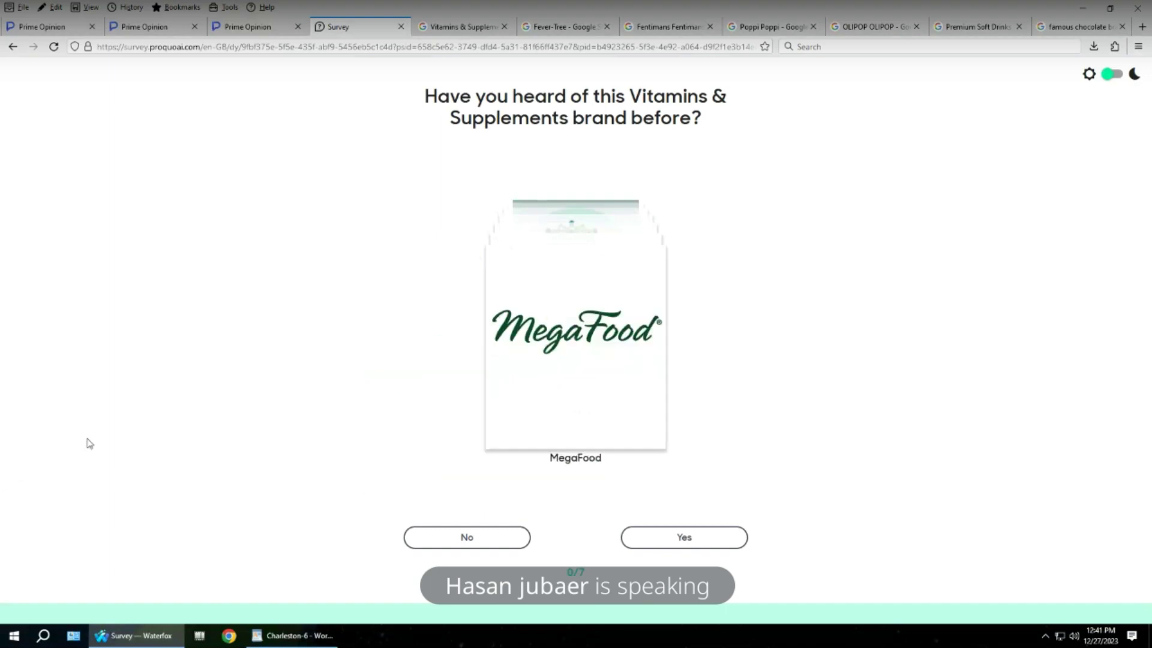
drag(578, 322, 373, 369)
click(476, 540)
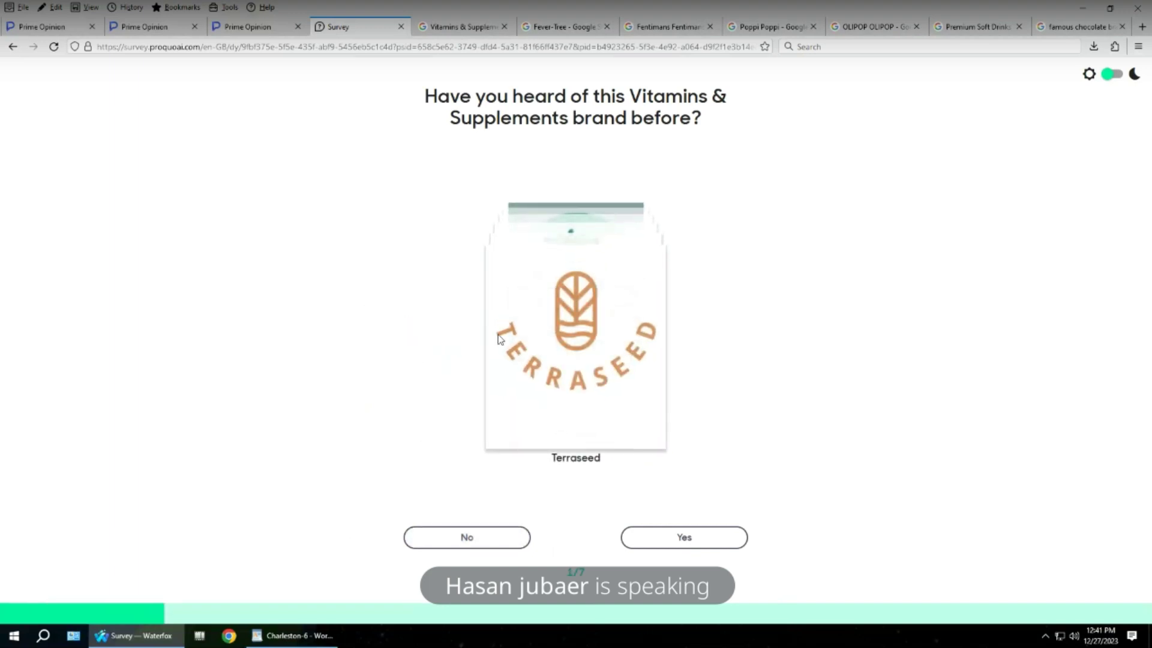
click(466, 541)
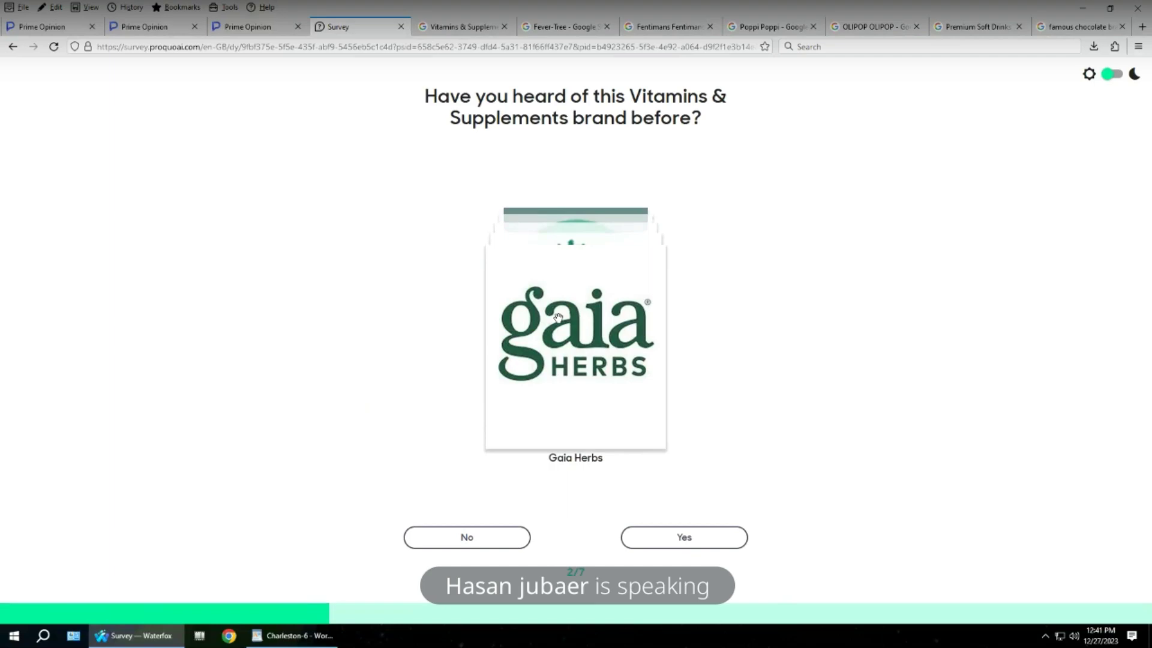
- Check the supplement brand search results for Gaia Herbs, then mark Gaia Herbs and Pure Synergy as not heard of in the survey
click(462, 27)
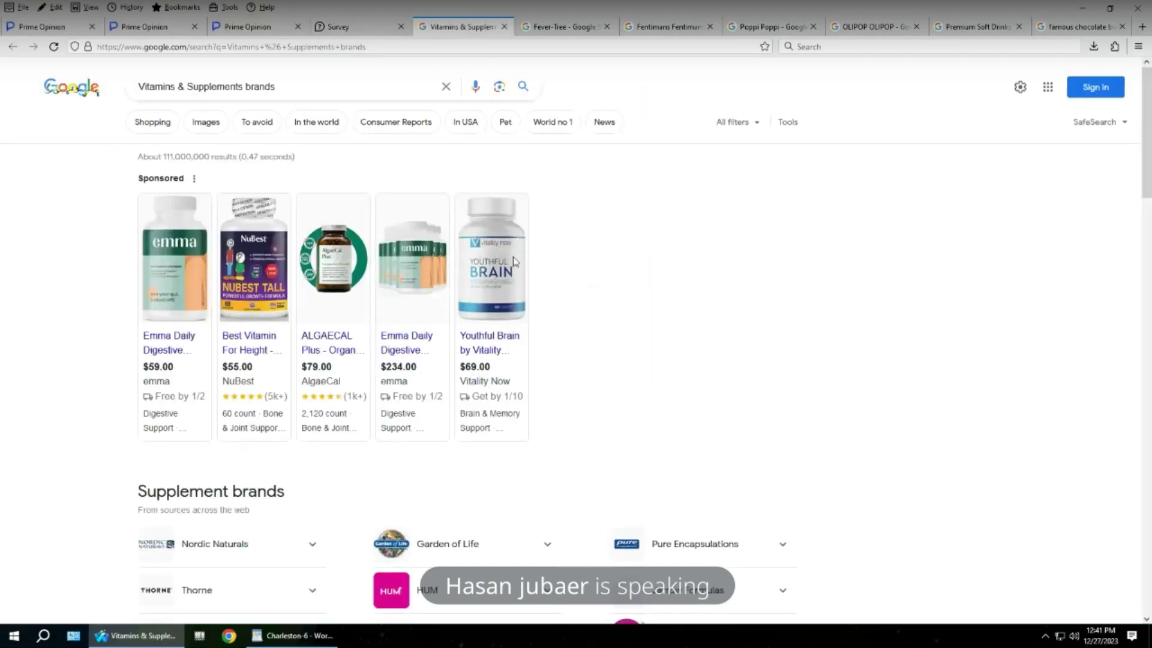
scroll(612, 490, down, 4)
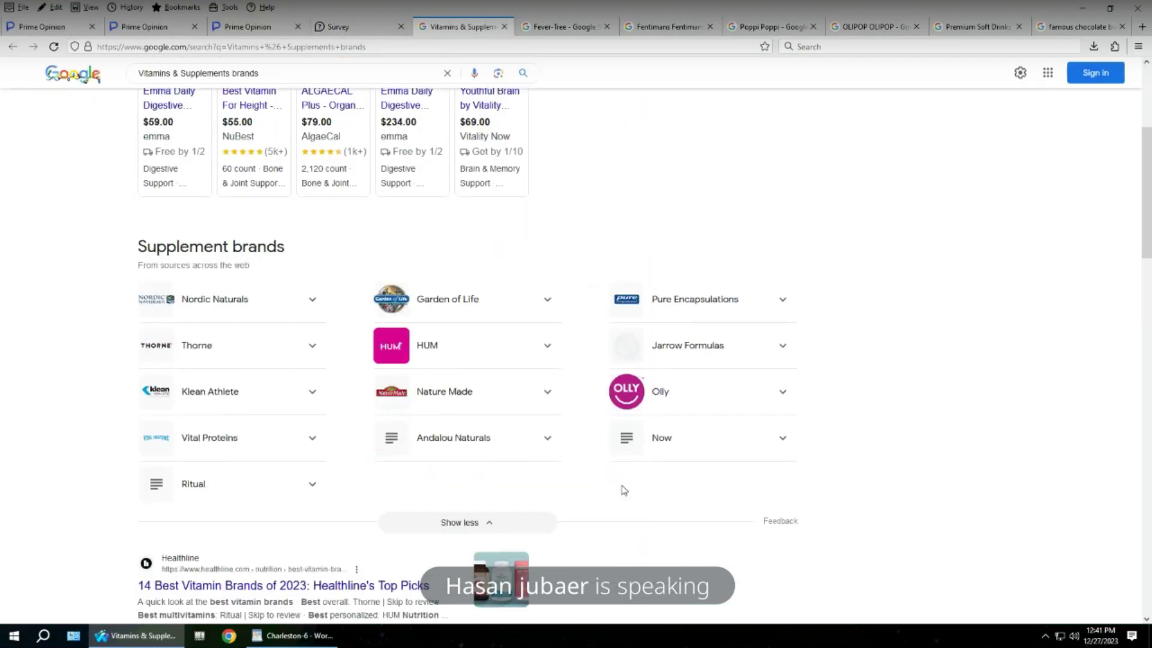
scroll(624, 490, down, 3)
scroll(622, 489, down, 6)
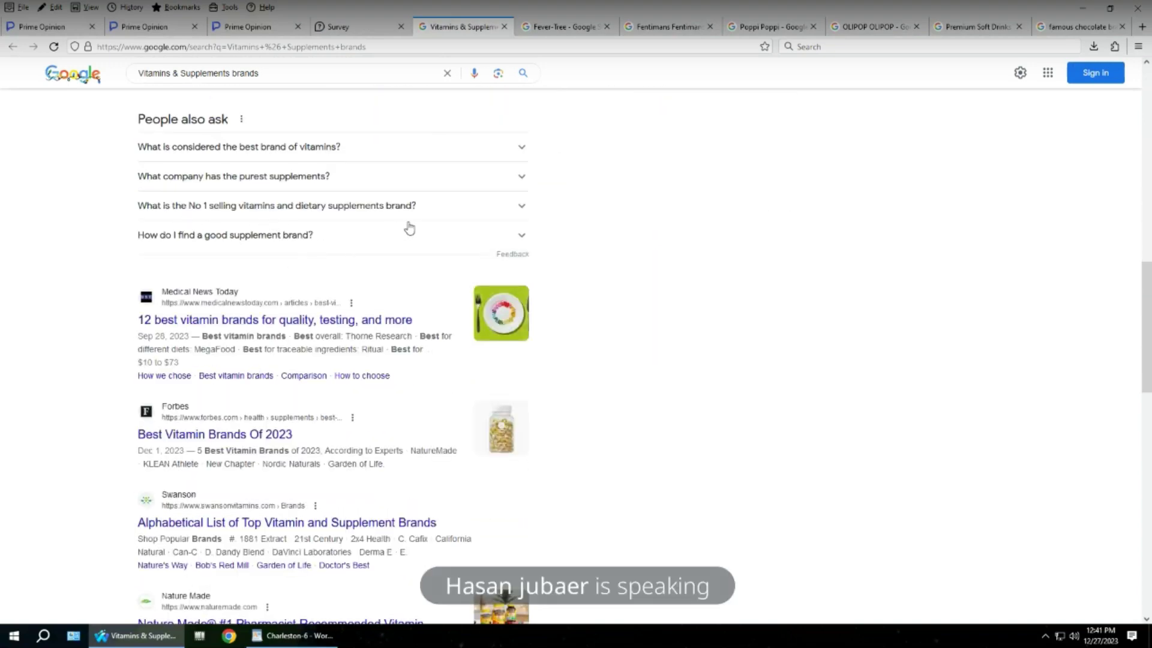
scroll(630, 388, down, 2)
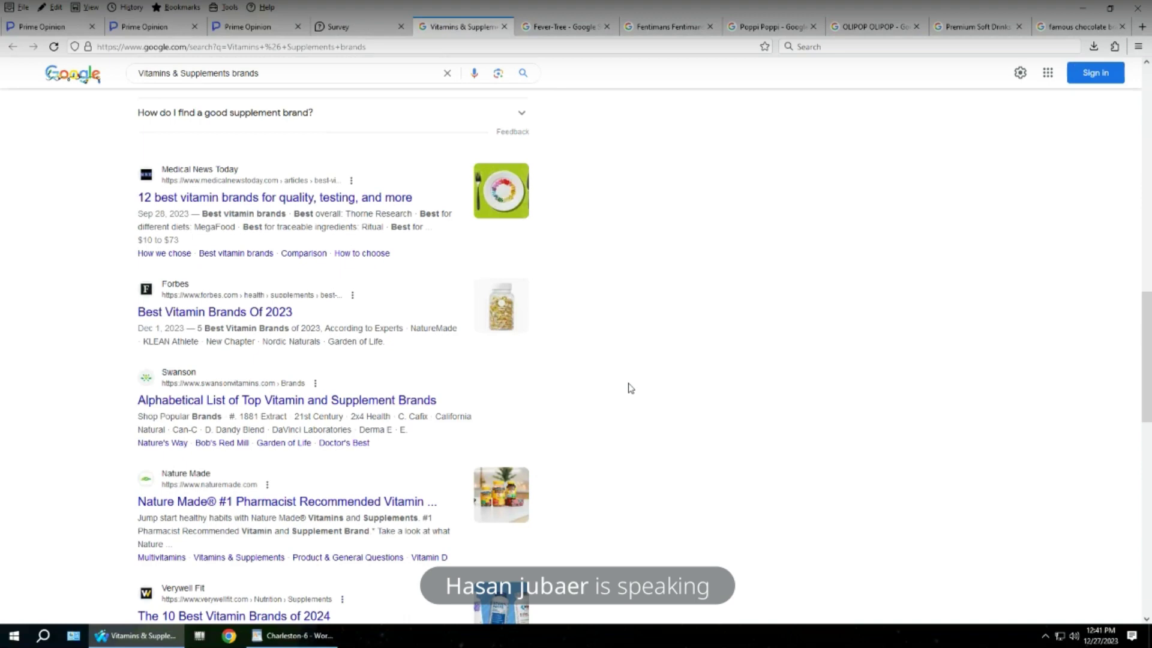
scroll(630, 388, down, 3)
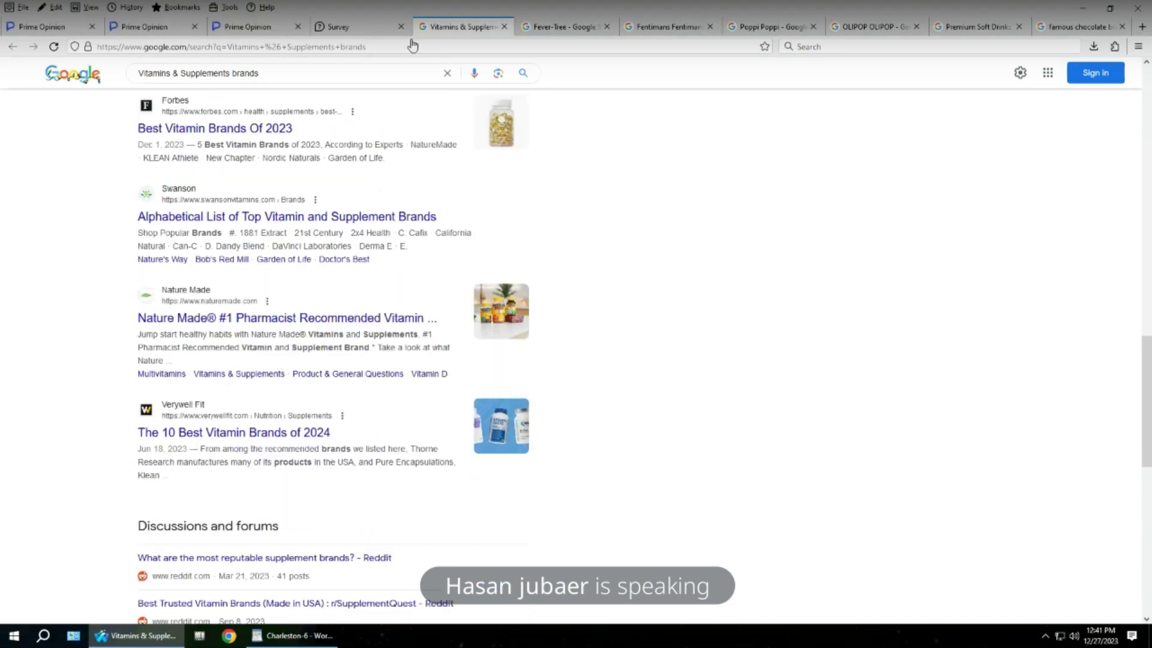
click(353, 28)
click(471, 539)
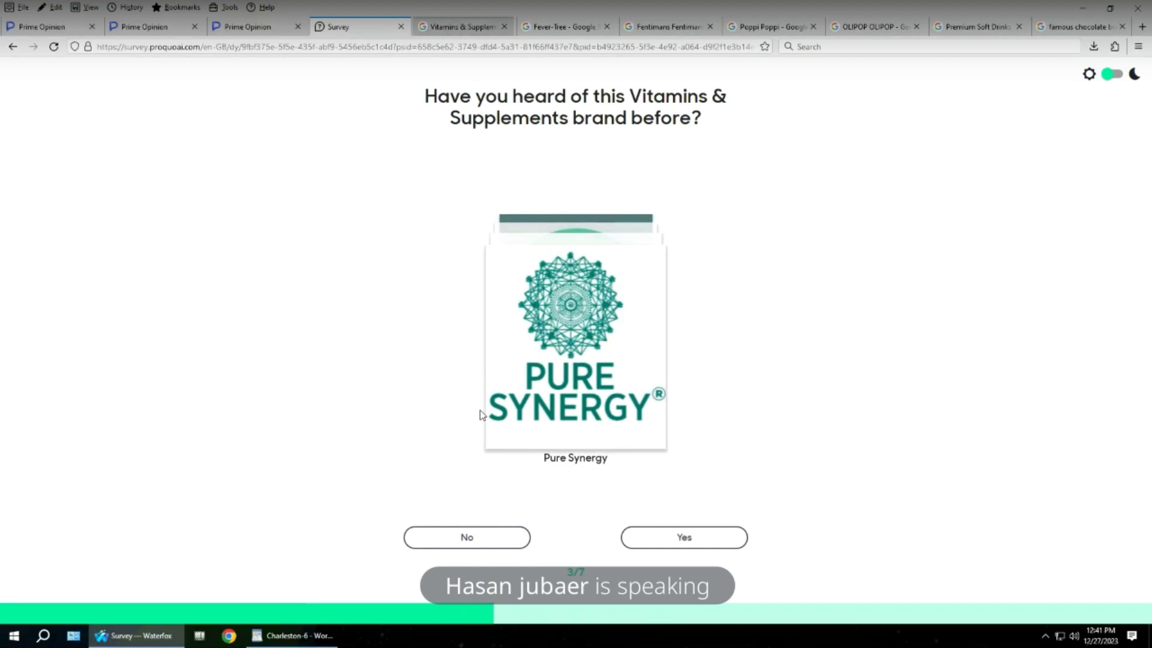
click(480, 532)
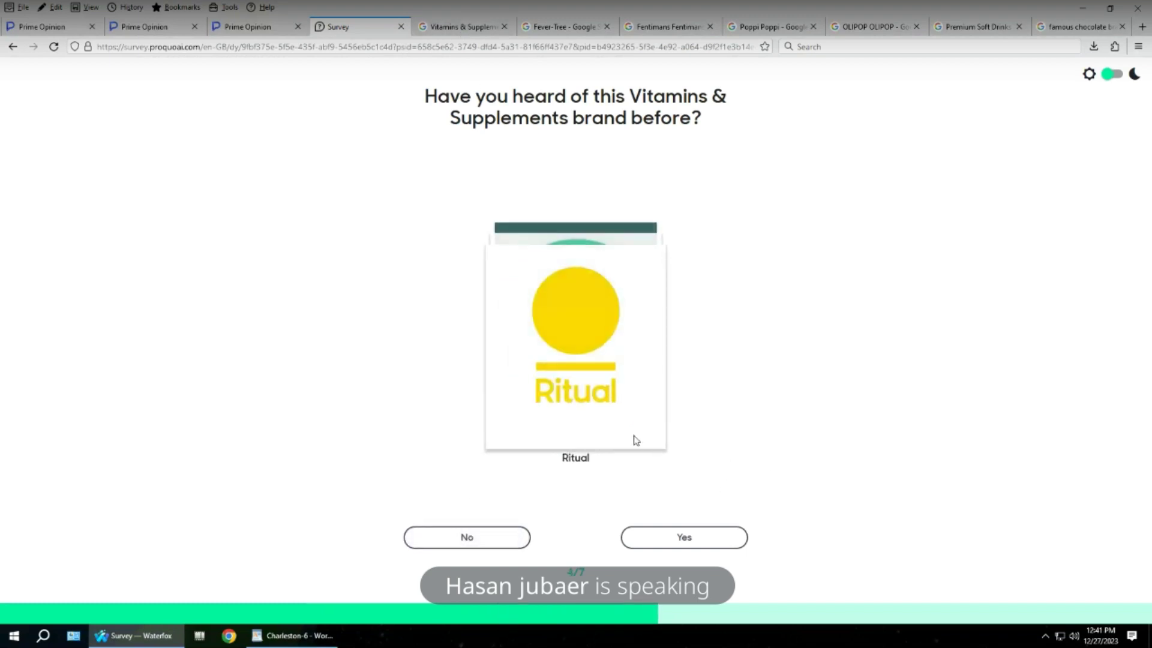
- Search the web for ritual in place of the vitamins and supplements brands query
click(447, 25)
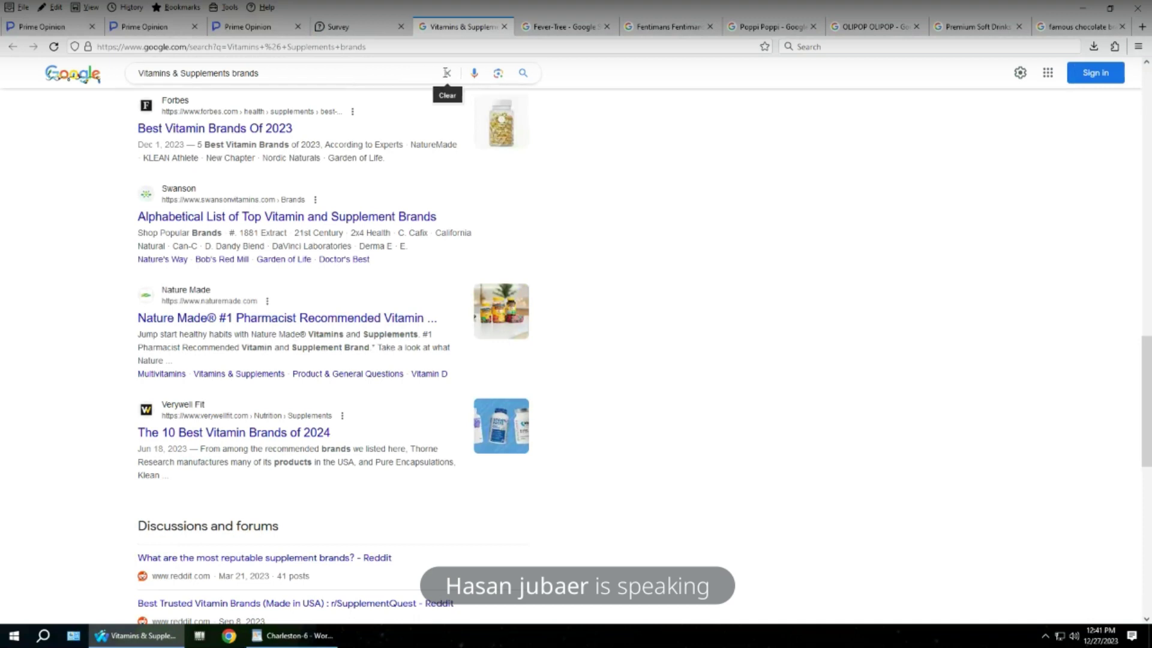
click(446, 75)
text(ritual)
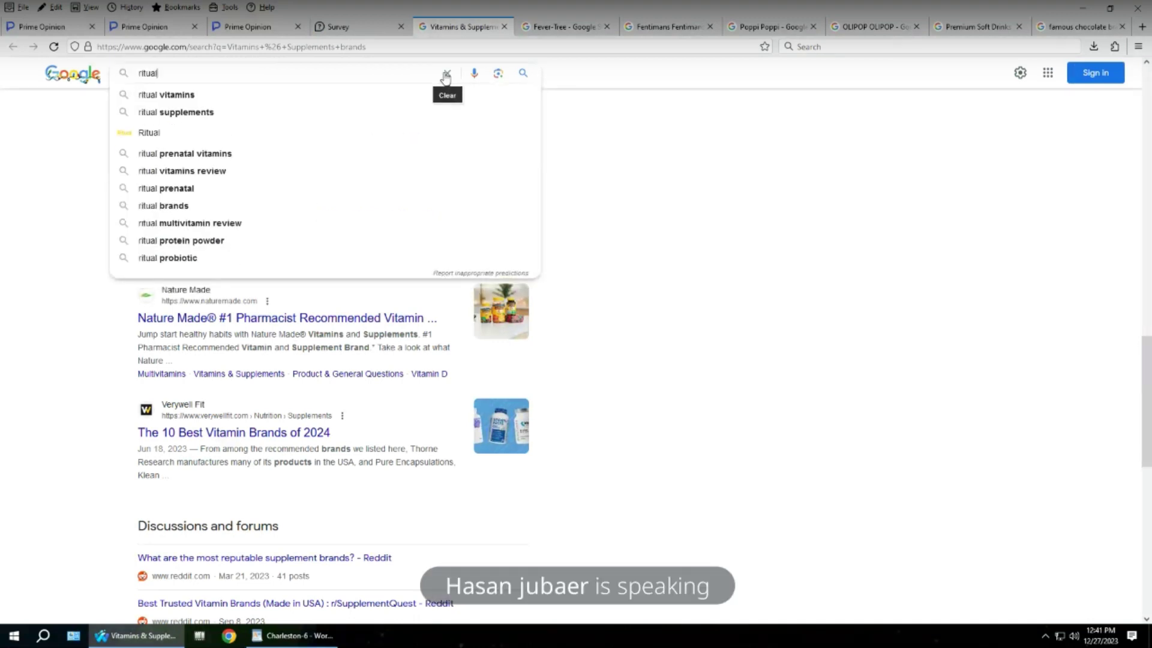
key(Return)
- Back in the survey, mark Ritual, Ora Organic and Athletic Greens as brands heard of before
click(347, 34)
click(684, 537)
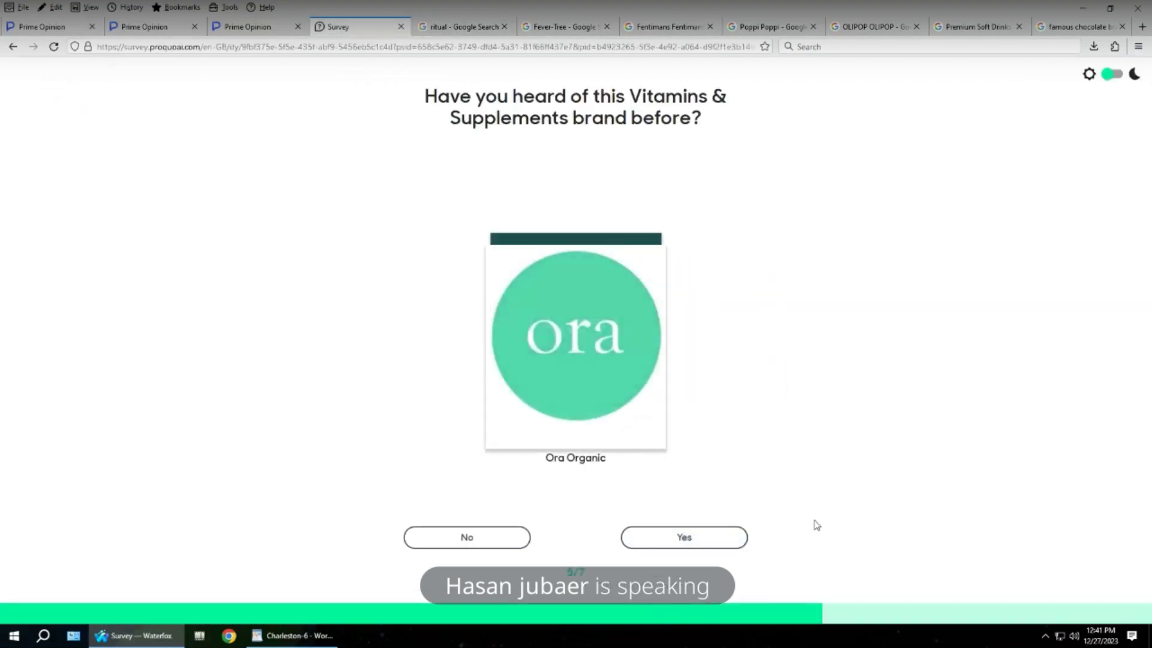
click(677, 539)
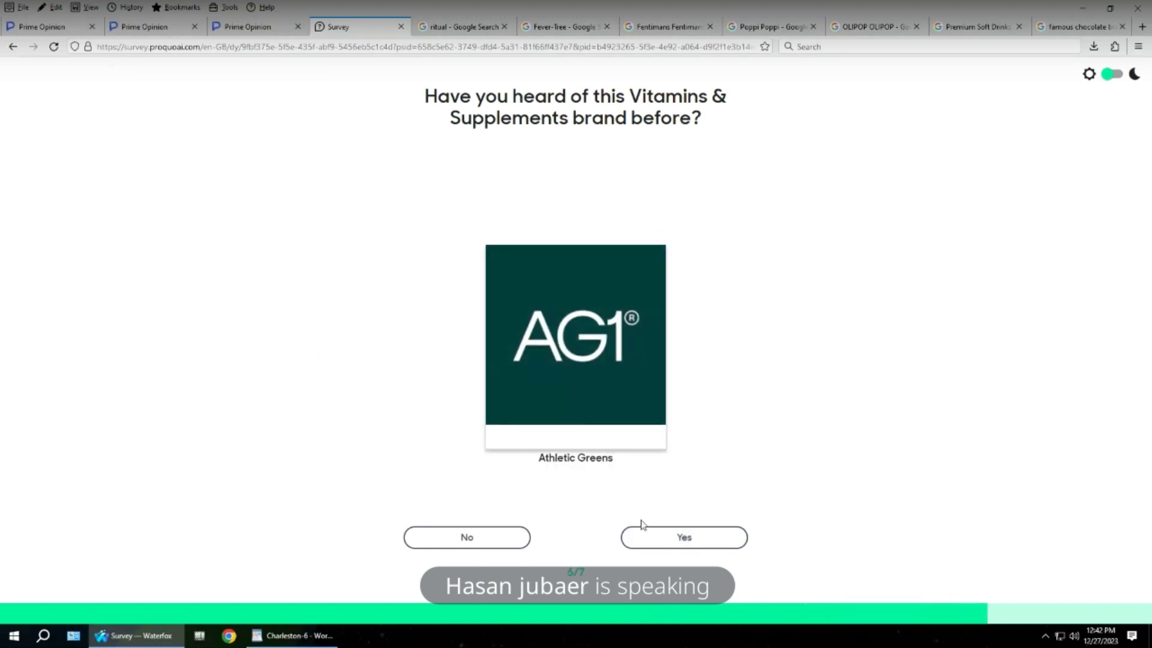
click(663, 543)
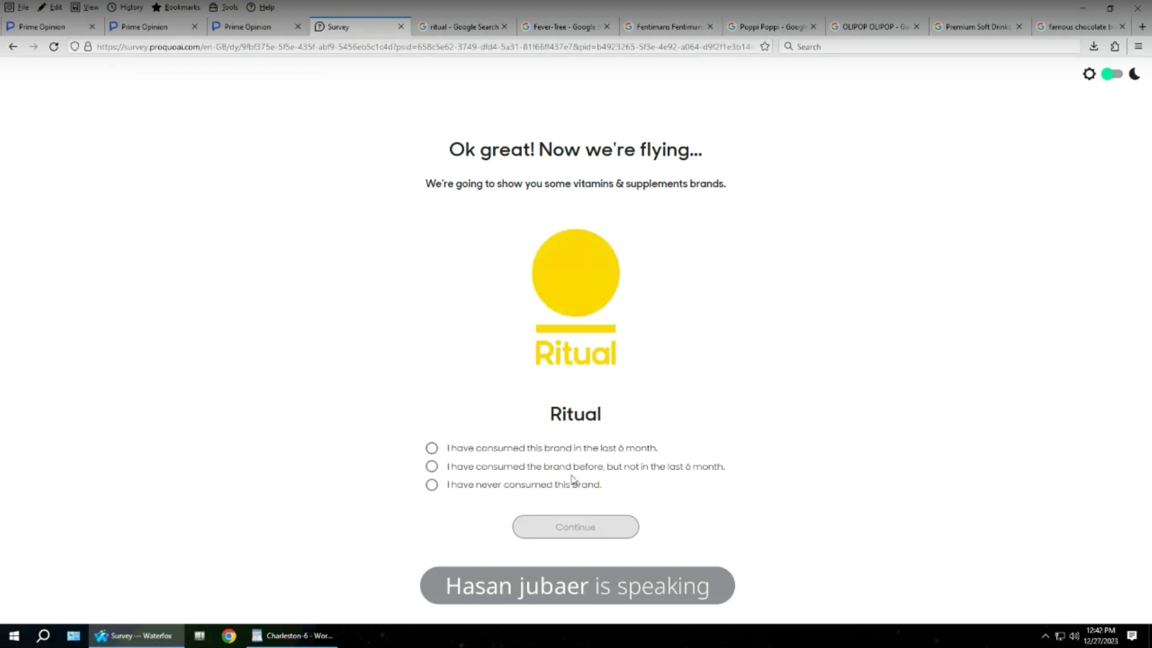
- Report consuming Ritual and Athletic Greens in the last 6 months, and the brand between them before but not in the last 6 months
click(531, 454)
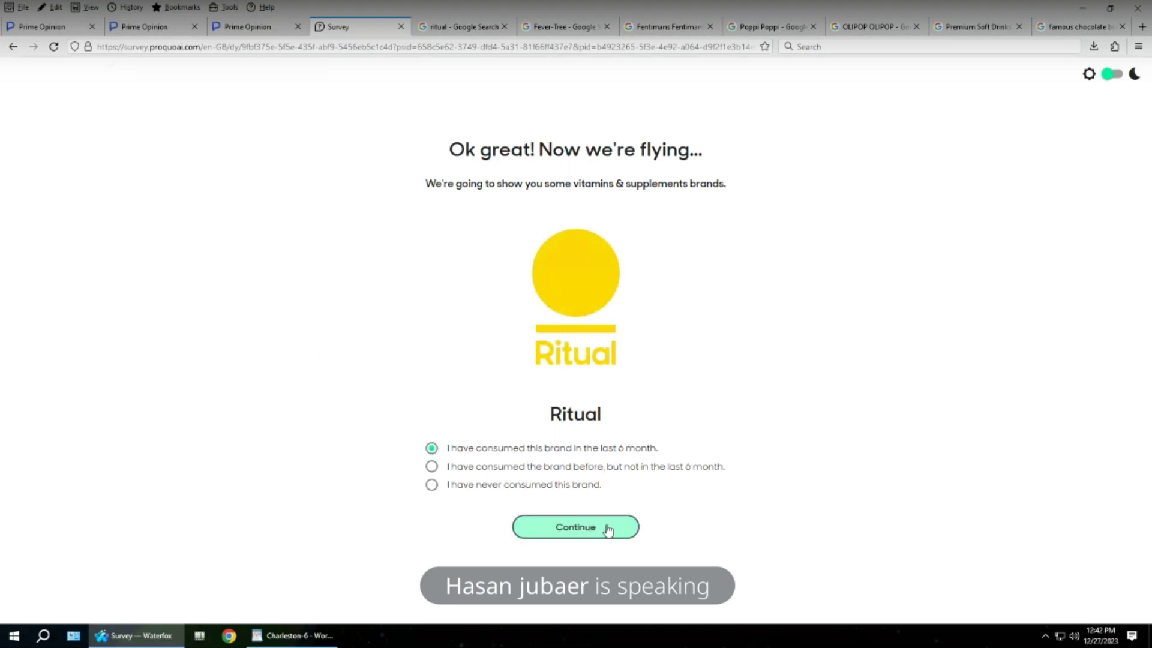
click(604, 526)
click(521, 470)
click(610, 534)
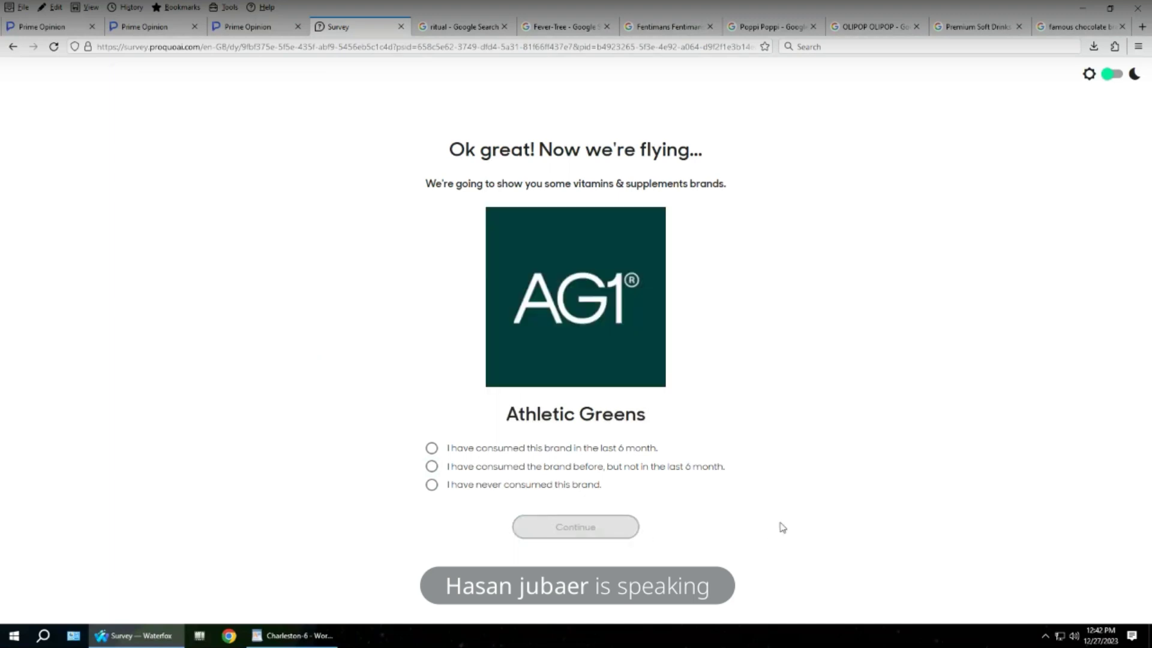
click(491, 455)
click(613, 534)
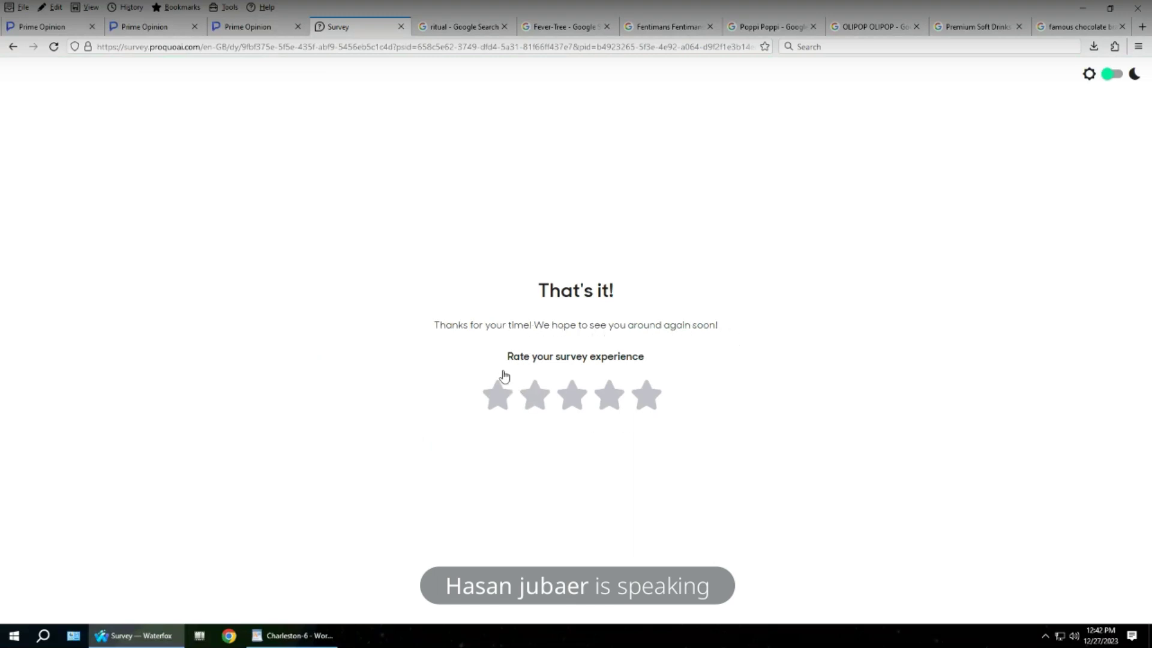
- Rate the survey five stars and submit the comment "the left and right swipe options are not working properly, you should improve it very soon."
click(646, 396)
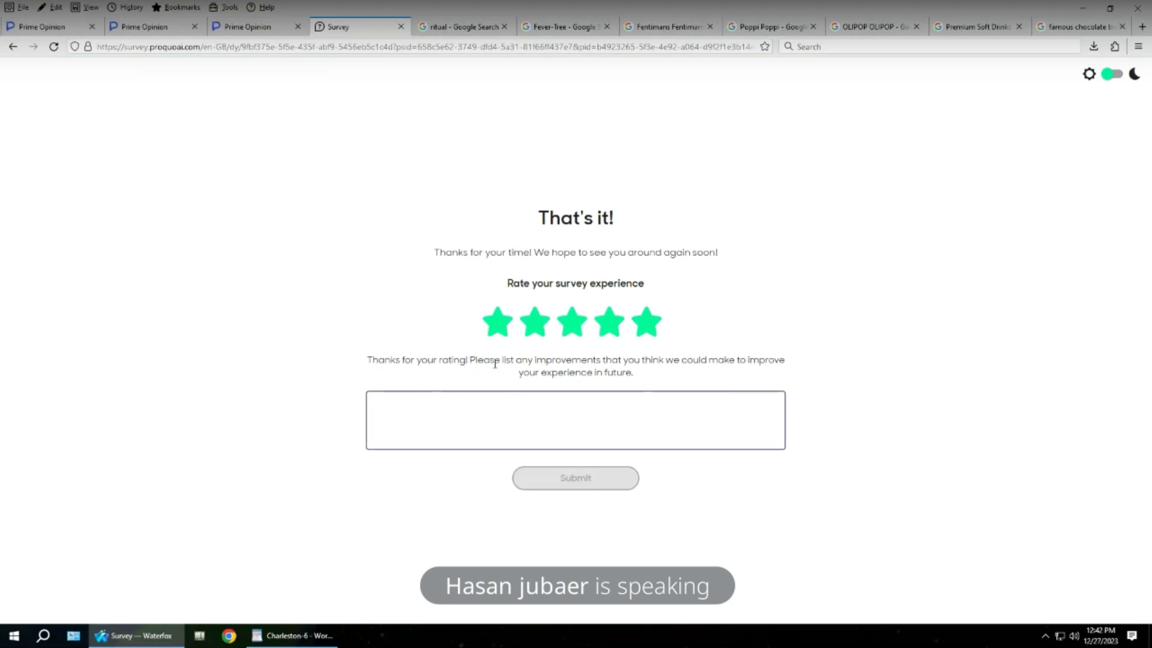
click(492, 414)
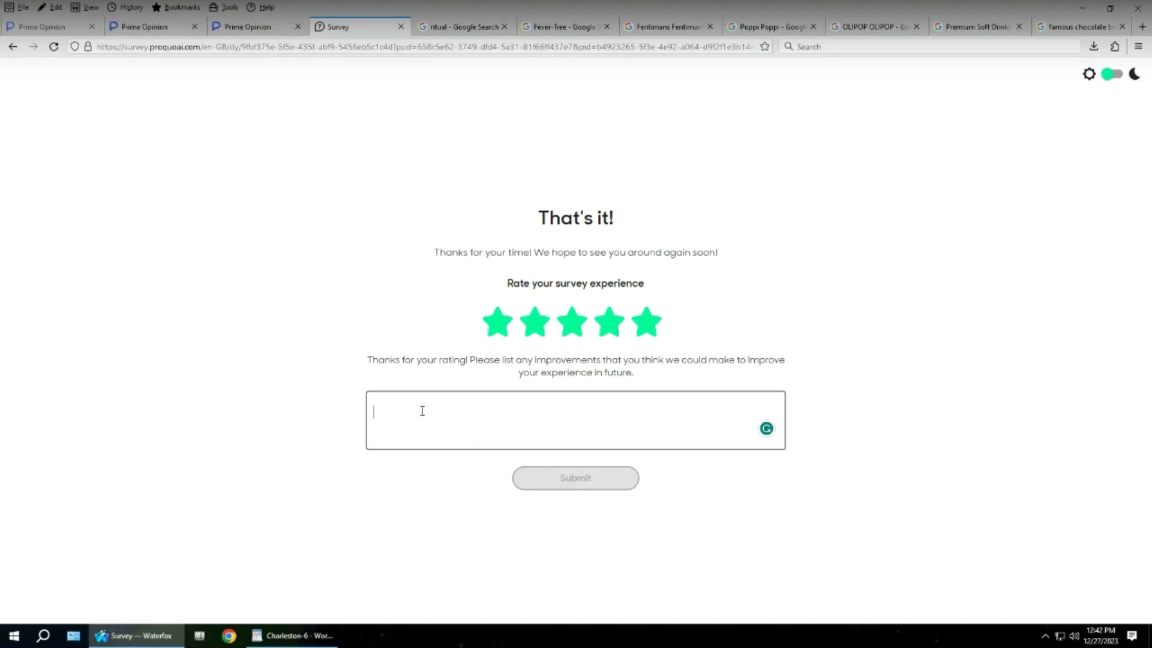
text(th)
key(BackSpace)
key(BackSpace)
key(BackSpace)
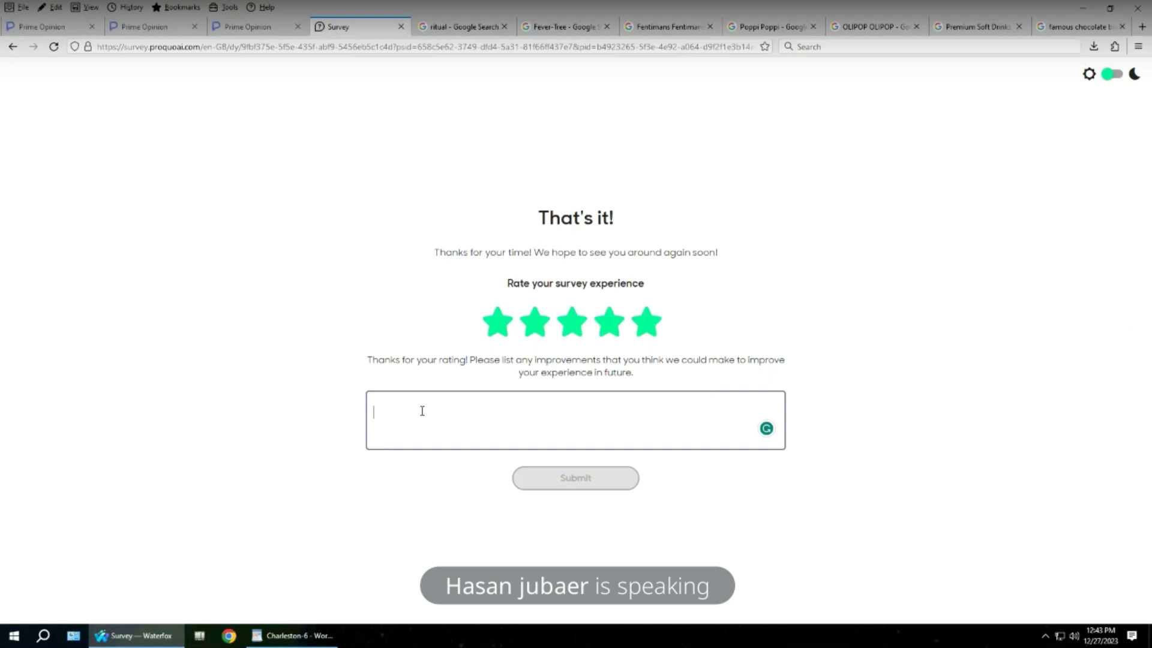
text(the)
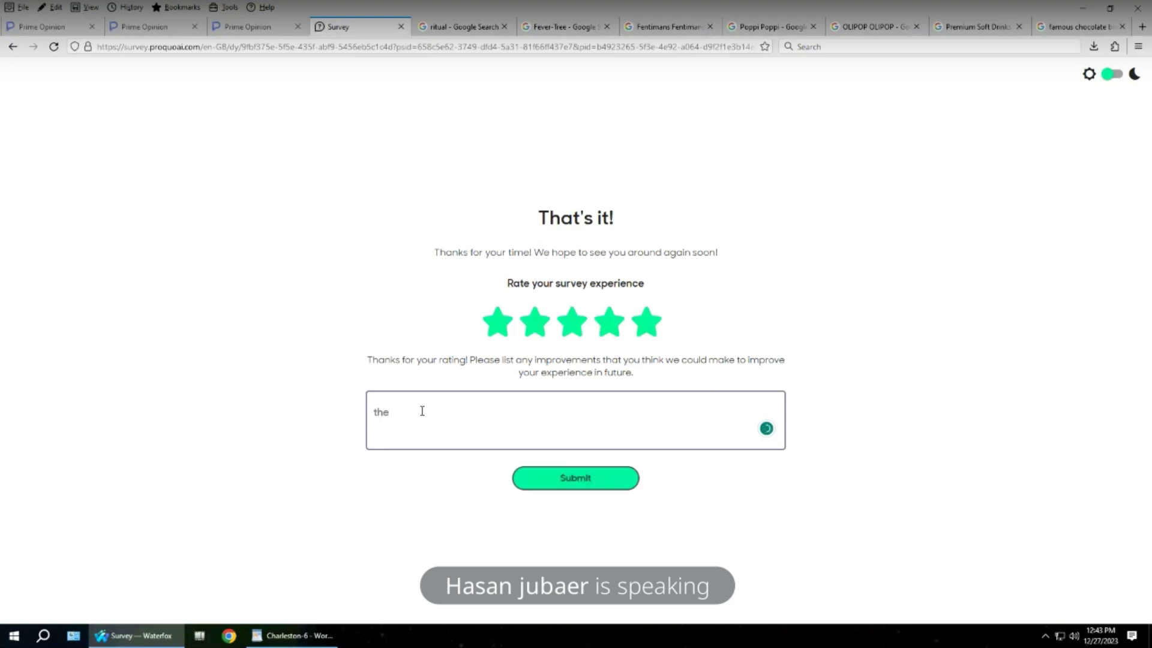
text( left and right swipe o)
text(ptions are not worki)
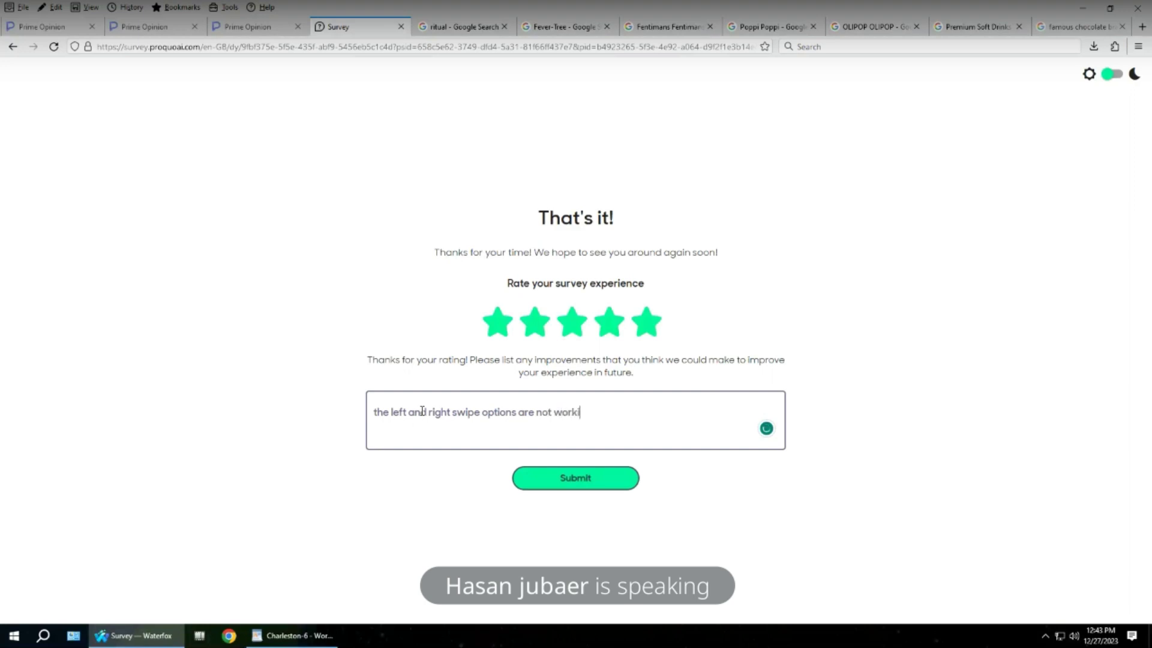
text( p)
key(BackSpace)
text(roperly, you should im)
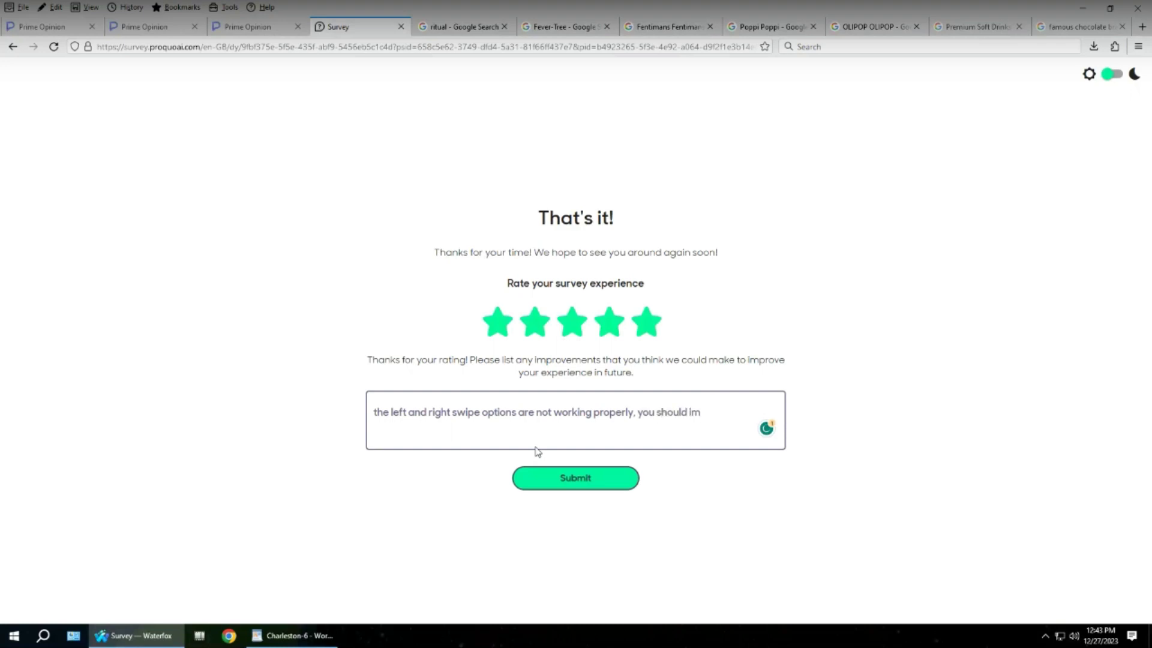
text(prove i)
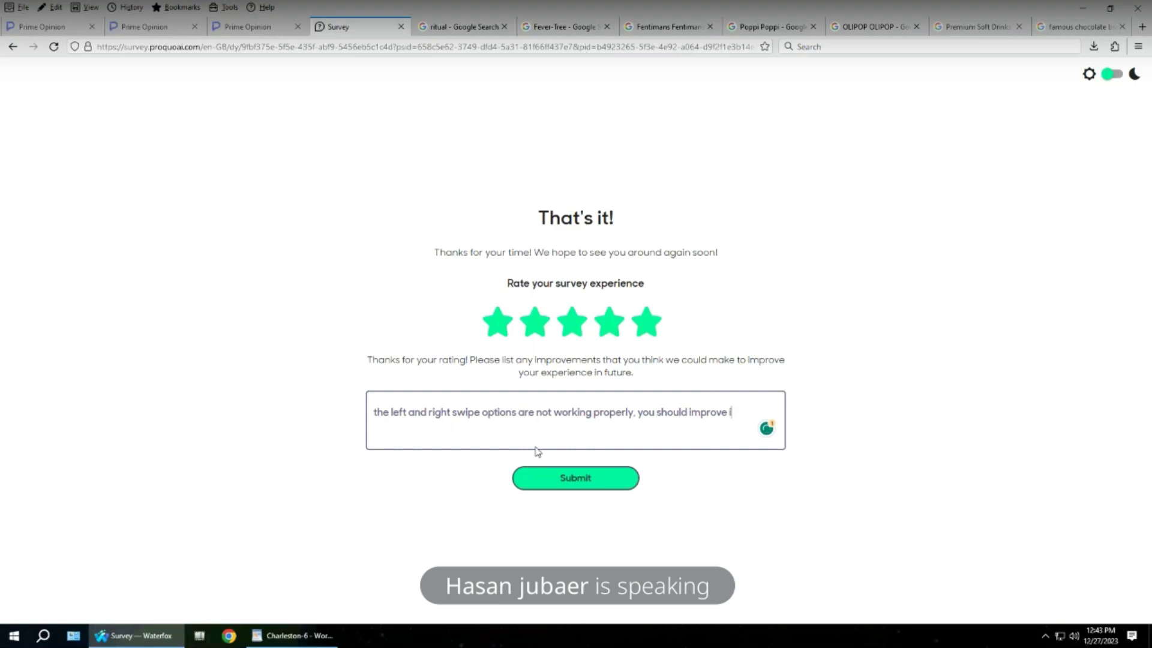
text(t very soon.)
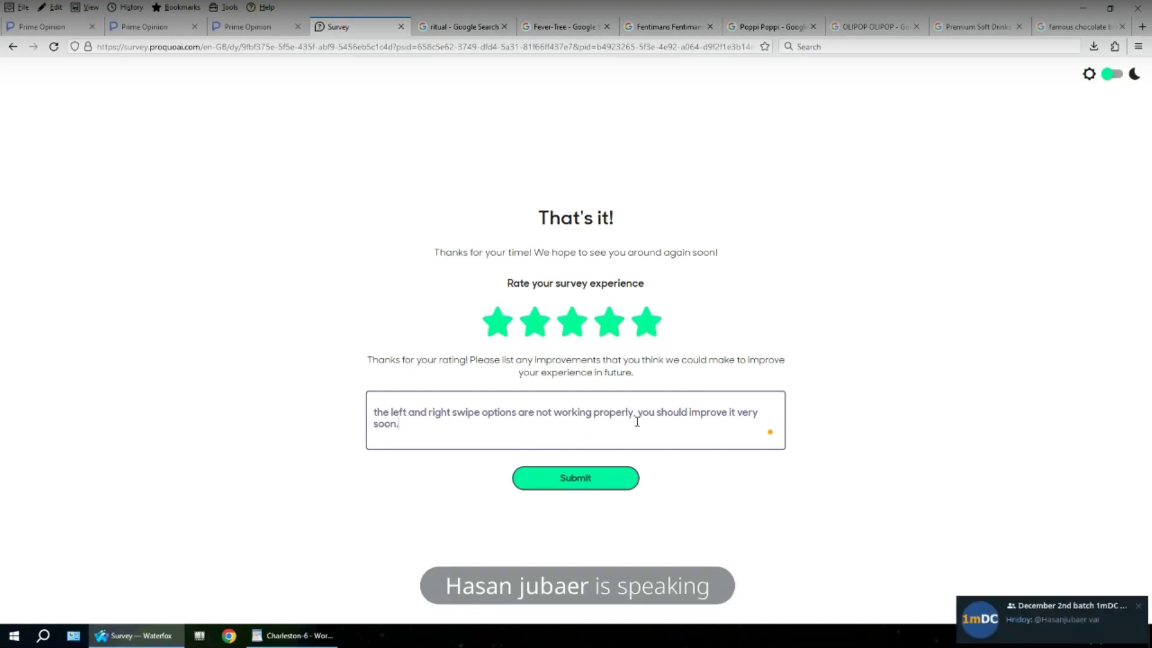
click(612, 478)
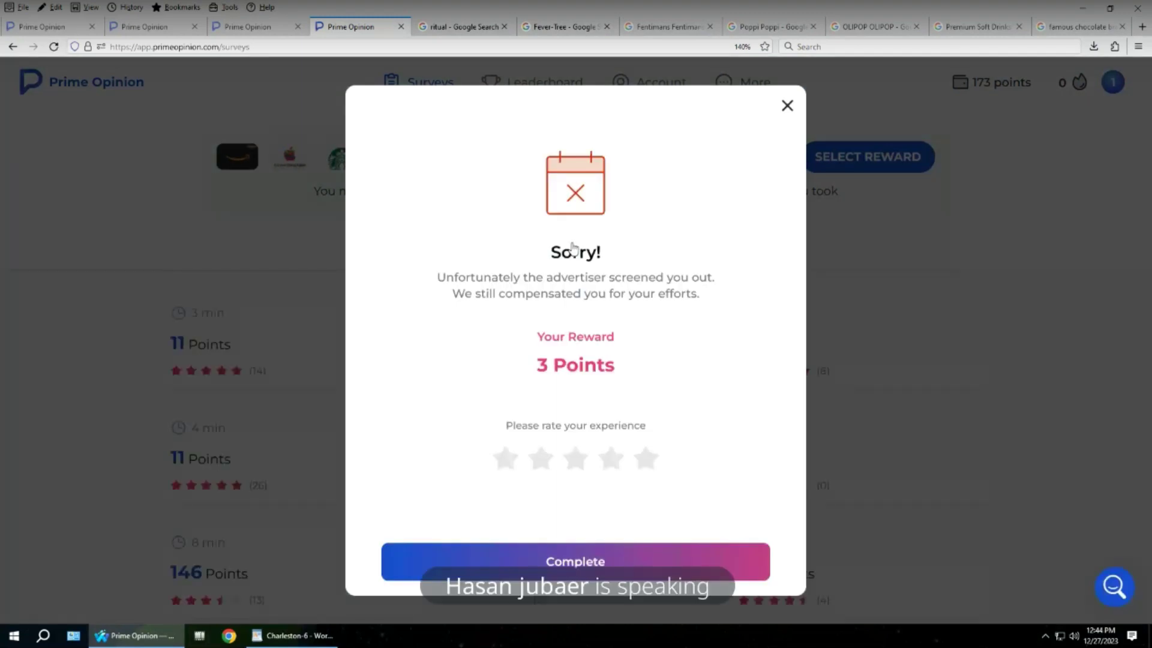
- Dismiss the survey result, choose the 4-minute, 19-point survey and answer Yes to being registered to vote to start it
click(788, 111)
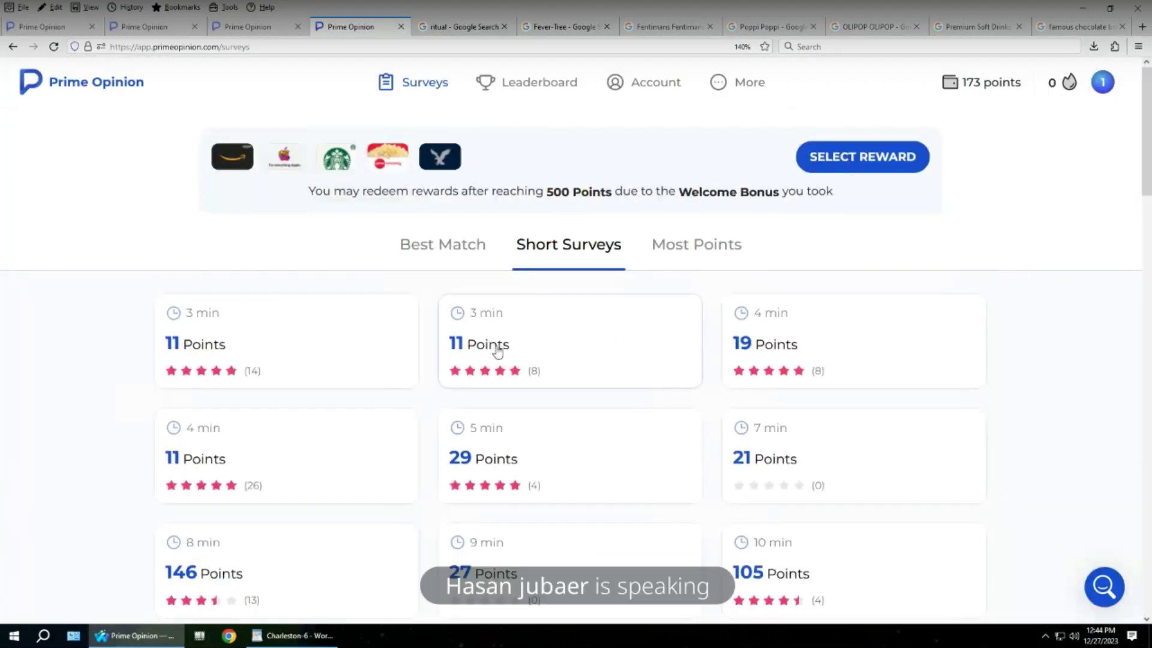
mouse_move(703, 10)
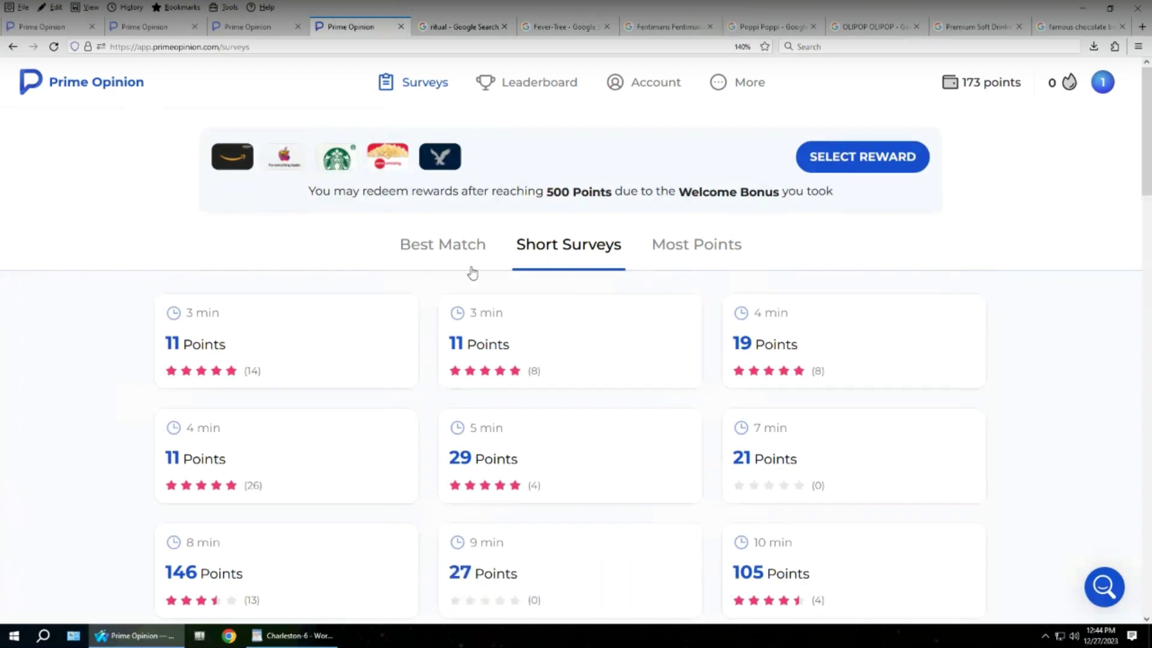
click(772, 350)
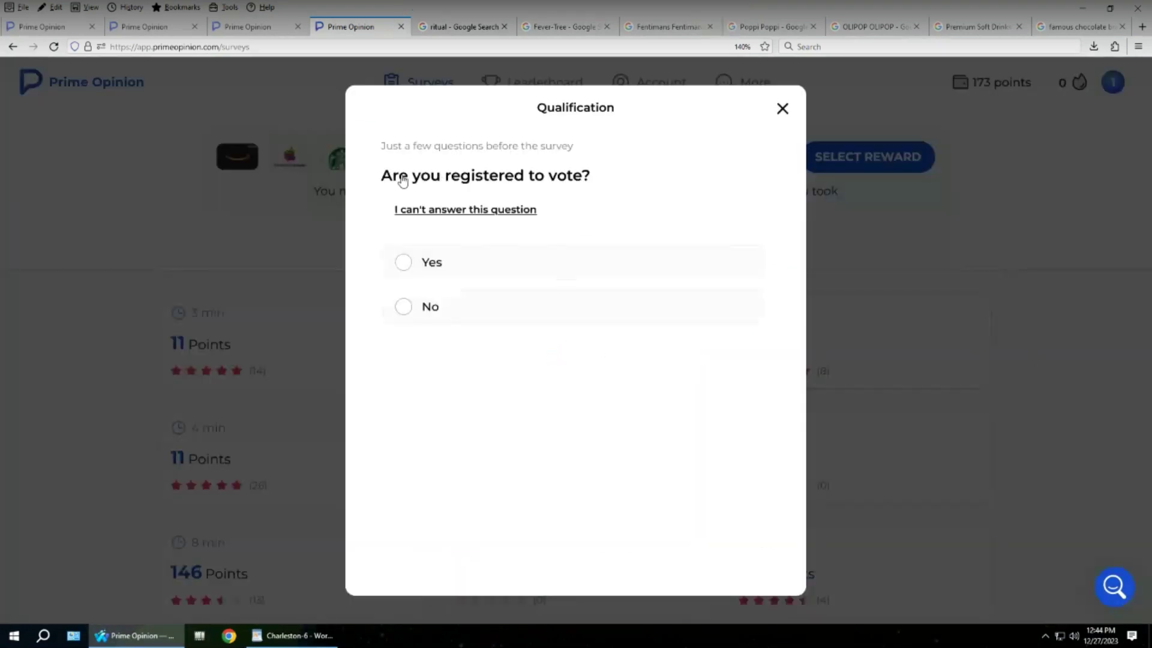
click(543, 307)
click(558, 280)
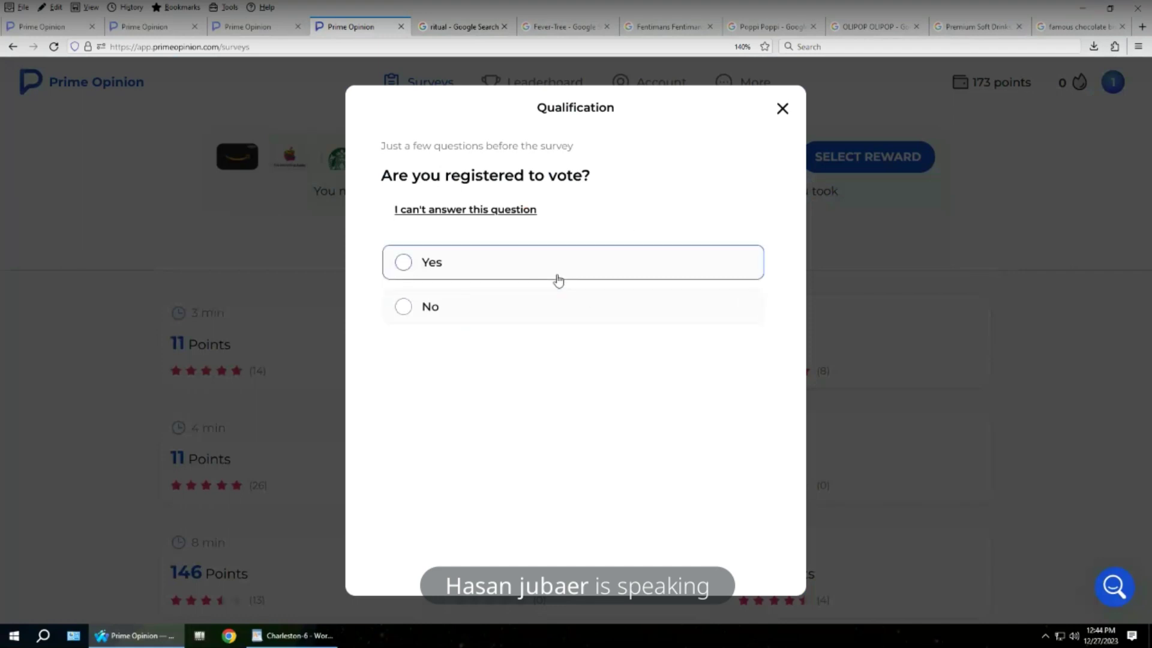
click(618, 557)
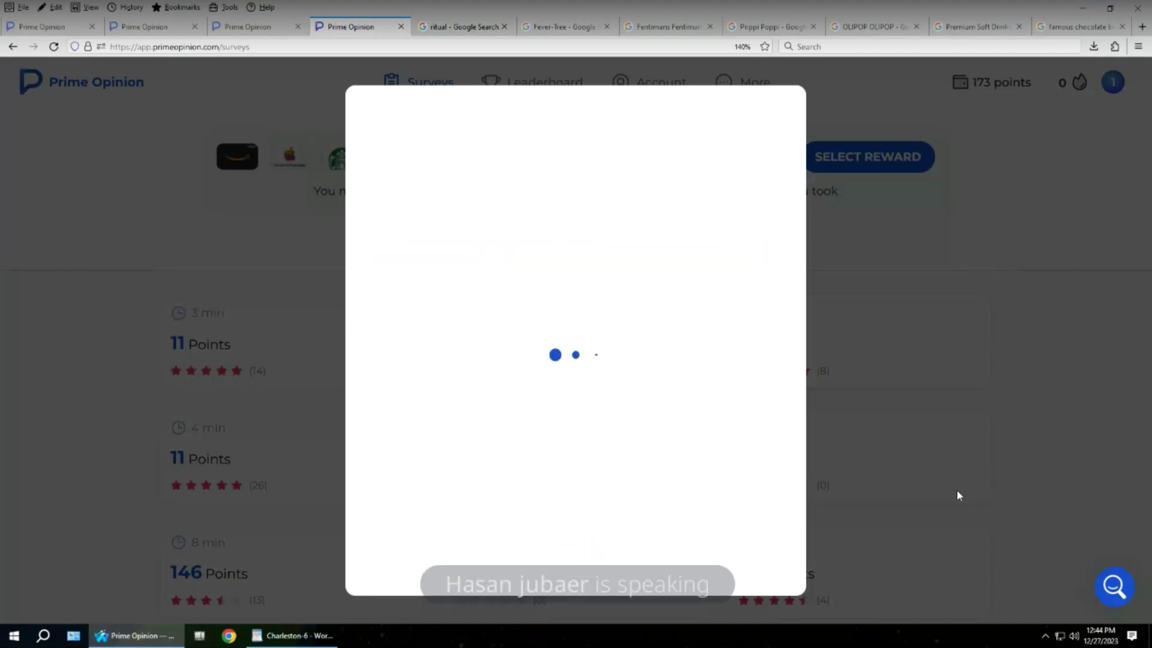
click(570, 351)
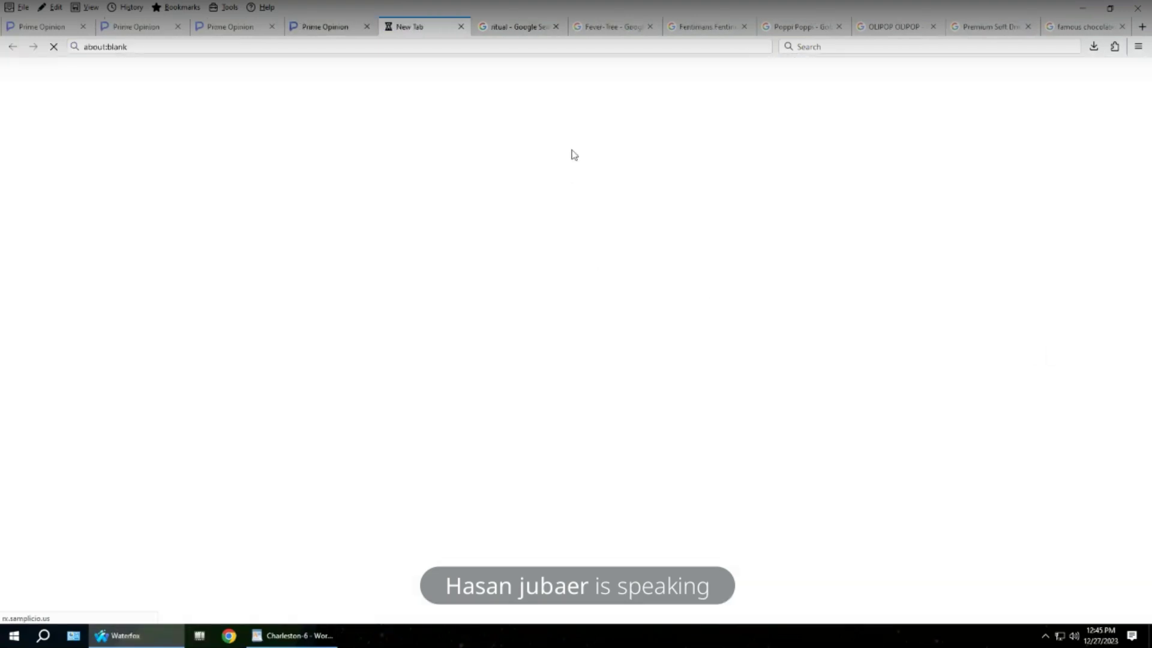
- Close all the leftover Google search tabs, from ritual through famous chocolate brands
click(556, 26)
click(556, 26)
click(555, 27)
click(556, 27)
click(555, 27)
click(556, 27)
click(558, 28)
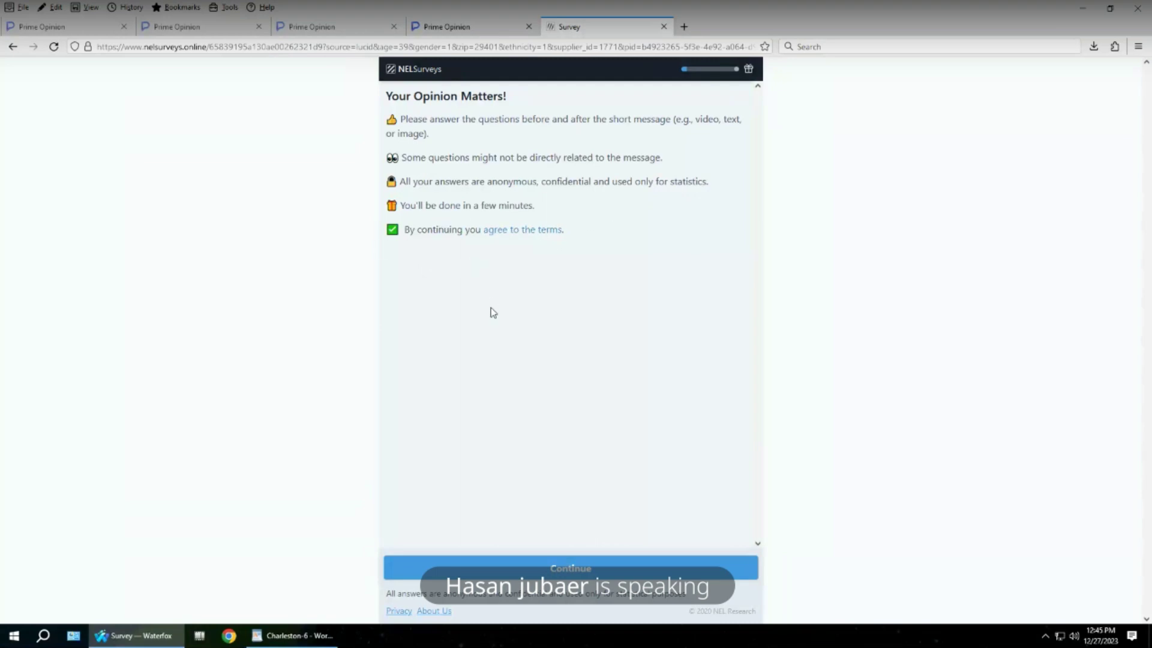
- Accept the NEL survey introduction, then choose Male as gender, select the year of birth and submit both answers
click(570, 564)
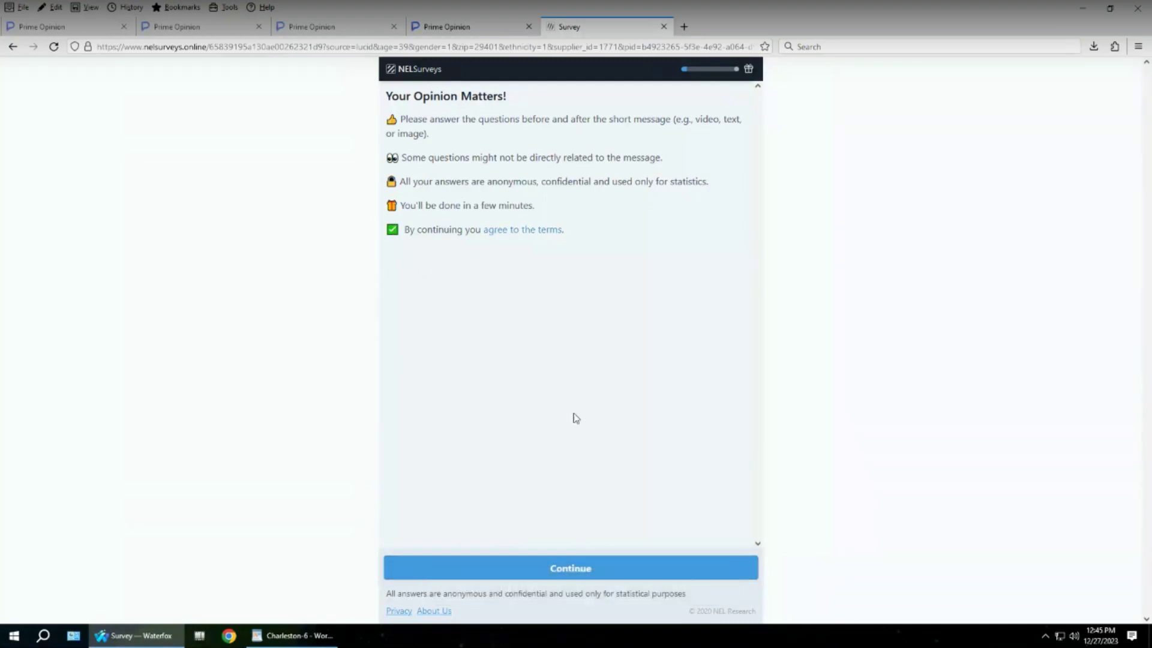
click(583, 572)
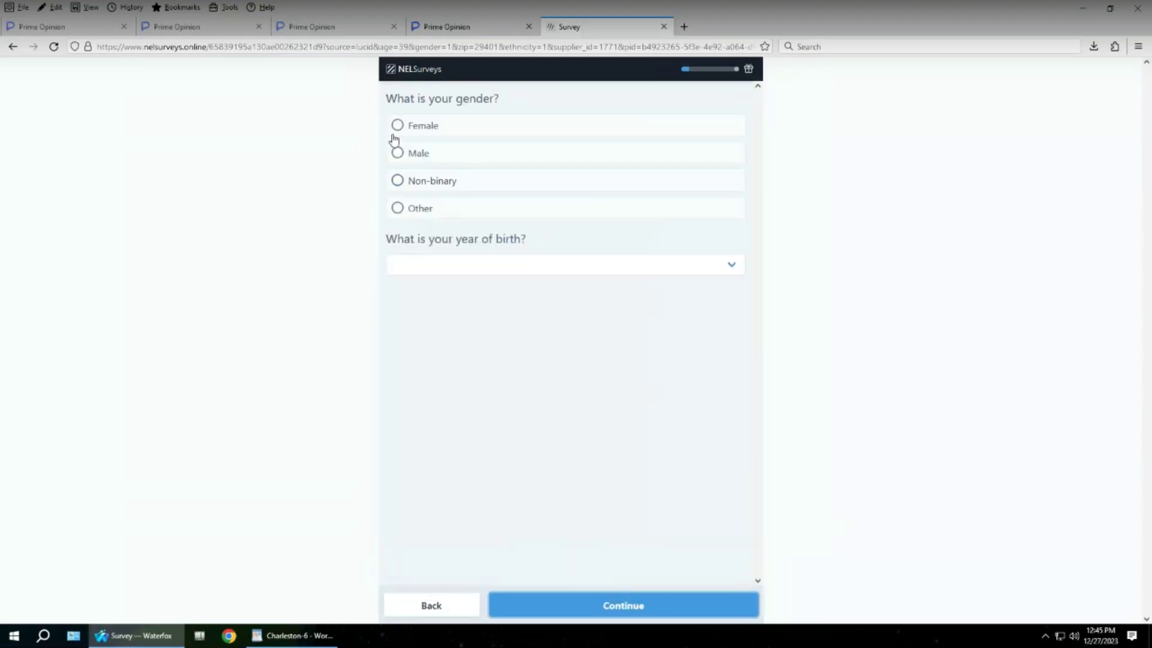
click(397, 153)
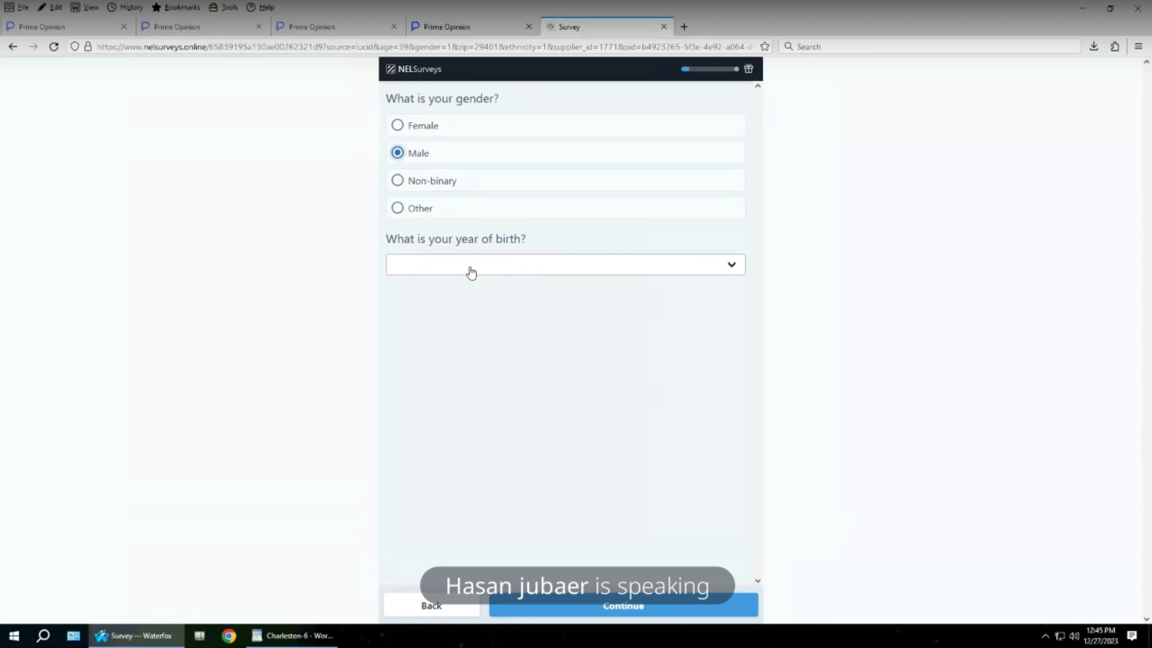
click(471, 273)
scroll(470, 430, down, 10)
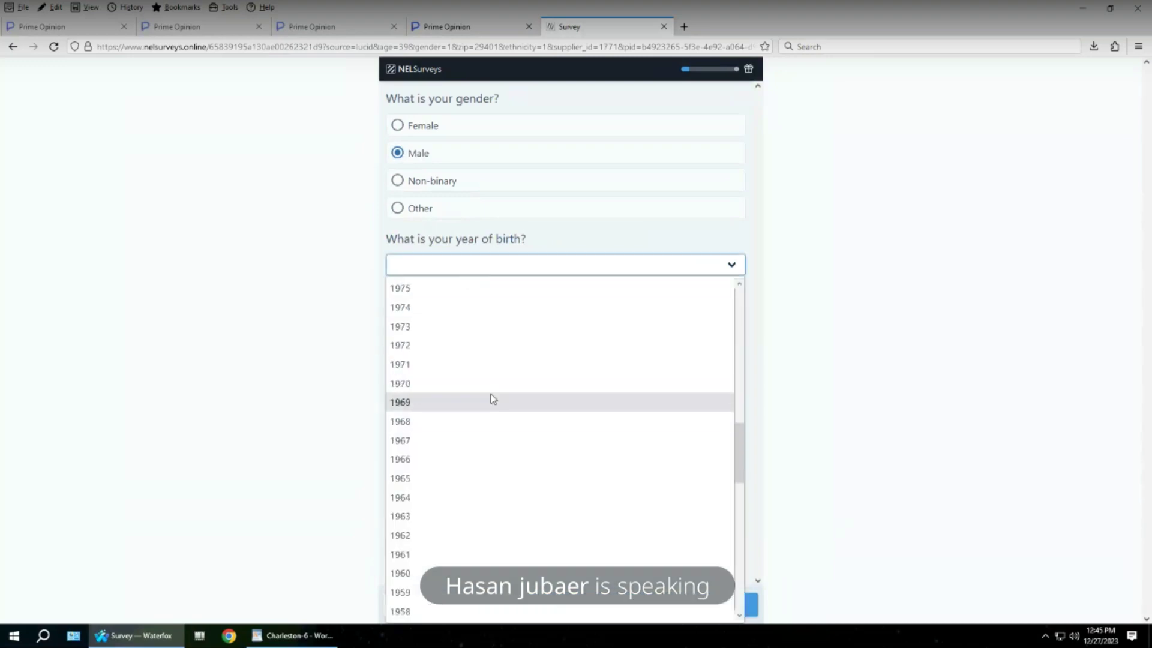
scroll(487, 397, up, 2)
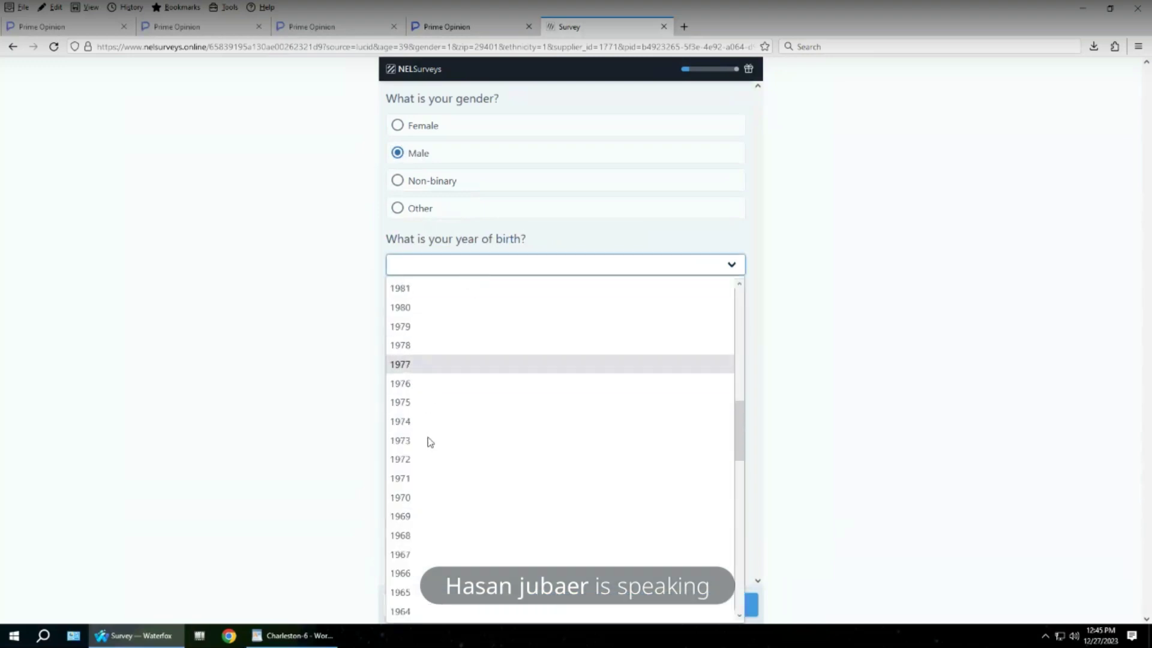
scroll(405, 360, up, 4)
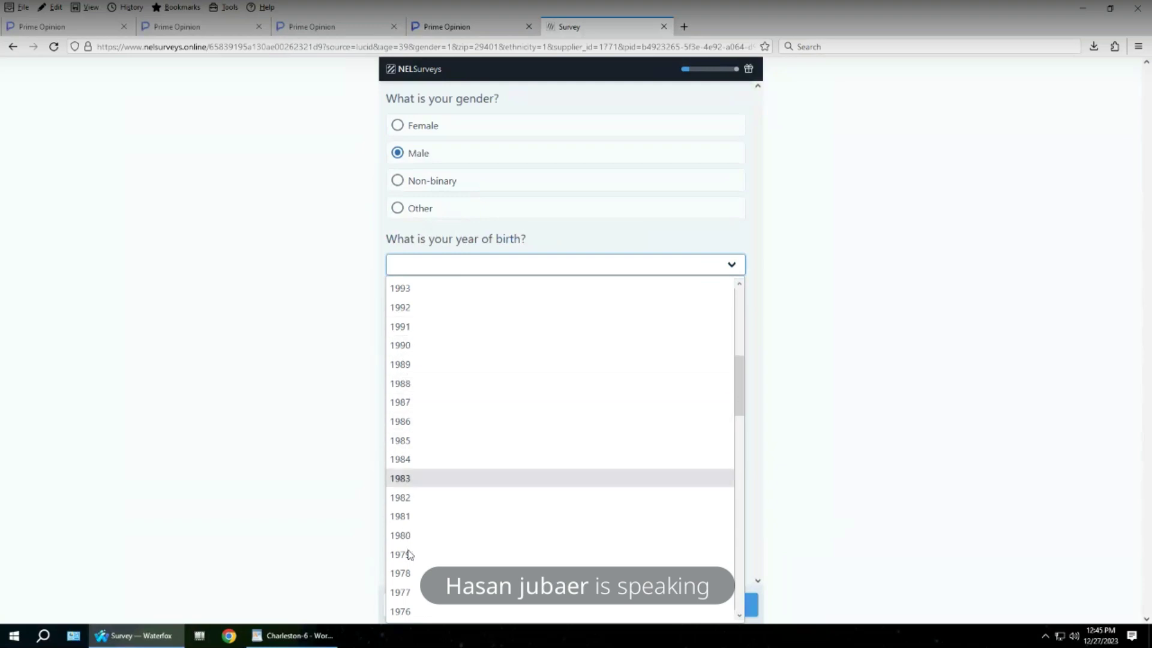
click(411, 459)
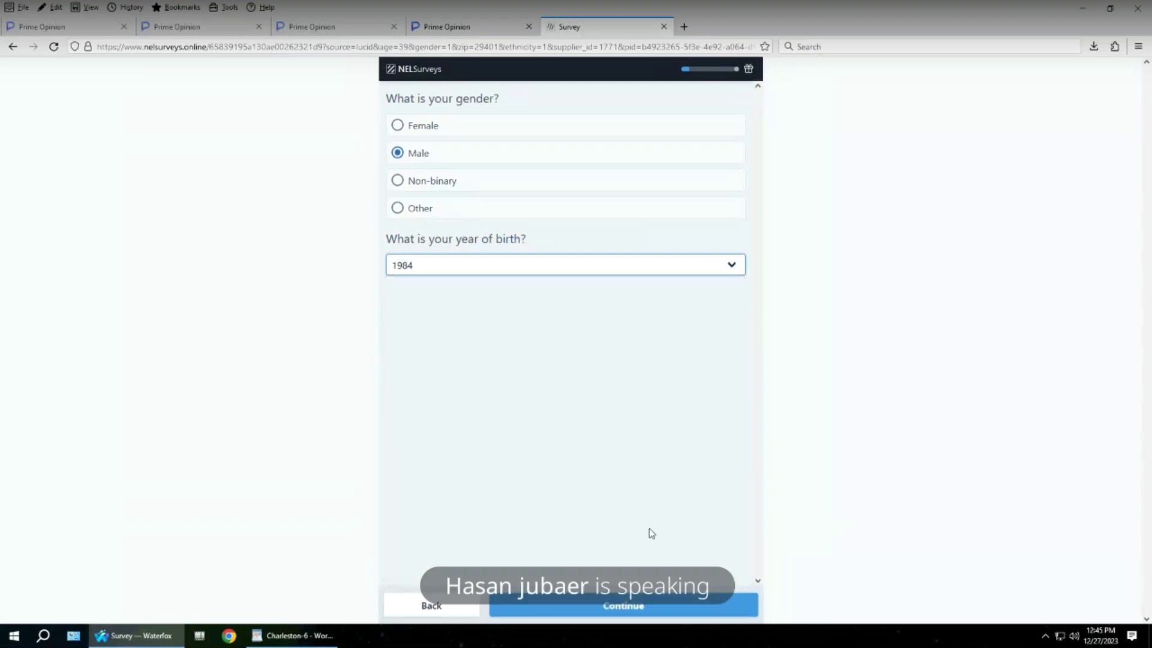
click(648, 607)
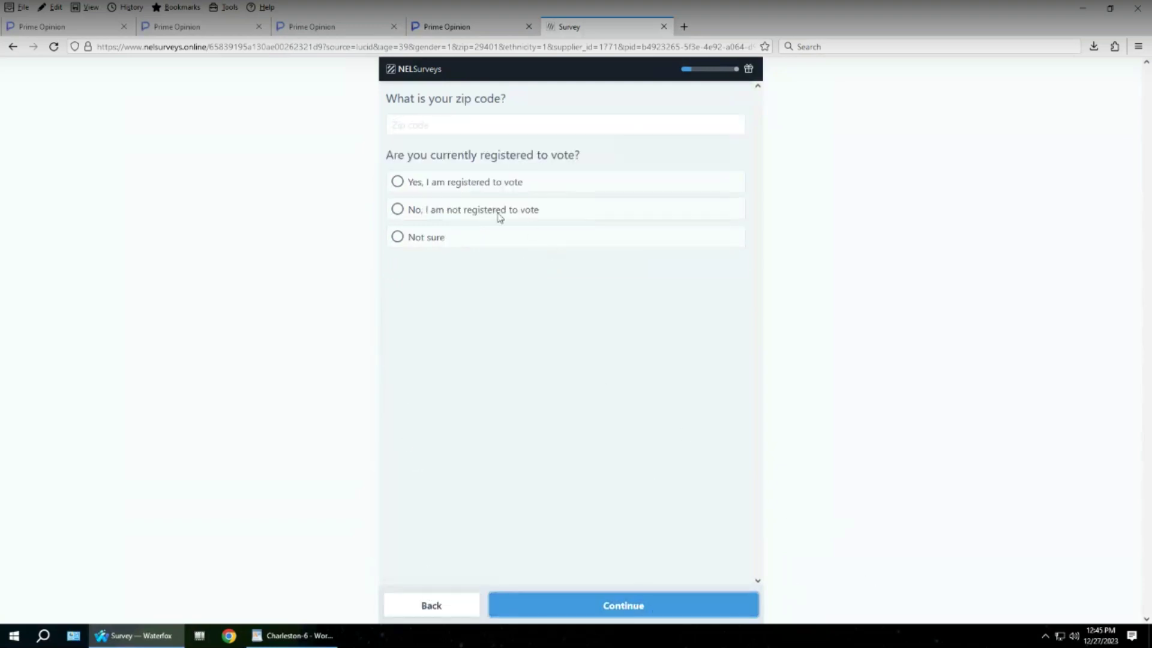
- Enter the zip code, answer "Yes, I am registered to vote" and submit the page
click(418, 125)
text(29401)
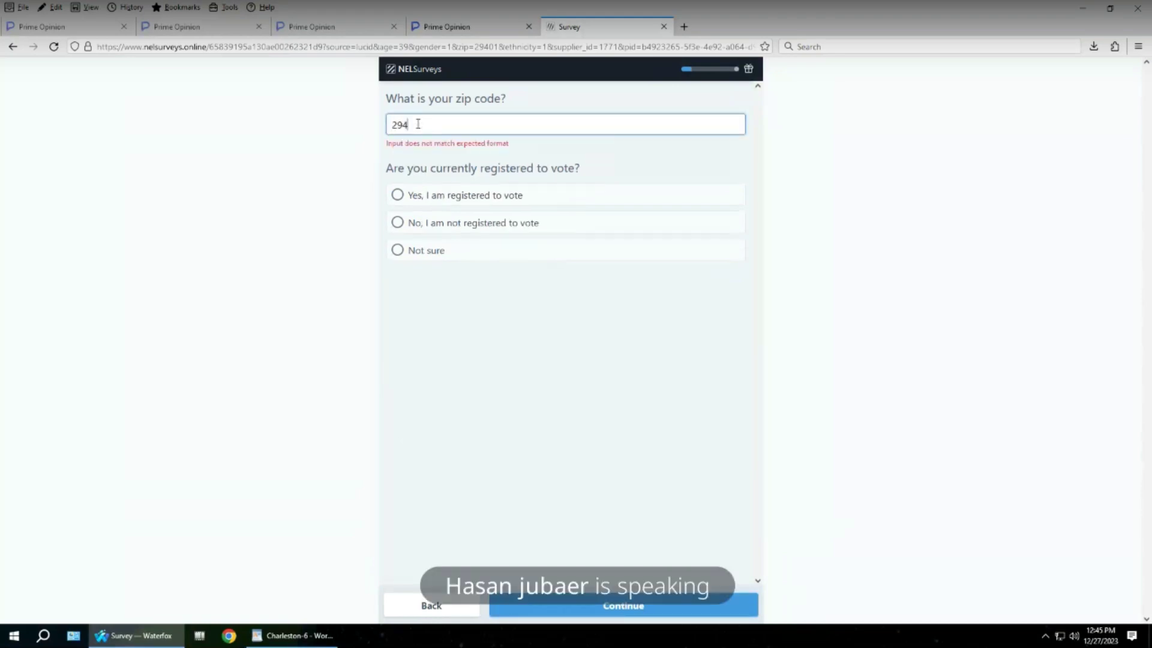
click(455, 187)
click(676, 609)
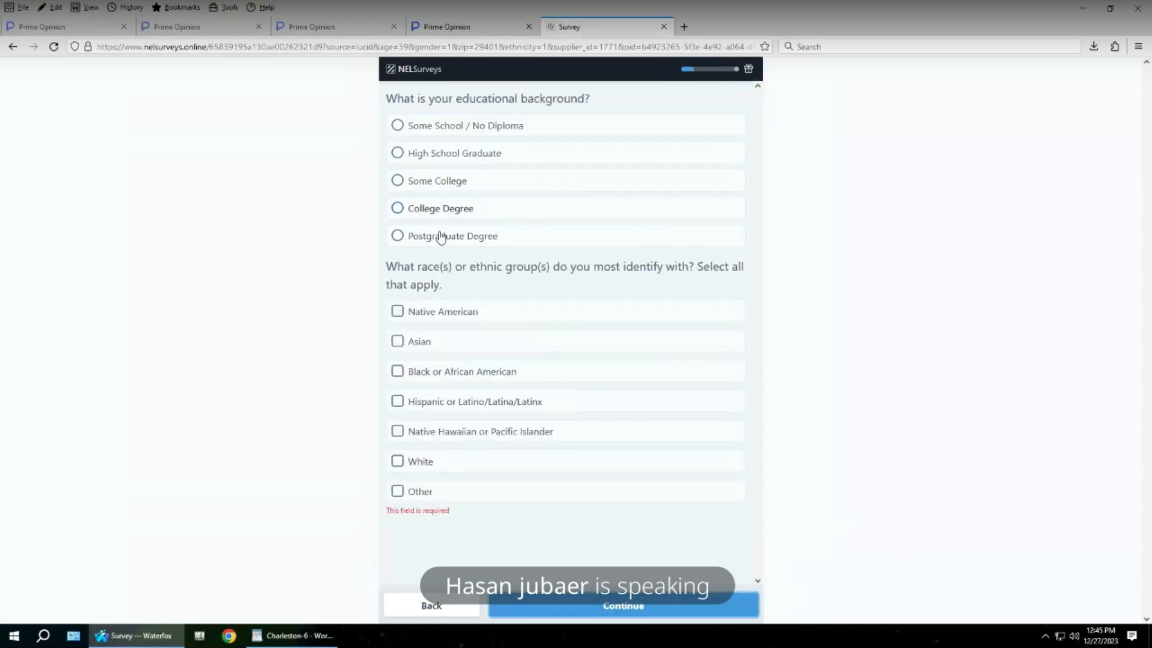
- Choose Postgraduate Degree as education and both Hispanic or Latino/Latina/Latinx and White as ethnicity, and submit the page
click(440, 237)
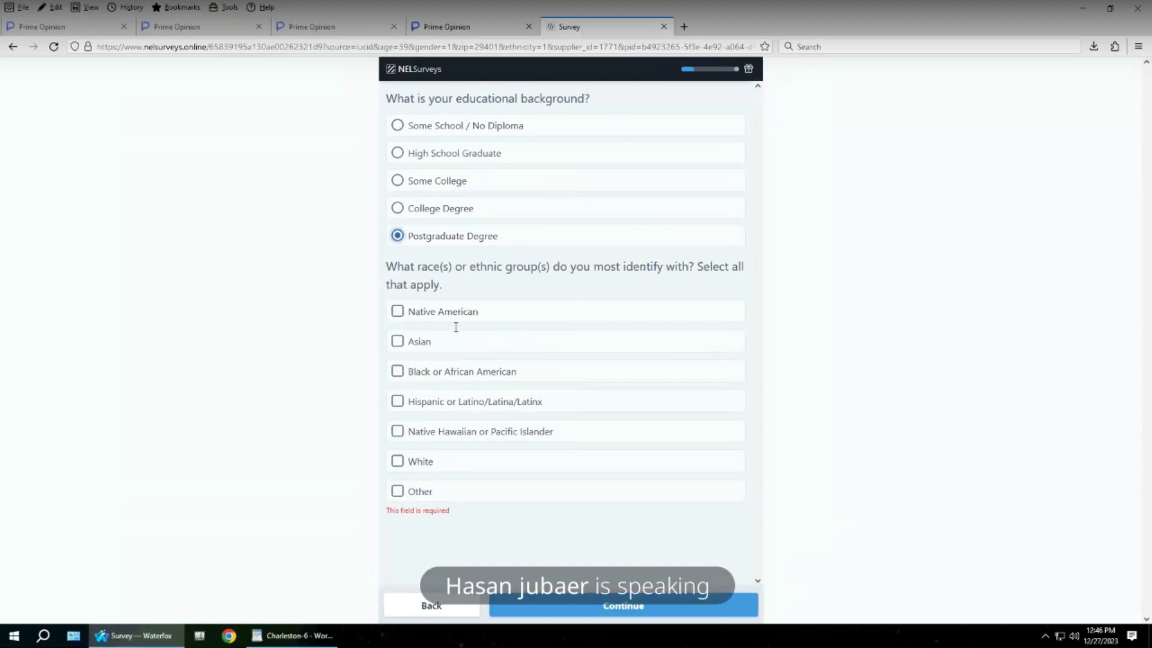
click(450, 411)
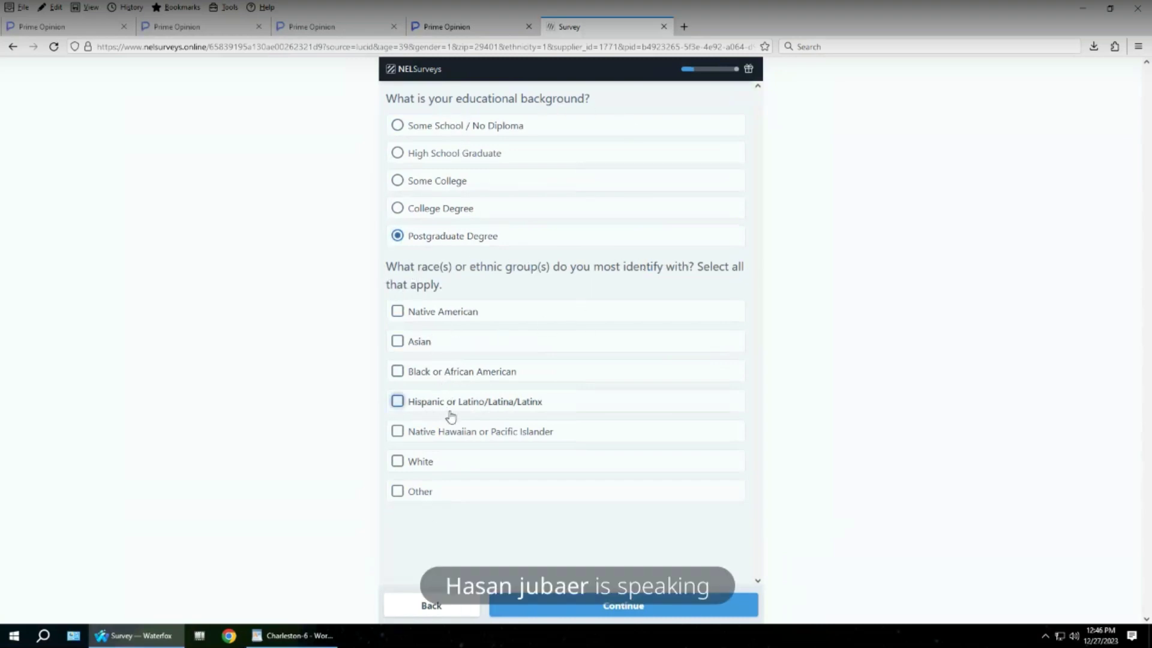
click(420, 461)
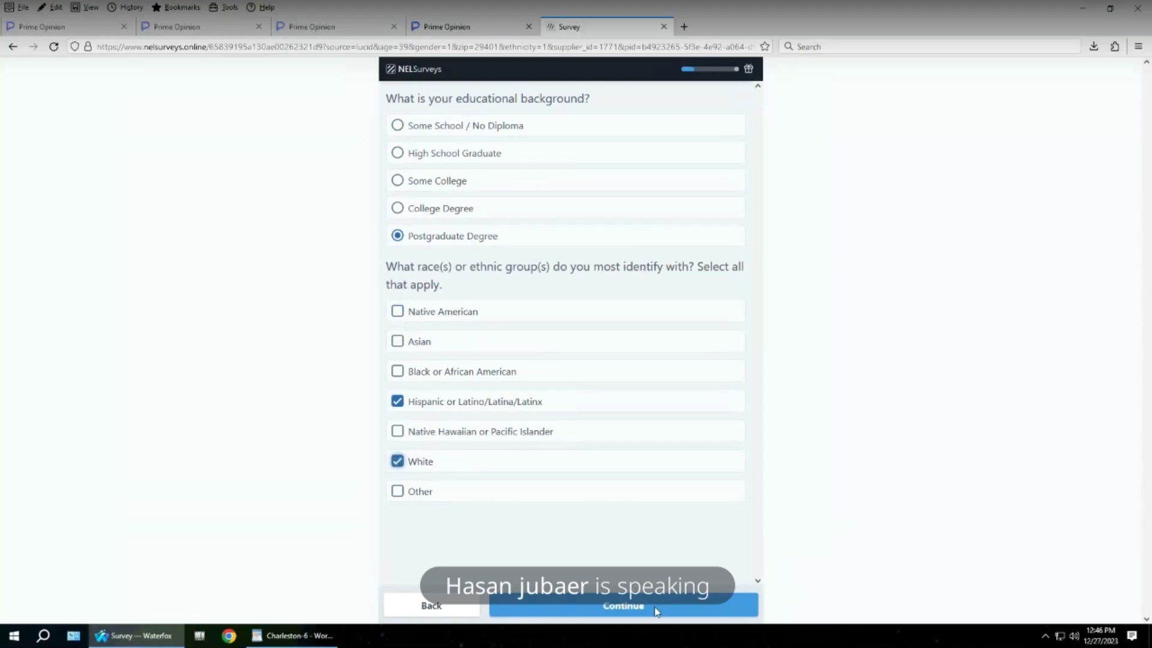
click(624, 606)
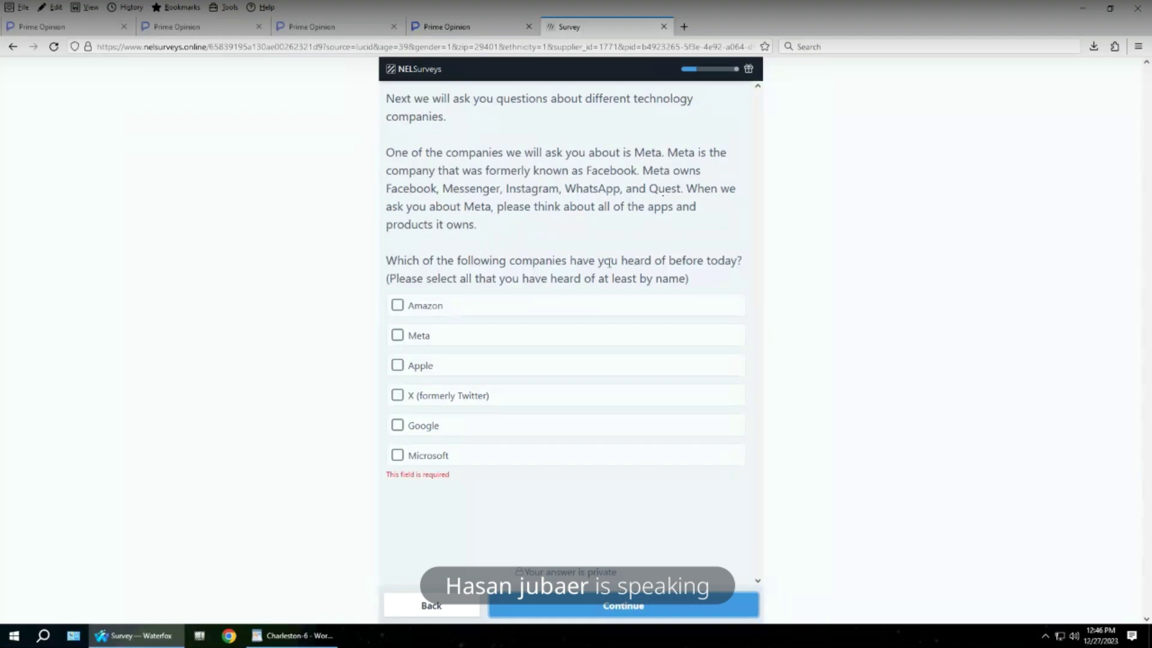
- Mark Amazon, Meta, Apple, X, Google and Microsoft as companies heard of before today and submit the answer
click(438, 315)
click(418, 337)
click(433, 368)
click(457, 404)
click(454, 428)
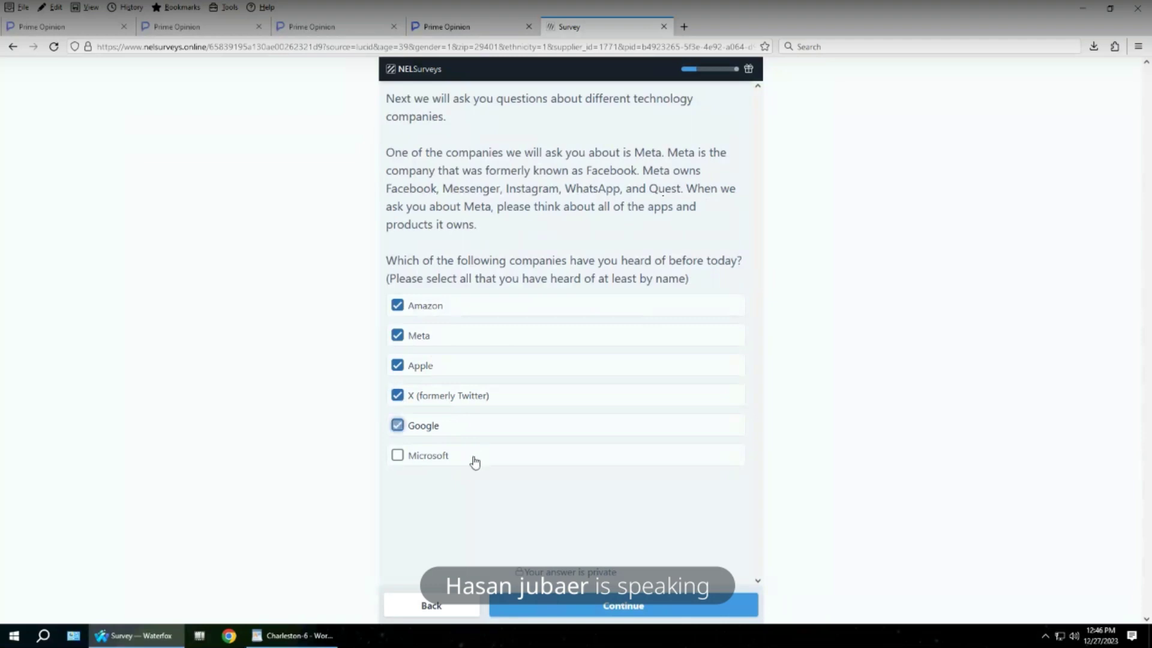
click(475, 461)
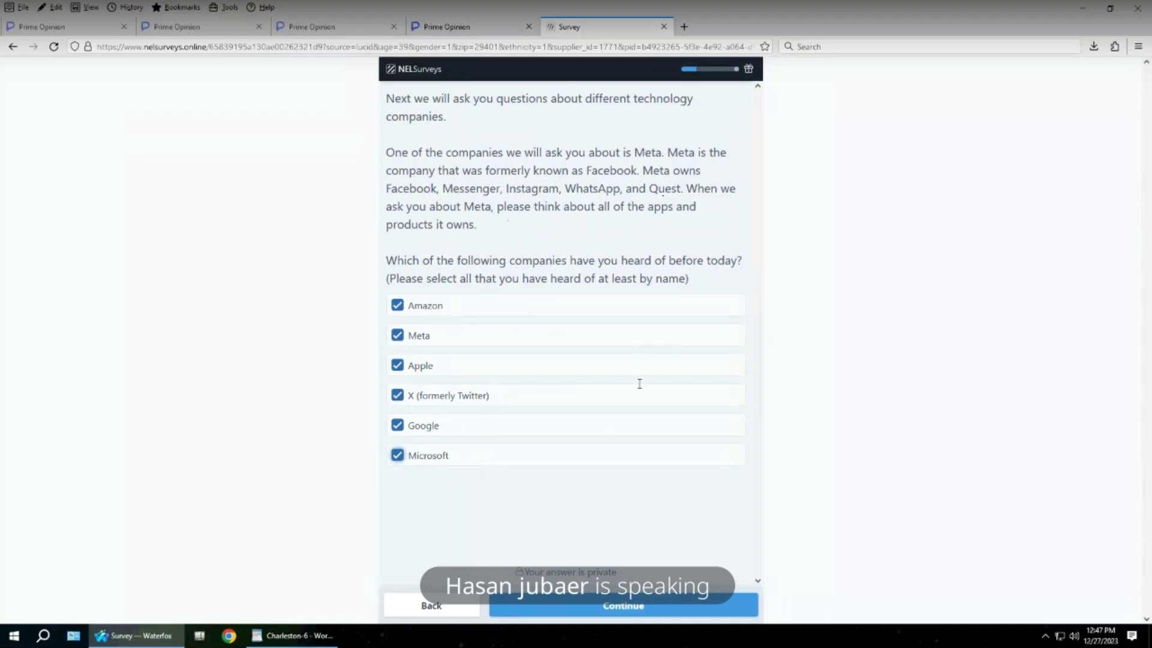
click(631, 611)
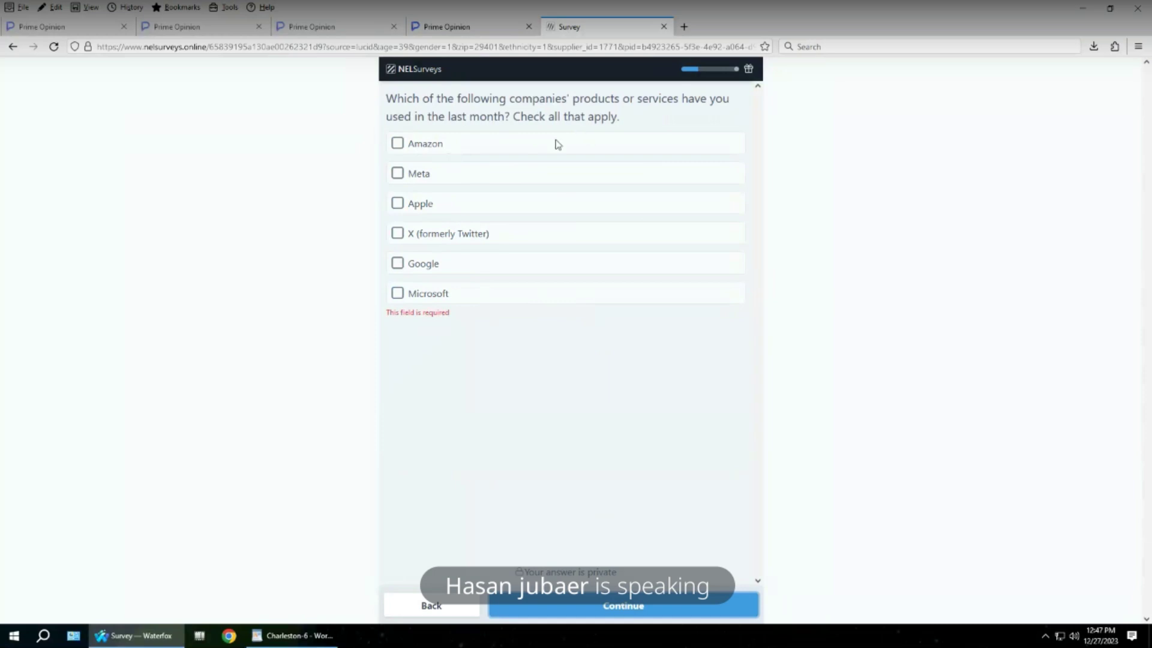
- Mark all six companies, Amazon through Microsoft, as used in the last month and submit the answer
click(443, 150)
click(432, 174)
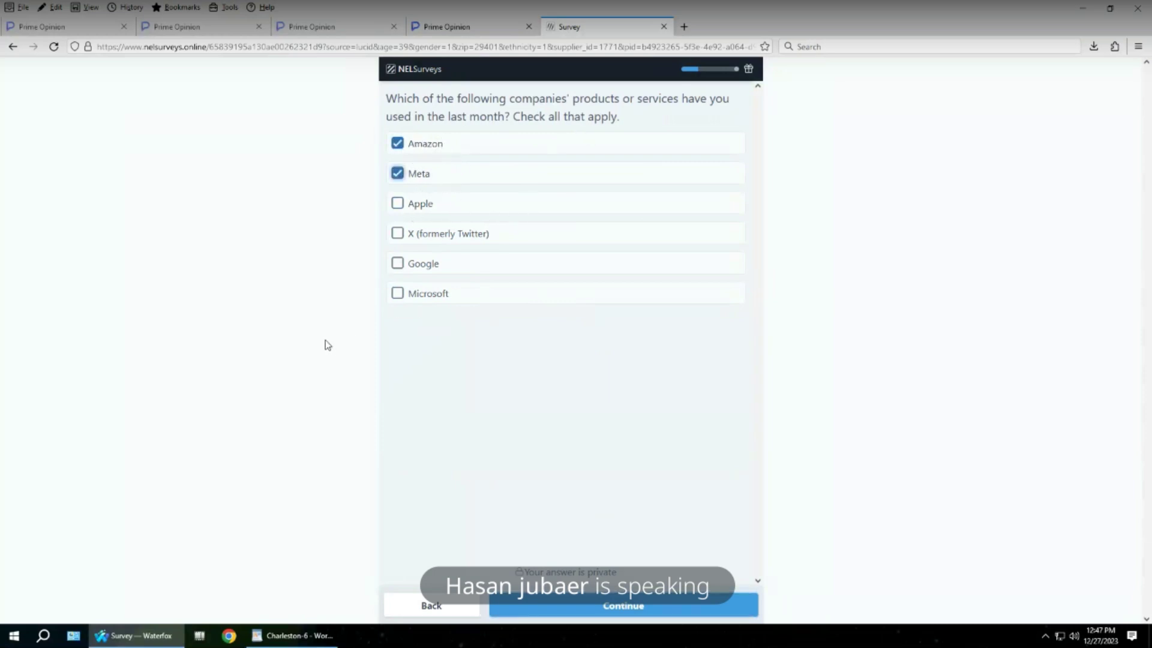
click(459, 237)
click(555, 275)
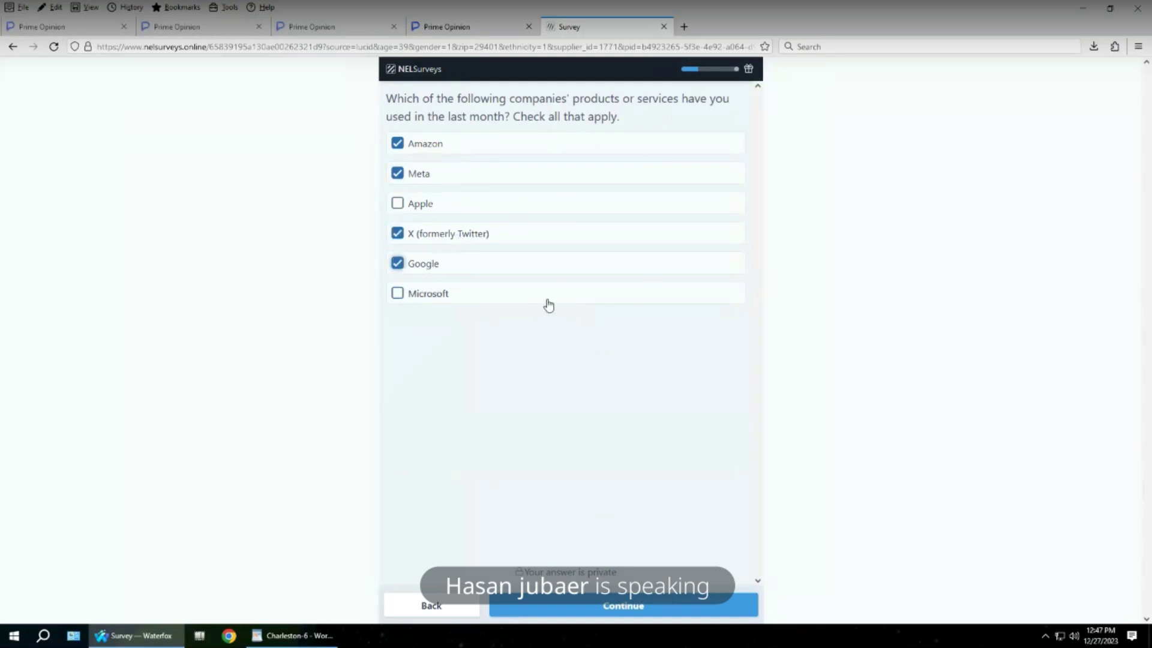
click(460, 303)
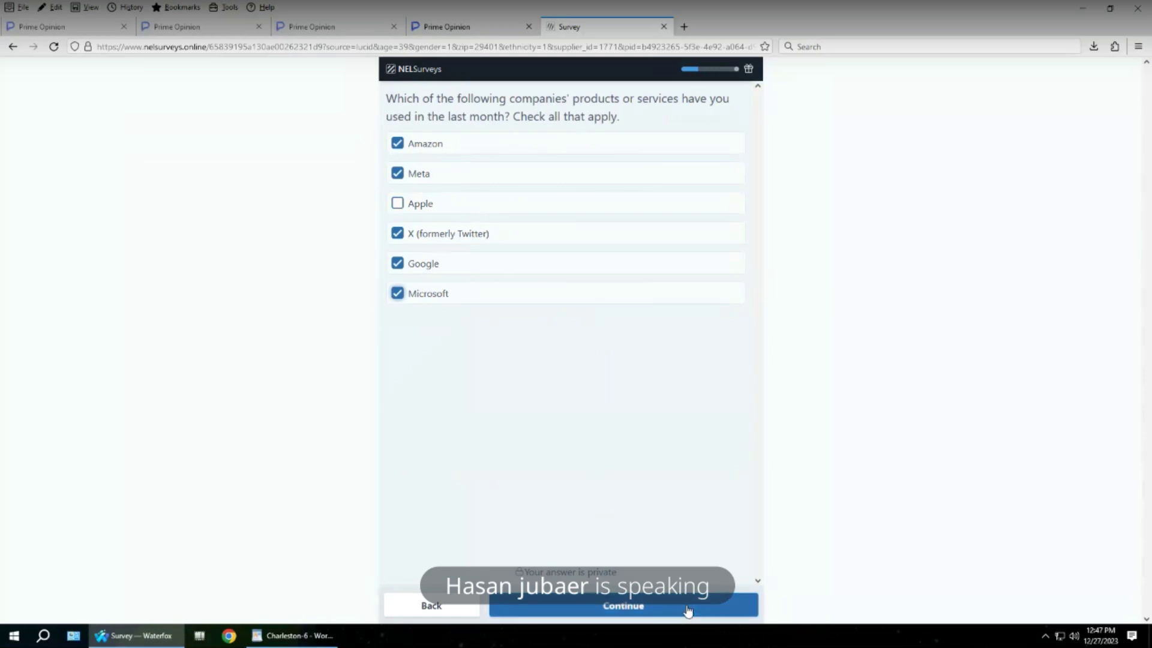
click(409, 208)
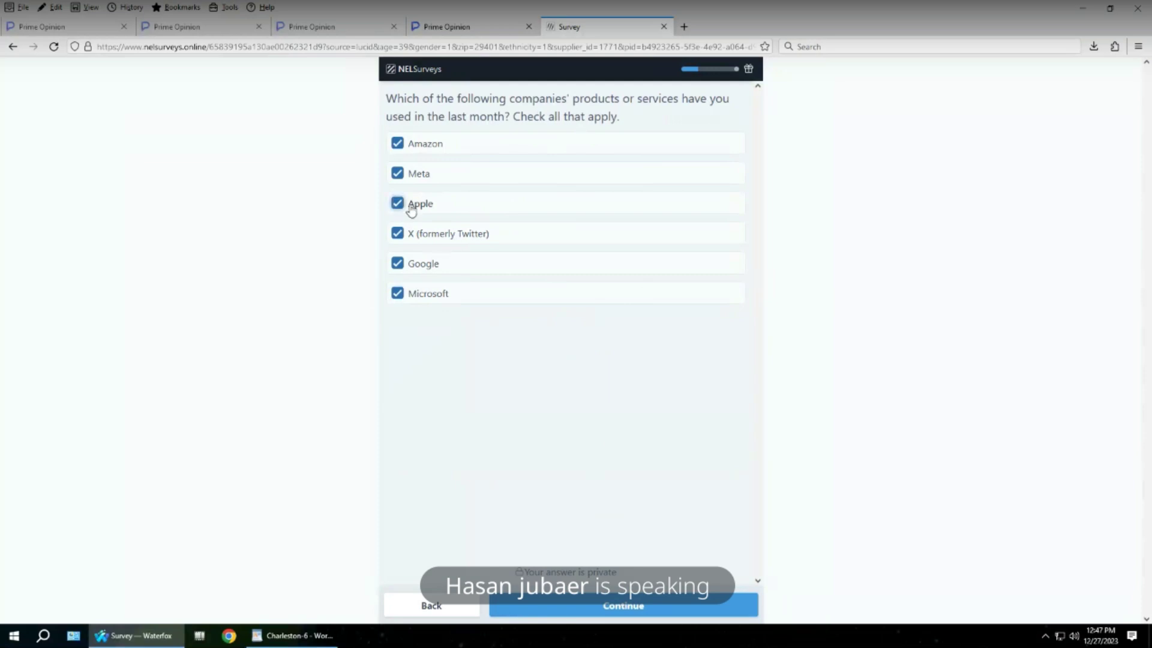
click(624, 607)
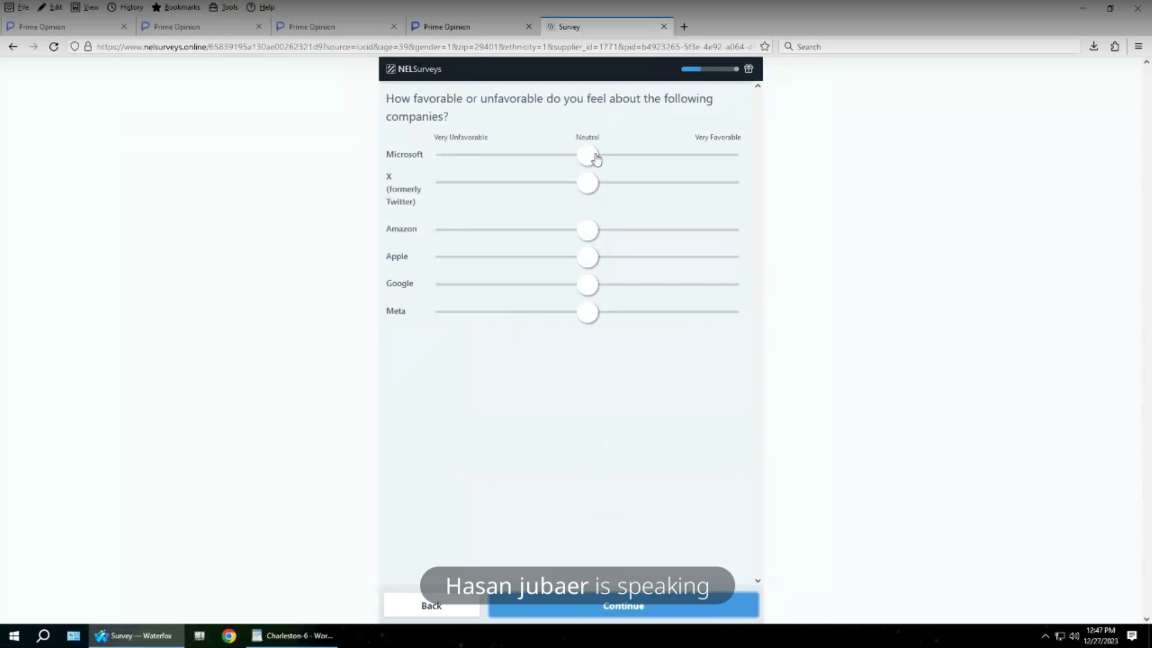
- Rate Microsoft and X moderately favorable, Amazon close to Very Favorable and Apple slightly favorable
click(642, 155)
click(672, 157)
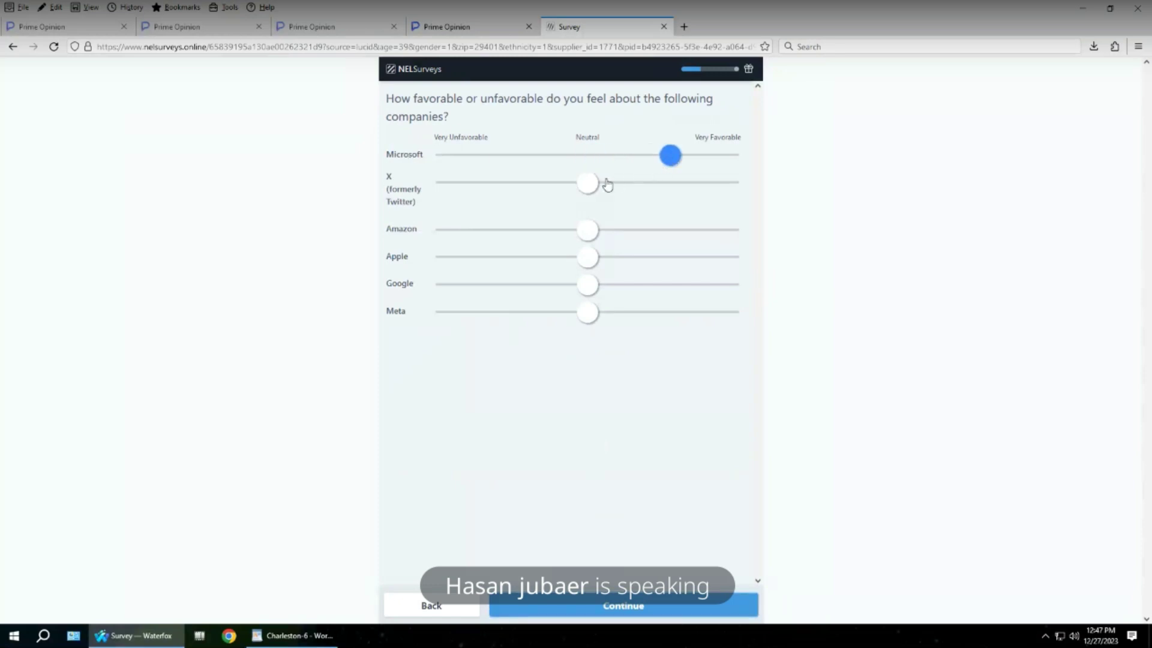
click(649, 193)
click(713, 234)
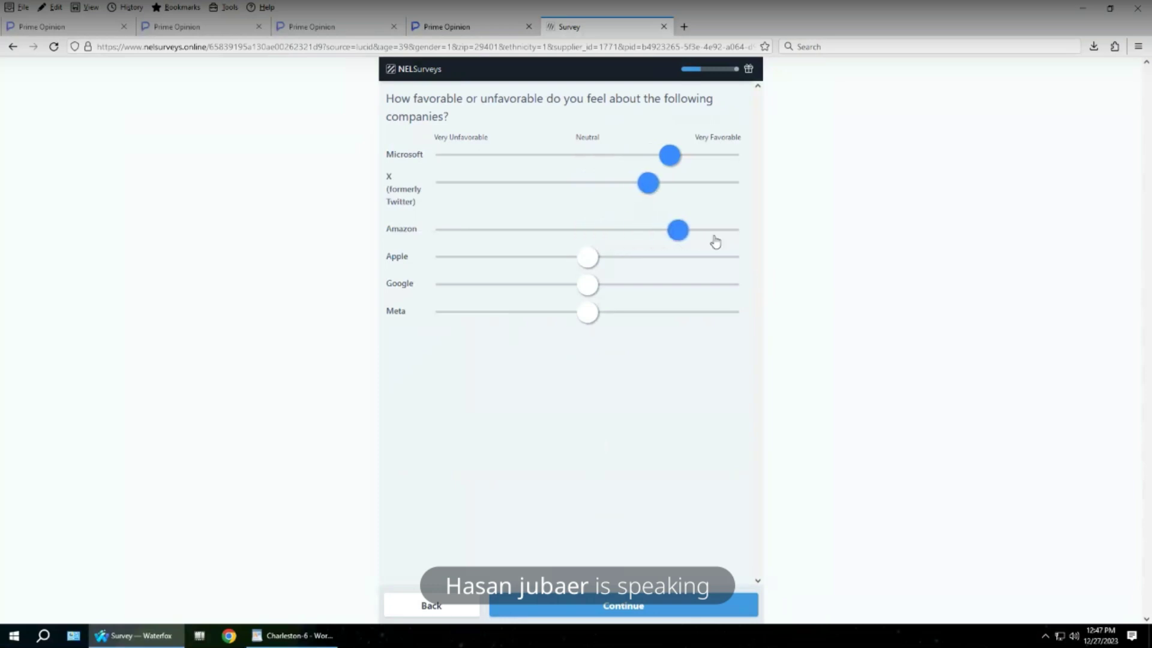
click(632, 266)
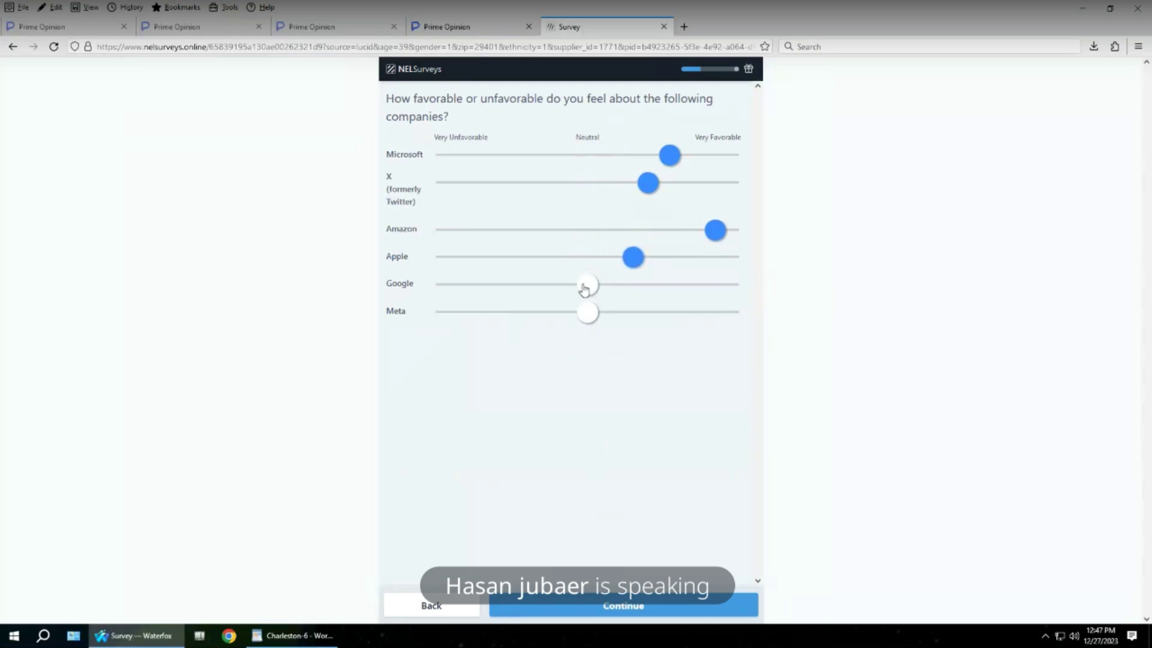
- Rate Google slightly unfavorable and Meta moderately favorable, and submit the company ratings
click(515, 291)
click(535, 296)
click(543, 297)
click(653, 324)
click(664, 327)
click(677, 324)
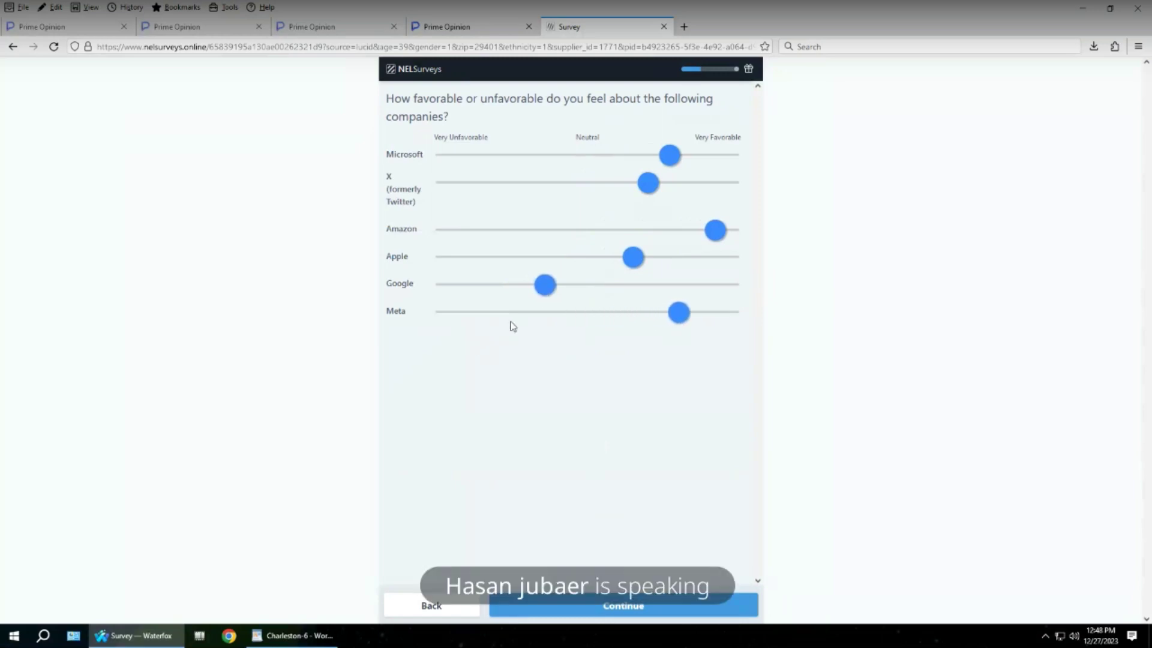
click(618, 606)
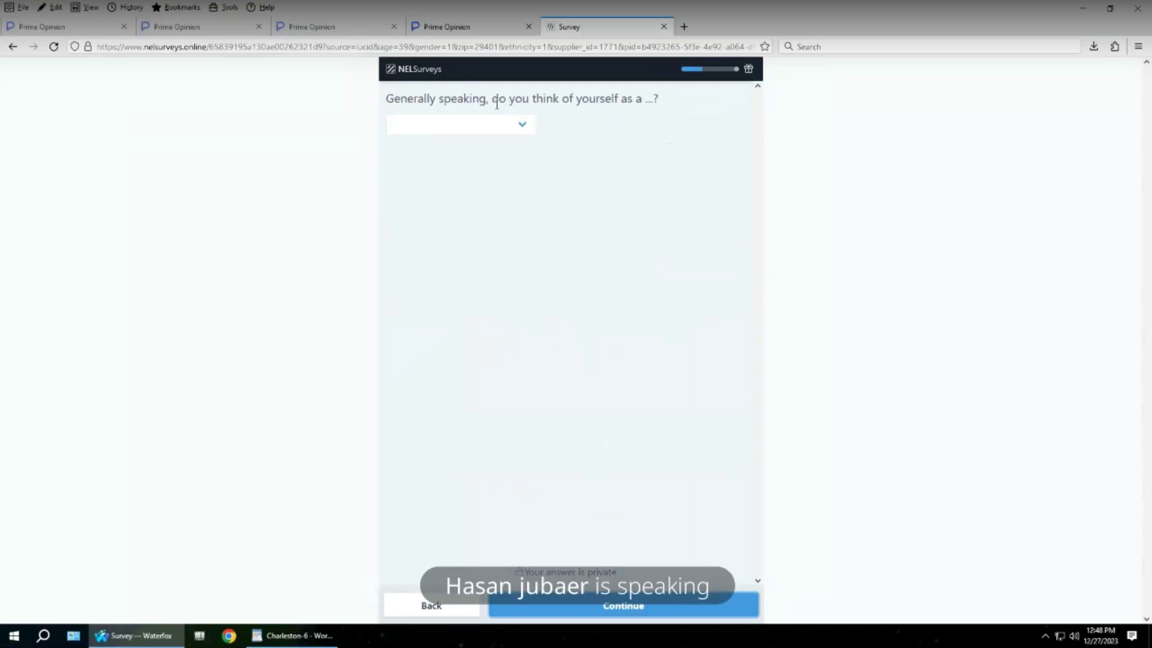
- Answer Strong Democrat for party identification and Liberal for political viewpoint, submitting both pages
click(506, 131)
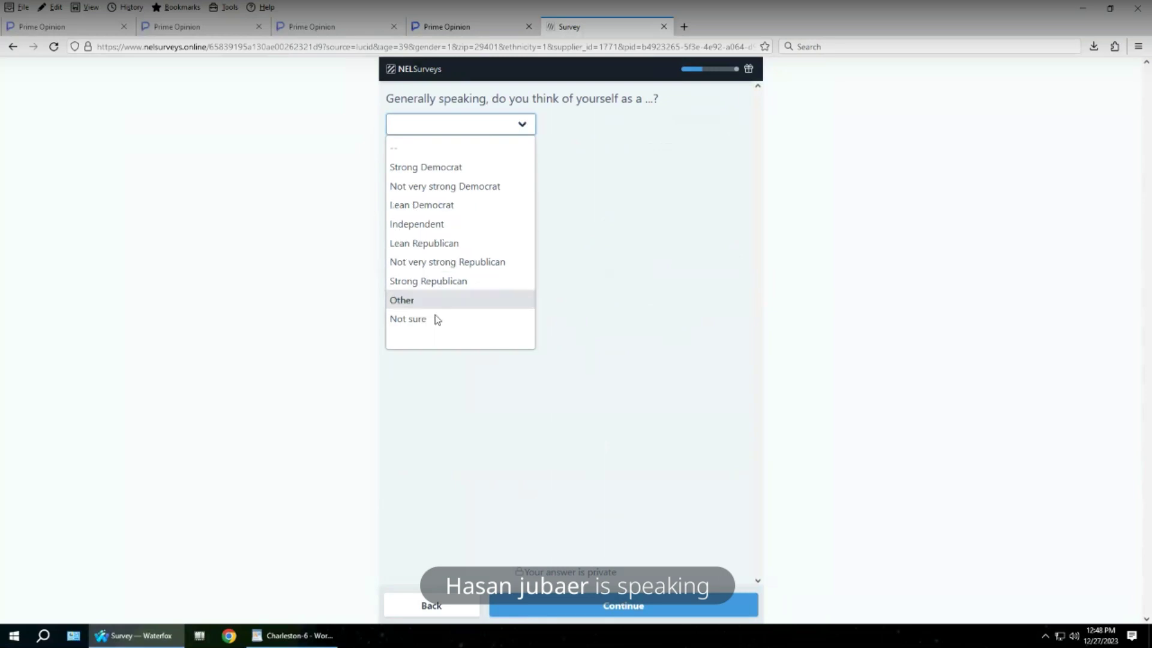
click(438, 228)
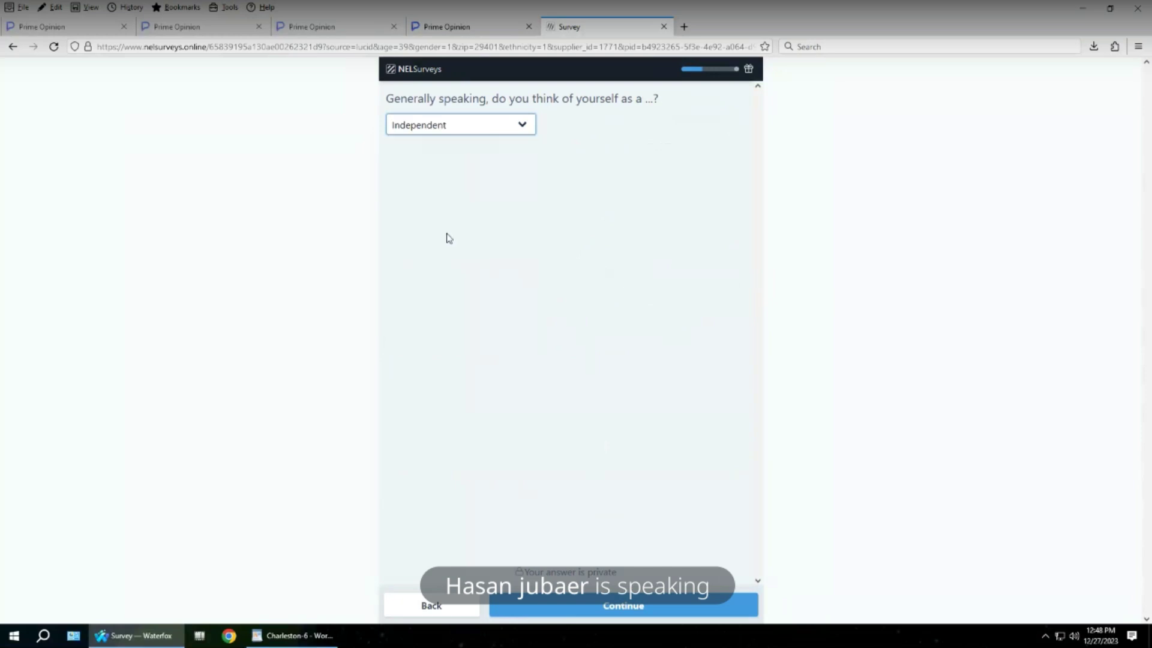
click(504, 129)
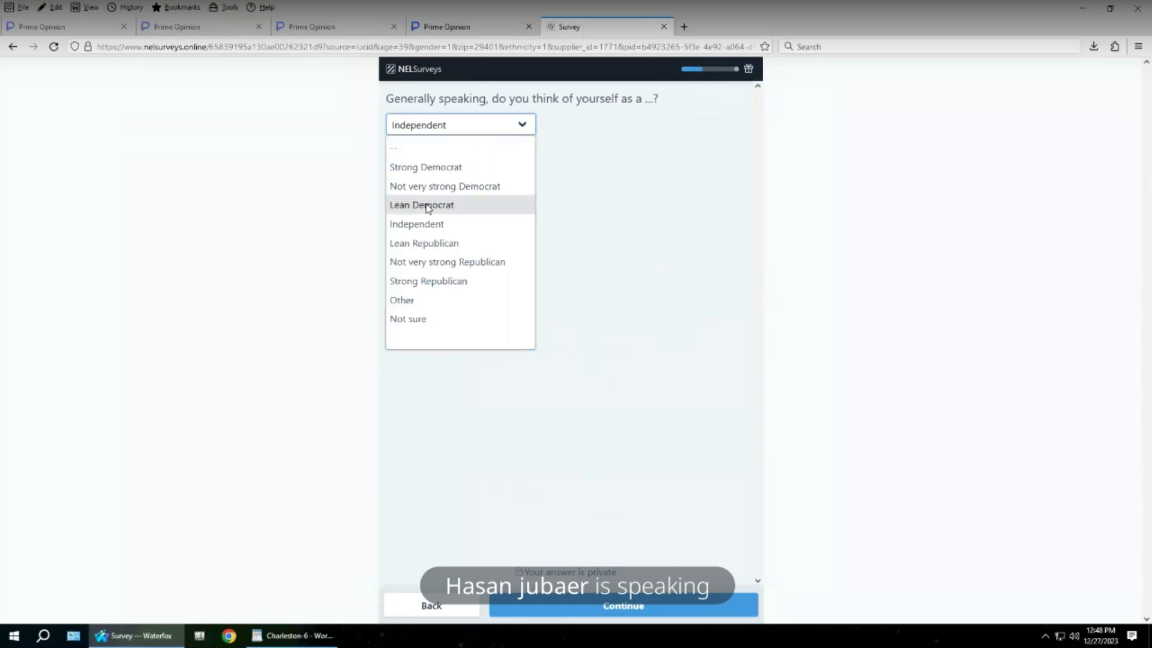
click(444, 168)
click(687, 612)
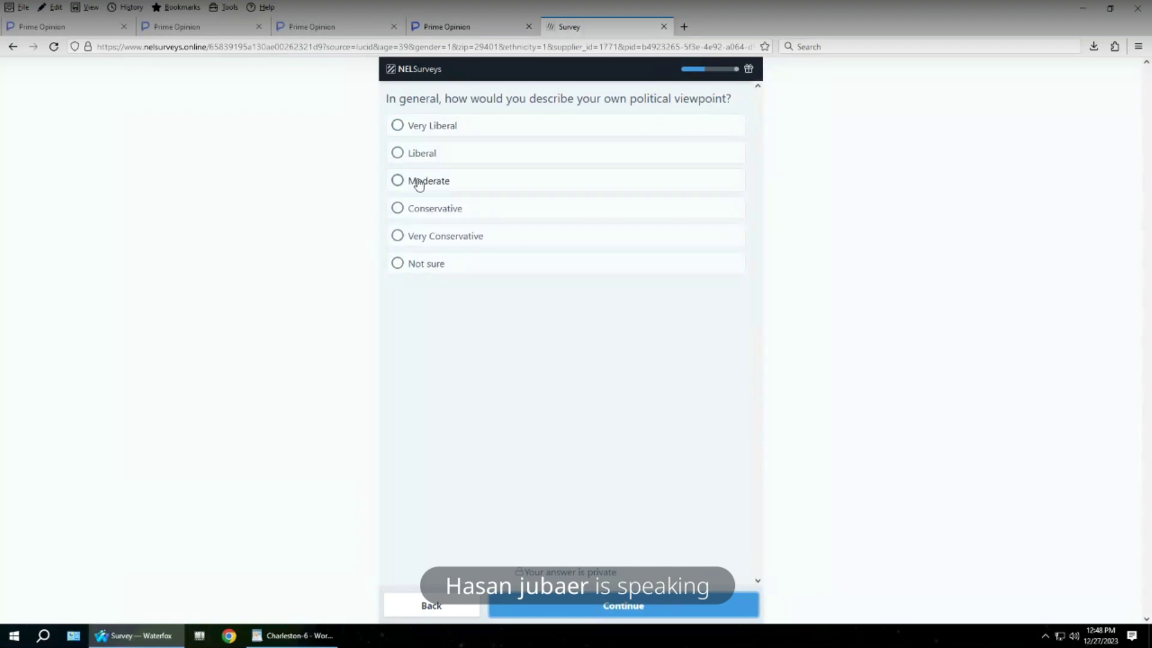
click(396, 153)
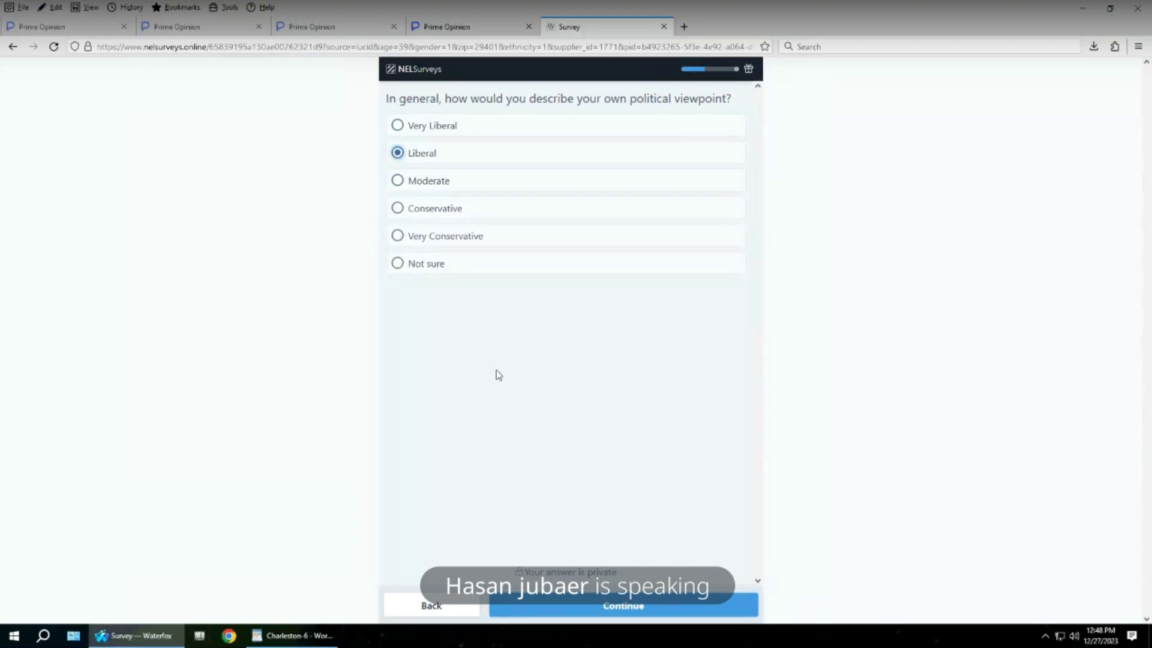
click(671, 607)
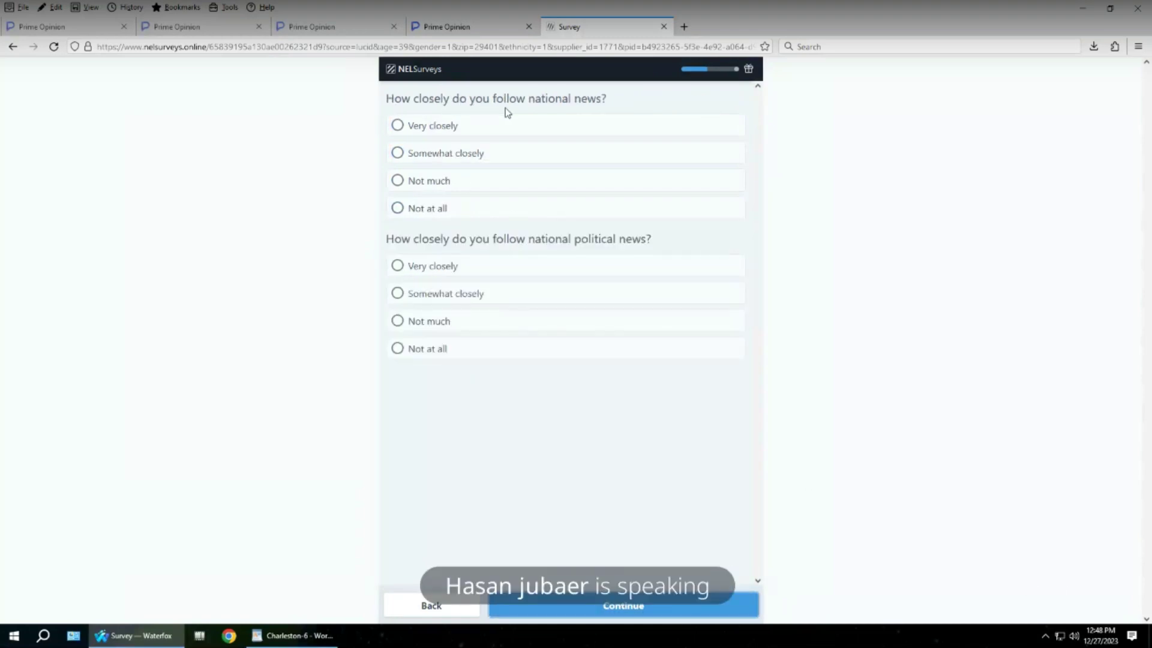
- Answer Very closely for following national news and Somewhat closely for national political news, and submit the page
click(462, 127)
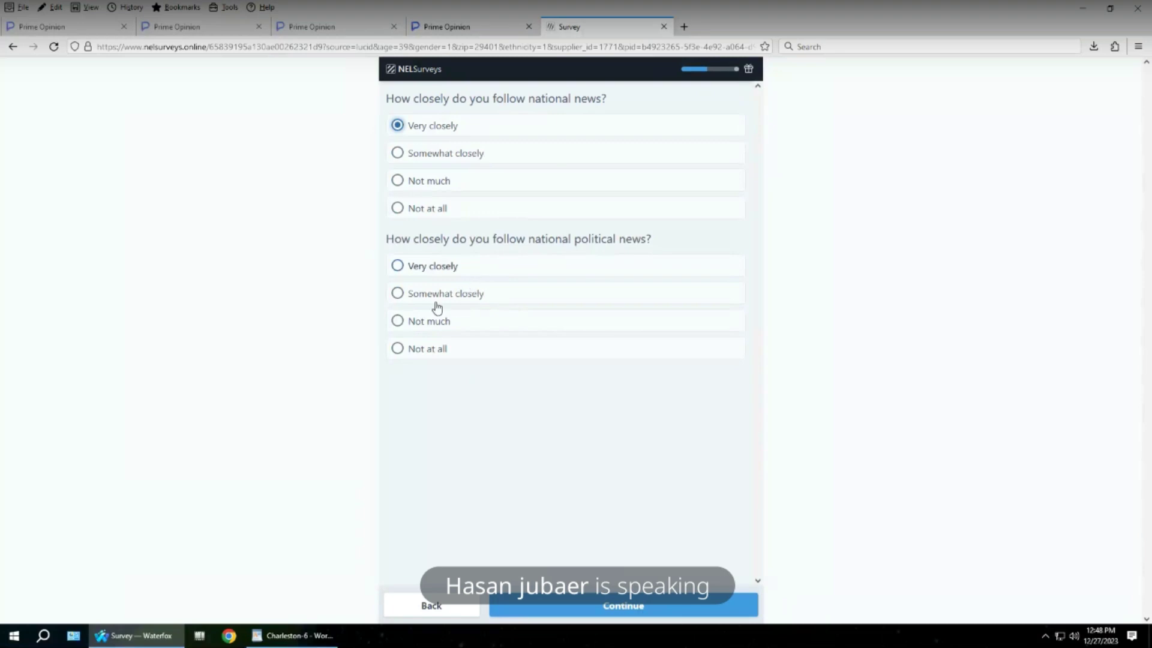
click(468, 295)
click(693, 613)
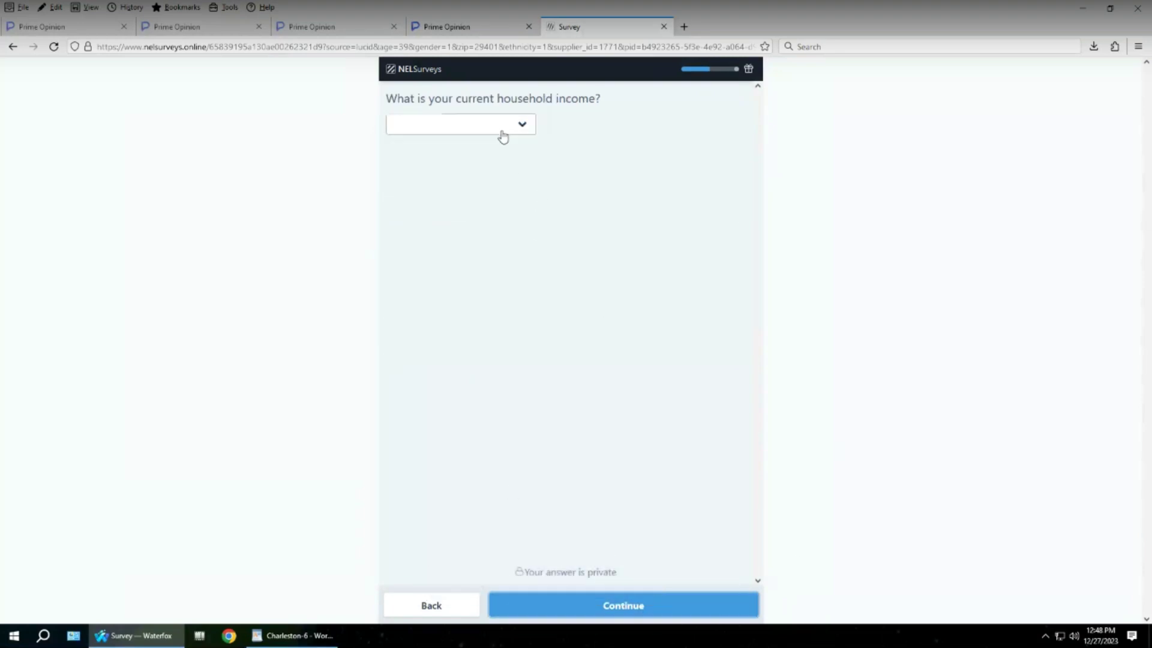
- Select $150,001-$250,000 as the current household income and submit the answer
click(502, 131)
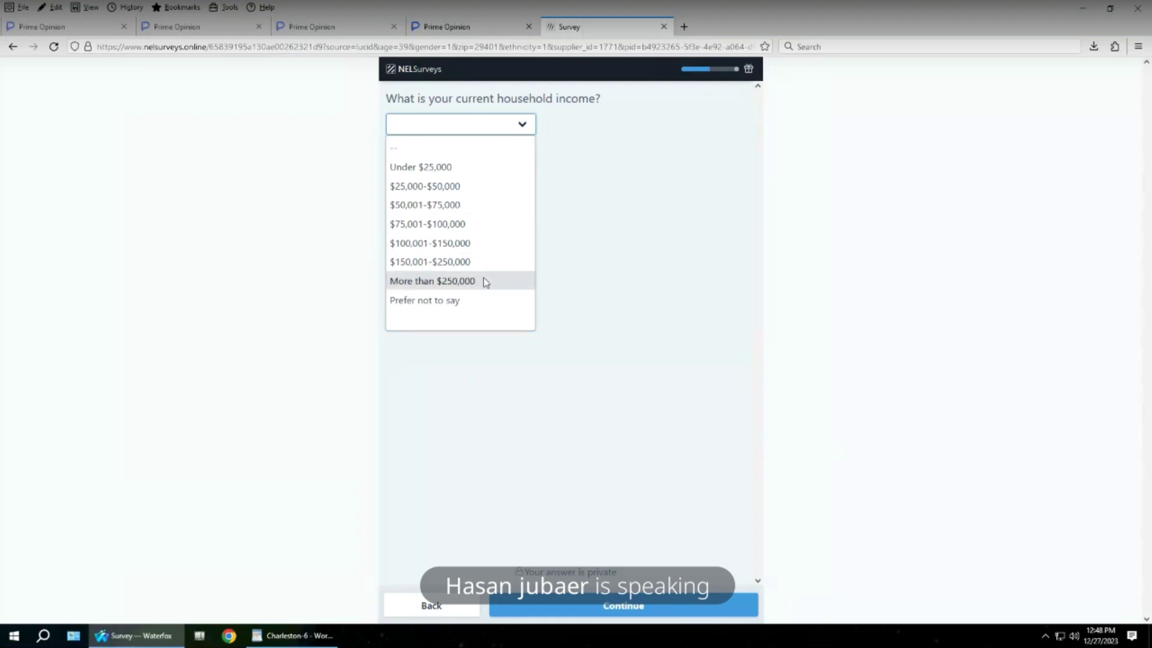
click(463, 263)
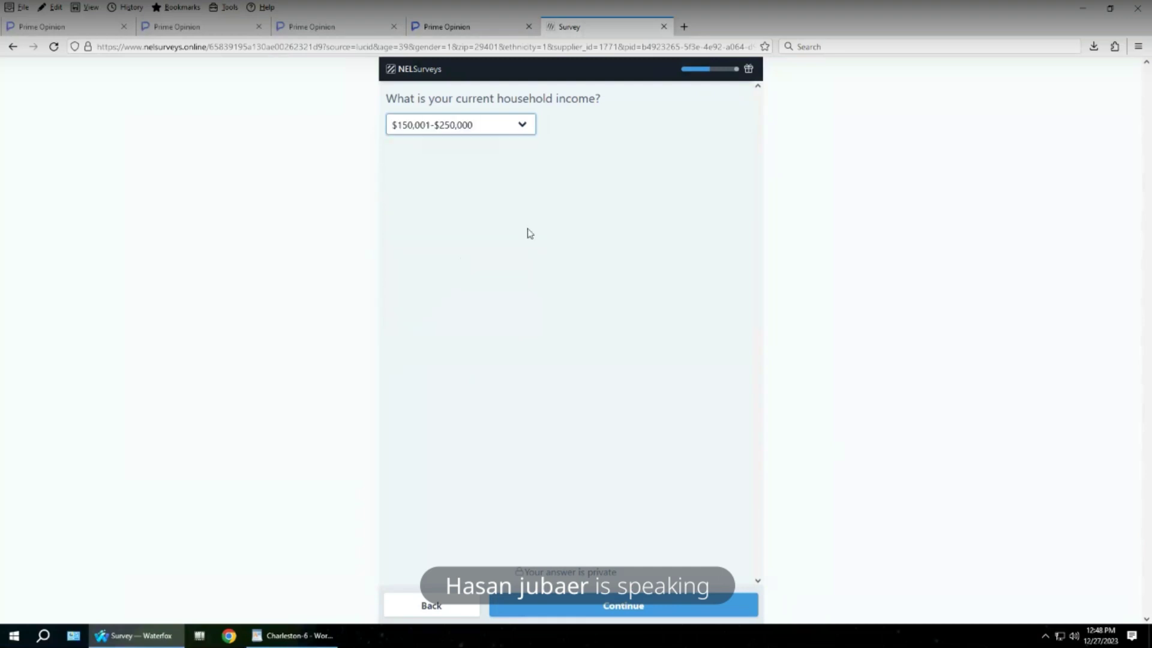
click(682, 608)
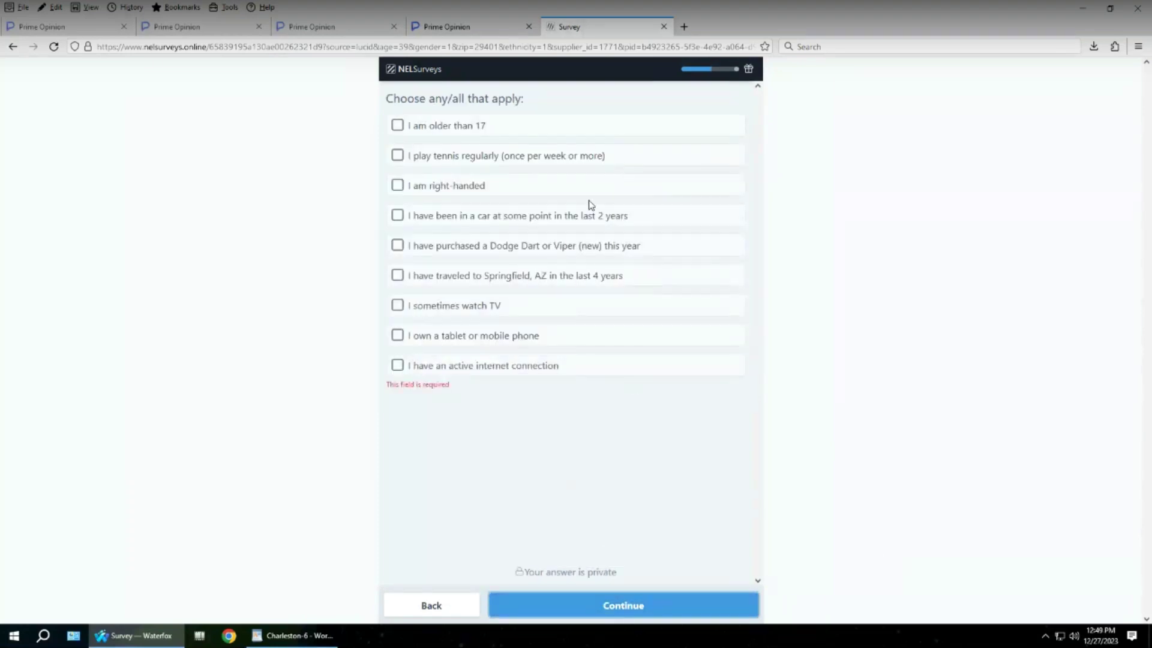
- Mark being older than 17, right-handed, in a car within 2 years, watching TV, owning a tablet or phone and having internet, and submit
click(480, 128)
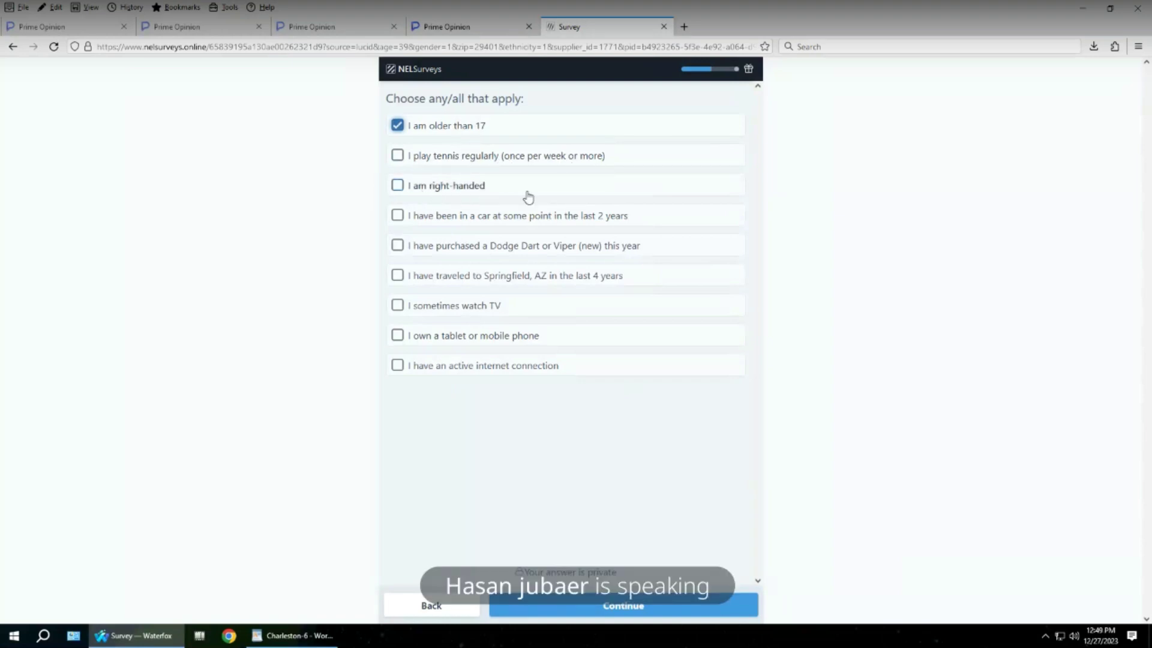
click(501, 191)
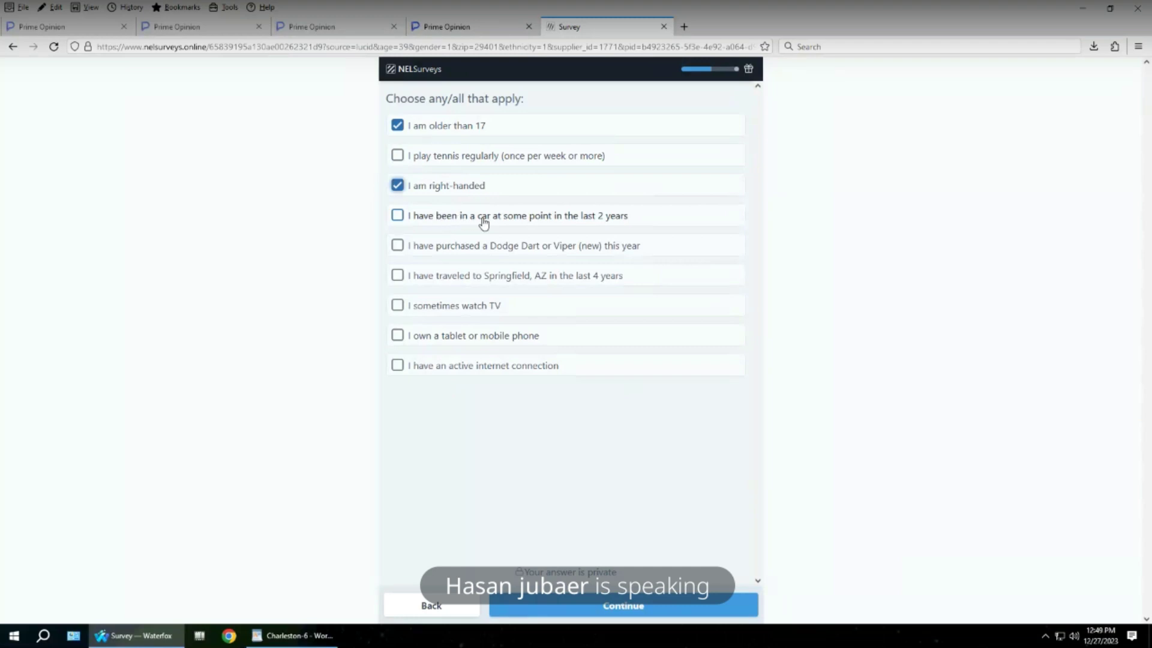
click(592, 223)
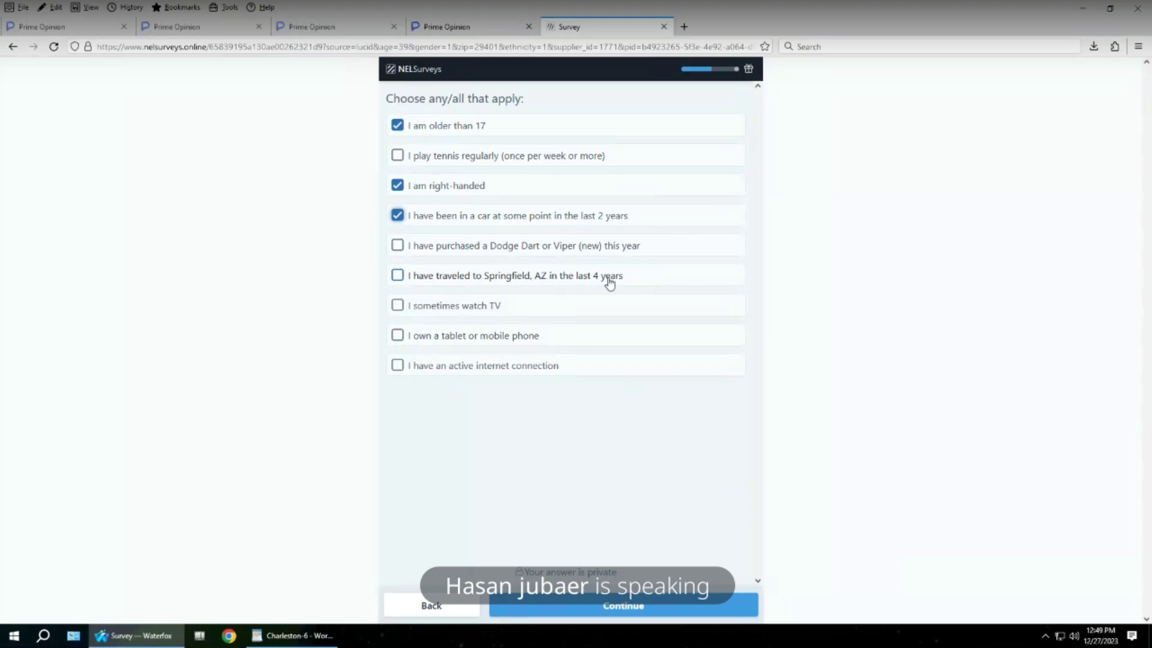
click(442, 313)
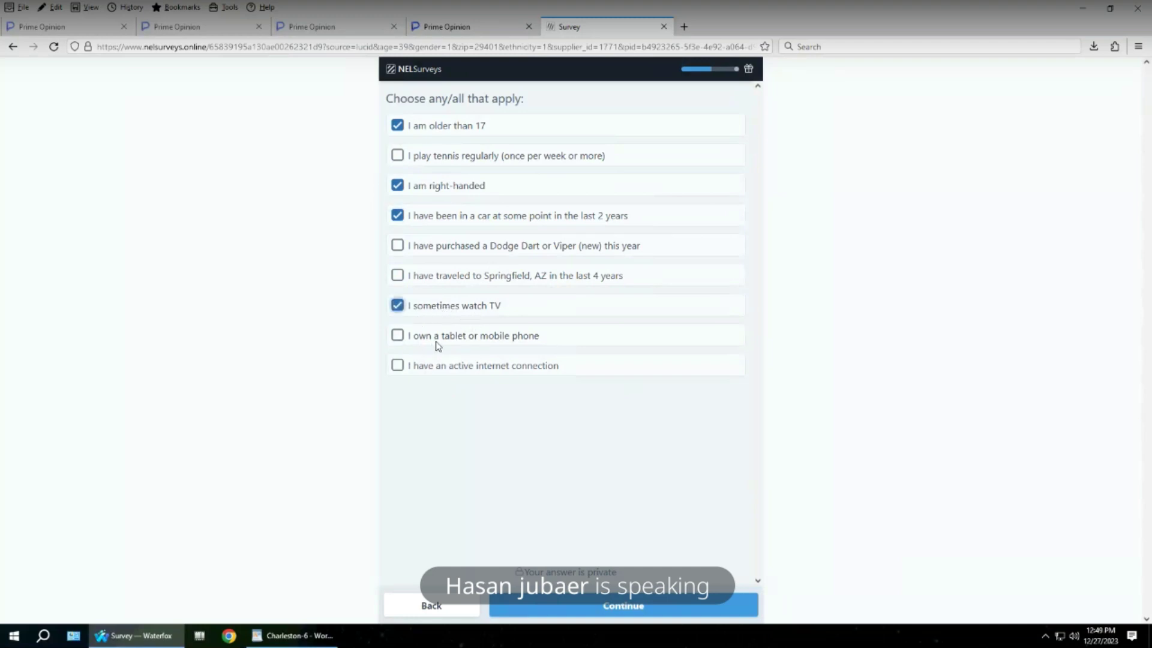
click(480, 340)
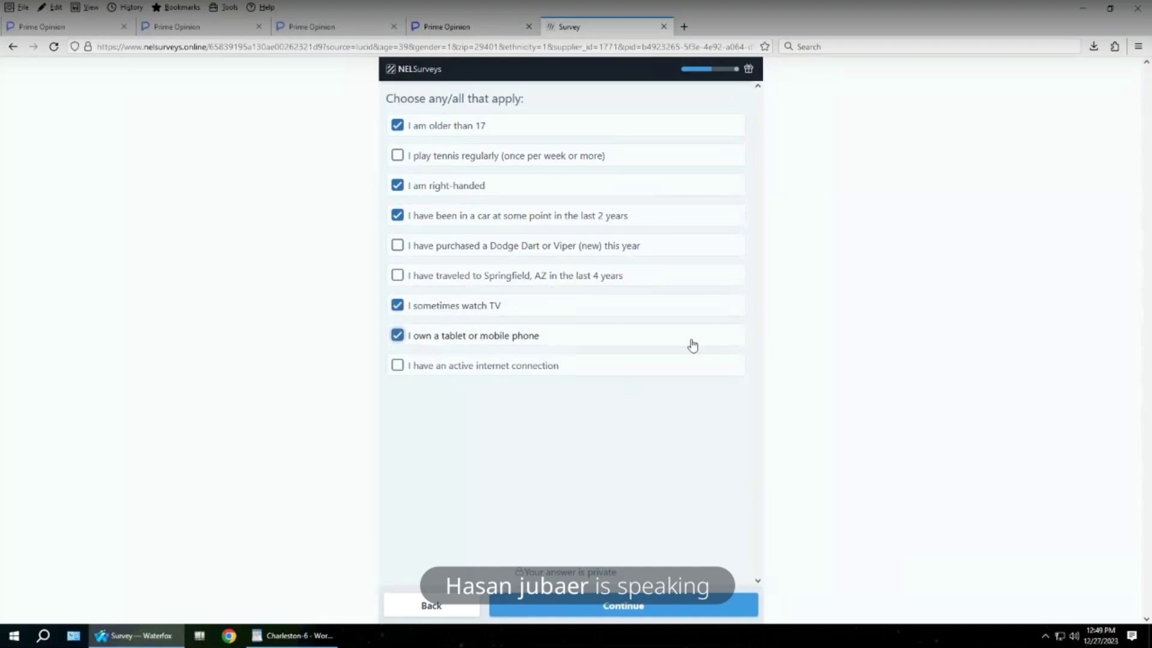
click(483, 375)
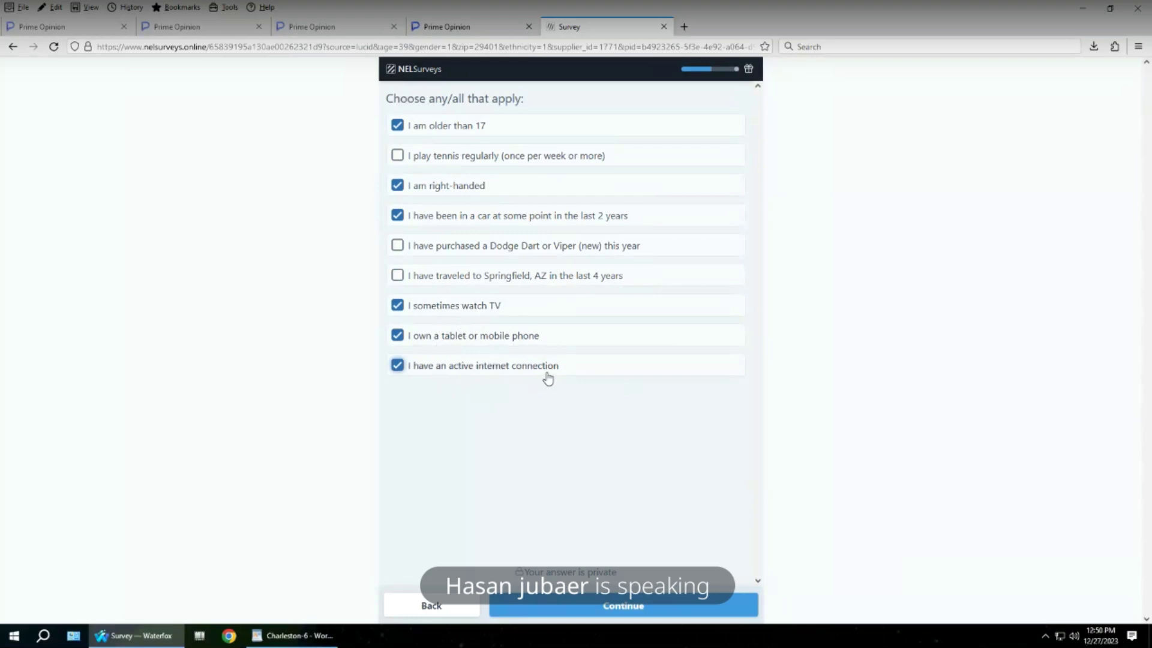
click(660, 611)
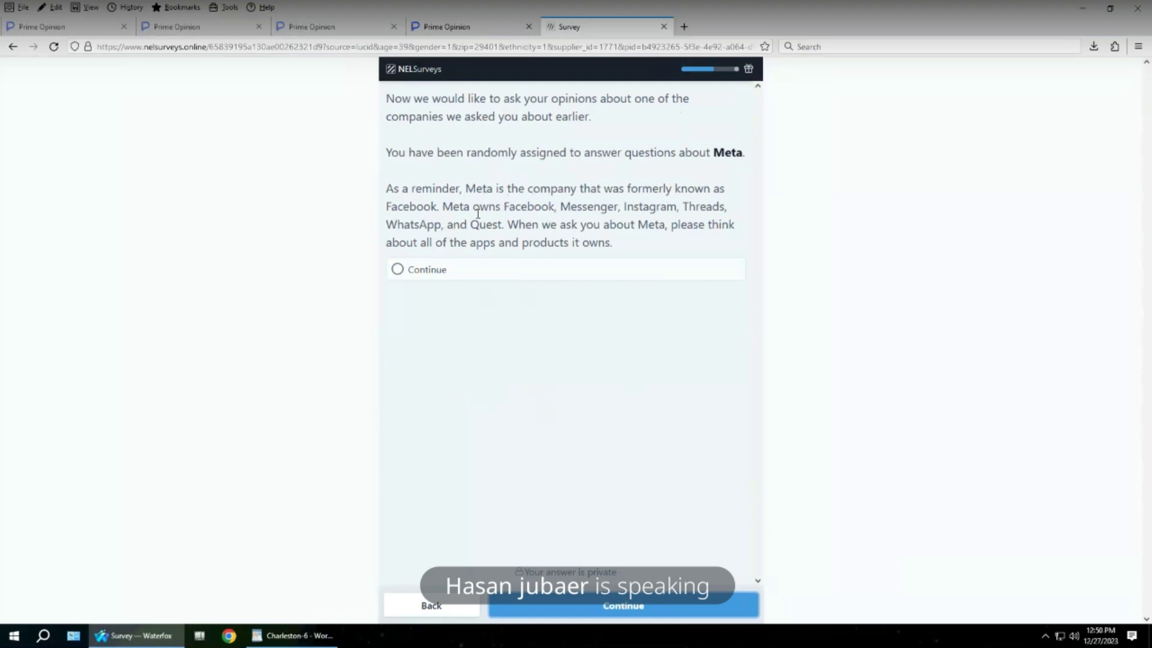
- Acknowledge the introduction to the questions about Meta and proceed past the intentionally blank image
click(399, 271)
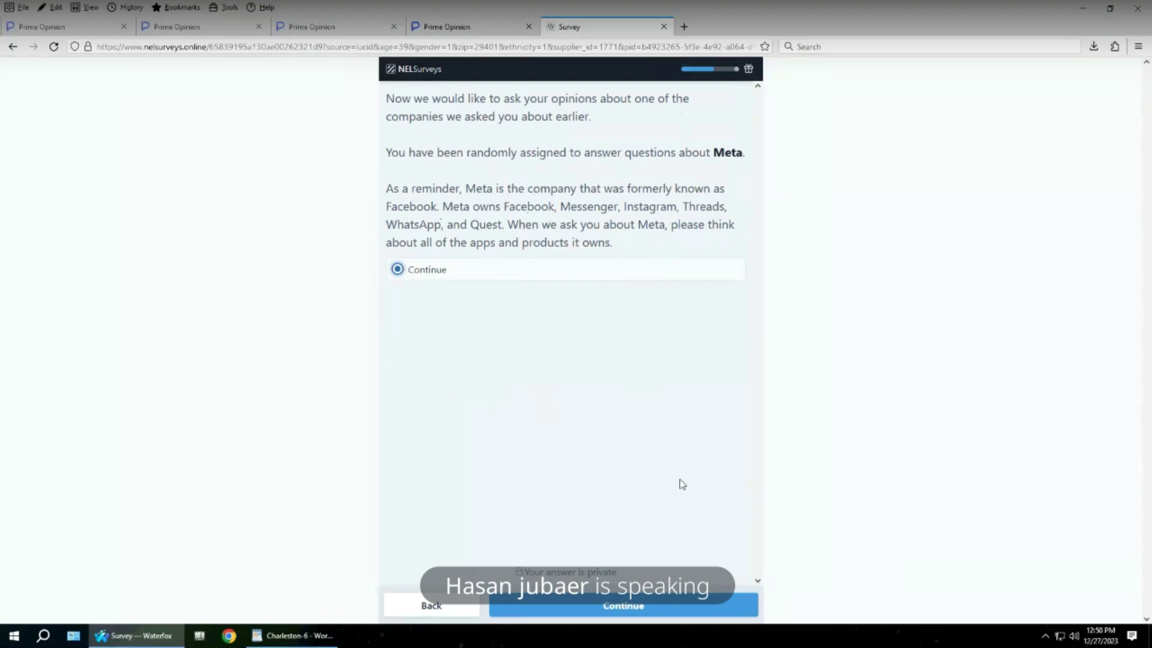
click(640, 612)
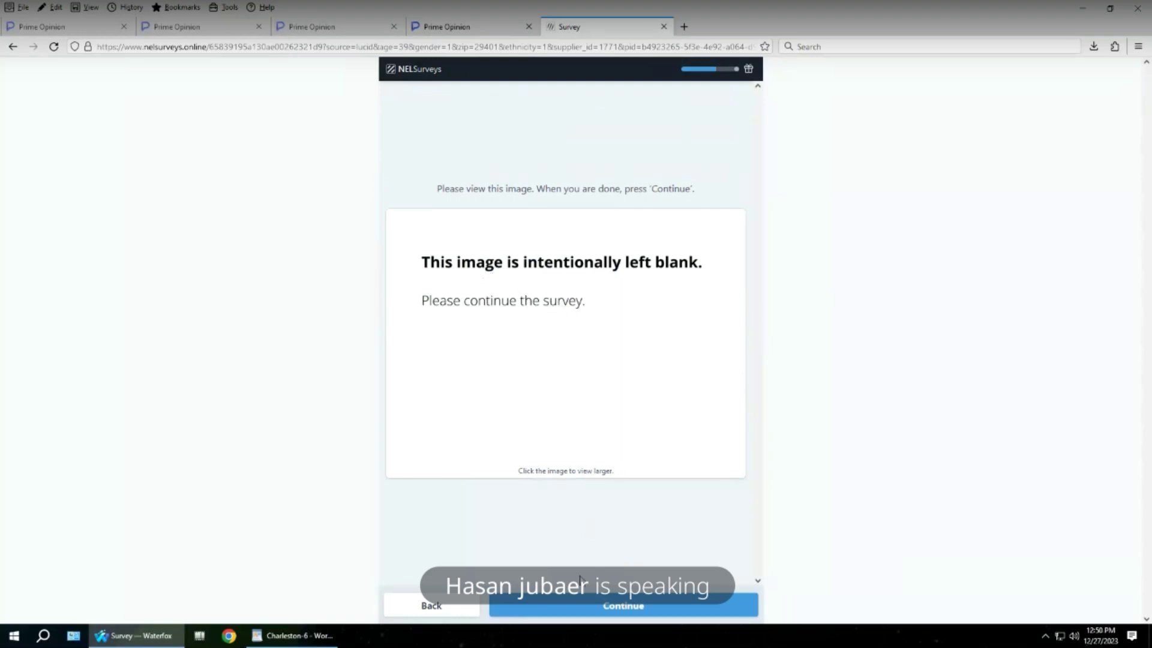
click(623, 607)
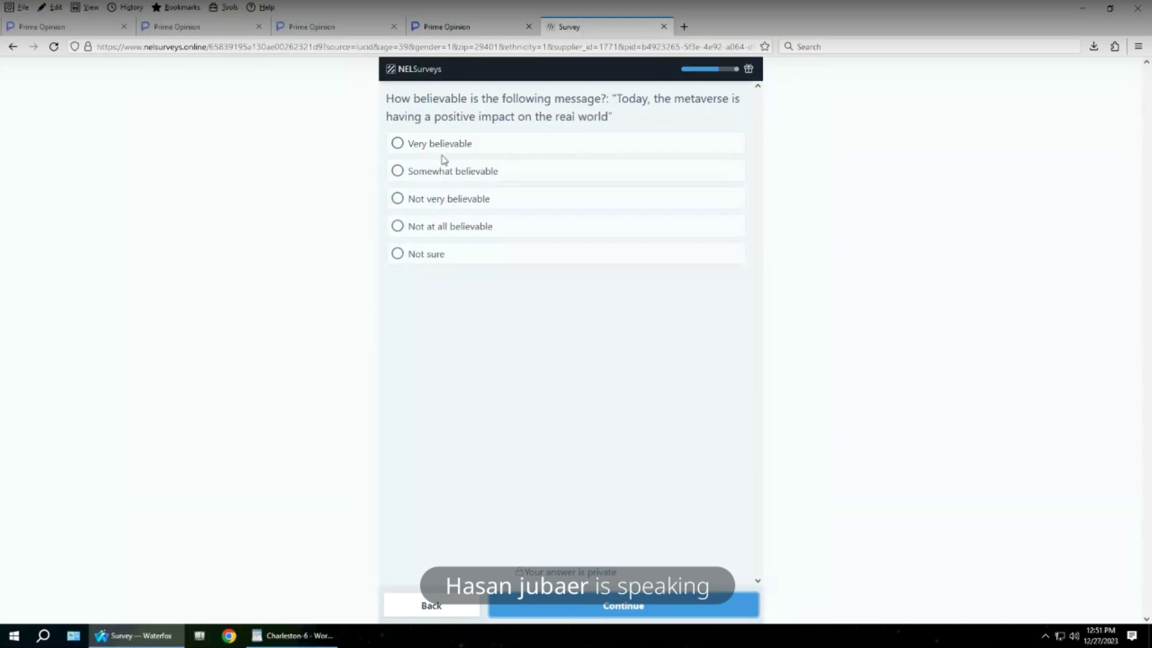
- Rate the message about the metaverse's positive real-world impact as Somewhat believable, check its Bengali translation, and submit the answer
click(469, 172)
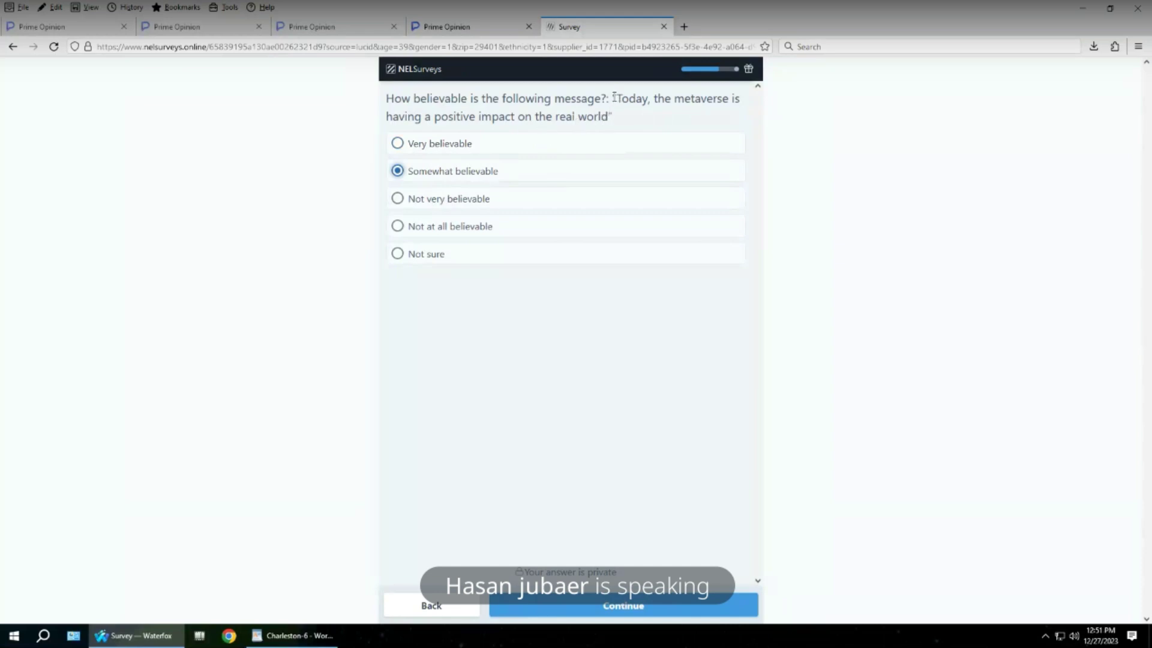
drag(612, 99, 625, 121)
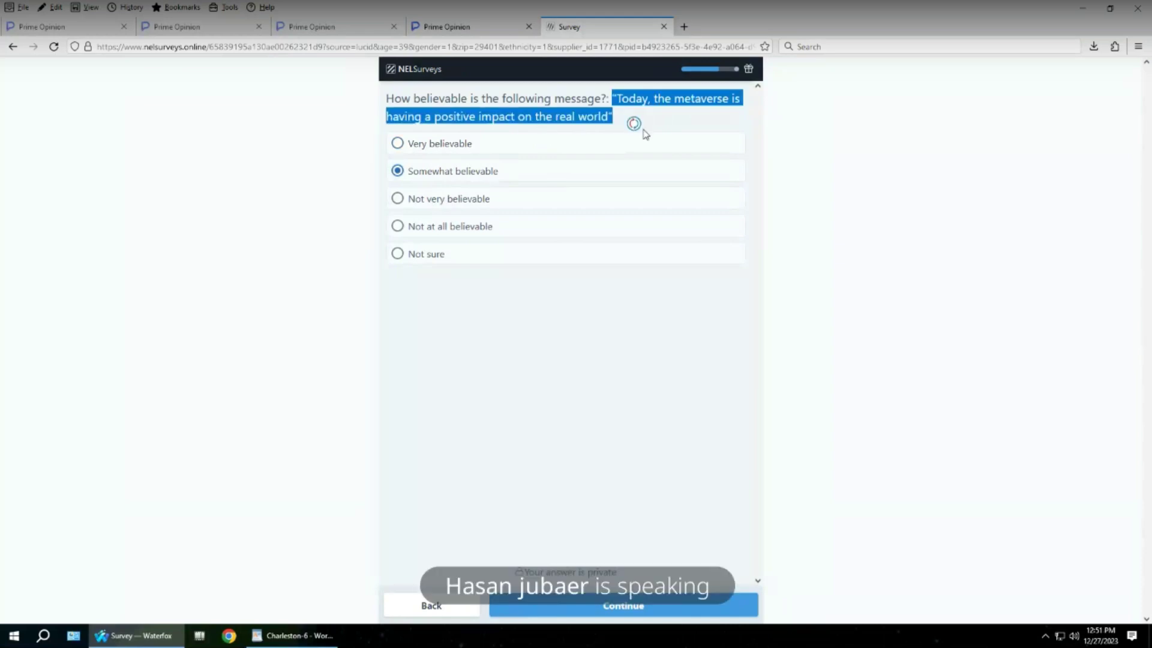
click(638, 131)
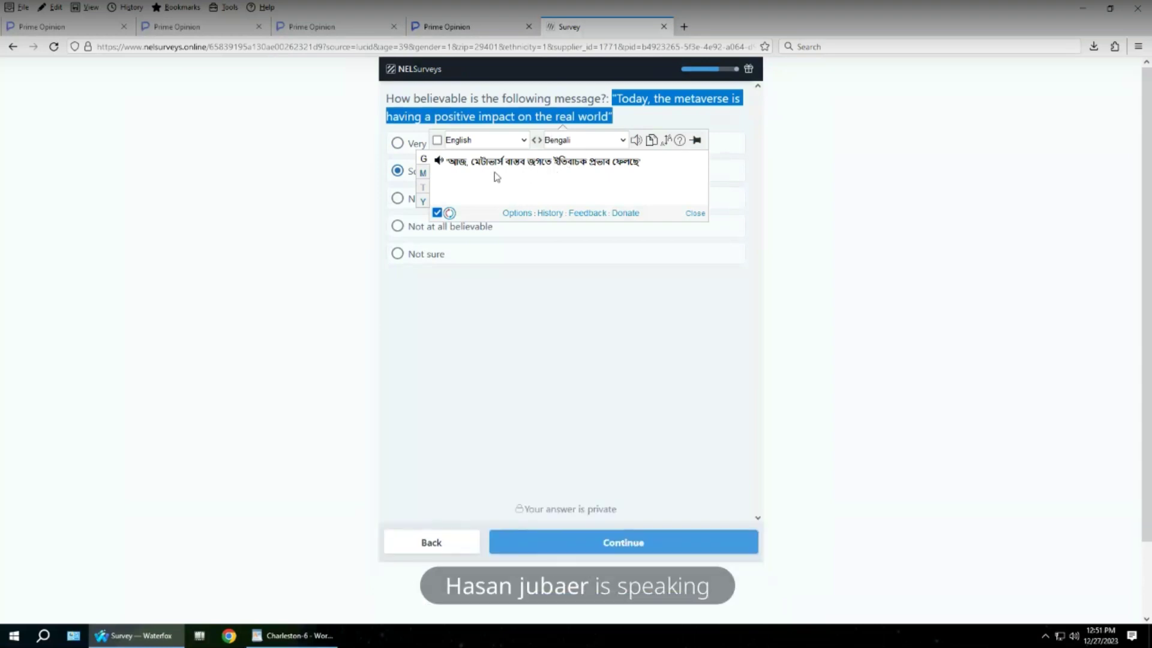
click(858, 167)
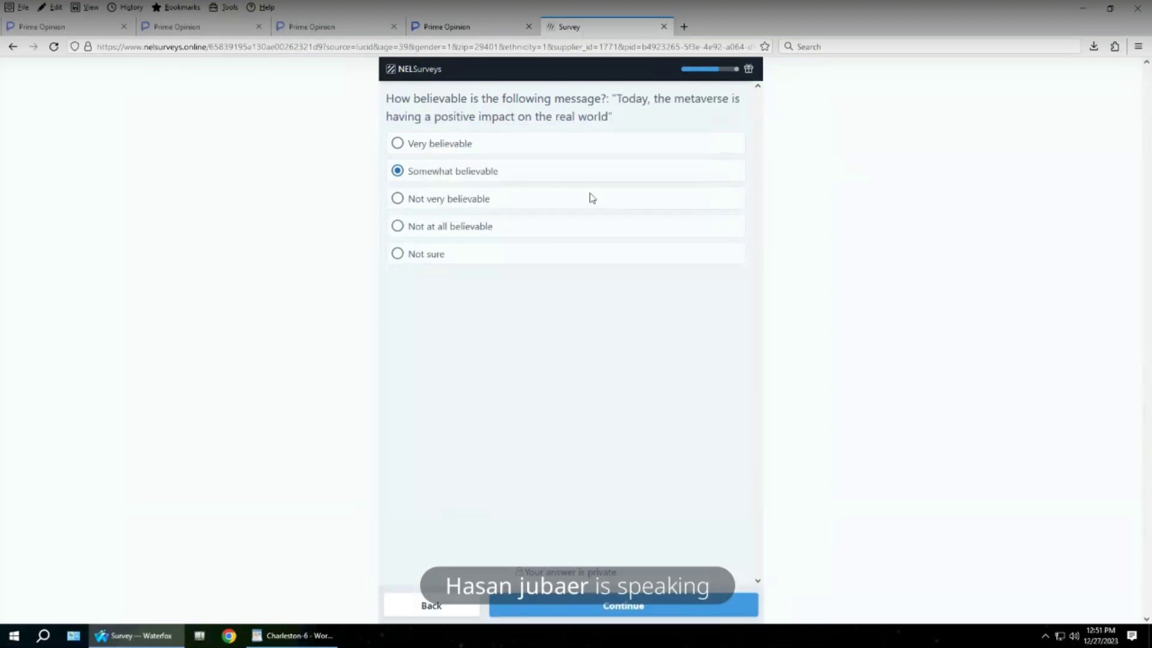
click(659, 613)
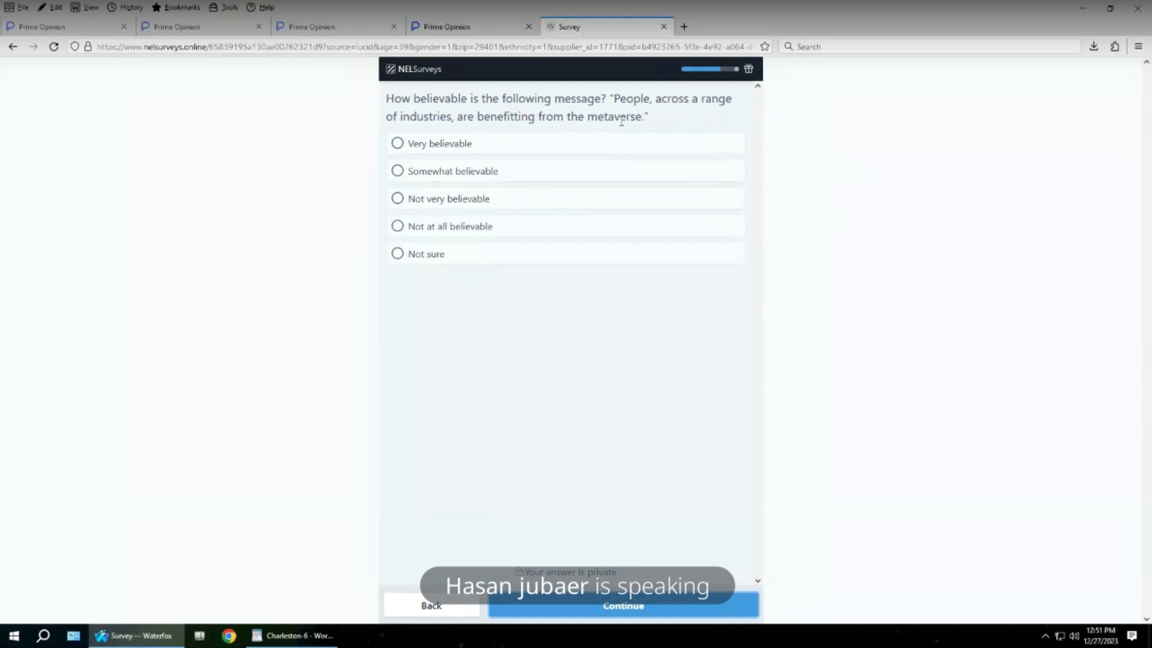
- Rate the message about people across industries benefitting as Very believable, and submit Somewhat familiar for knowledge of the metaverse
click(490, 146)
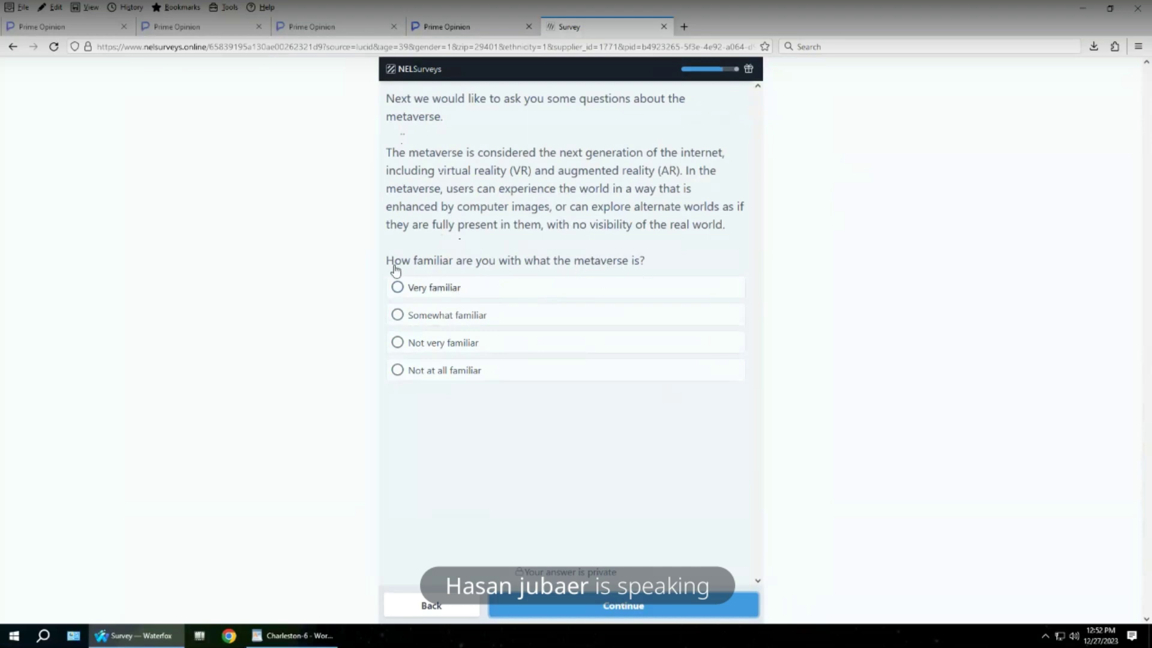
click(496, 290)
click(547, 316)
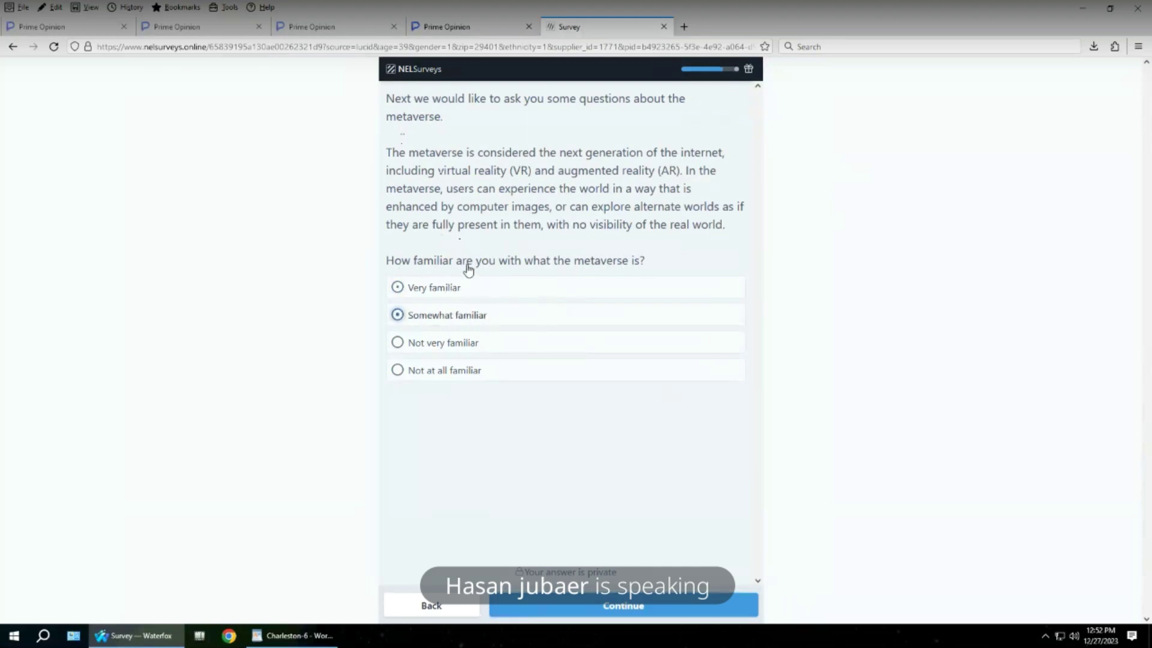
click(703, 612)
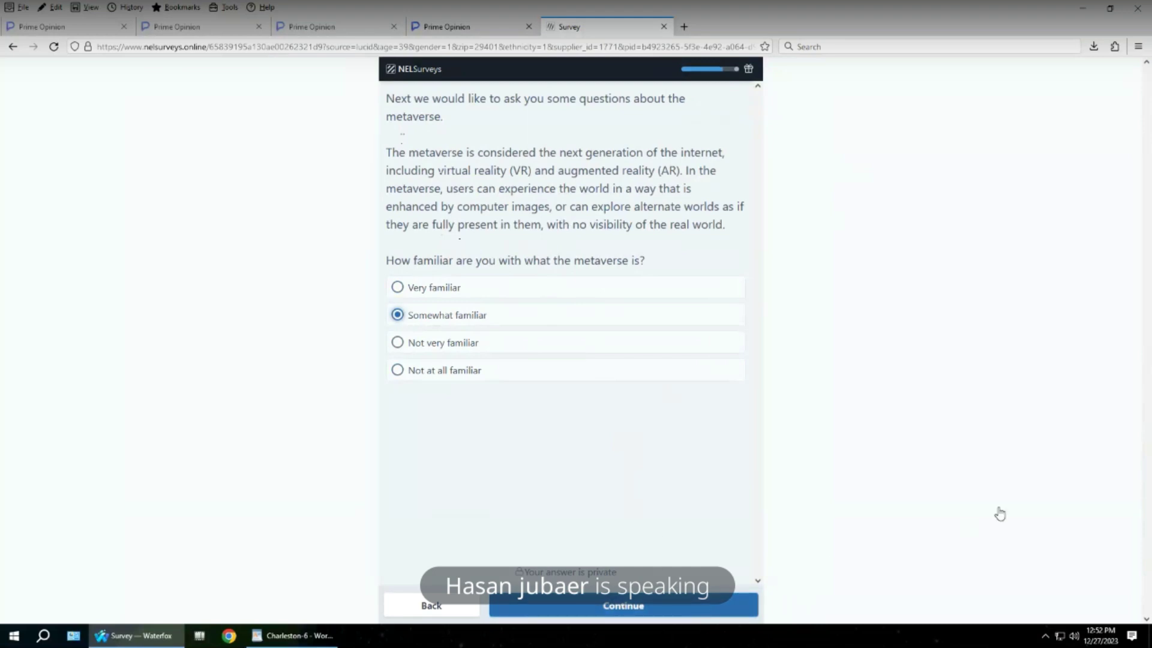
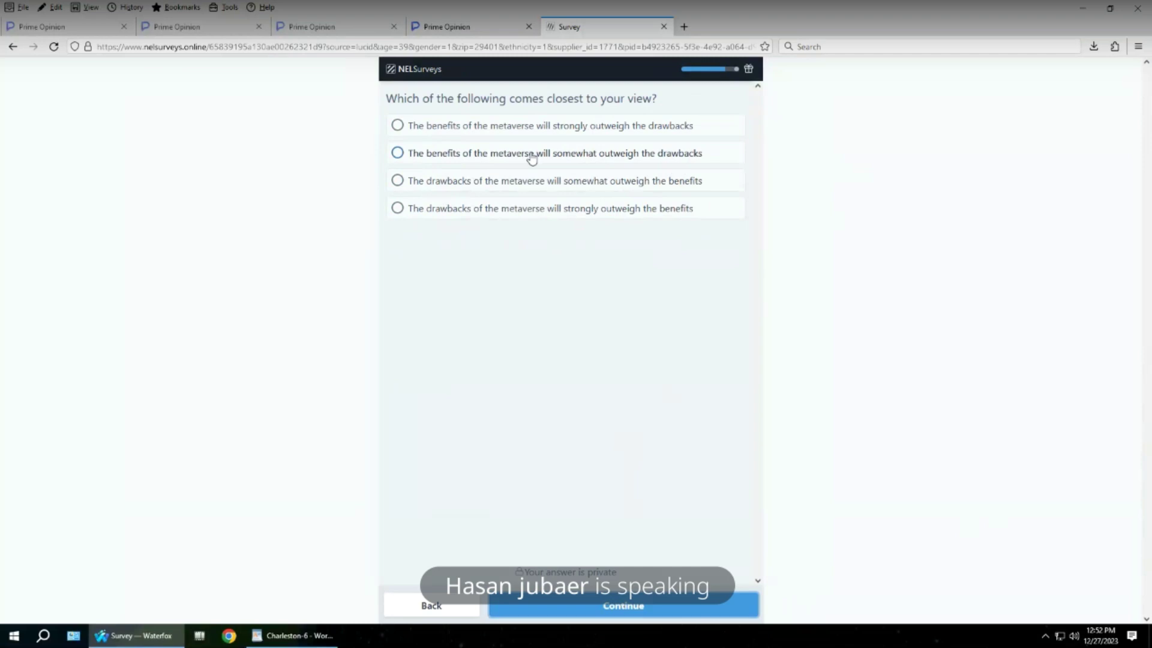
- Answer that the metaverse's benefits will somewhat outweigh the drawbacks and that many different companies and creators will benefit, submitting both pages
click(566, 157)
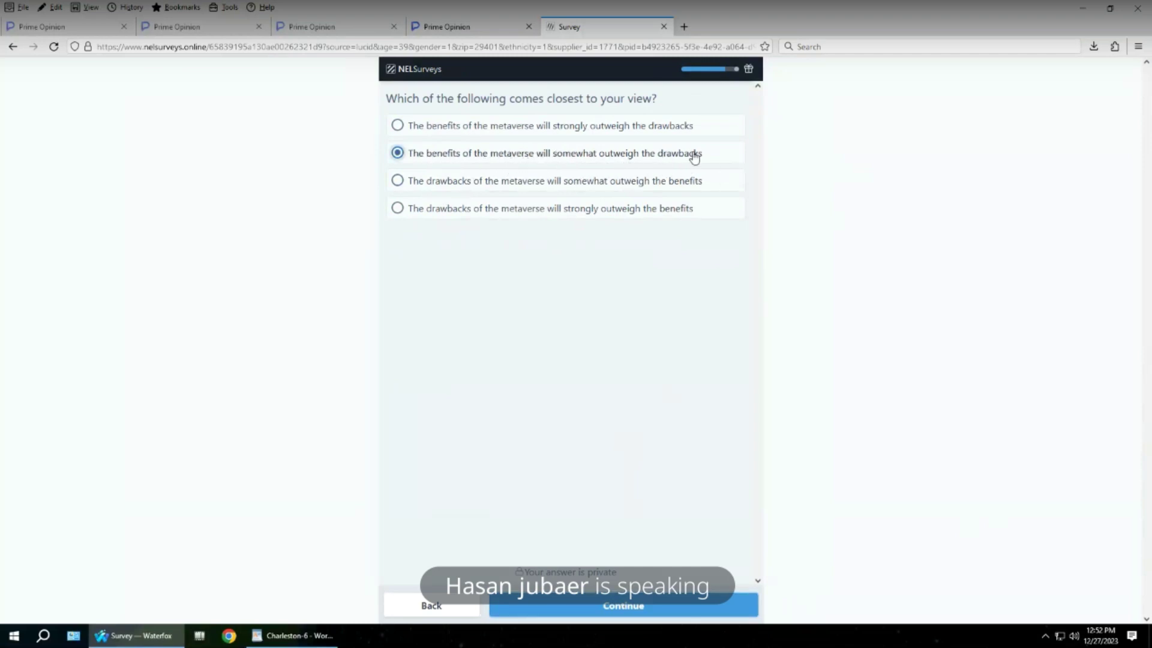
click(661, 606)
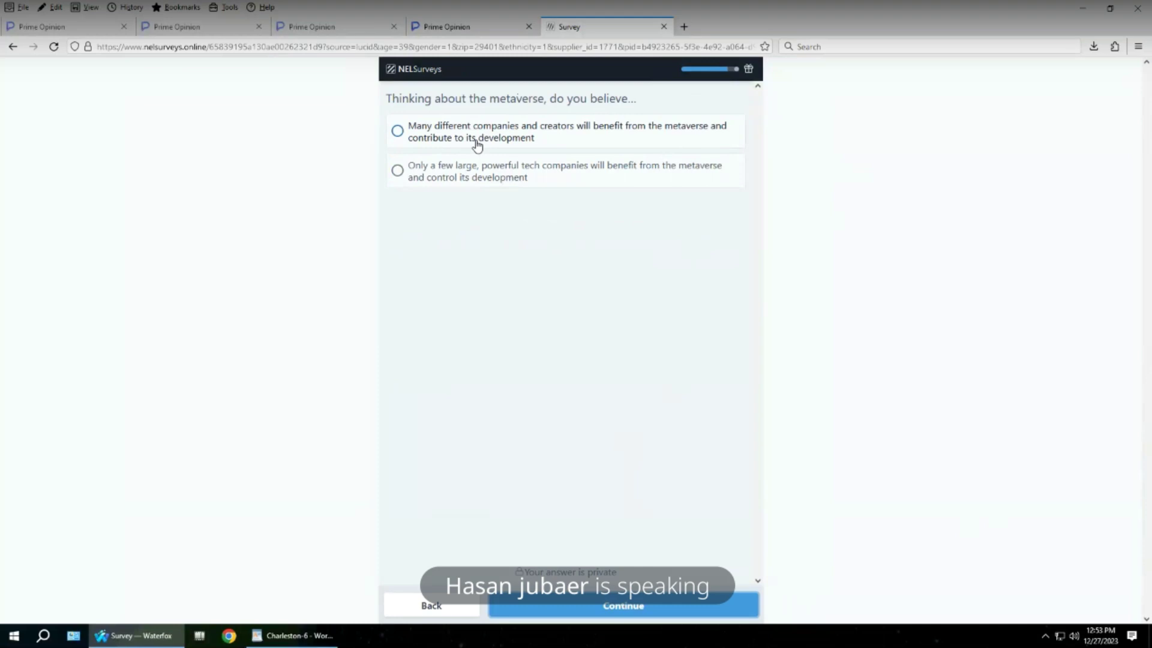
click(548, 140)
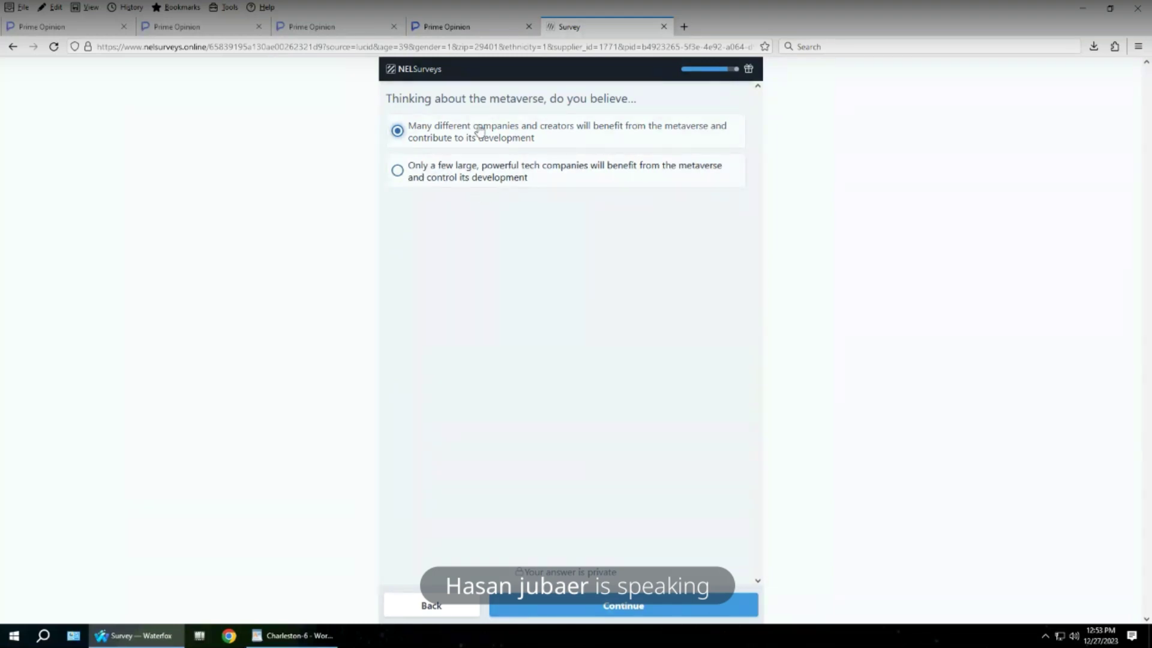
click(697, 609)
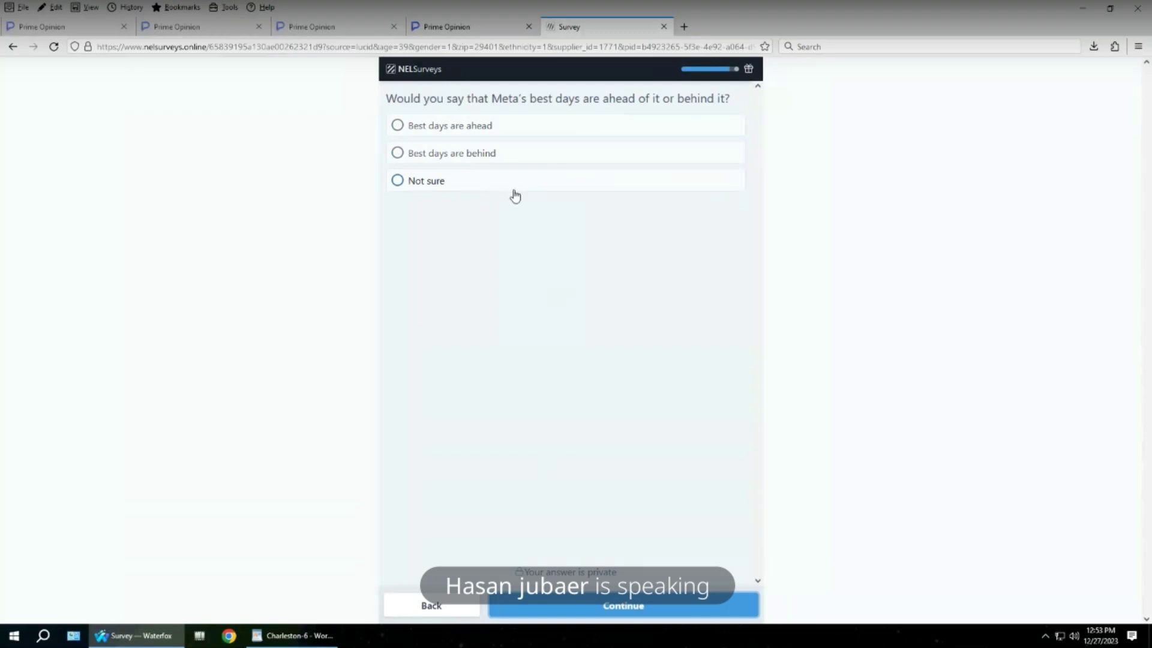
- Answer that Meta's best days are ahead and select Strongly agree that Meta is good for the world
click(459, 128)
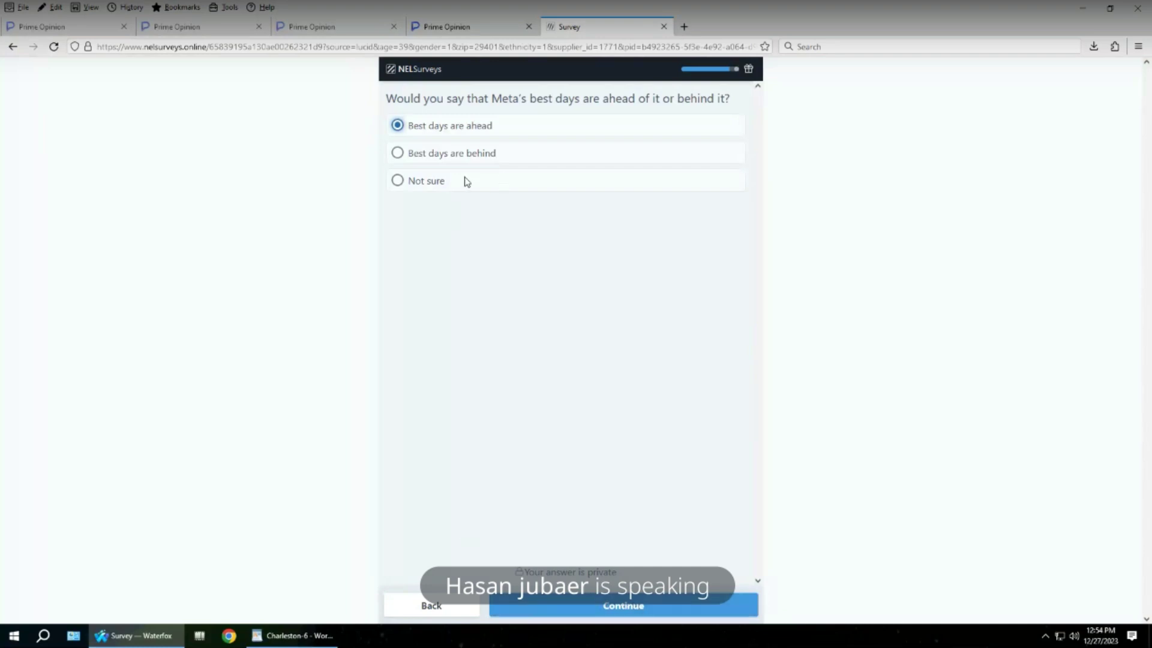
click(635, 608)
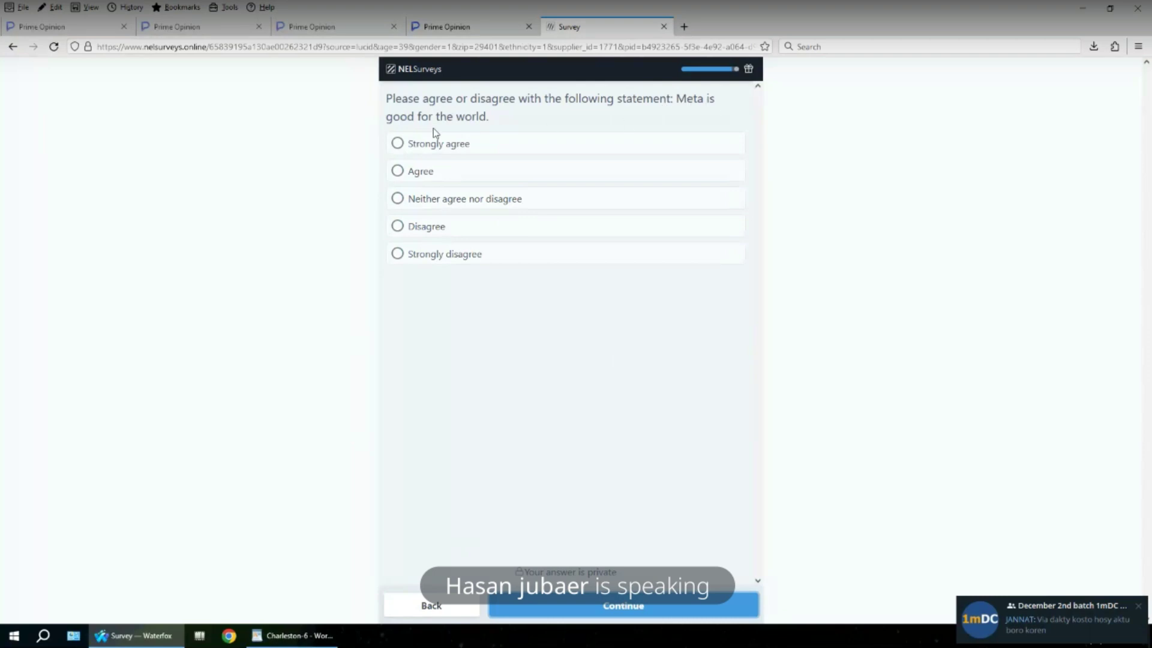
click(454, 150)
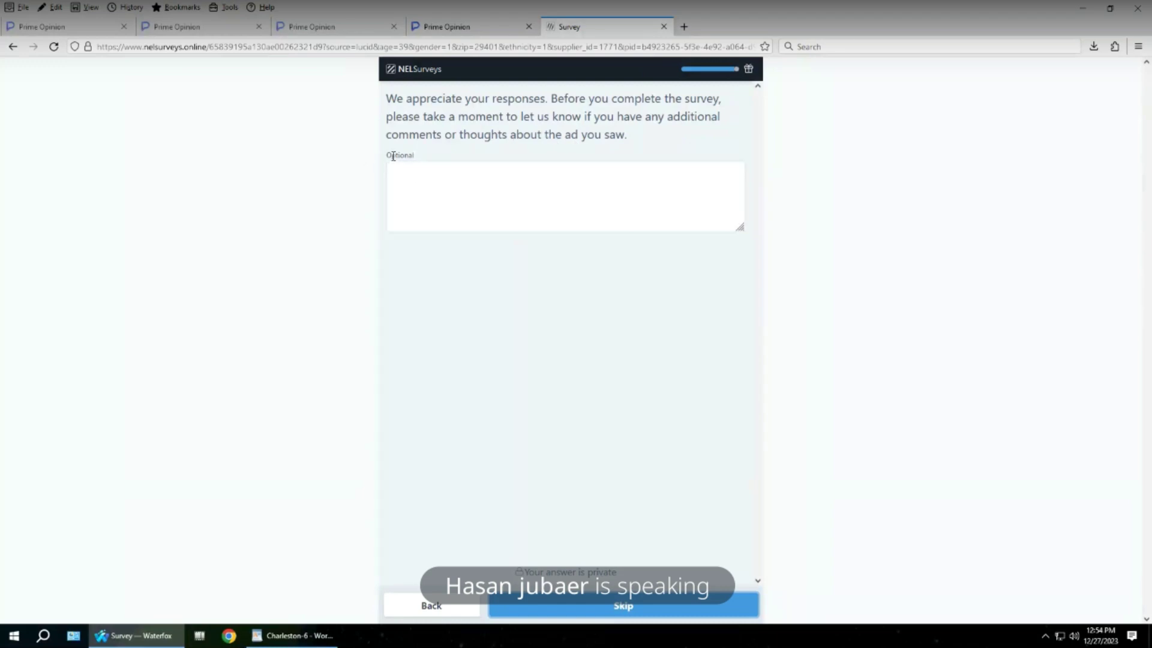
- Skip the optional ad comments, enter "I was using google chrome" as the app used, and submit the survey
click(647, 613)
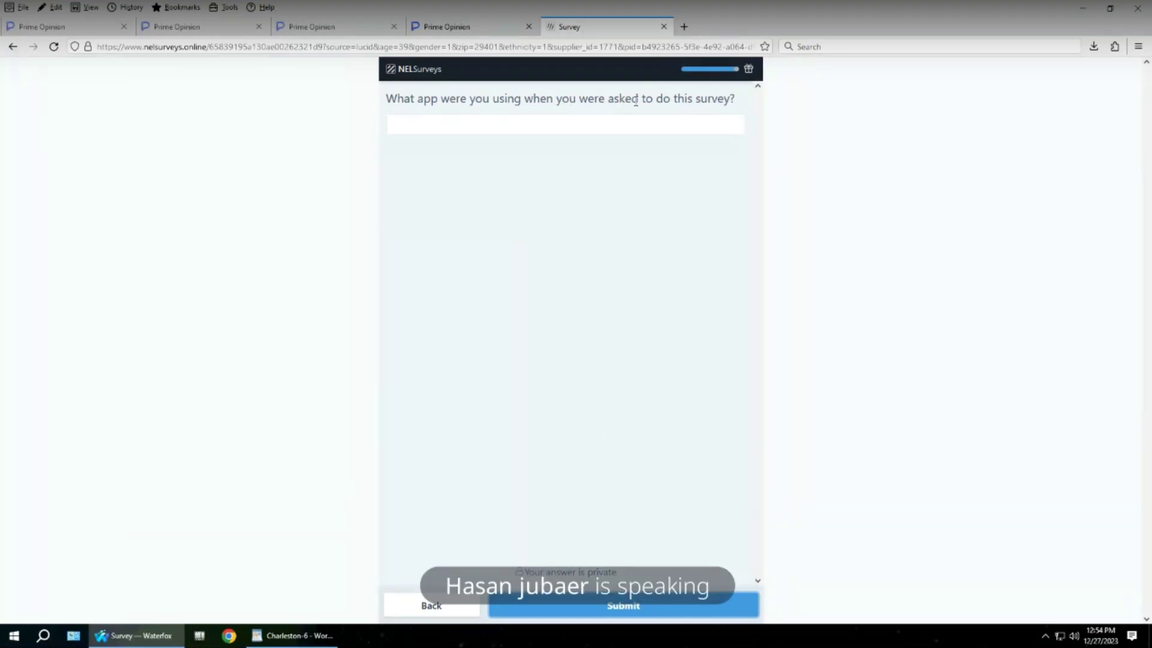
click(428, 117)
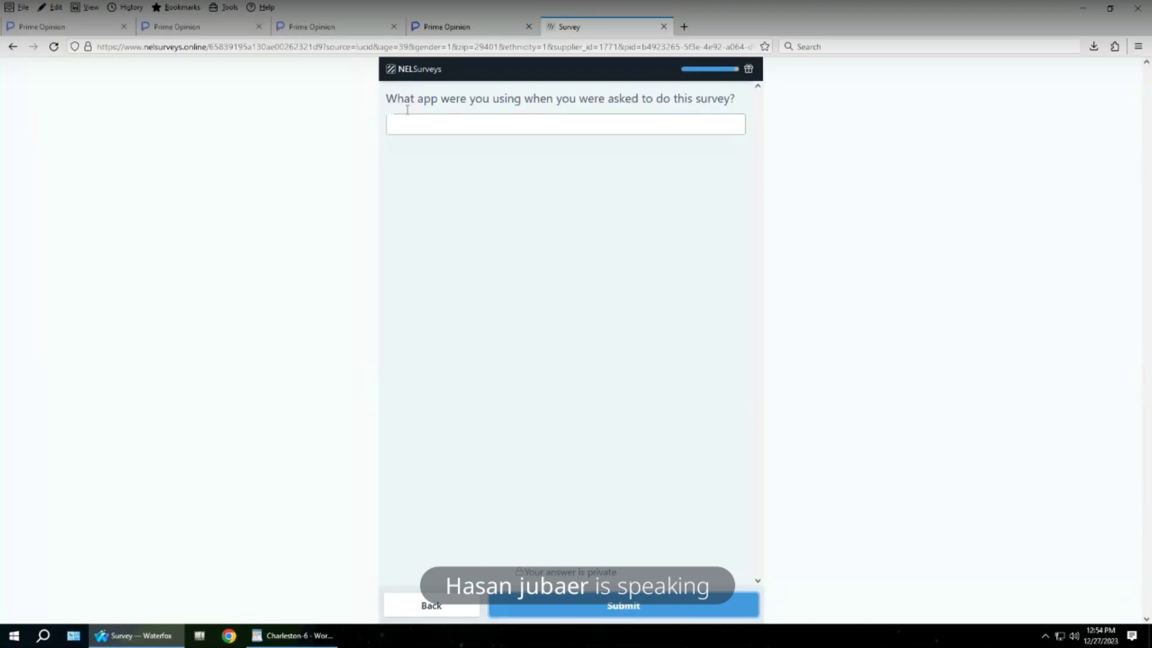
click(449, 124)
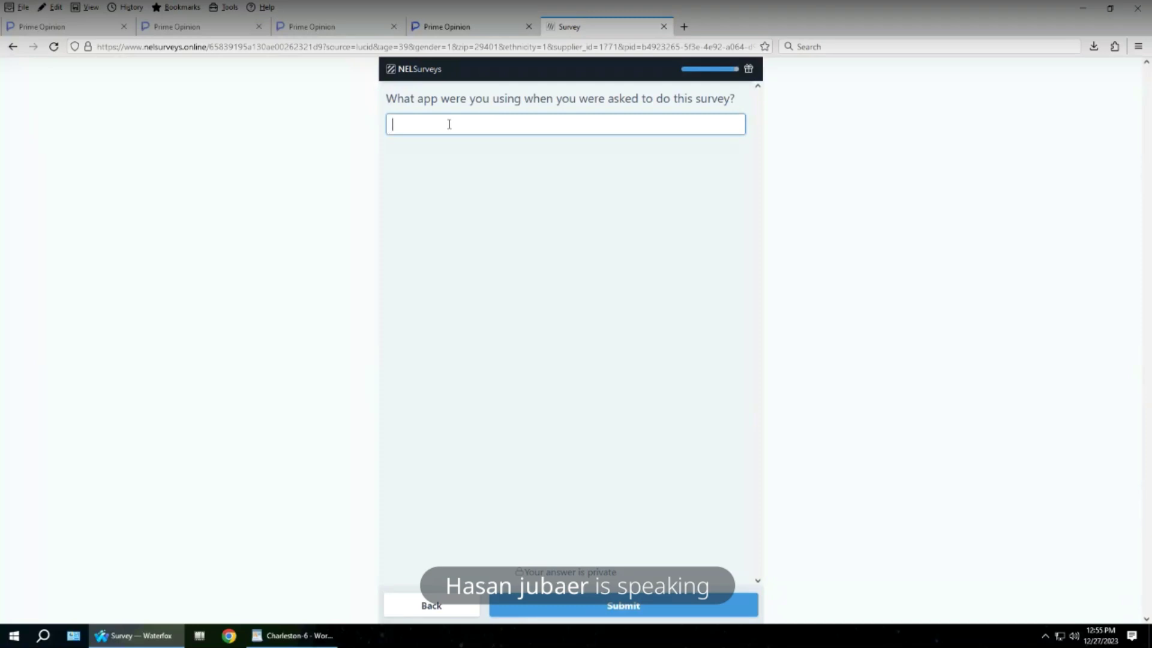
text(I was using google chrome)
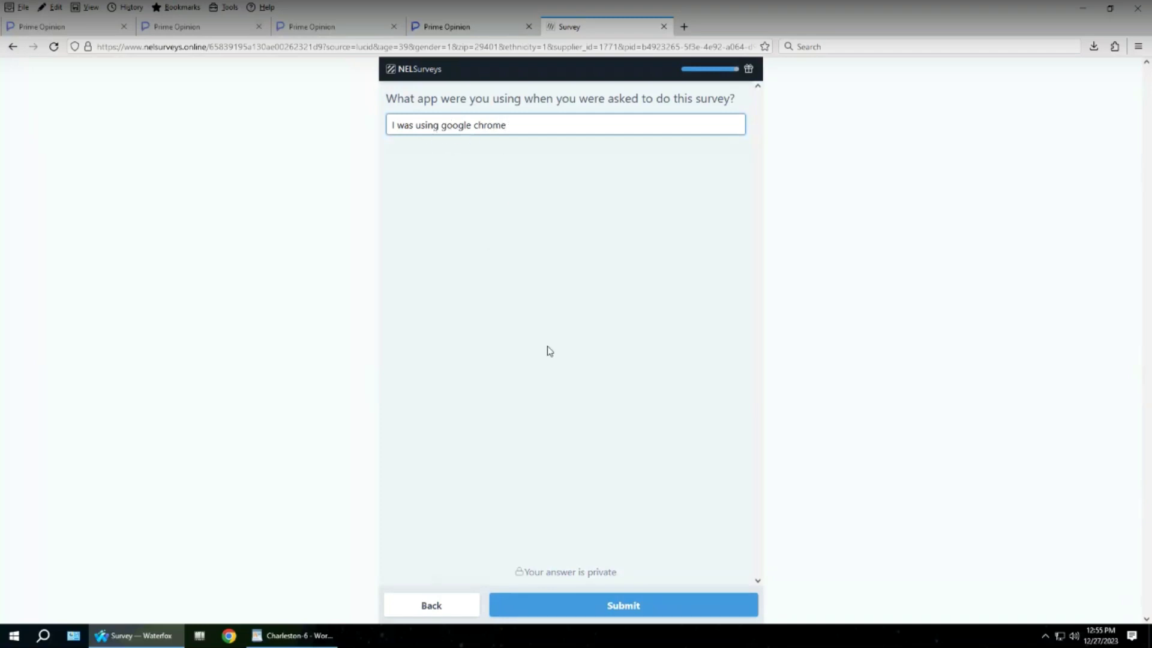
click(660, 612)
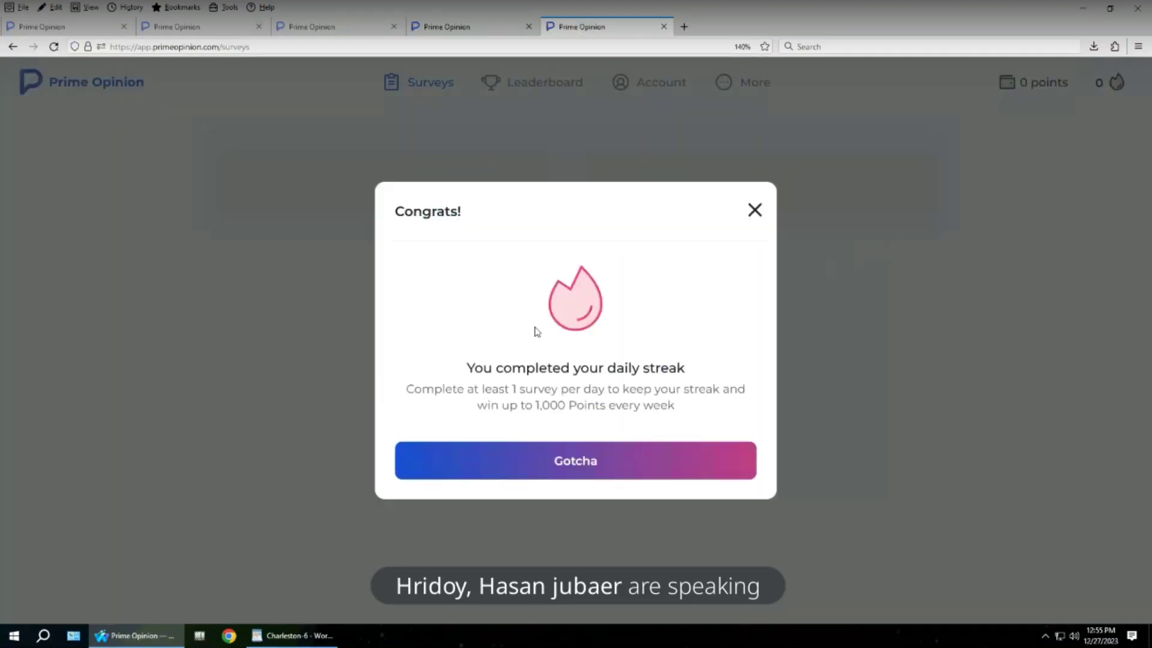
- Dismiss the daily streak message, rate the survey experience five stars, and complete the reward dialog
click(558, 461)
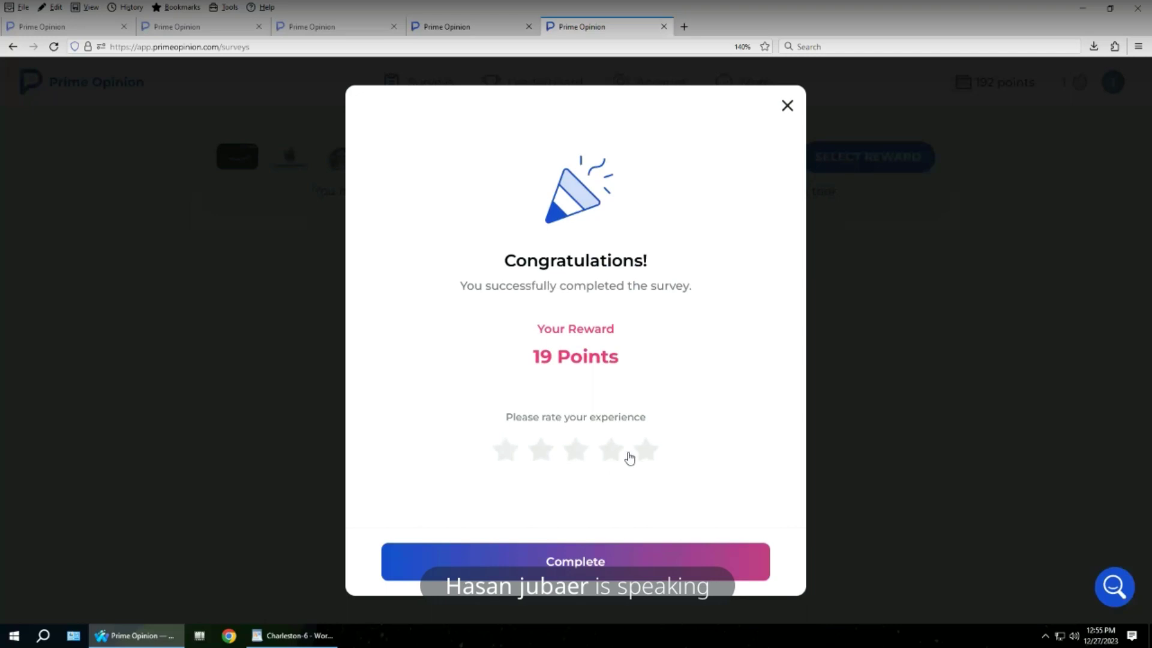
click(645, 457)
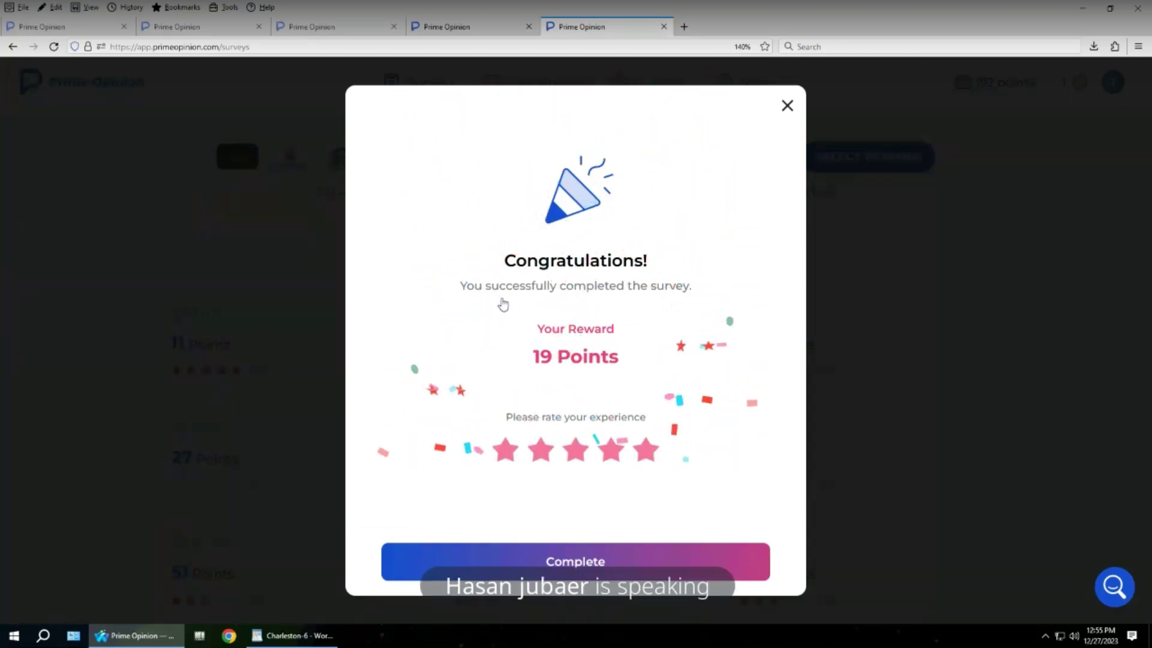
click(588, 562)
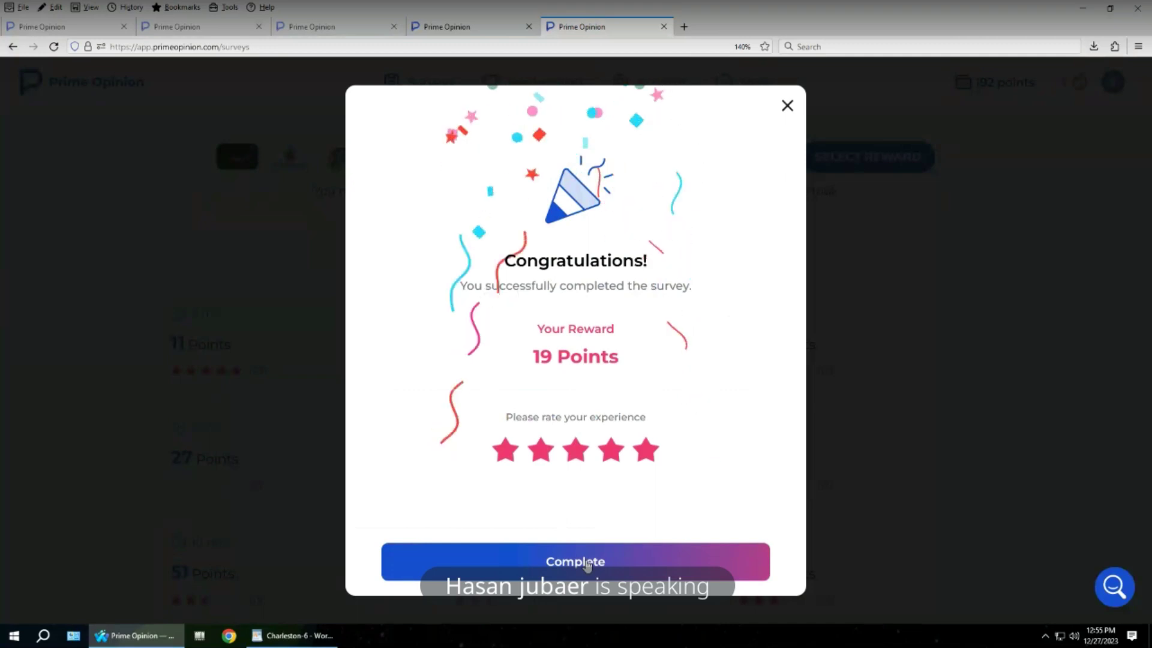